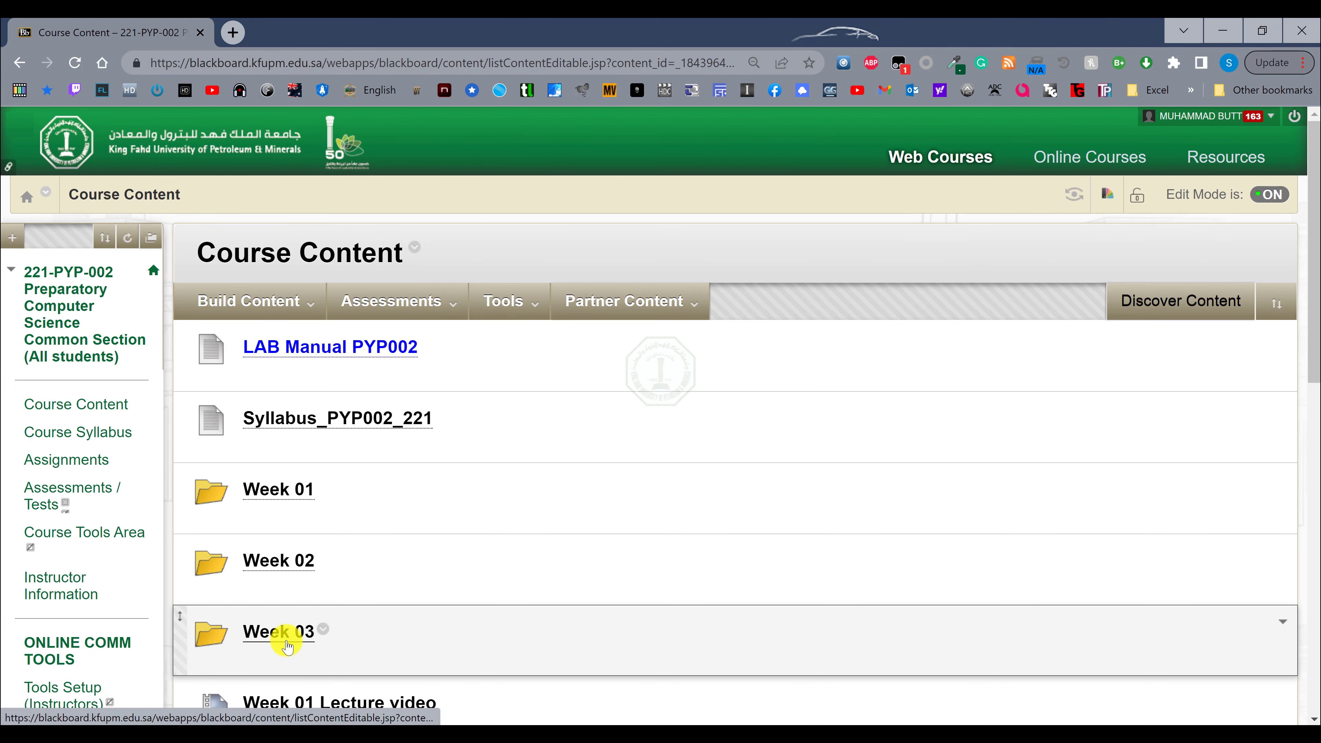
Download the Week 03 file from the course's Week 03 folder, saving it as Week 03 (3) in the uTorrents folder.
{"action": "left_click", "coordinate": [287, 646]}
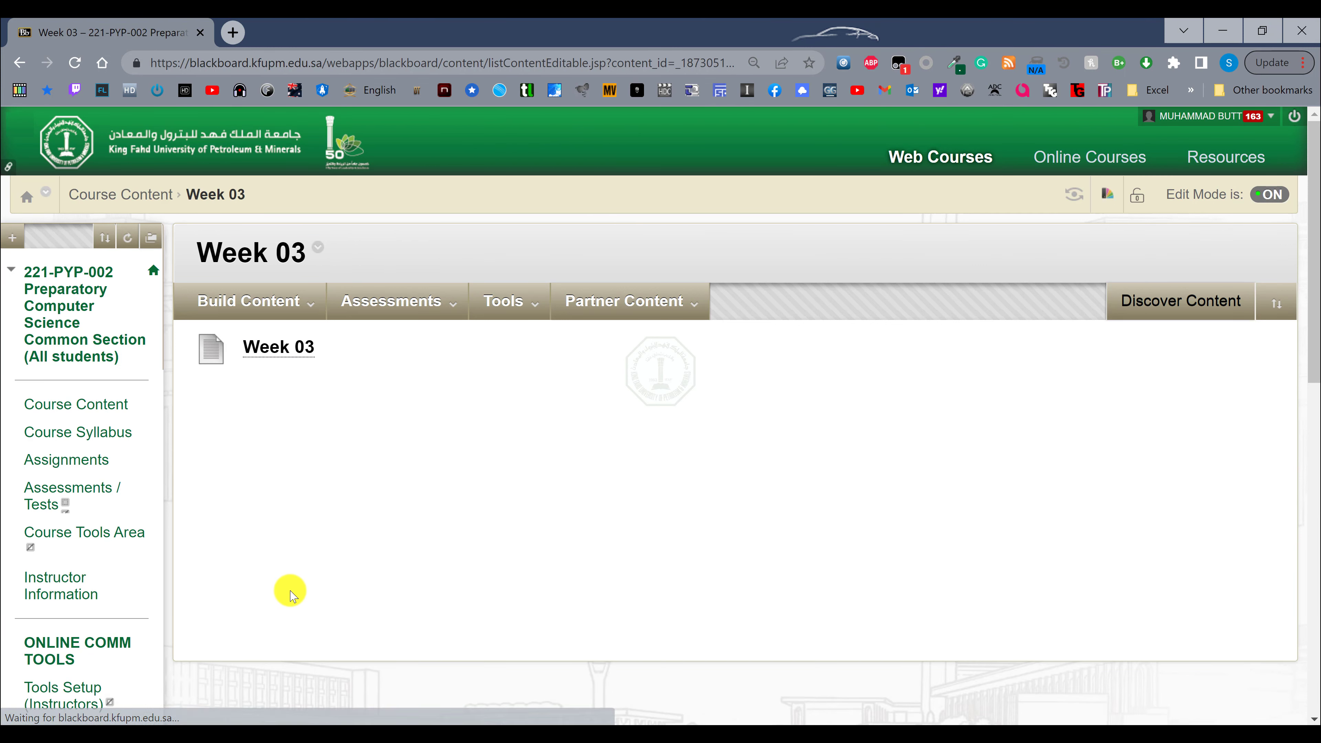
{"action": "left_click", "coordinate": [294, 343]}
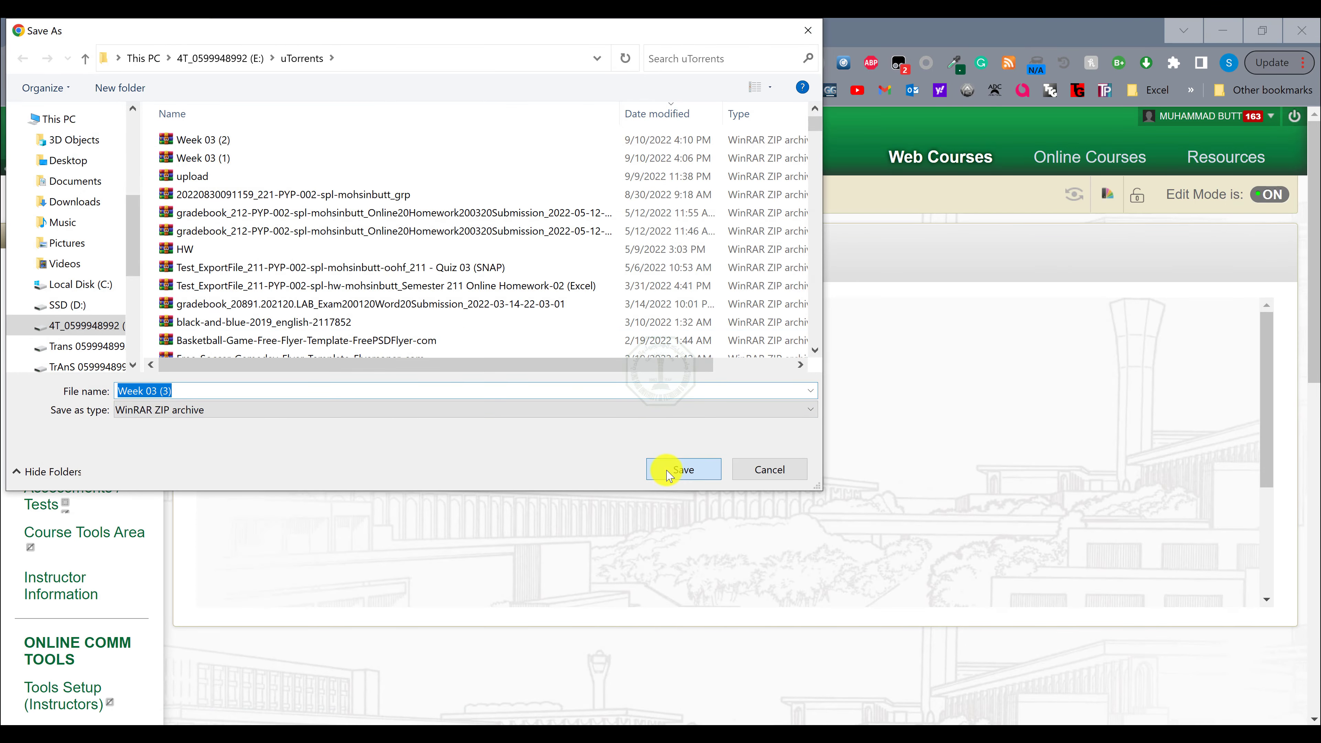
{"action": "left_click", "coordinate": [668, 475]}
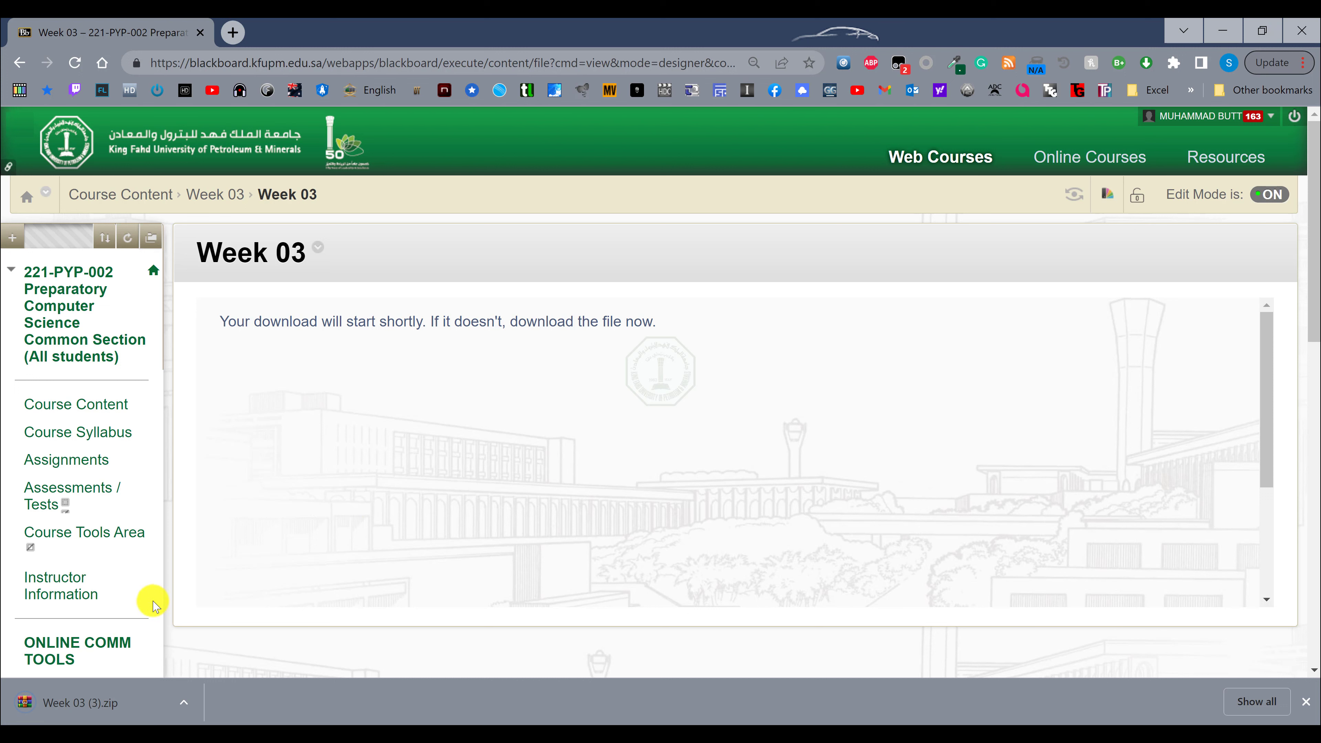
Extract the downloaded Week 03 (3).zip archive to the Desktop and close the Explorer and archive windows.
{"action": "left_click", "coordinate": [84, 712]}
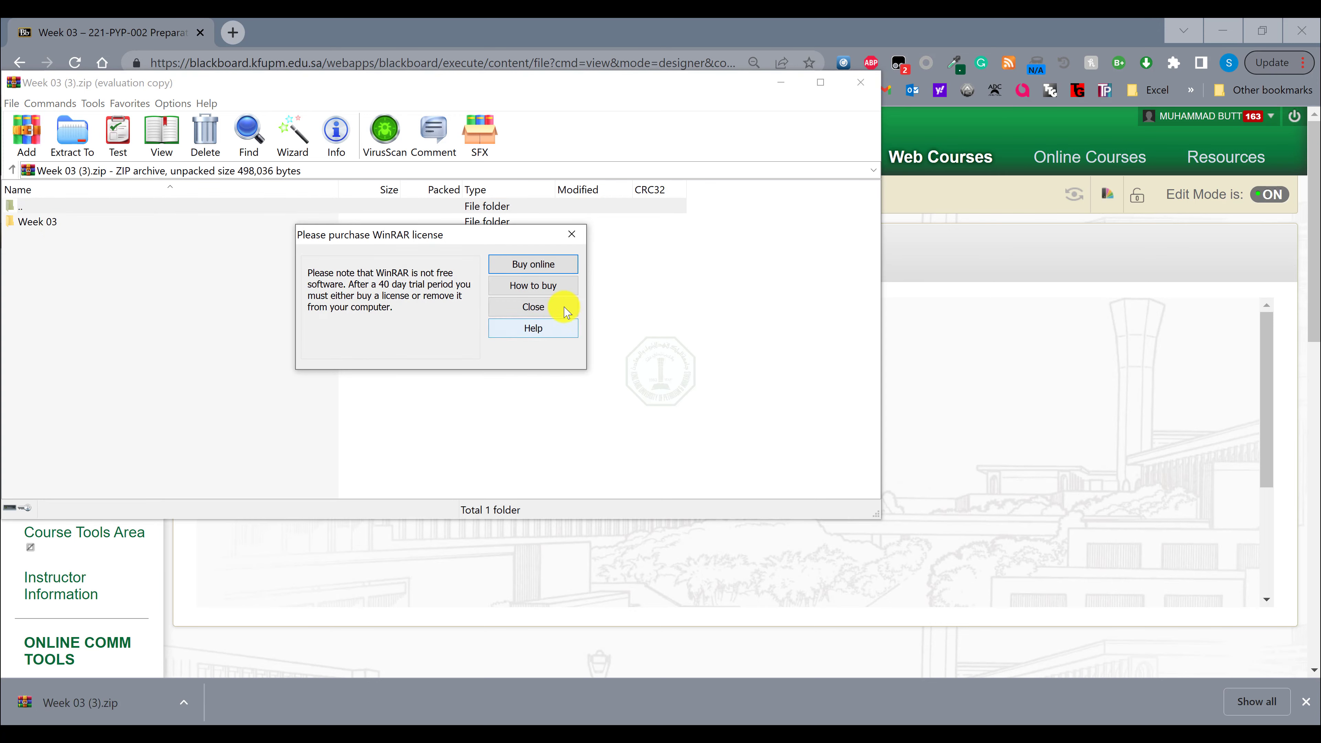
{"action": "left_click", "coordinate": [559, 303]}
{"action": "left_click", "coordinate": [91, 160]}
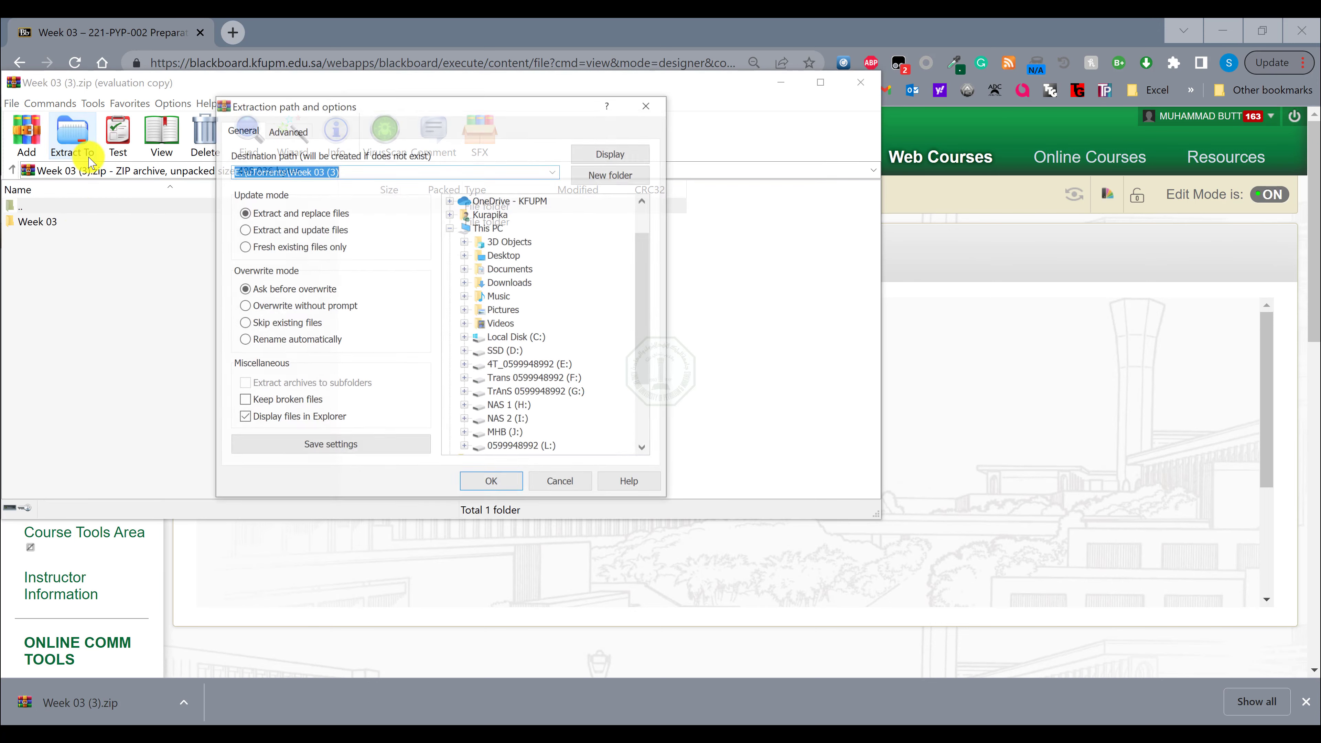
{"action": "left_click", "coordinate": [504, 255]}
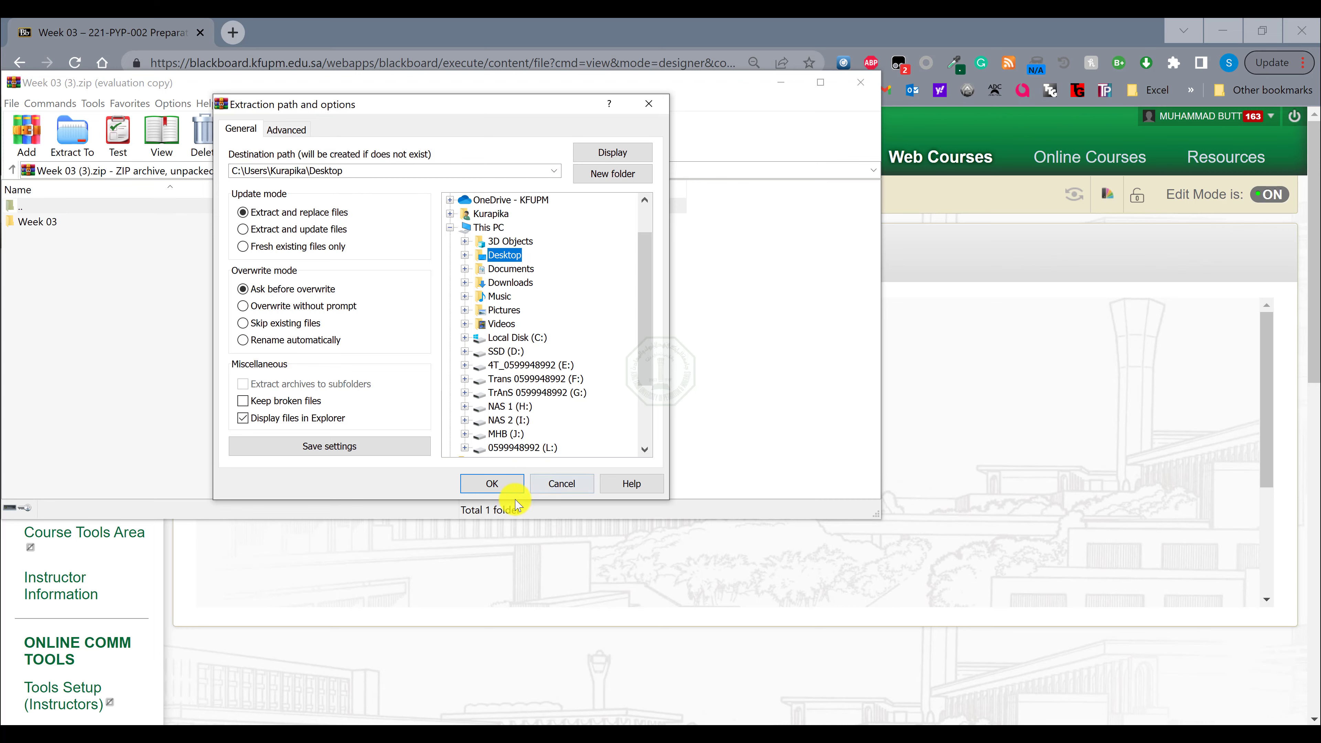
{"action": "left_click", "coordinate": [492, 484]}
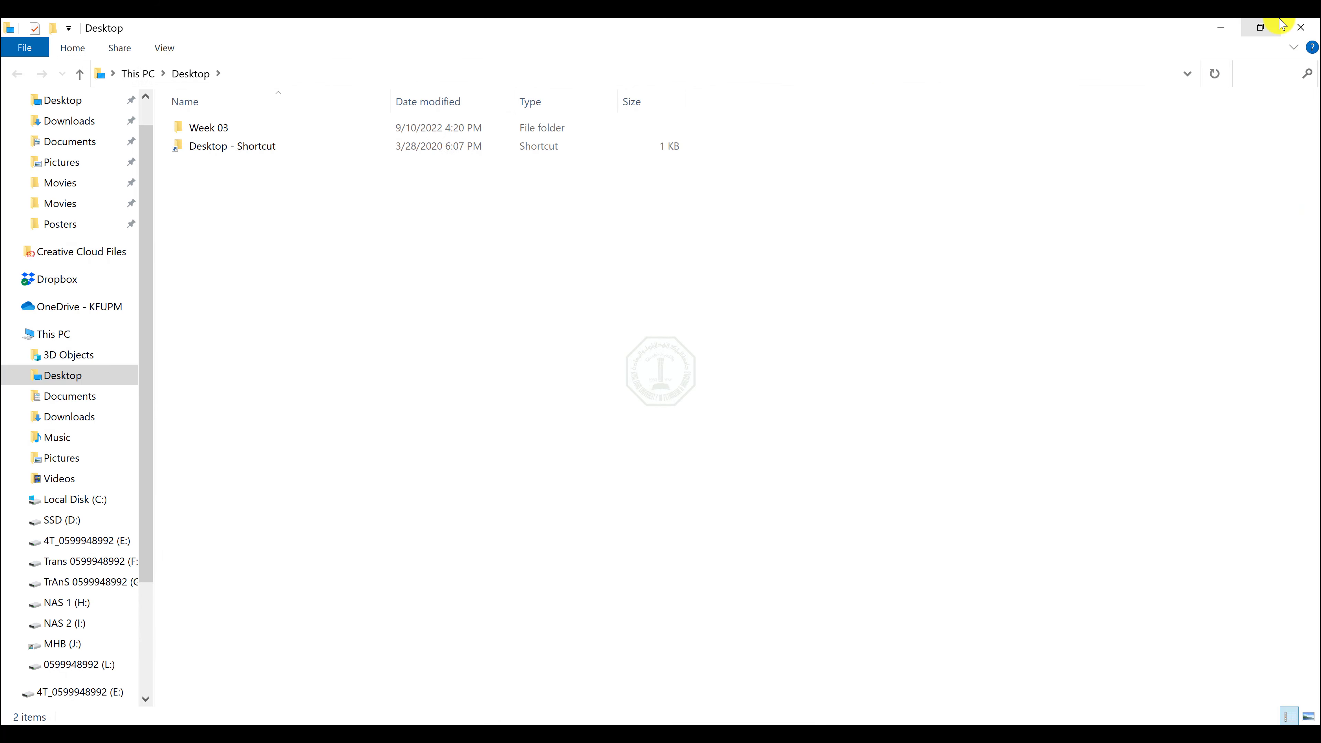
{"action": "left_click", "coordinate": [1290, 25]}
{"action": "left_click", "coordinate": [860, 74]}
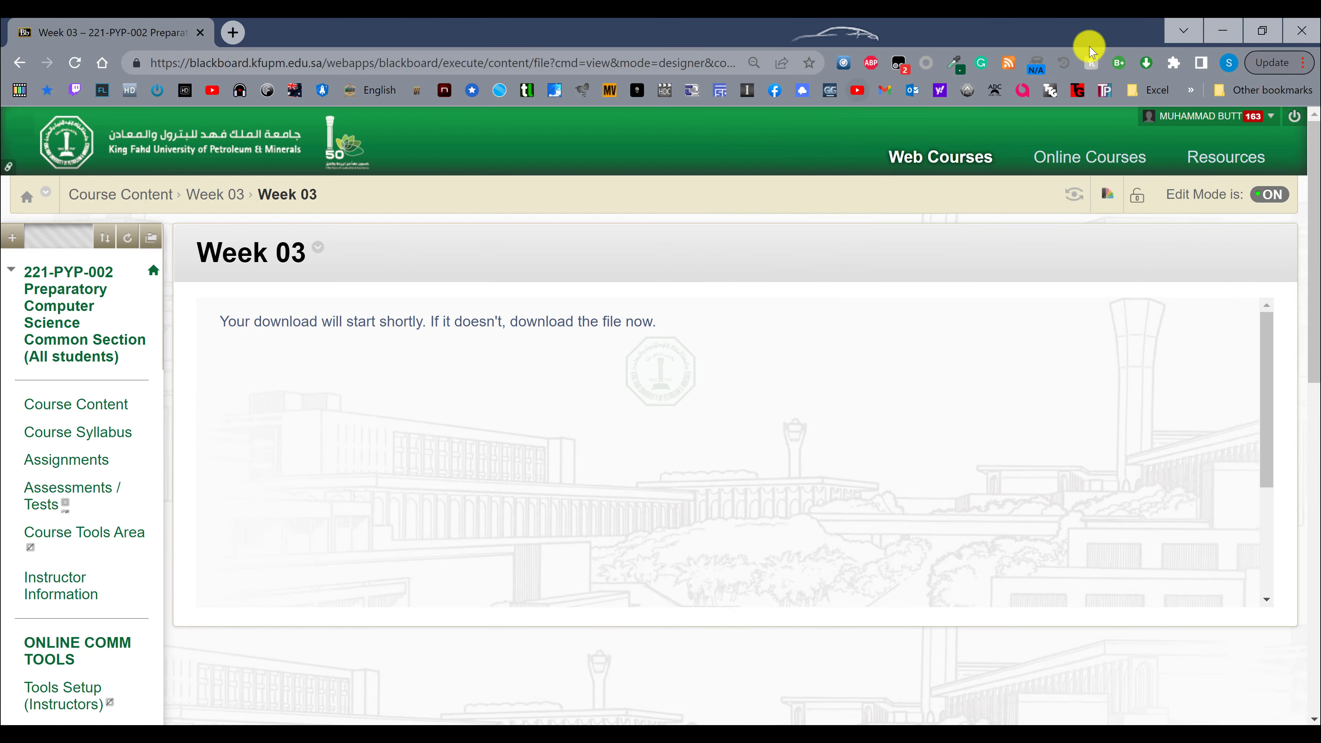
Open 221_Word_EX01_Instructions from the Week 03 folder on the Desktop and close the ProWritingAid pane.
{"action": "left_click", "coordinate": [1215, 28]}
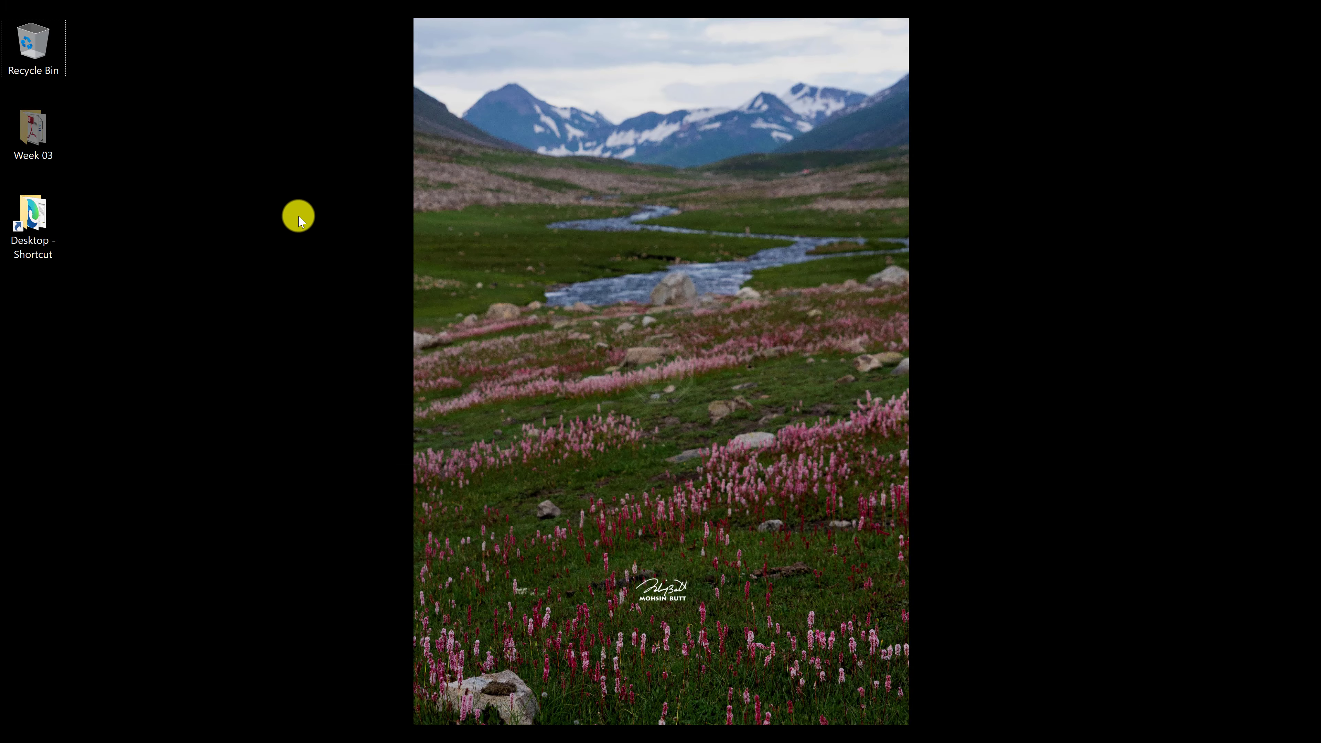
{"action": "double_click", "coordinate": [39, 143]}
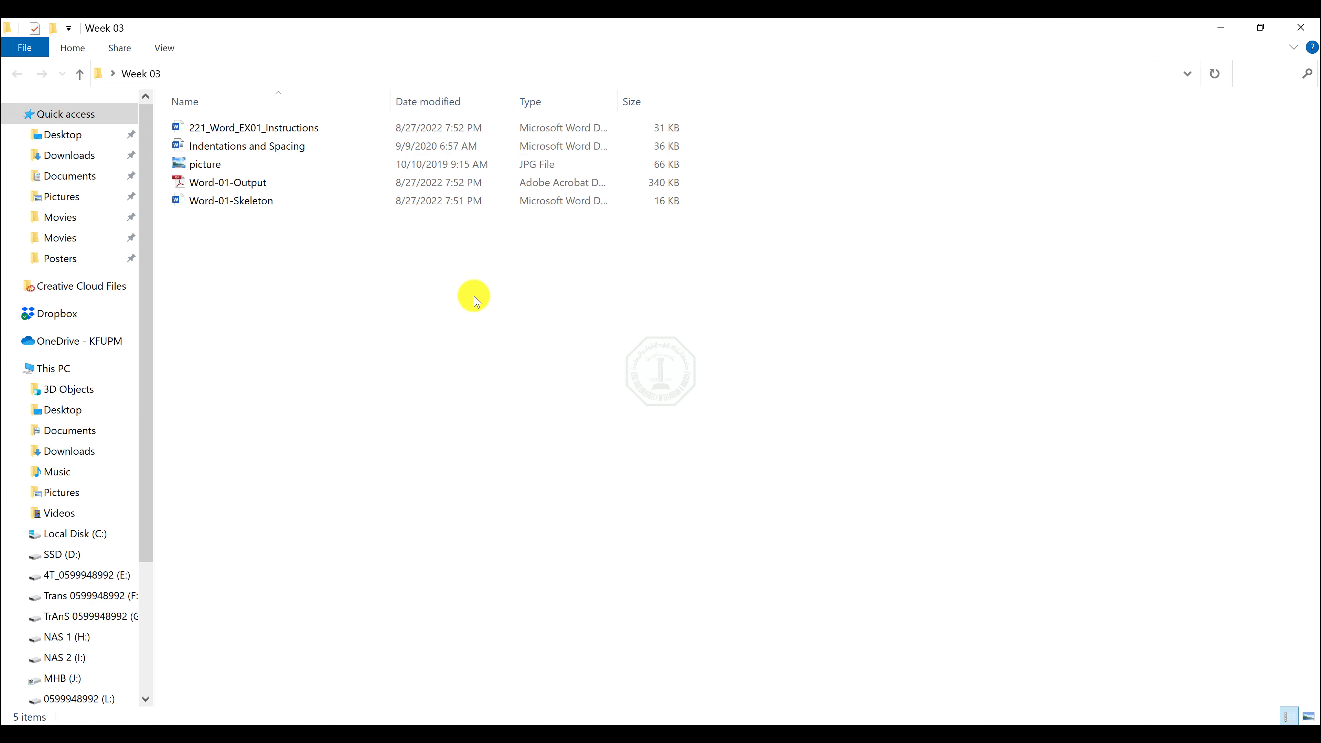
{"action": "left_click", "coordinate": [315, 132]}
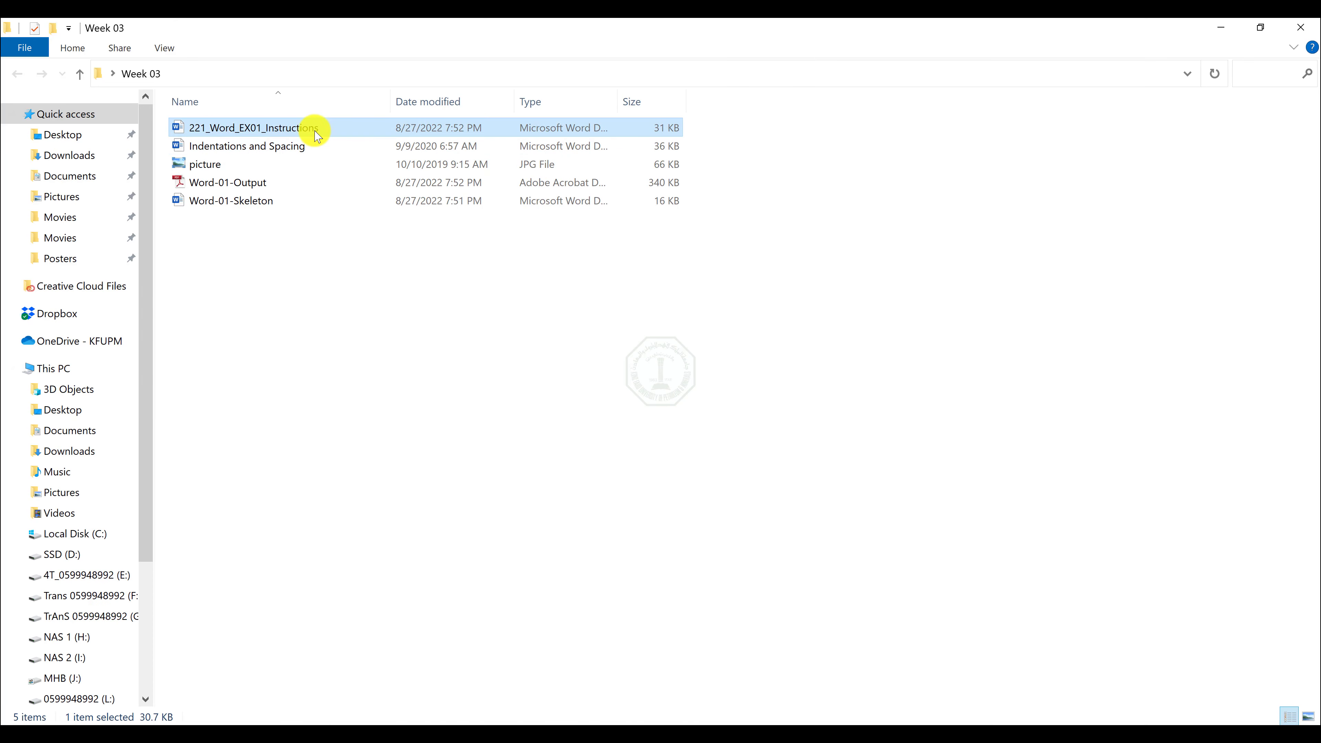
{"action": "double_click", "coordinate": [317, 134]}
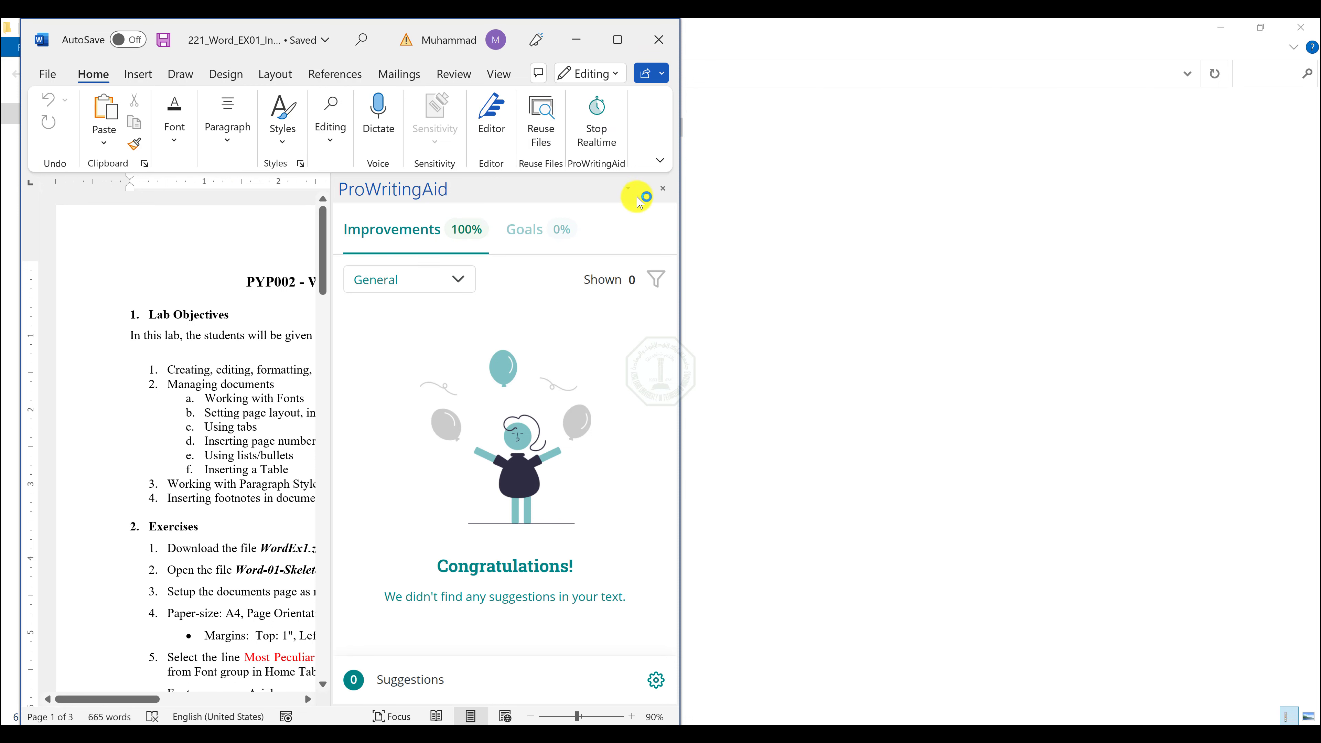
{"action": "left_click", "coordinate": [661, 188]}
Open the Word-01-Skeleton document from the Week 03 folder and close its ProWritingAid pane.
{"action": "left_click", "coordinate": [924, 263]}
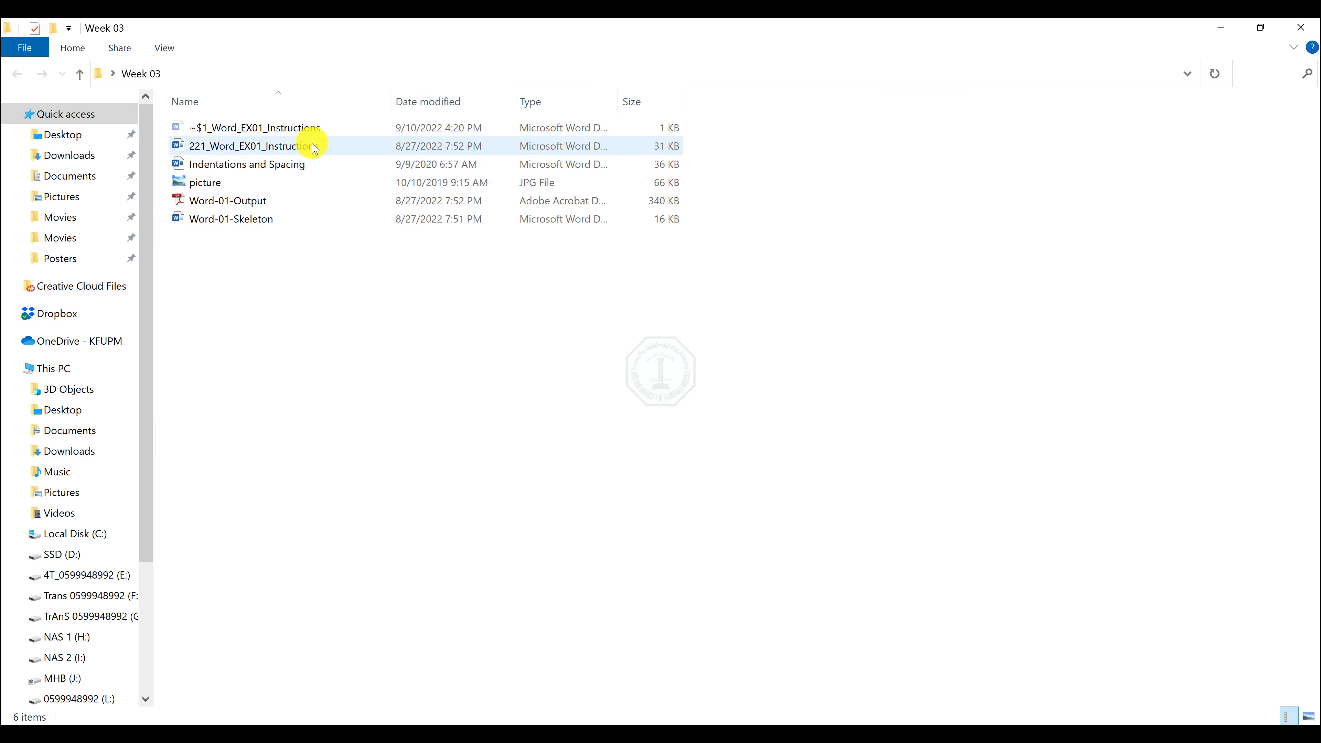
{"action": "double_click", "coordinate": [255, 220]}
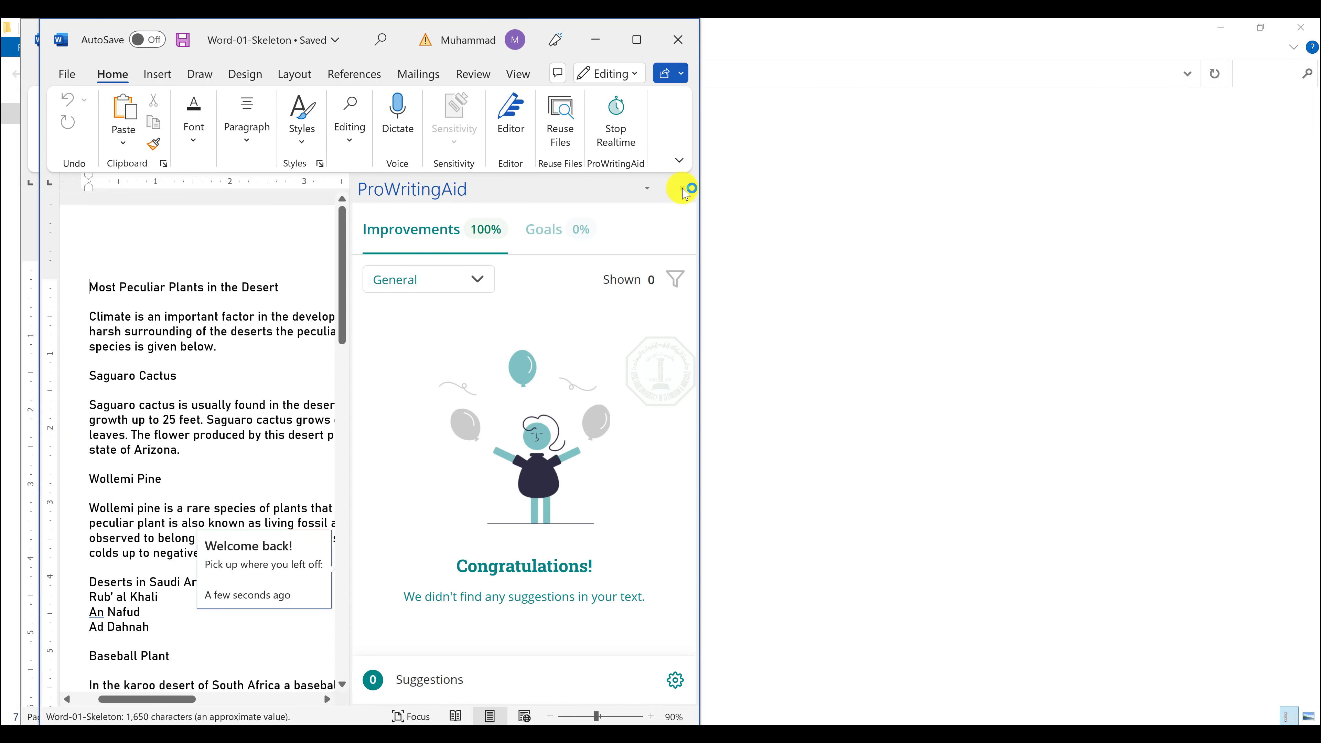
{"action": "left_click", "coordinate": [682, 191]}
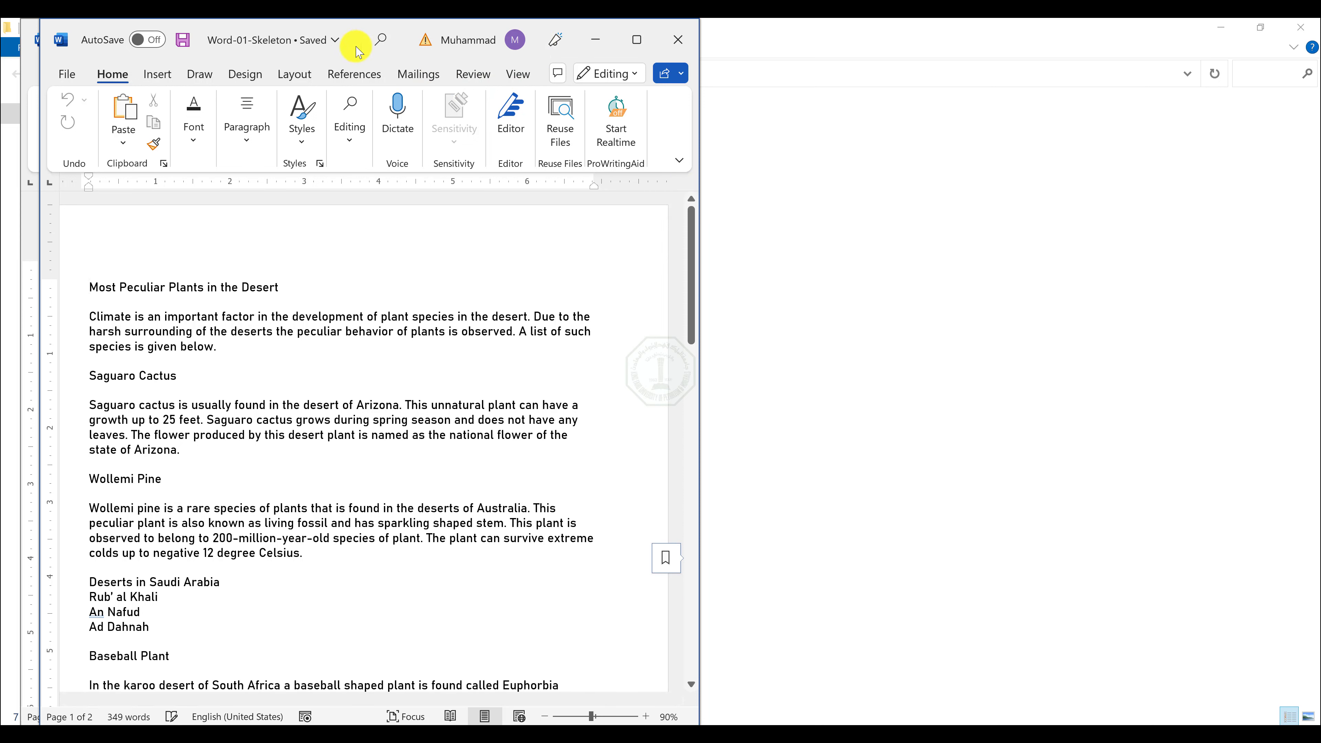
Open the Word-01-Output PDF, examine the target formatting on its first page, and minimize it.
{"action": "left_click", "coordinate": [860, 177]}
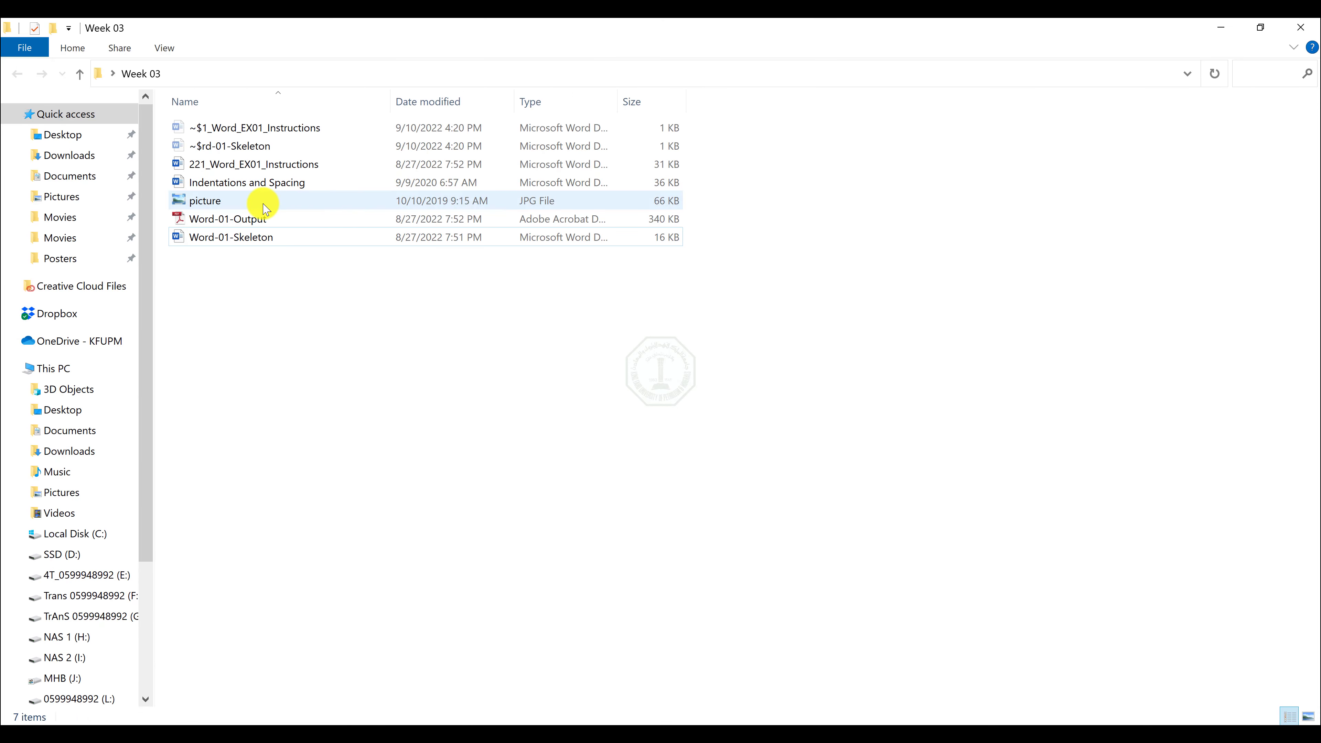
{"action": "double_click", "coordinate": [241, 223]}
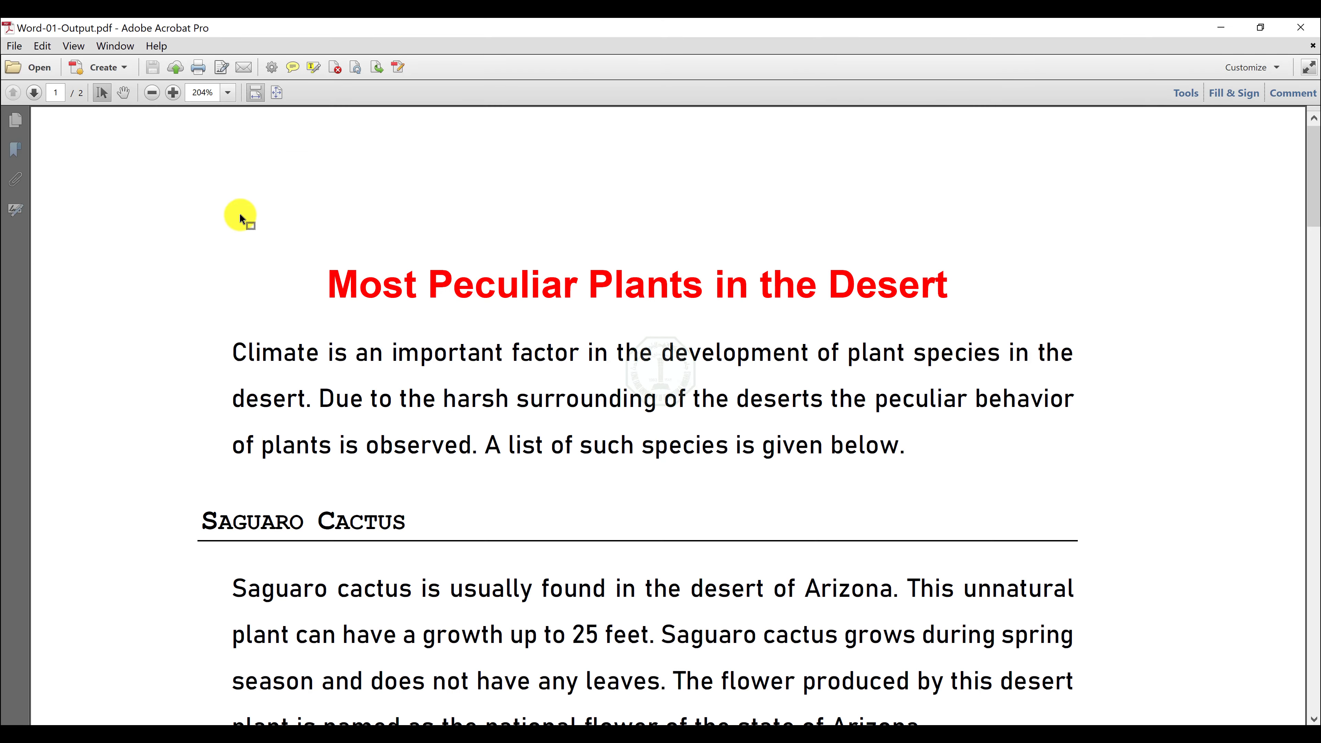
{"action": "scroll", "coordinate": [582, 260], "scroll_direction": "down", "scroll_amount": 5}
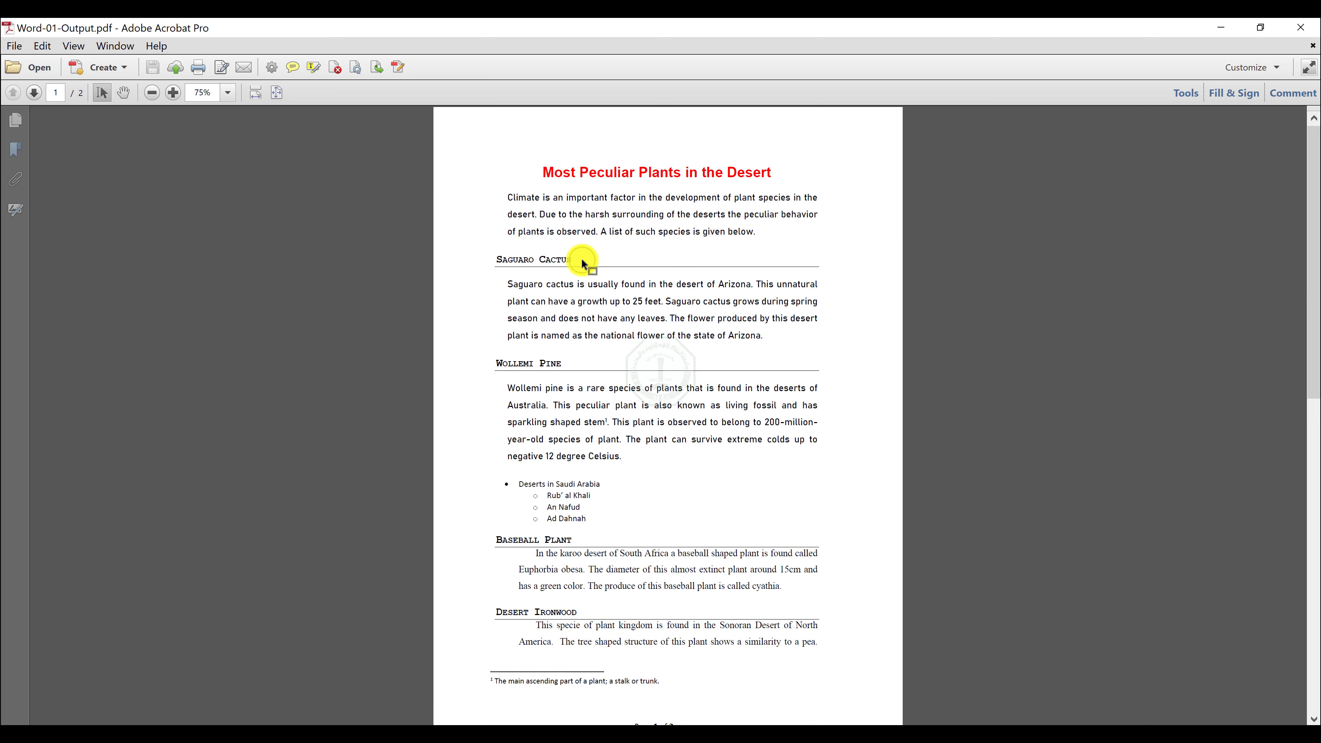
{"action": "scroll", "coordinate": [581, 258], "scroll_direction": "up", "scroll_amount": 1}
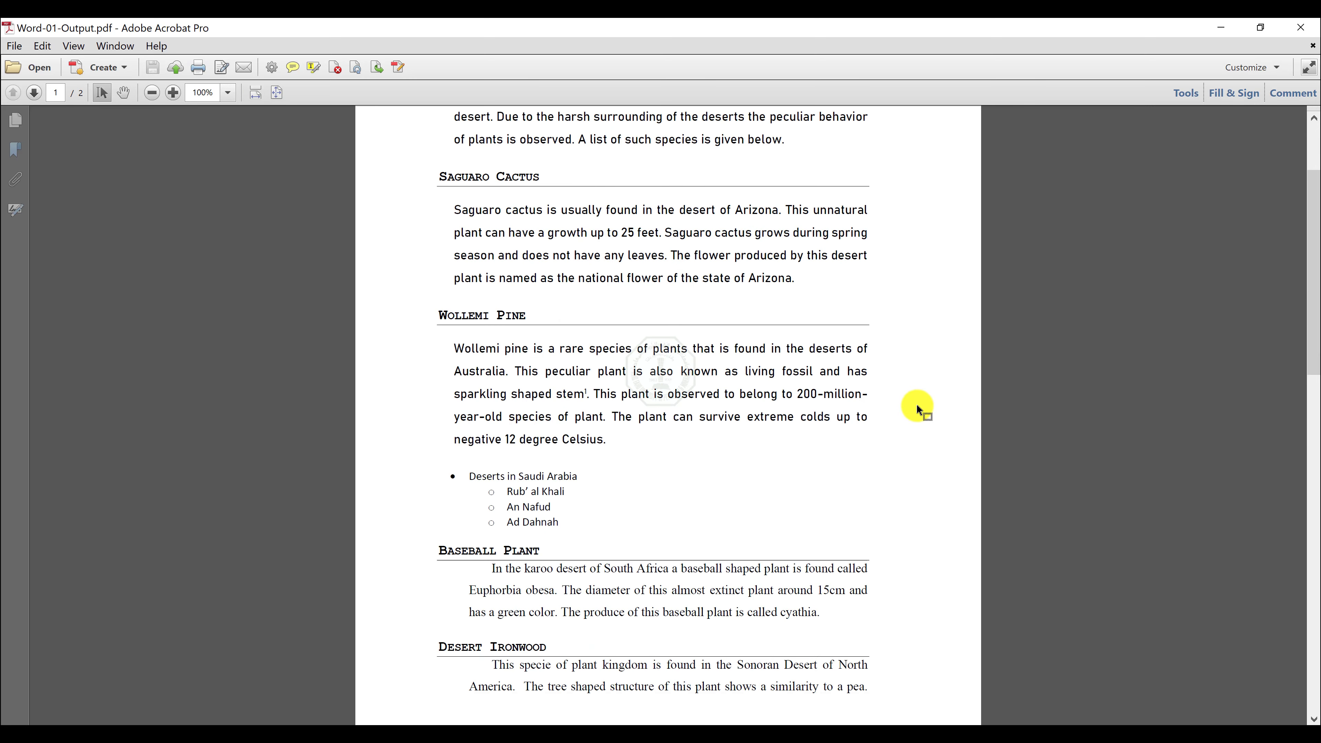
{"action": "scroll", "coordinate": [916, 405], "scroll_direction": "down", "scroll_amount": 2}
{"action": "left_click_drag", "start_coordinate": [1314, 376], "coordinate": [1248, 24]}
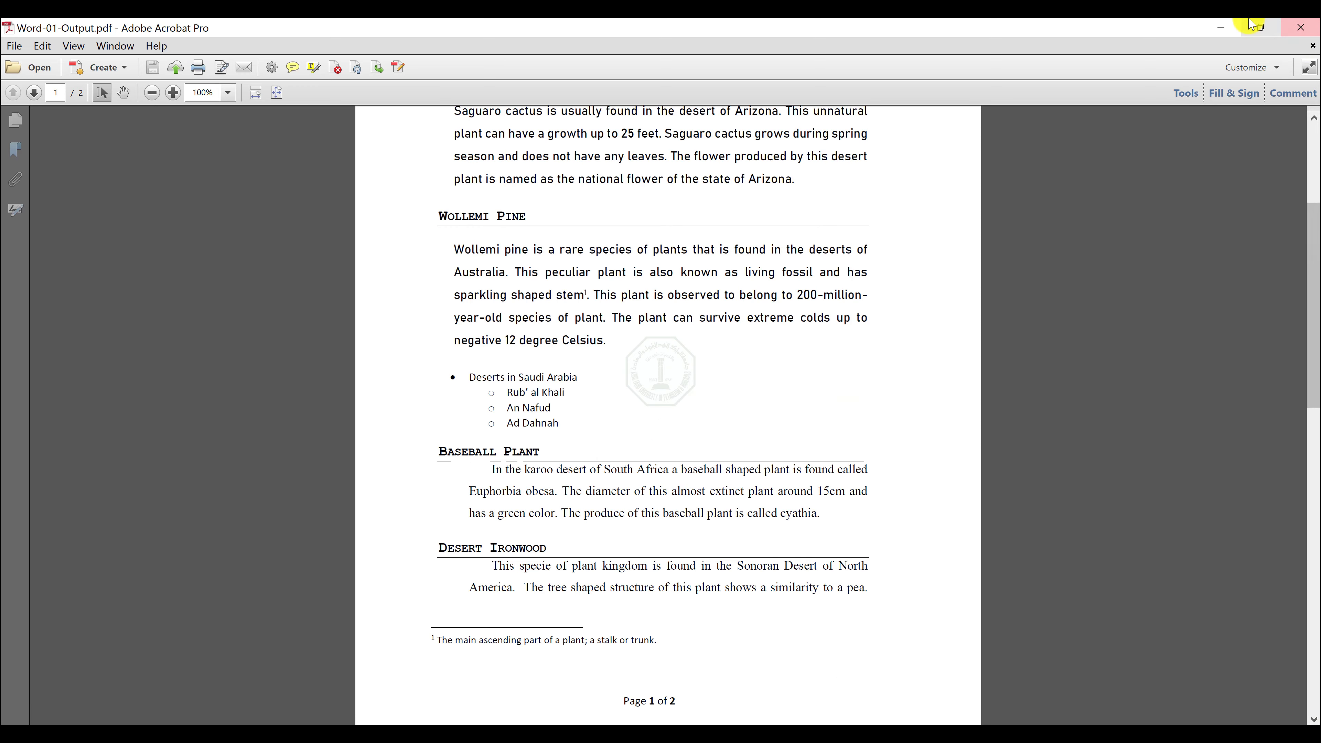
{"action": "left_click", "coordinate": [1227, 25]}
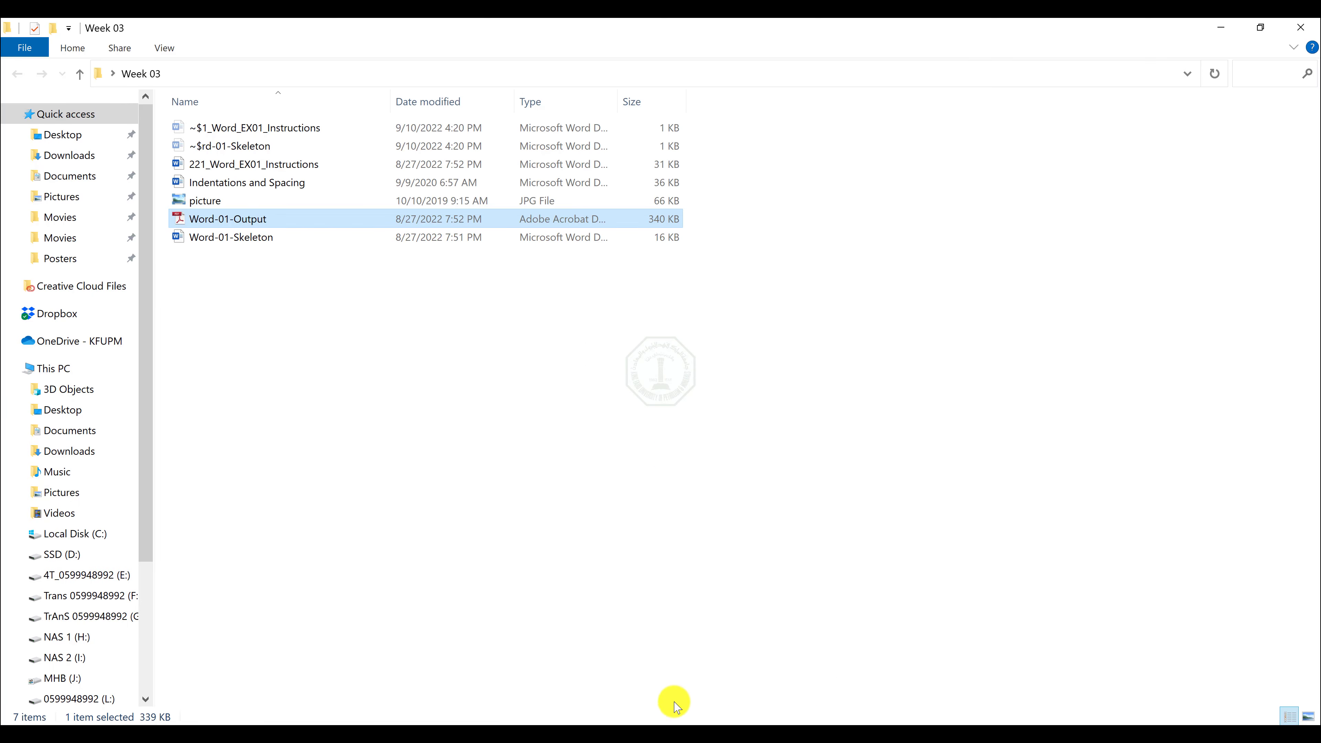
Arrange the Word-01-Skeleton and 221_Word_EX01_Instructions documents side by side.
{"action": "mouse_move", "coordinate": [570, 725]}
{"action": "left_click", "coordinate": [552, 688]}
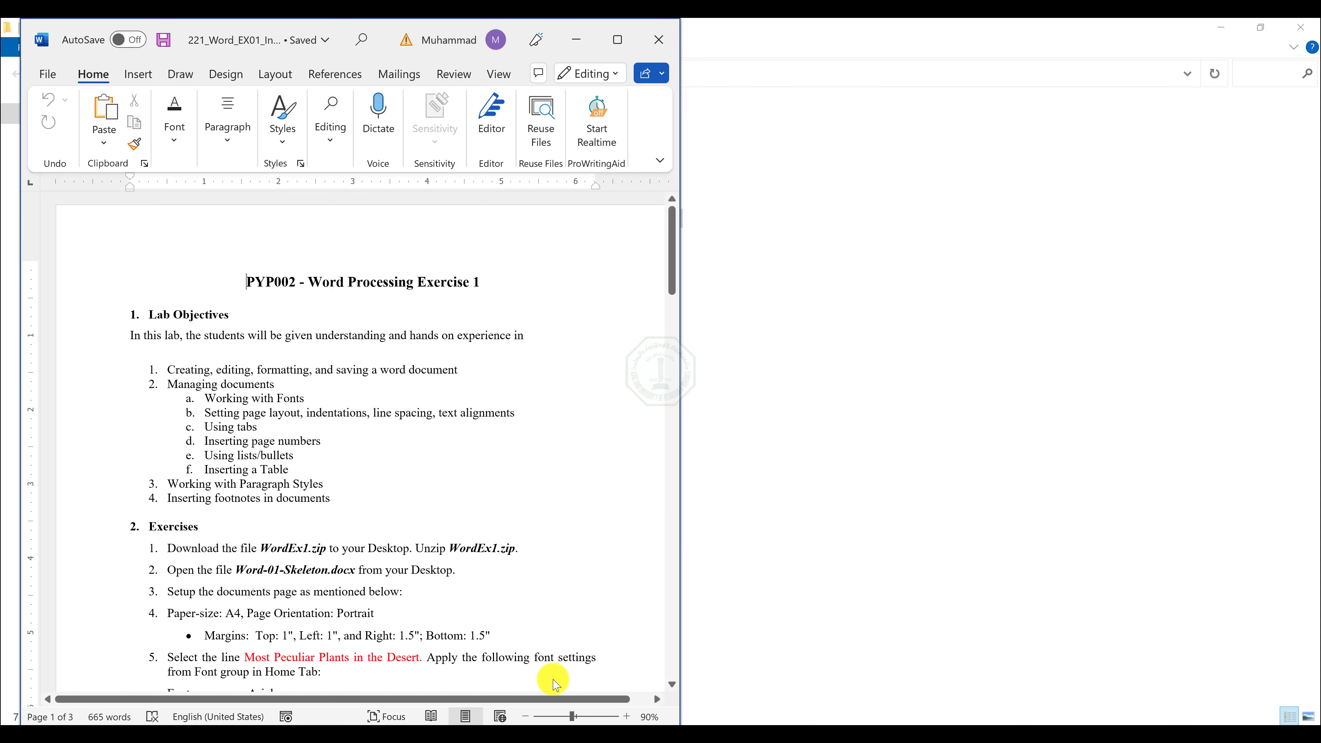
{"action": "left_click", "coordinate": [629, 666]}
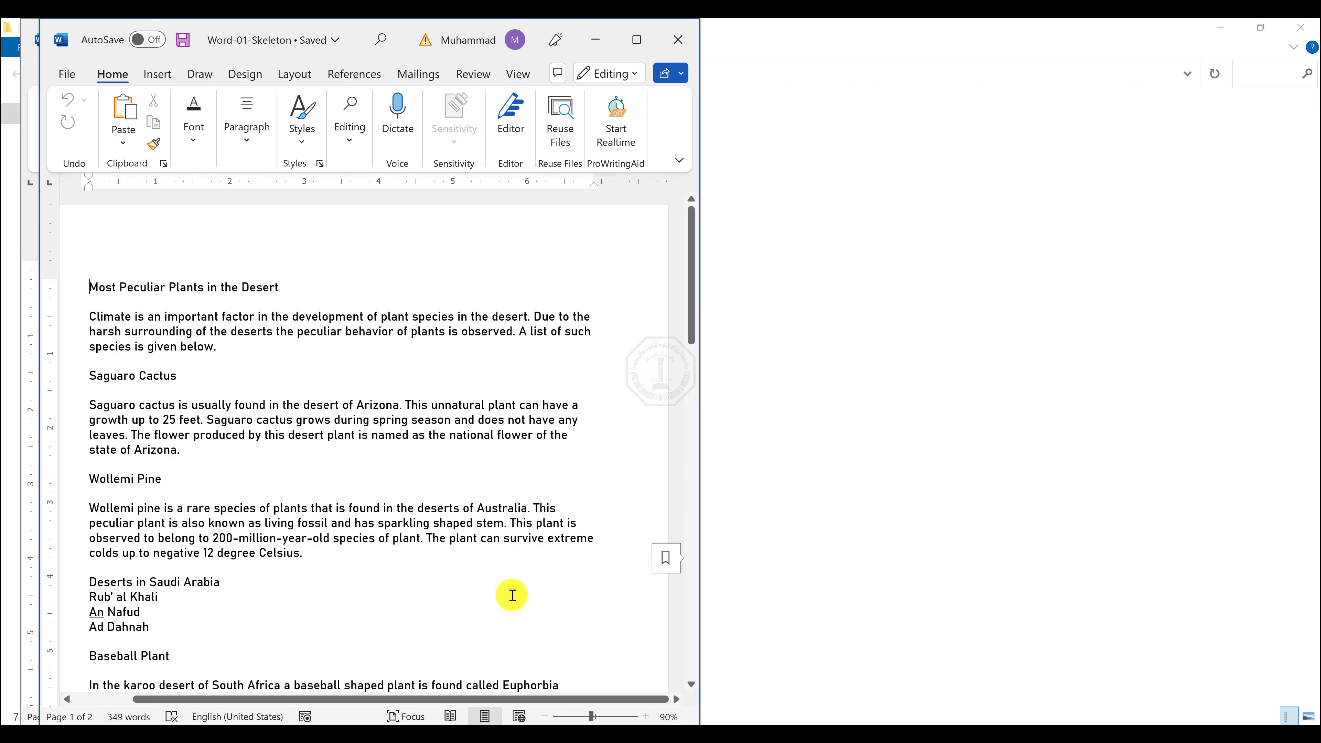
{"action": "left_click", "coordinate": [520, 74]}
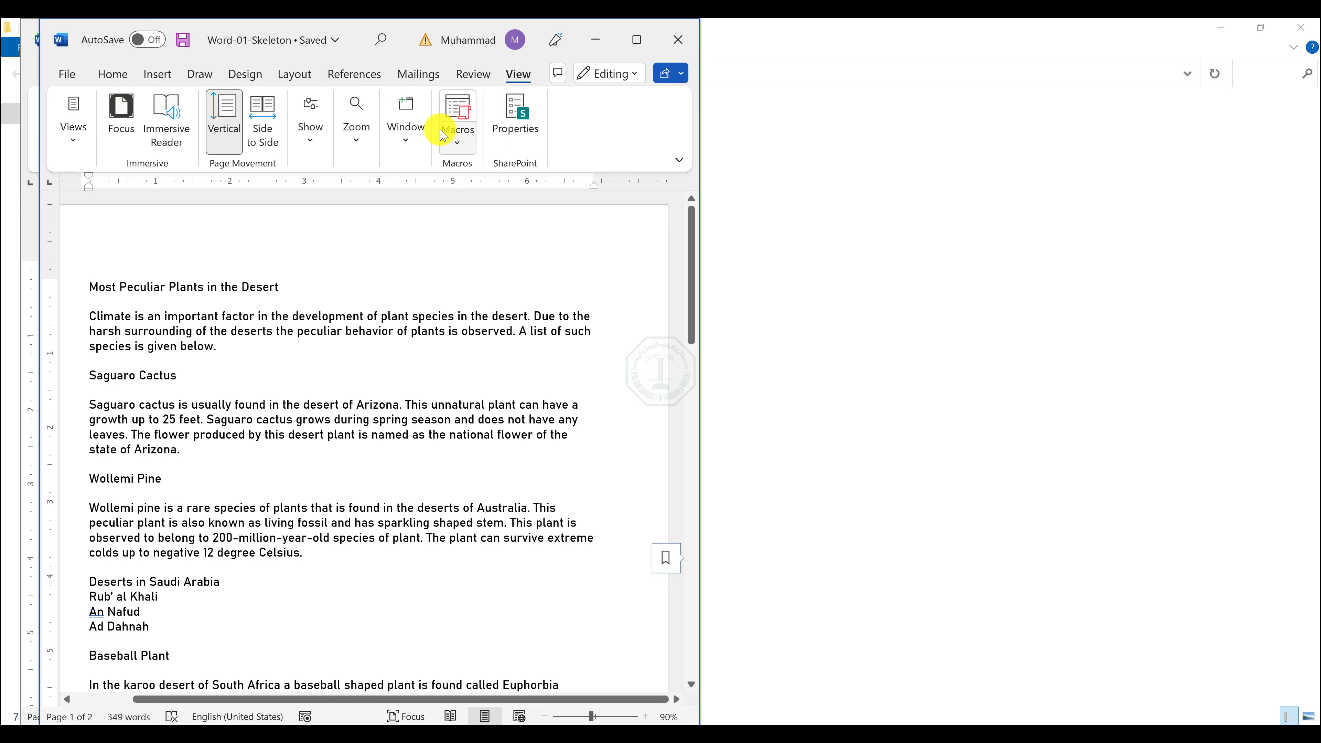
{"action": "left_click", "coordinate": [407, 124]}
{"action": "left_click", "coordinate": [552, 181]}
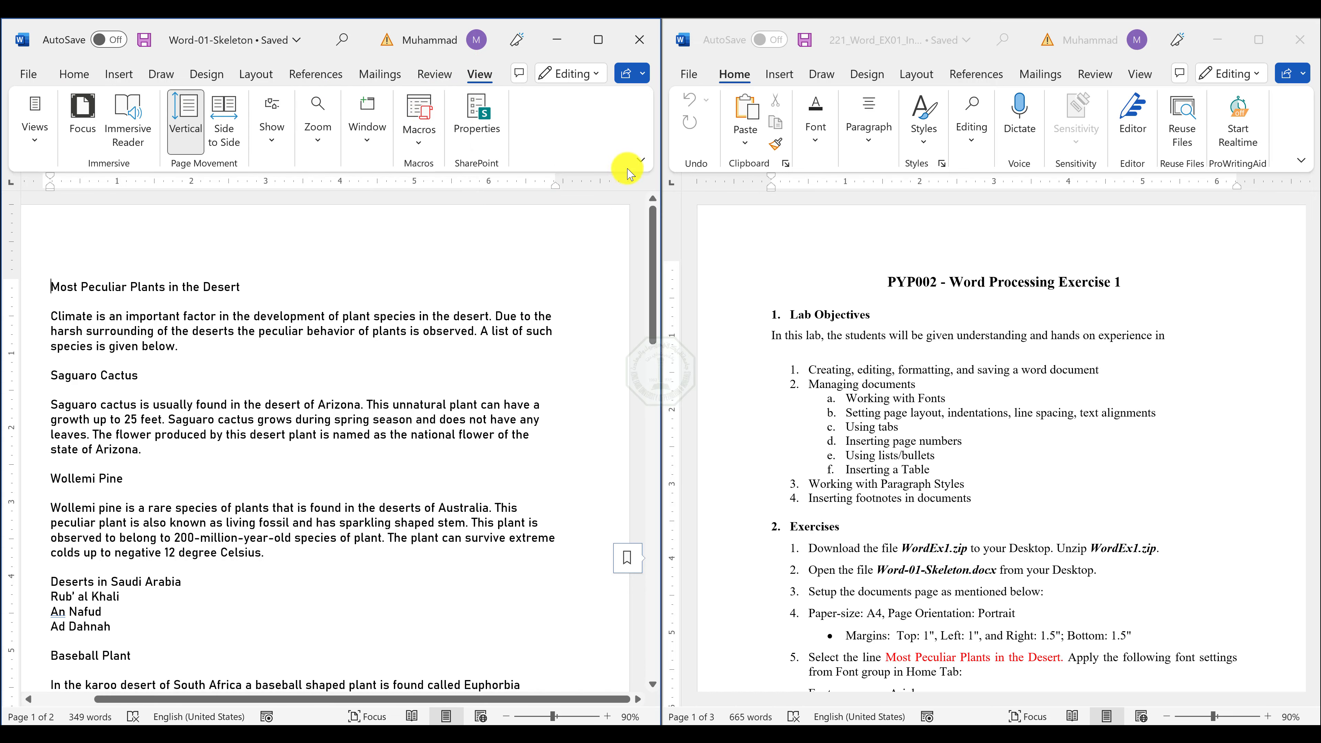
Turn off synchronous scrolling for the side-by-side documents and check that Word-01-Skeleton scrolls independently.
{"action": "left_click", "coordinate": [368, 128]}
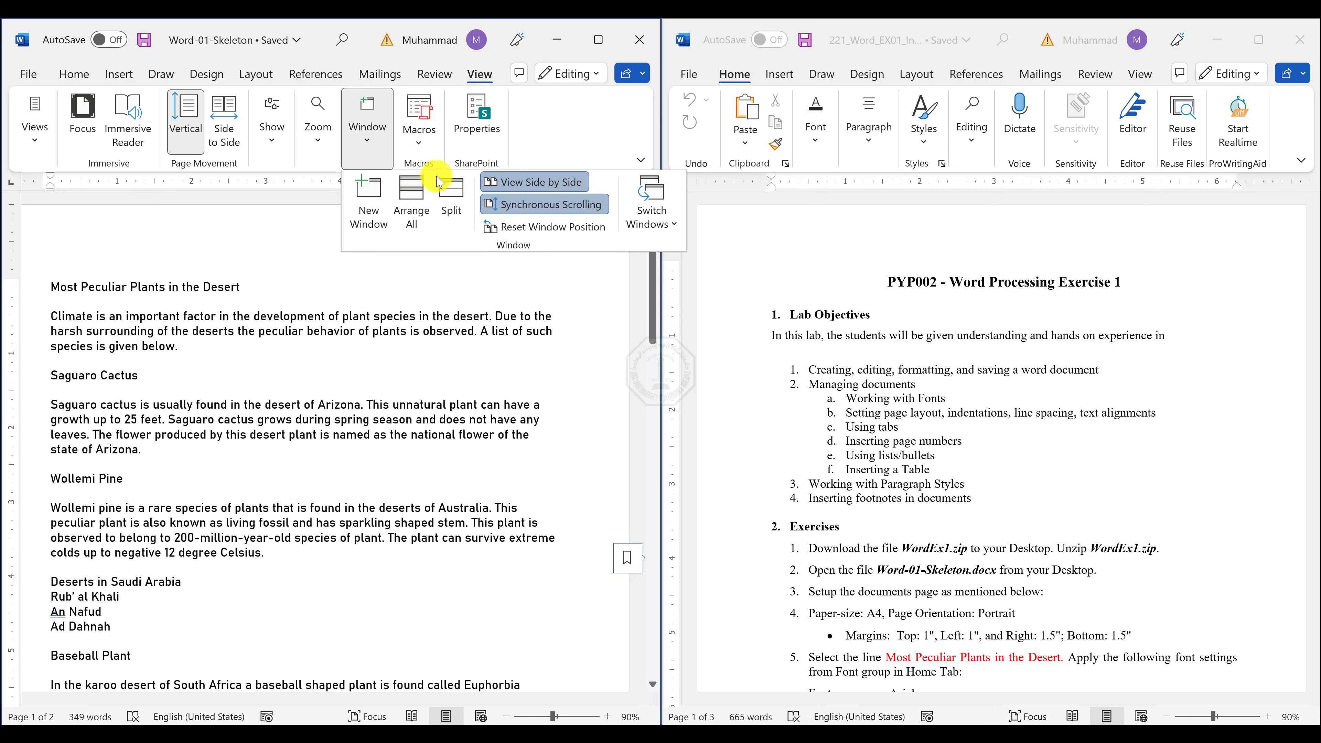
{"action": "left_click", "coordinate": [575, 214]}
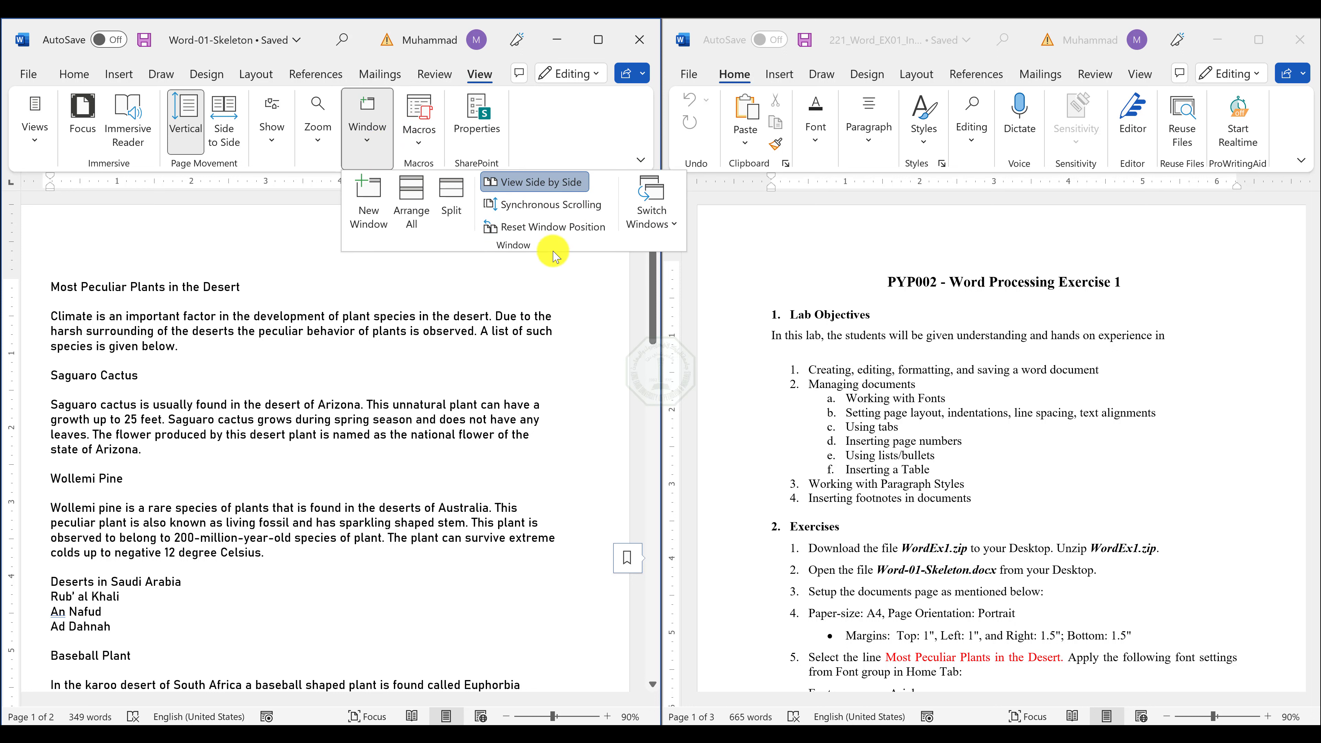
{"action": "left_click", "coordinate": [445, 411]}
{"action": "scroll", "coordinate": [450, 411], "scroll_direction": "down", "scroll_amount": 3}
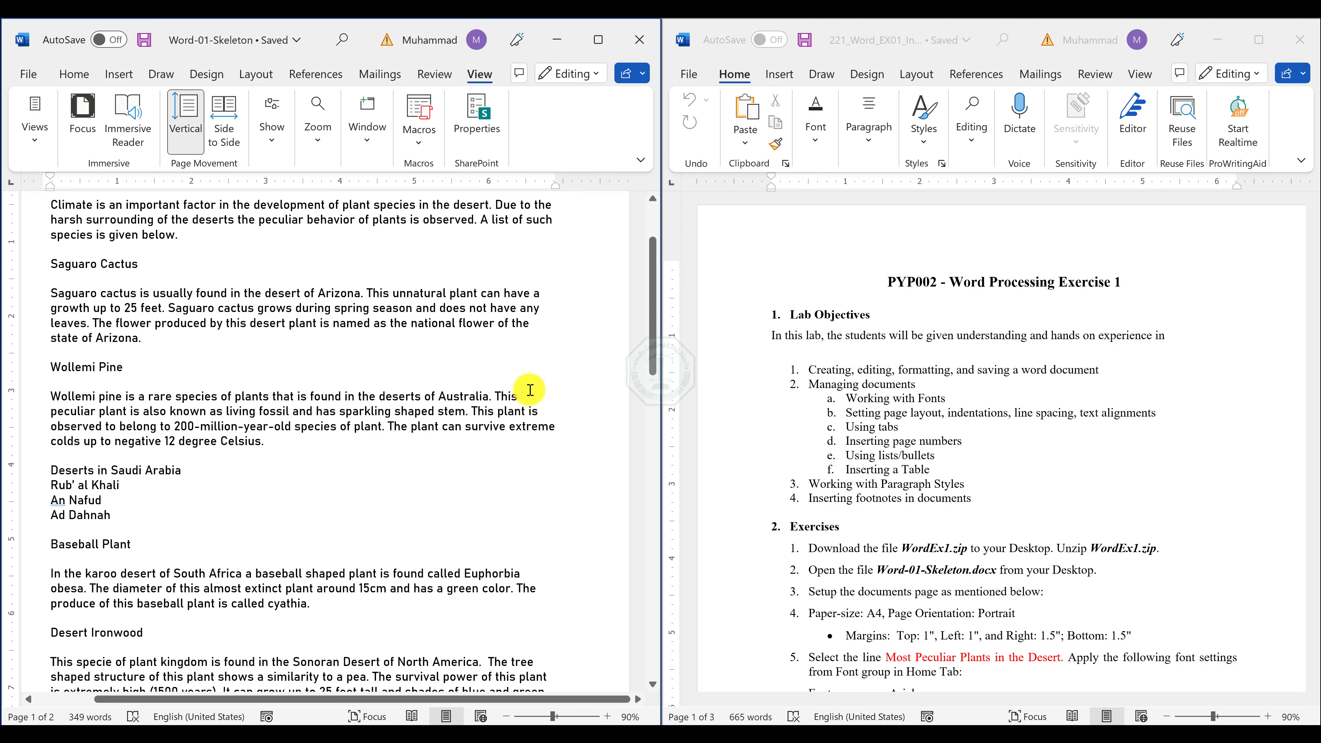
{"action": "scroll", "coordinate": [534, 375], "scroll_direction": "up", "scroll_amount": 3}
{"action": "scroll", "coordinate": [182, 365], "scroll_direction": "down", "scroll_amount": 5}
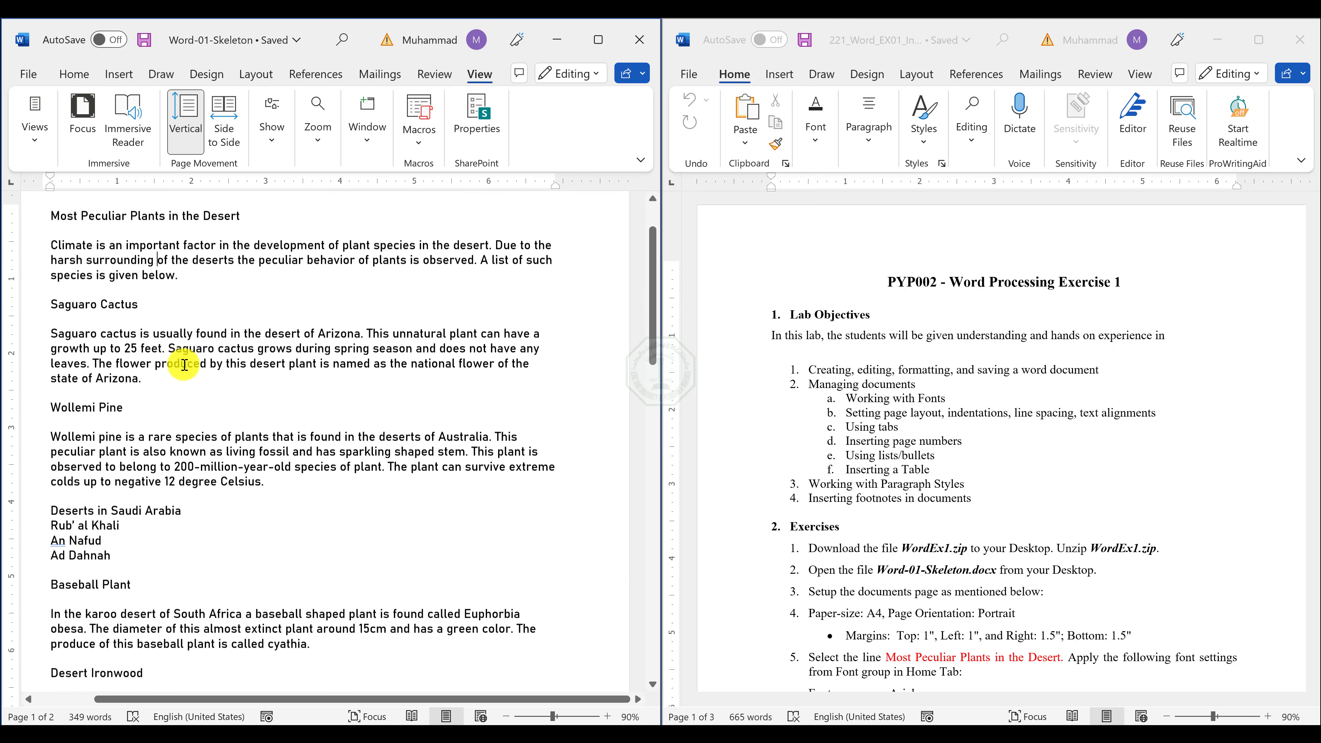
{"action": "scroll", "coordinate": [184, 364], "scroll_direction": "up", "scroll_amount": 4}
{"action": "scroll", "coordinate": [184, 365], "scroll_direction": "up", "scroll_amount": 1}
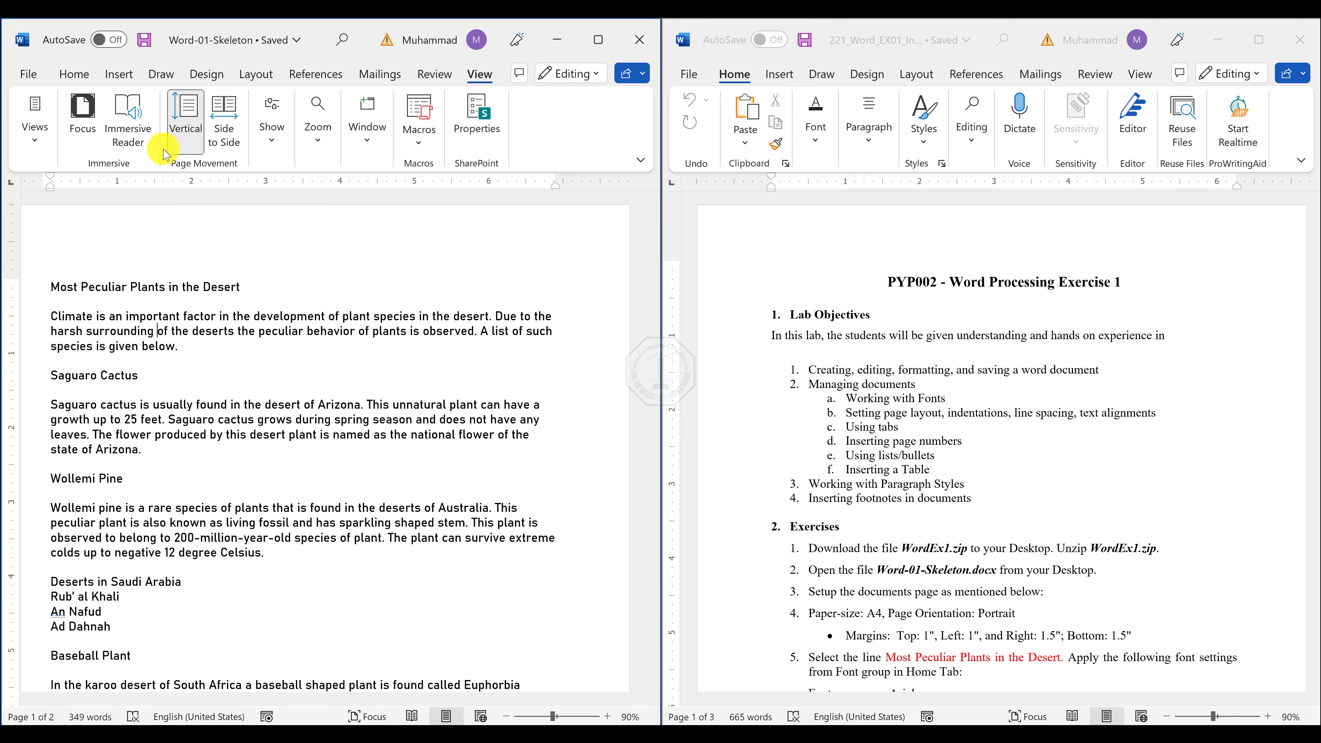
Highlight exercise items 1 and 2 in the instructions document in yellow and return to the Word-01-Skeleton document.
{"action": "left_click", "coordinate": [74, 73]}
{"action": "left_click", "coordinate": [995, 323]}
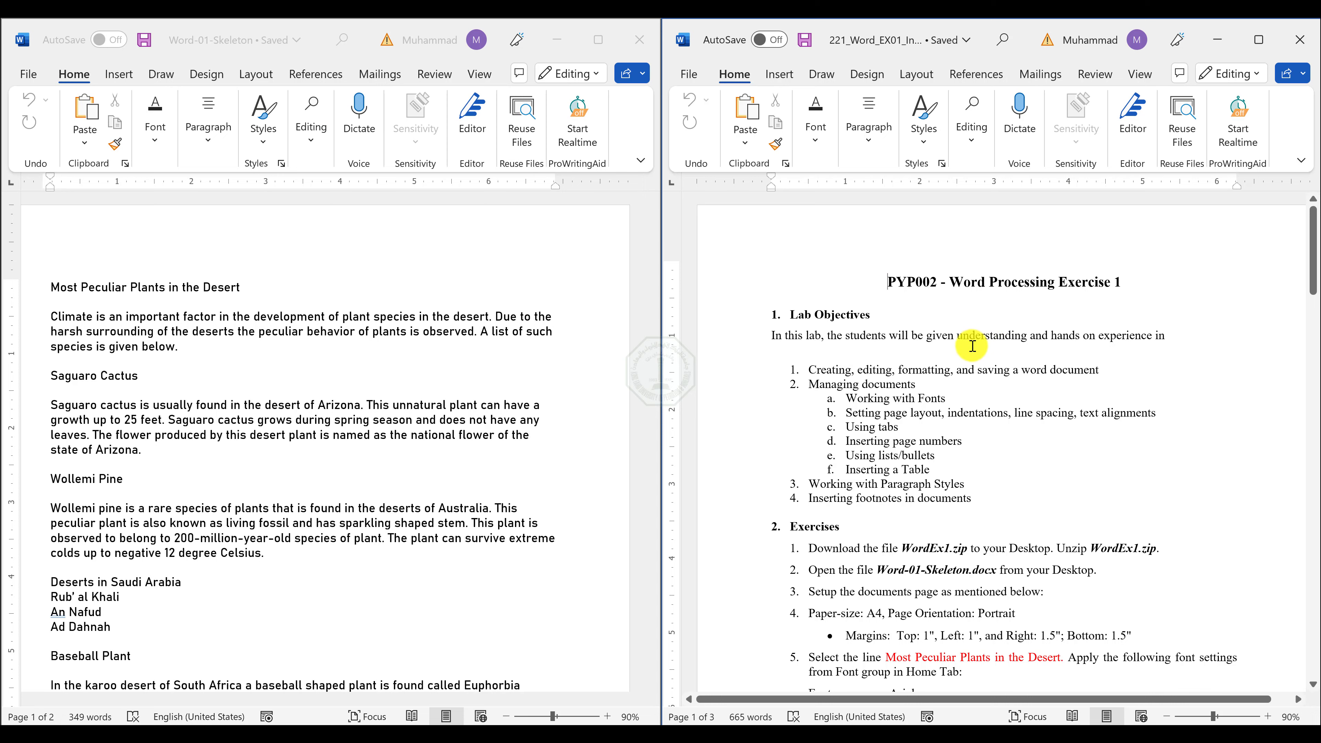
{"action": "scroll", "coordinate": [972, 346], "scroll_direction": "down", "scroll_amount": 5}
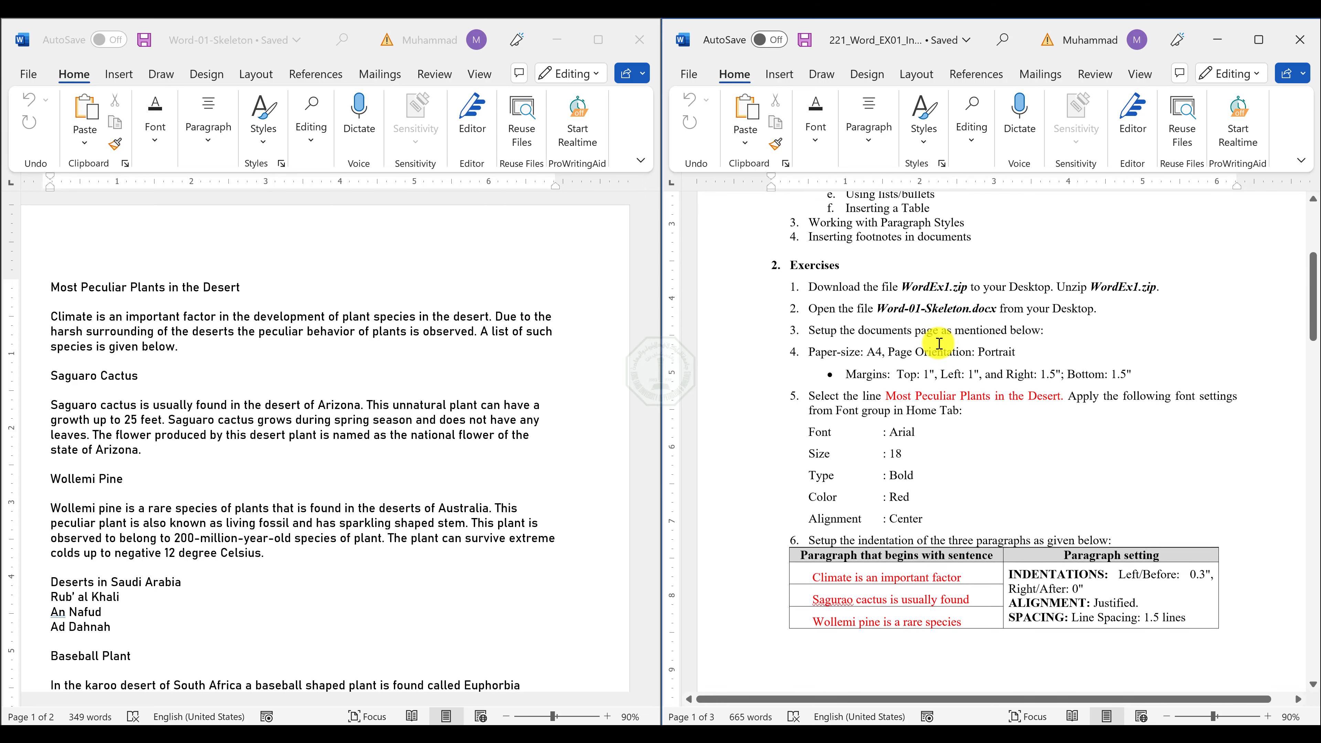
{"action": "left_click_drag", "start_coordinate": [1112, 306], "coordinate": [831, 285]}
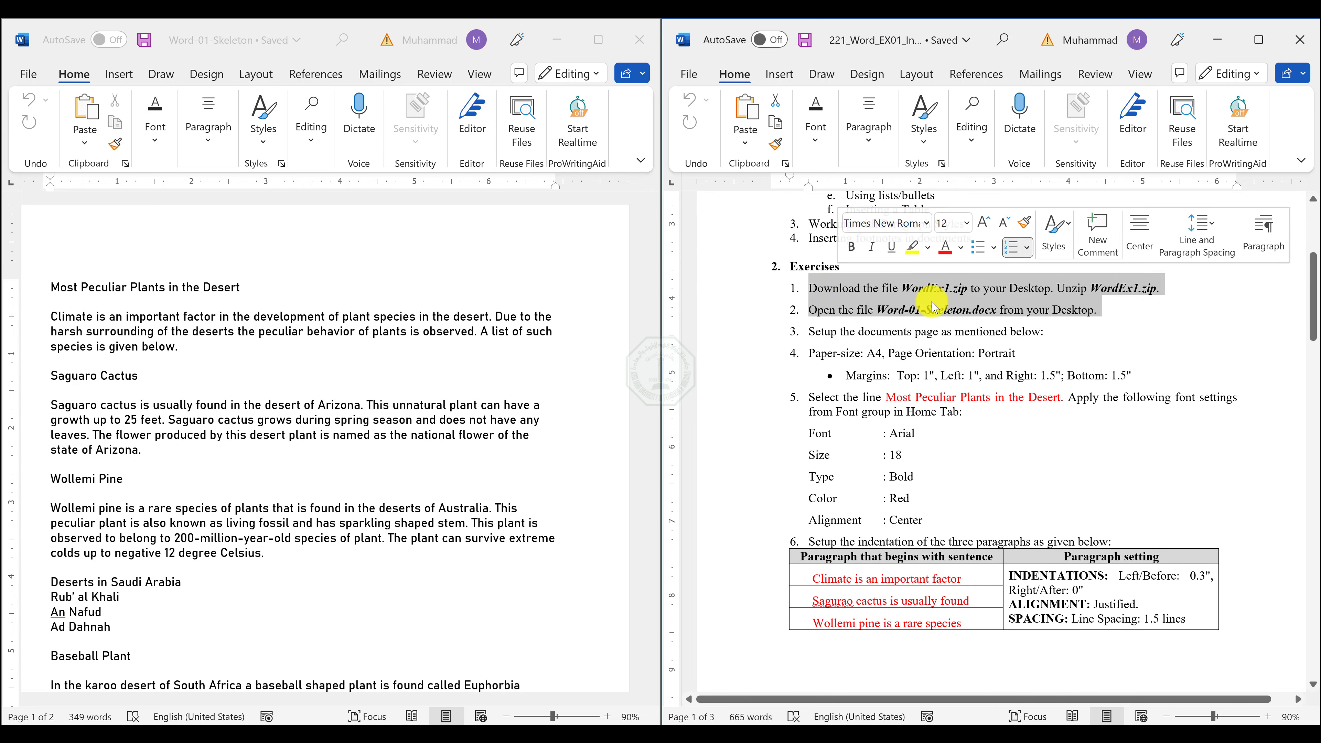
{"action": "left_click", "coordinate": [912, 247]}
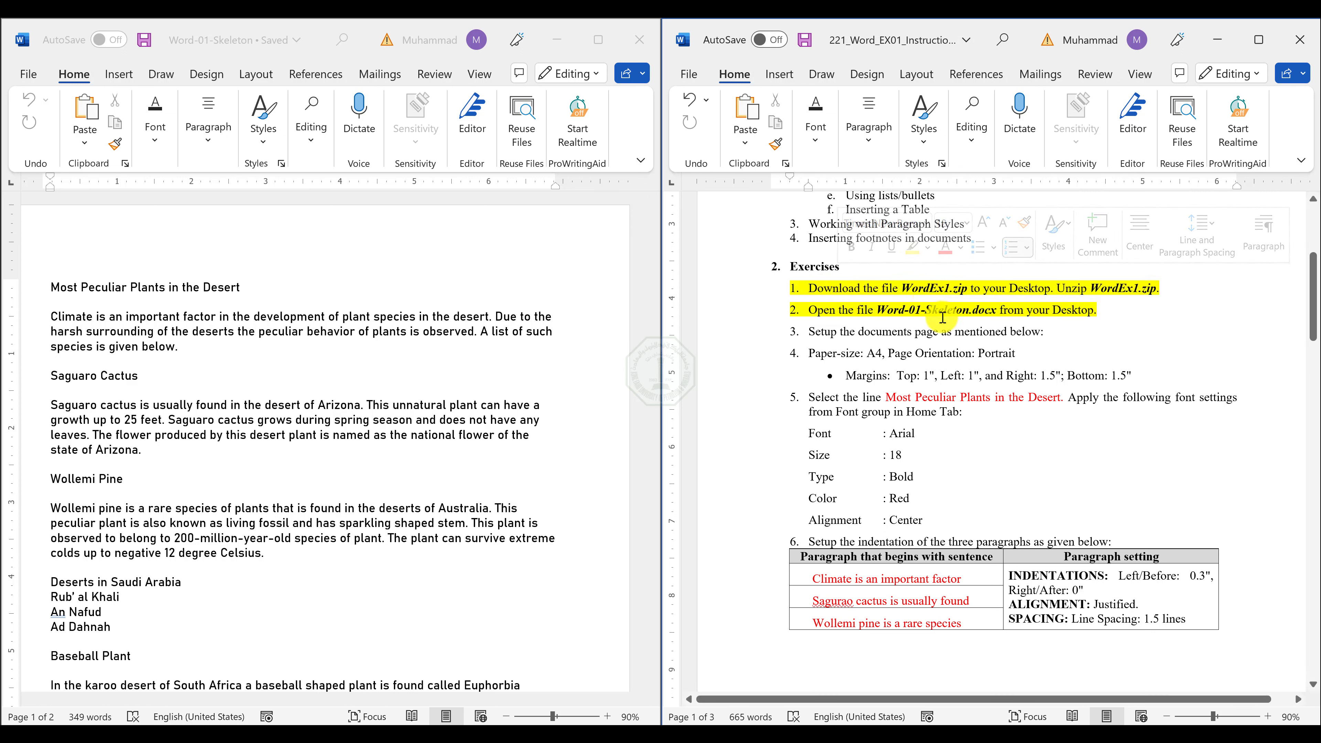
{"action": "left_click", "coordinate": [442, 391]}
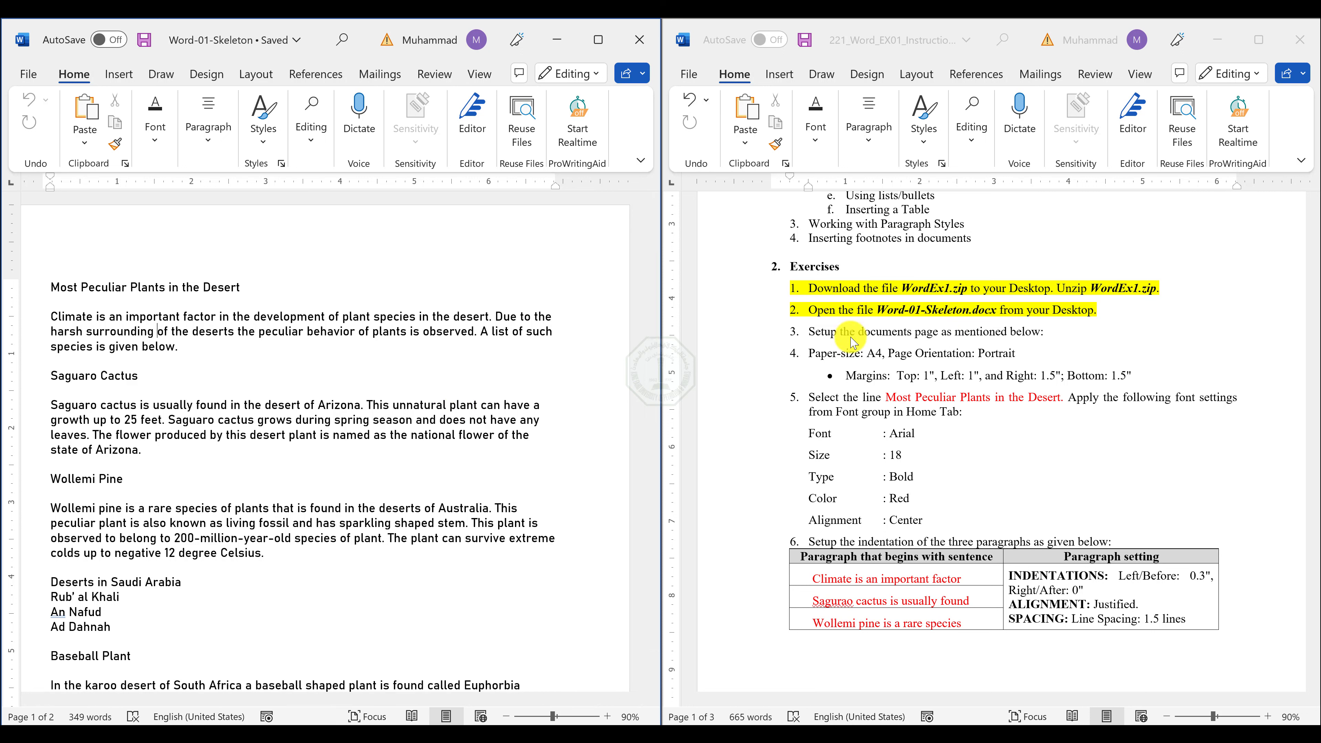
Highlight exercise item 4 and its margins bullet in yellow in the instructions, then return to the Word-01-Skeleton document.
{"action": "left_click", "coordinate": [847, 353]}
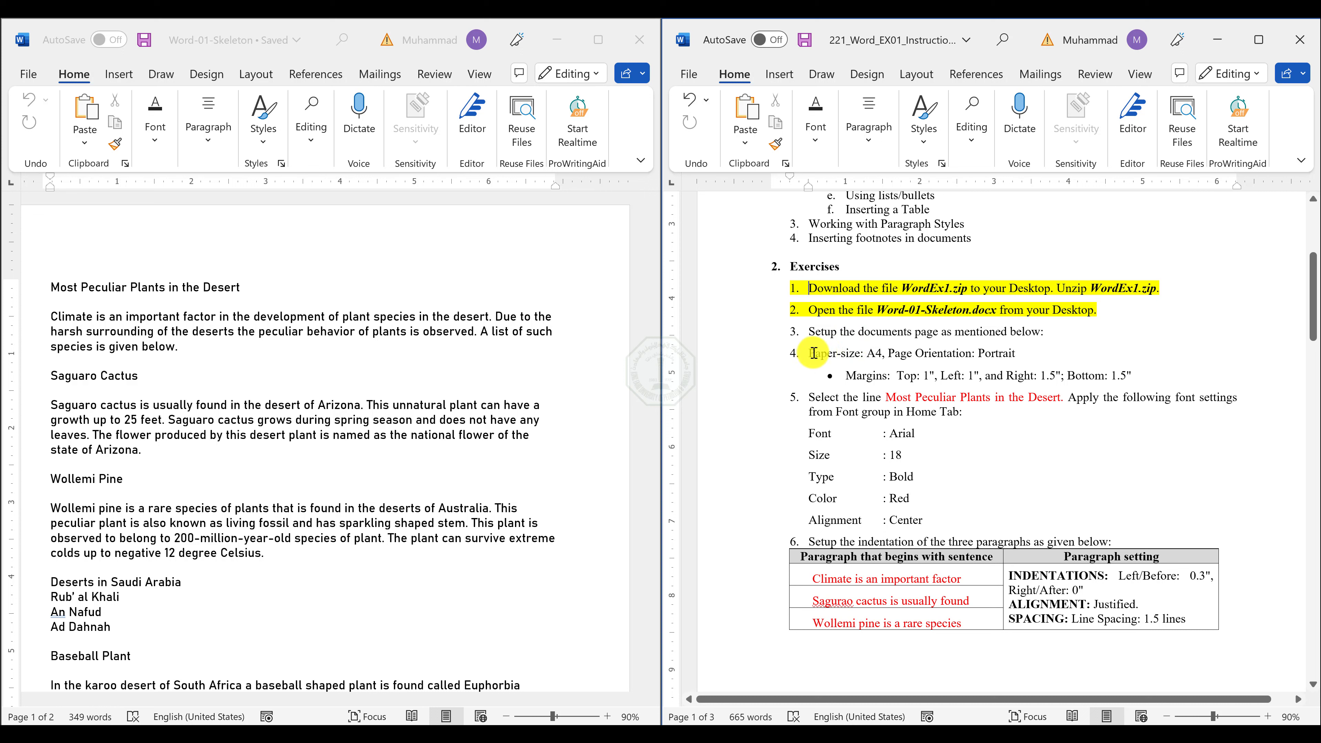
{"action": "left_click_drag", "start_coordinate": [814, 353], "coordinate": [1140, 378]}
{"action": "left_click", "coordinate": [945, 349]}
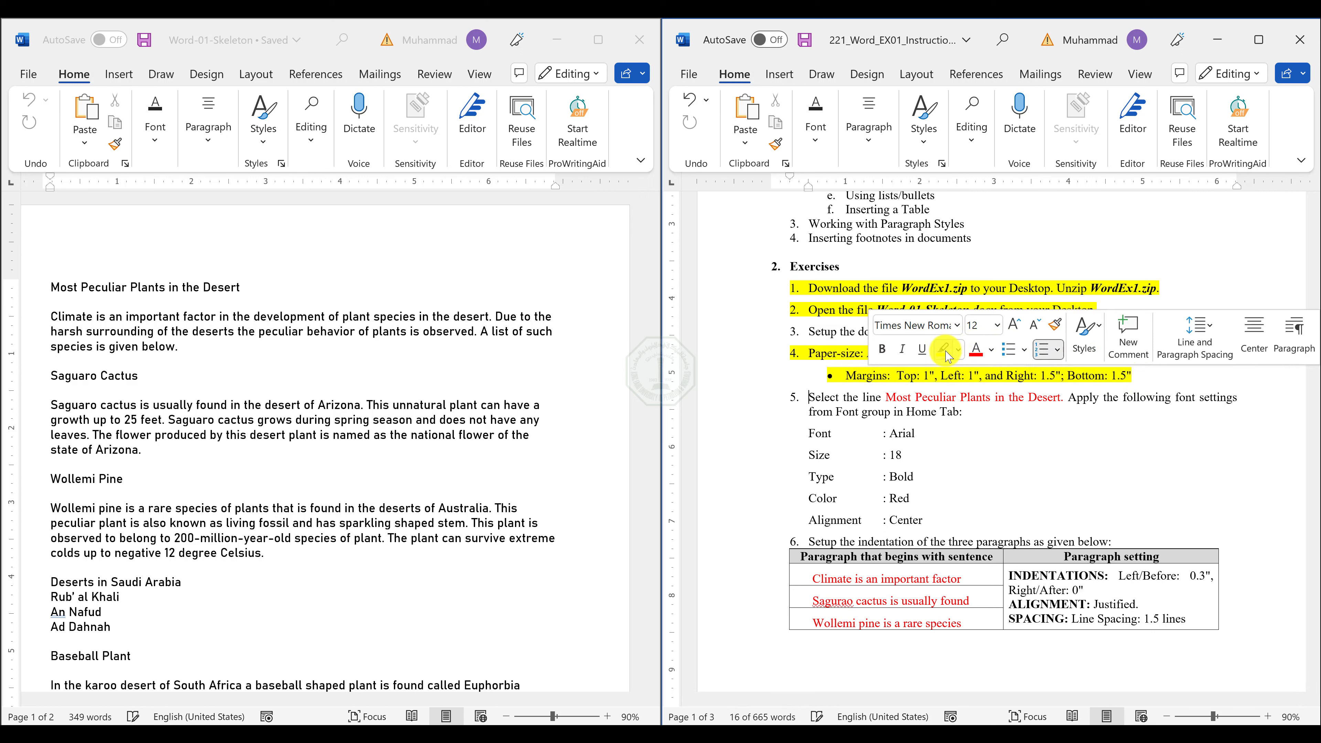
{"action": "left_click", "coordinate": [359, 350]}
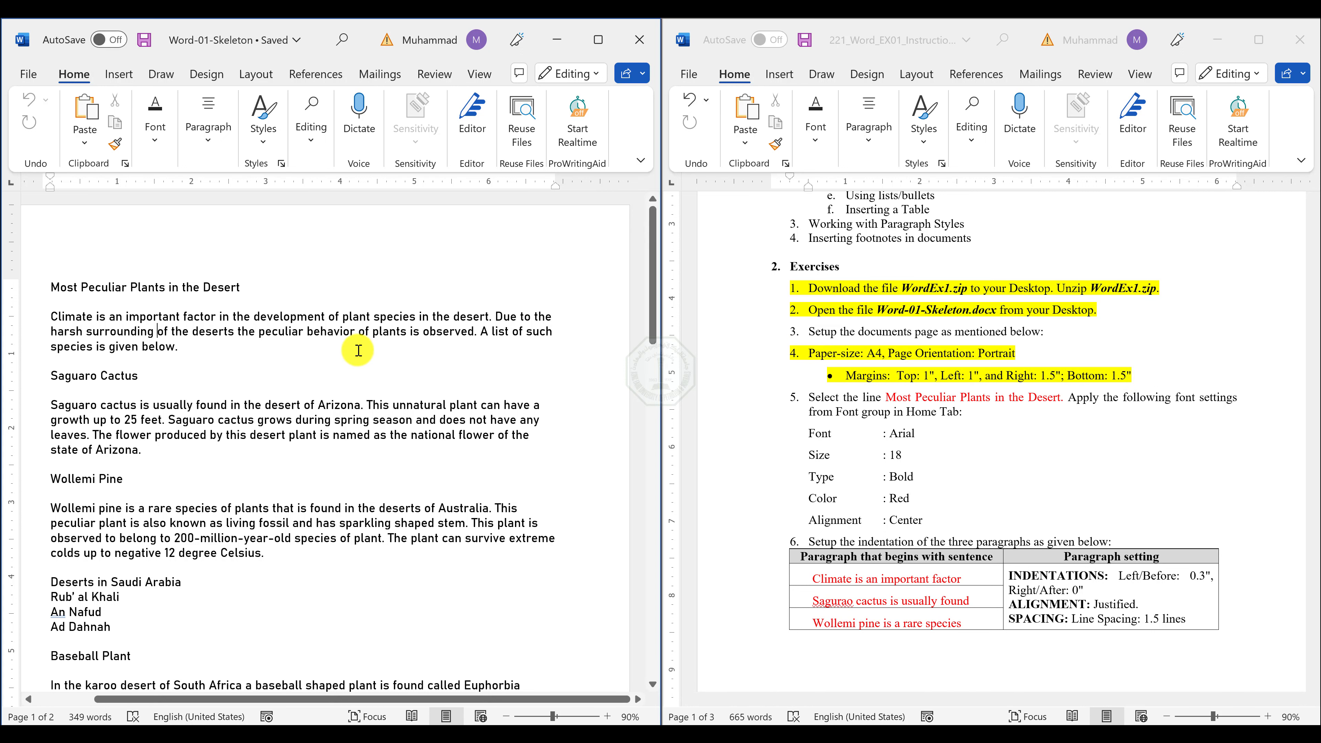
Set the Word-01-Skeleton paper size to A4 and check that its orientation is Portrait.
{"action": "left_click", "coordinate": [255, 80]}
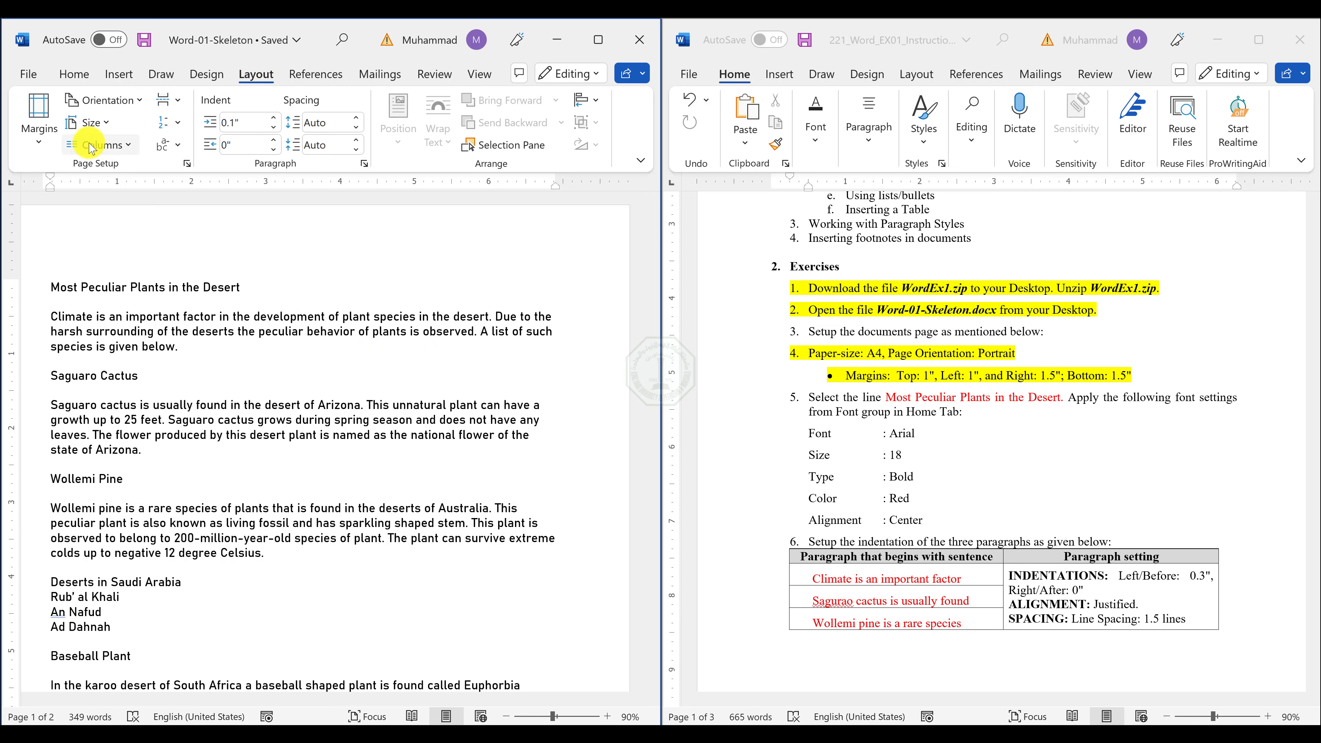
{"action": "left_click", "coordinate": [88, 122]}
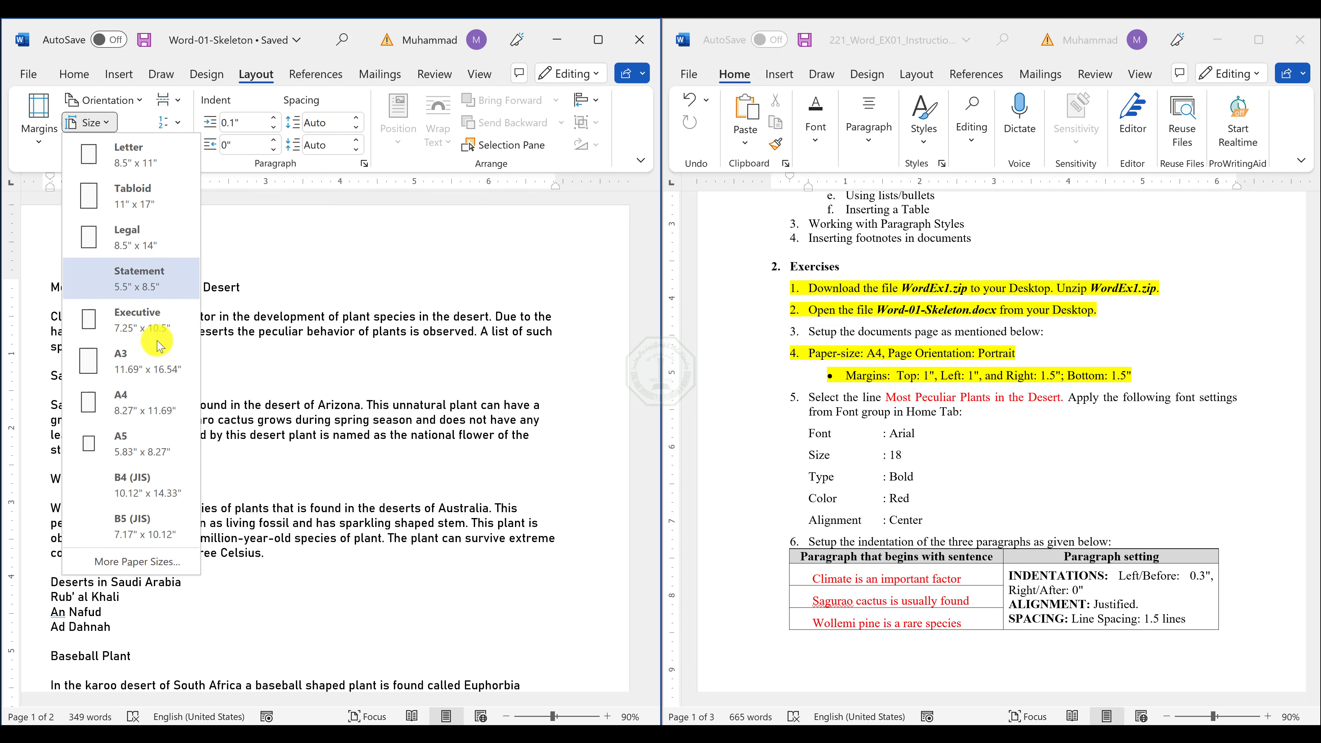
{"action": "left_click", "coordinate": [143, 402]}
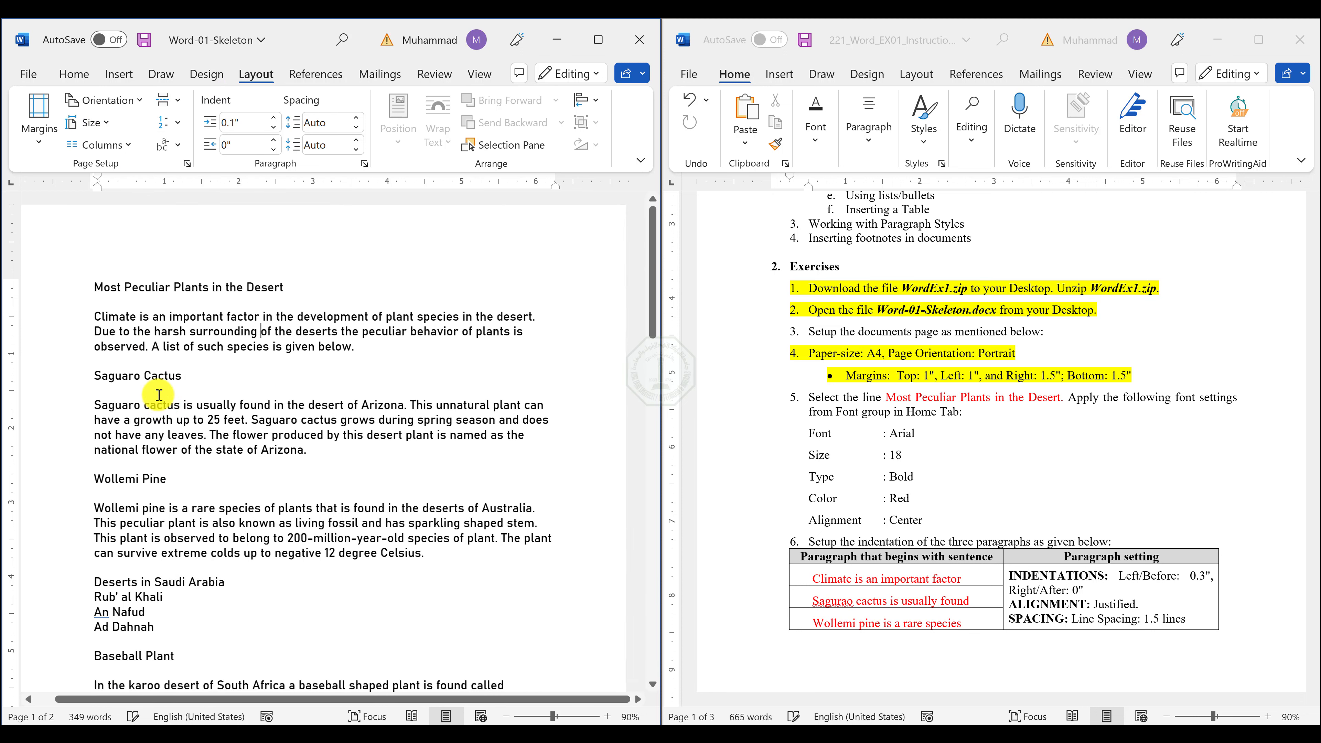
{"action": "left_click", "coordinate": [118, 106]}
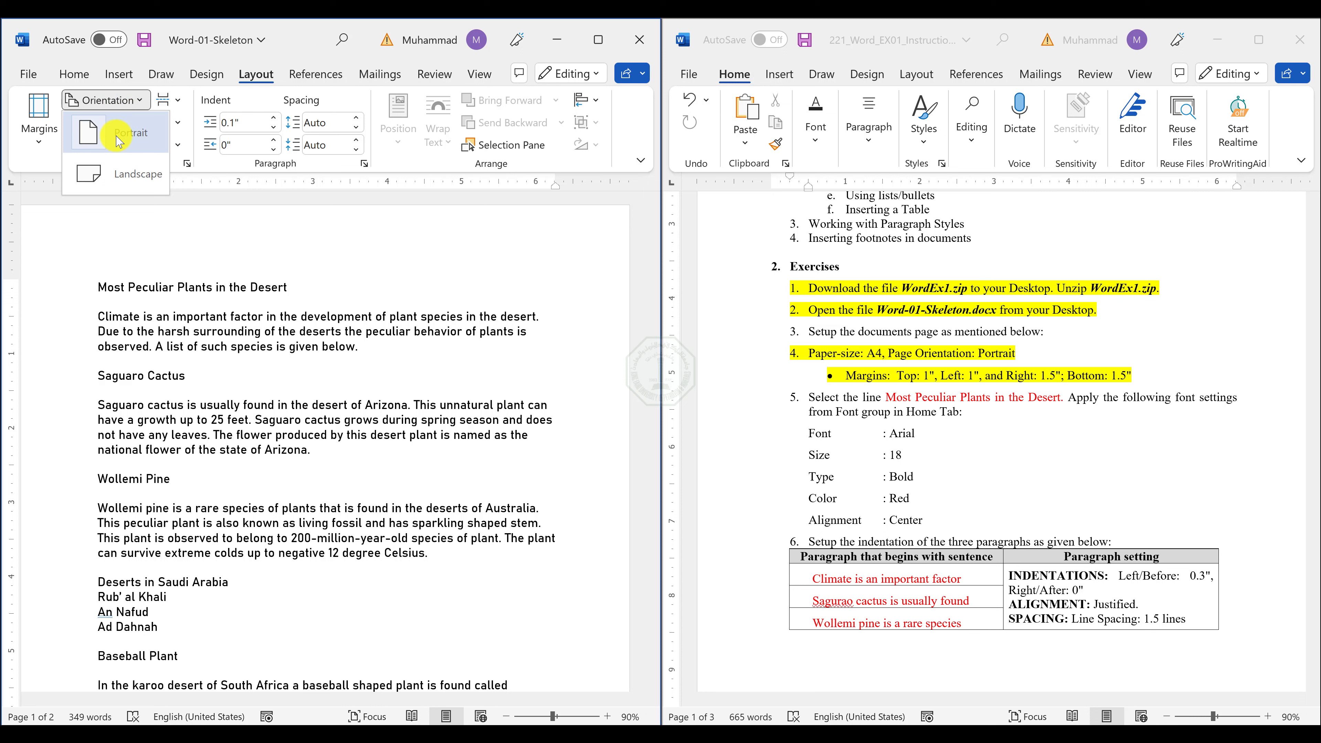
Set custom page margins with Bottom and Right at 1.5", keeping Top and Left at 1".
{"action": "left_click", "coordinate": [46, 145]}
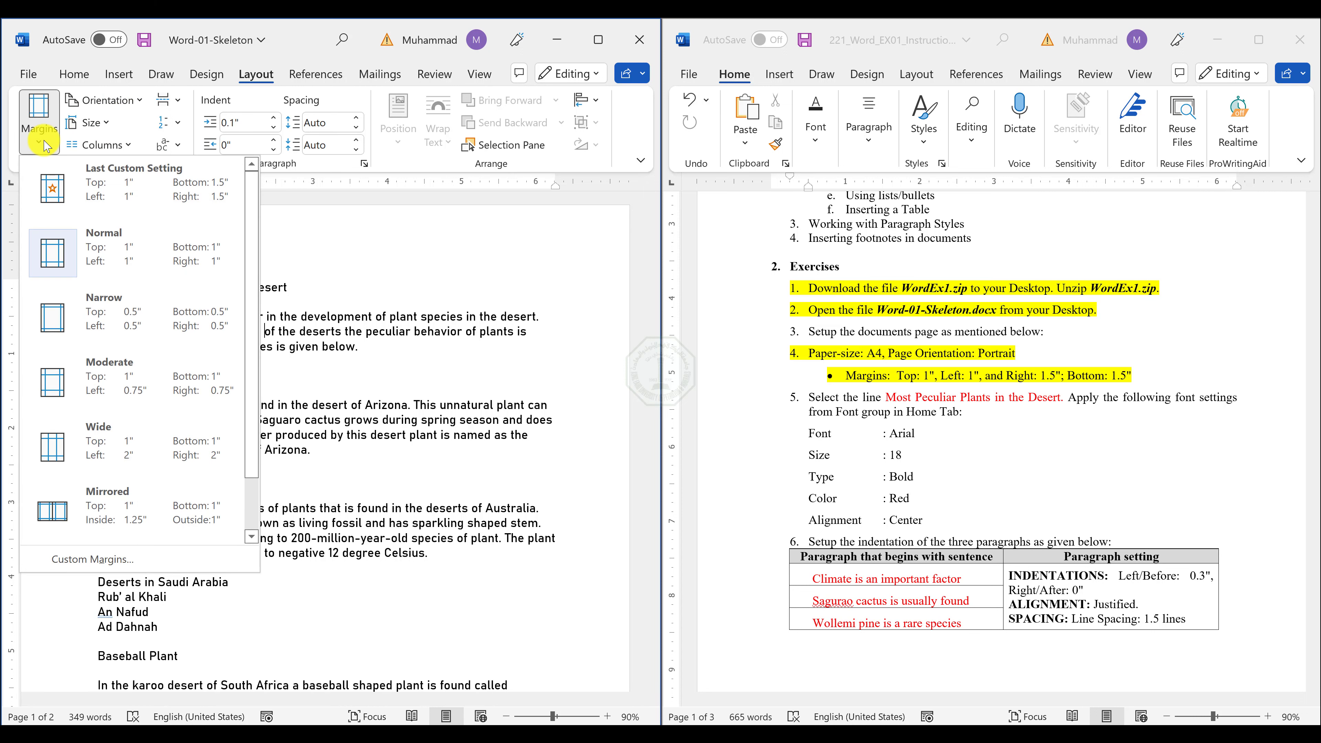
{"action": "left_click", "coordinate": [140, 561]}
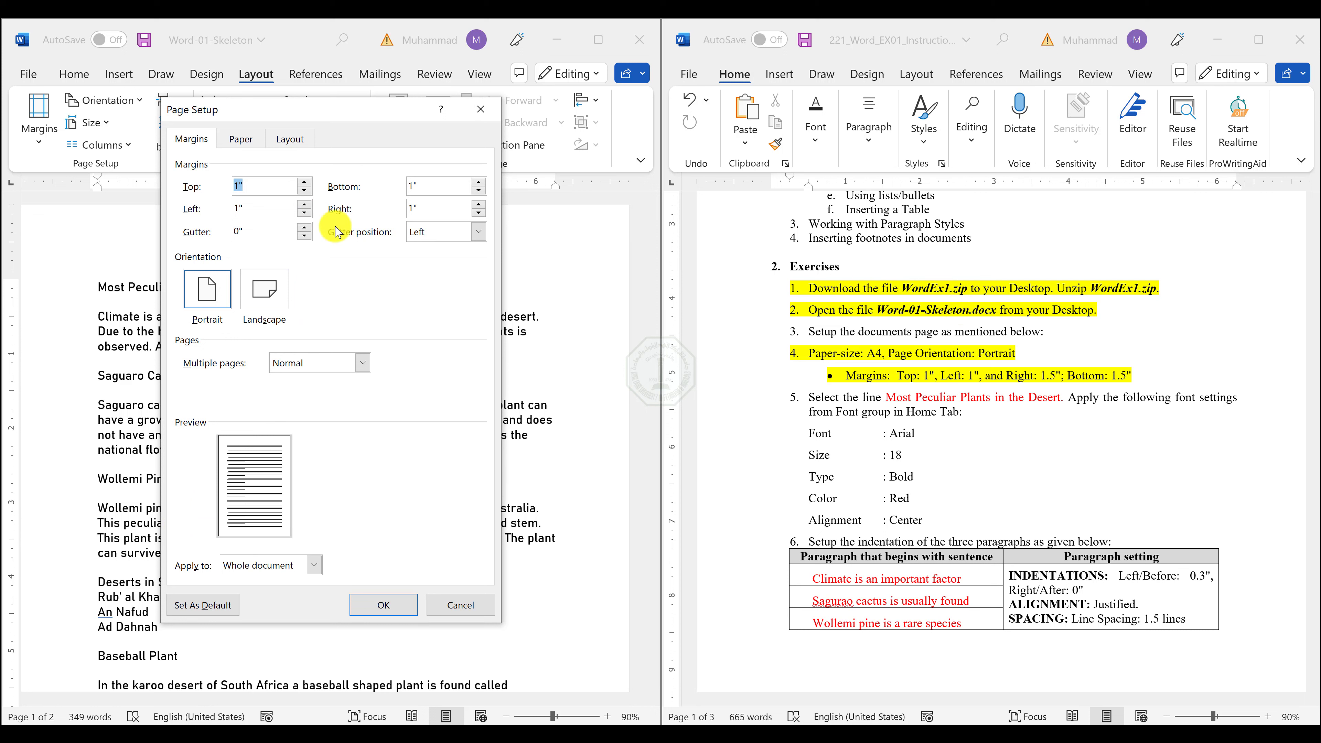
{"action": "left_click_drag", "start_coordinate": [427, 188], "coordinate": [401, 204]}
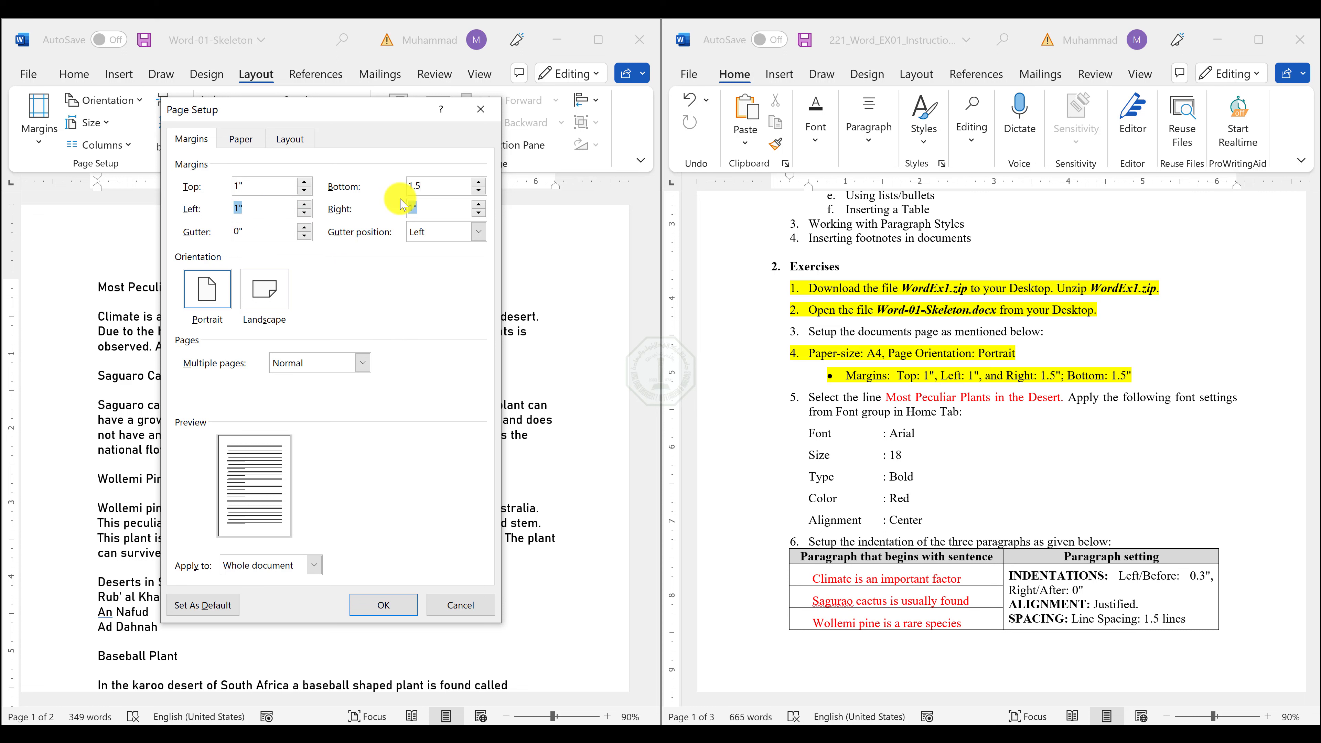
{"action": "key", "text": "Return"}
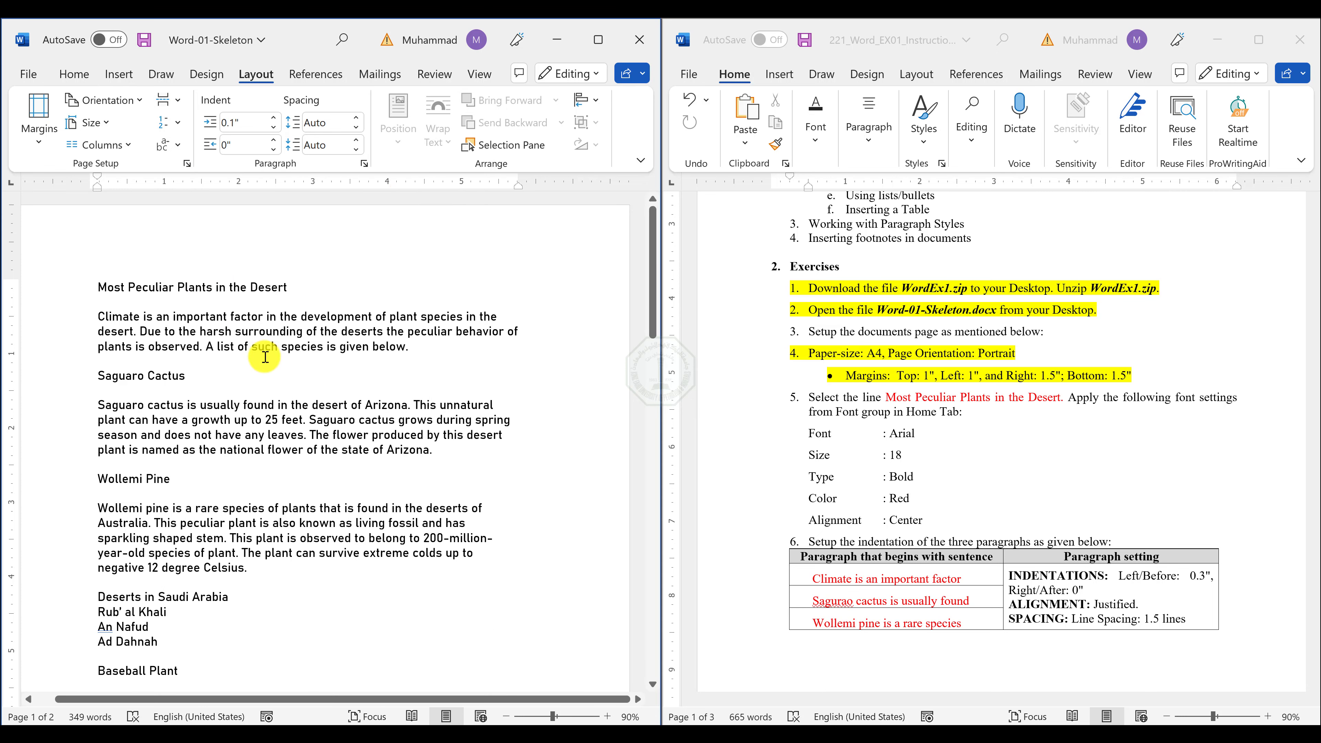
Format the title line "Most Peculiar Plants in the Desert" as Arial, size 18, bold and red.
{"action": "left_click", "coordinate": [897, 398]}
{"action": "left_click_drag", "start_coordinate": [897, 398], "coordinate": [1059, 399]}
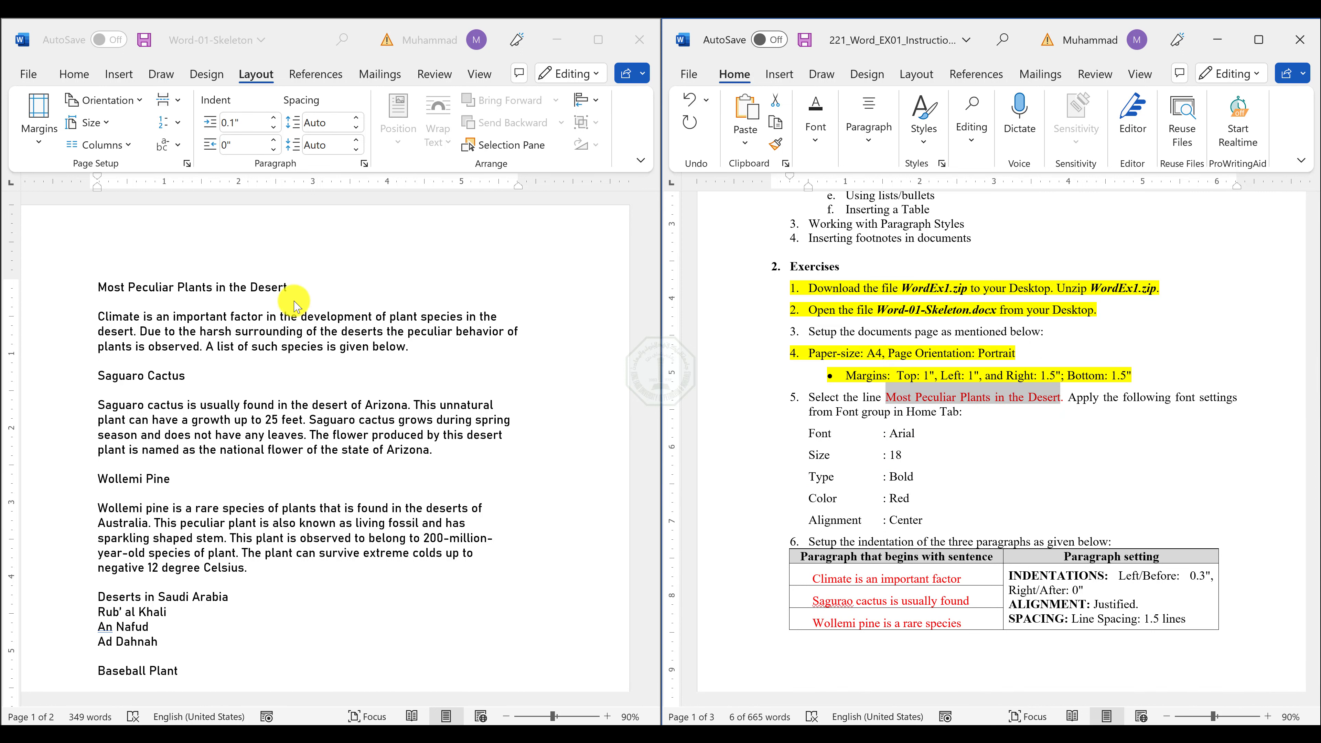
{"action": "left_click", "coordinate": [260, 290]}
{"action": "triple_click", "coordinate": [252, 287]}
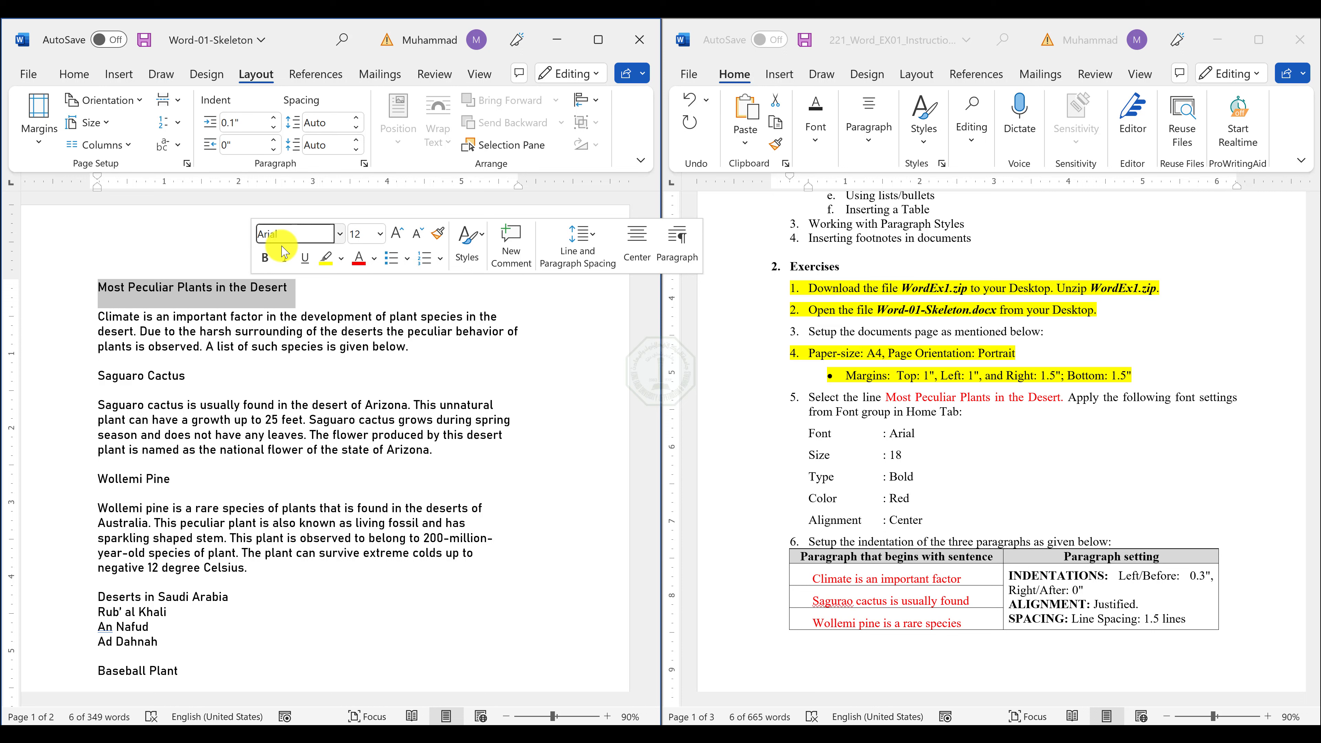
{"action": "left_click", "coordinate": [380, 238]}
{"action": "left_click", "coordinate": [381, 234]}
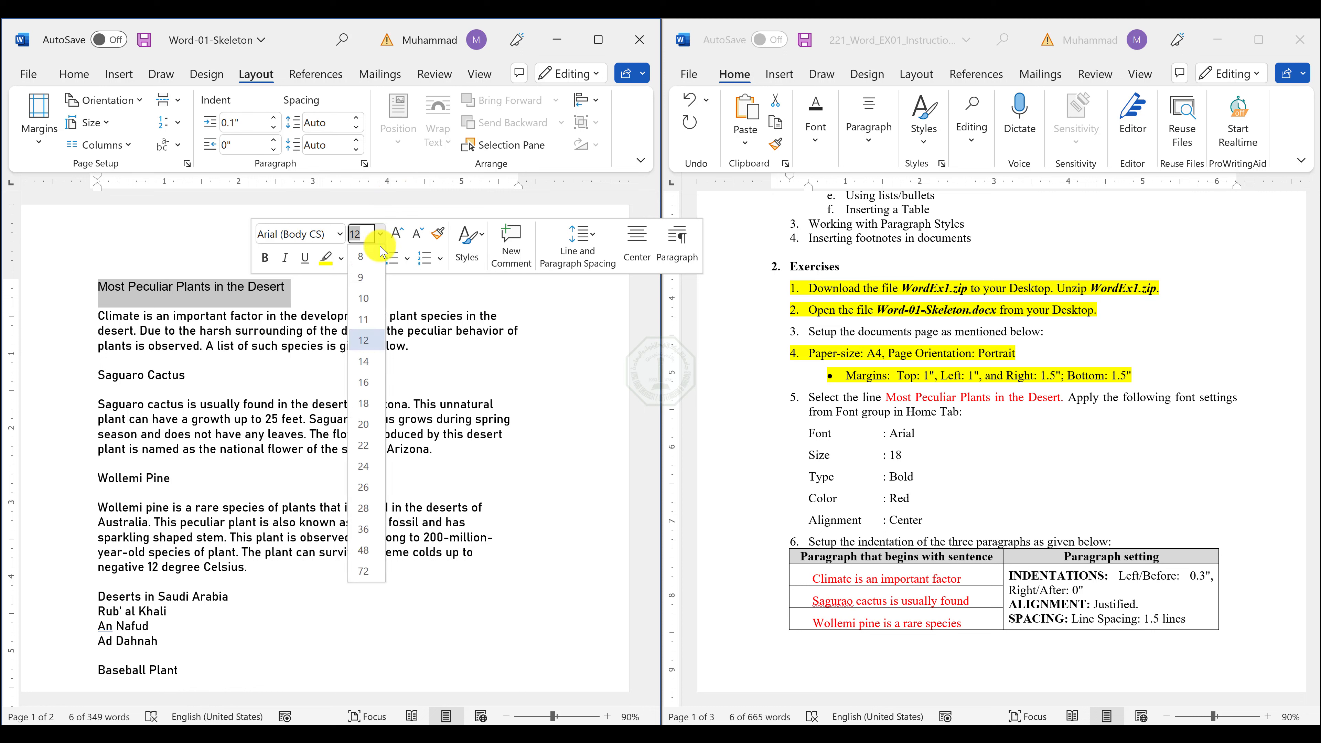
{"action": "left_click", "coordinate": [370, 407]}
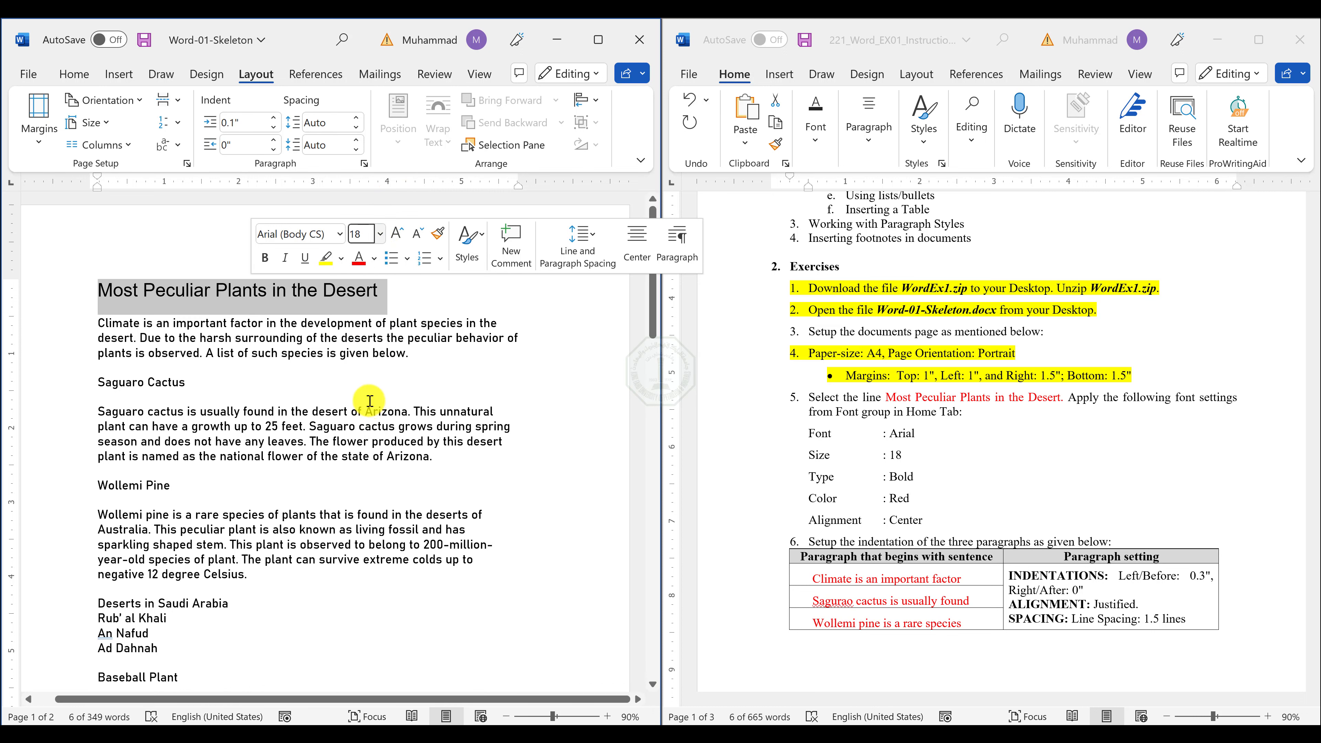
{"action": "left_click", "coordinate": [267, 260]}
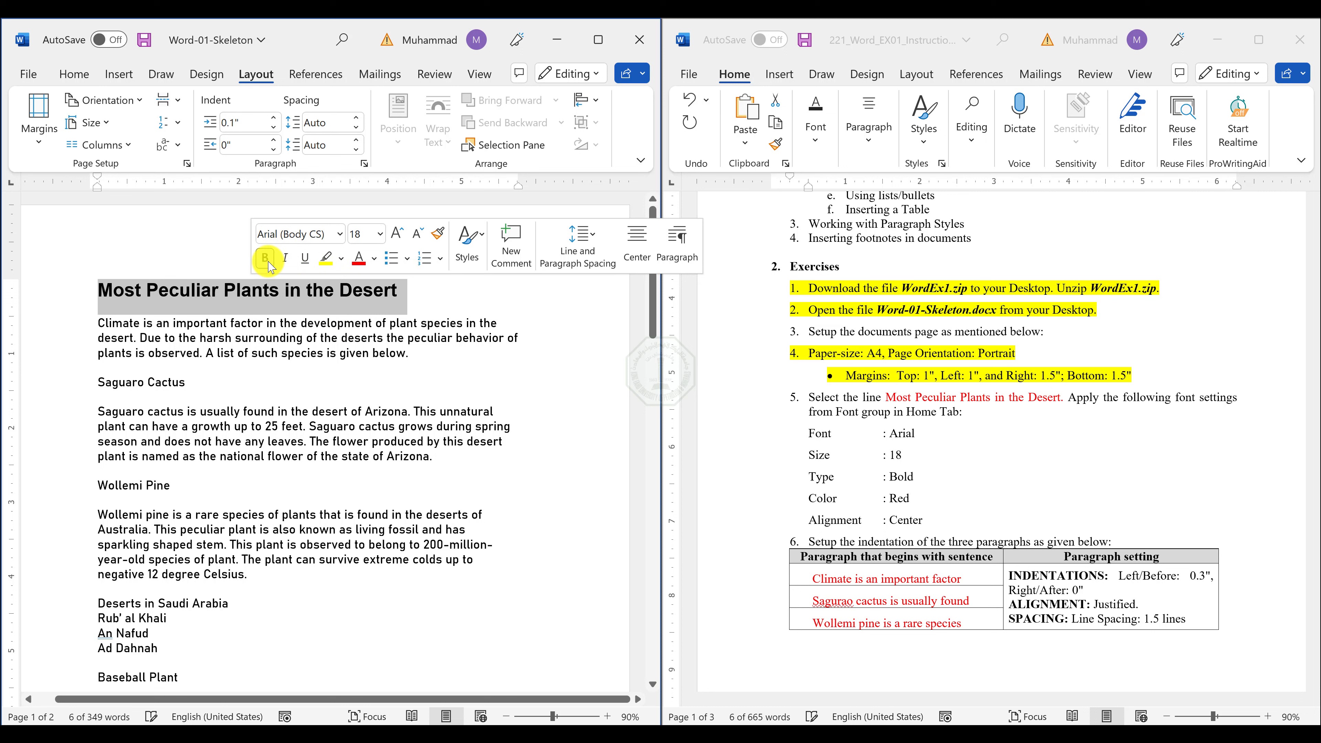
{"action": "left_click", "coordinate": [358, 258]}
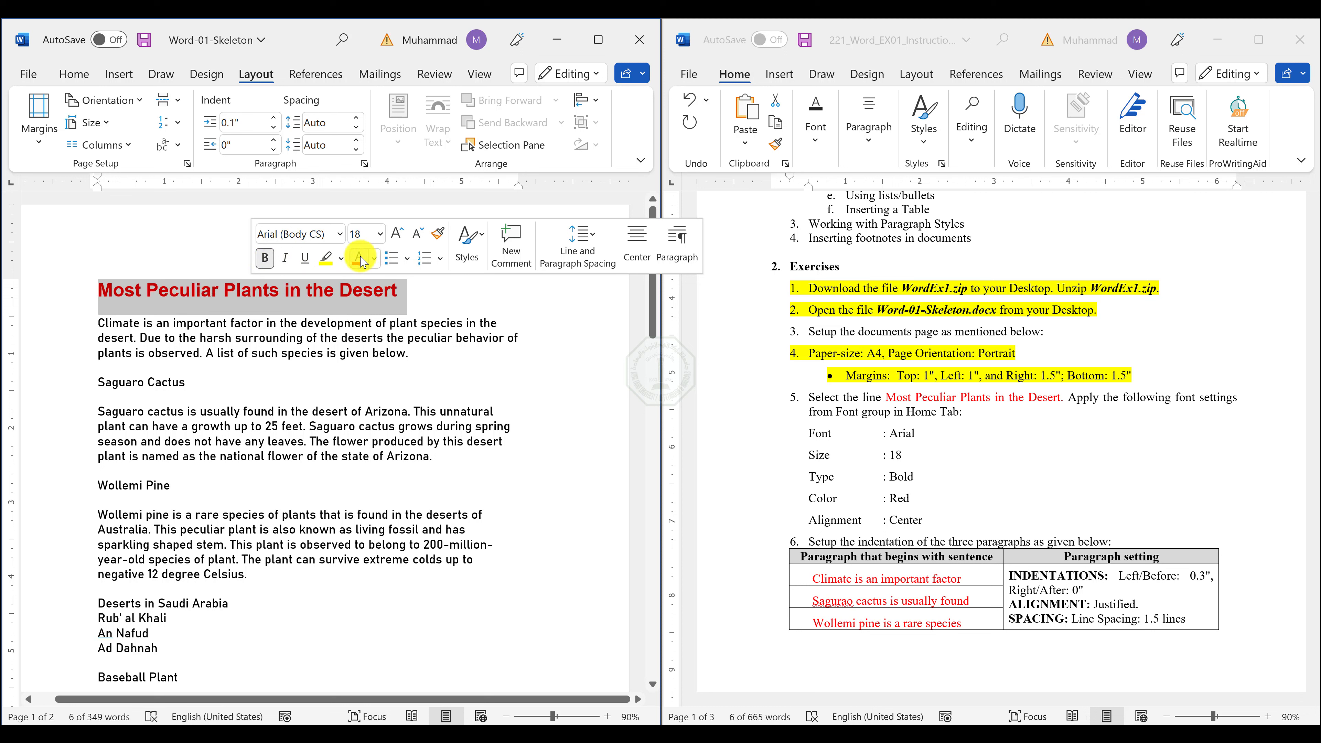
{"action": "left_click", "coordinate": [320, 323]}
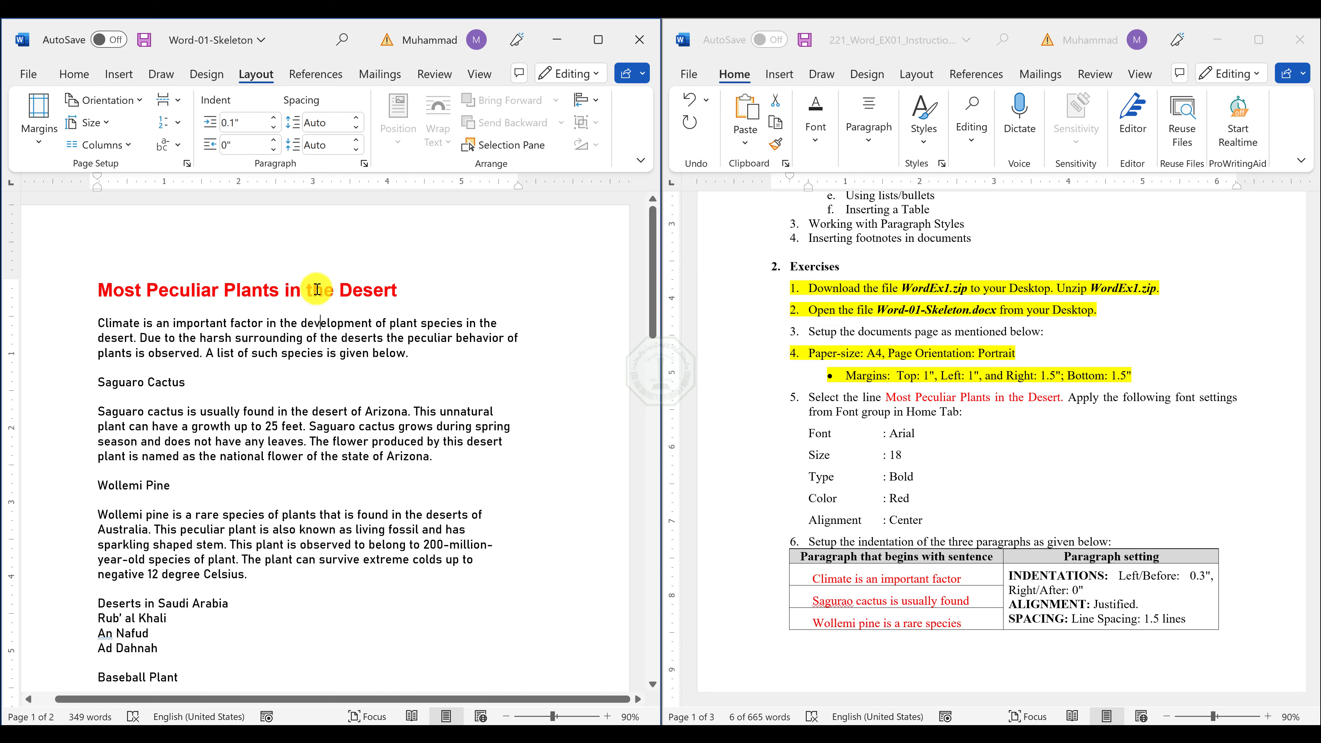
Center the title line "Most Peculiar Plants in the Desert".
{"action": "triple_click", "coordinate": [312, 286]}
{"action": "left_click", "coordinate": [74, 73]}
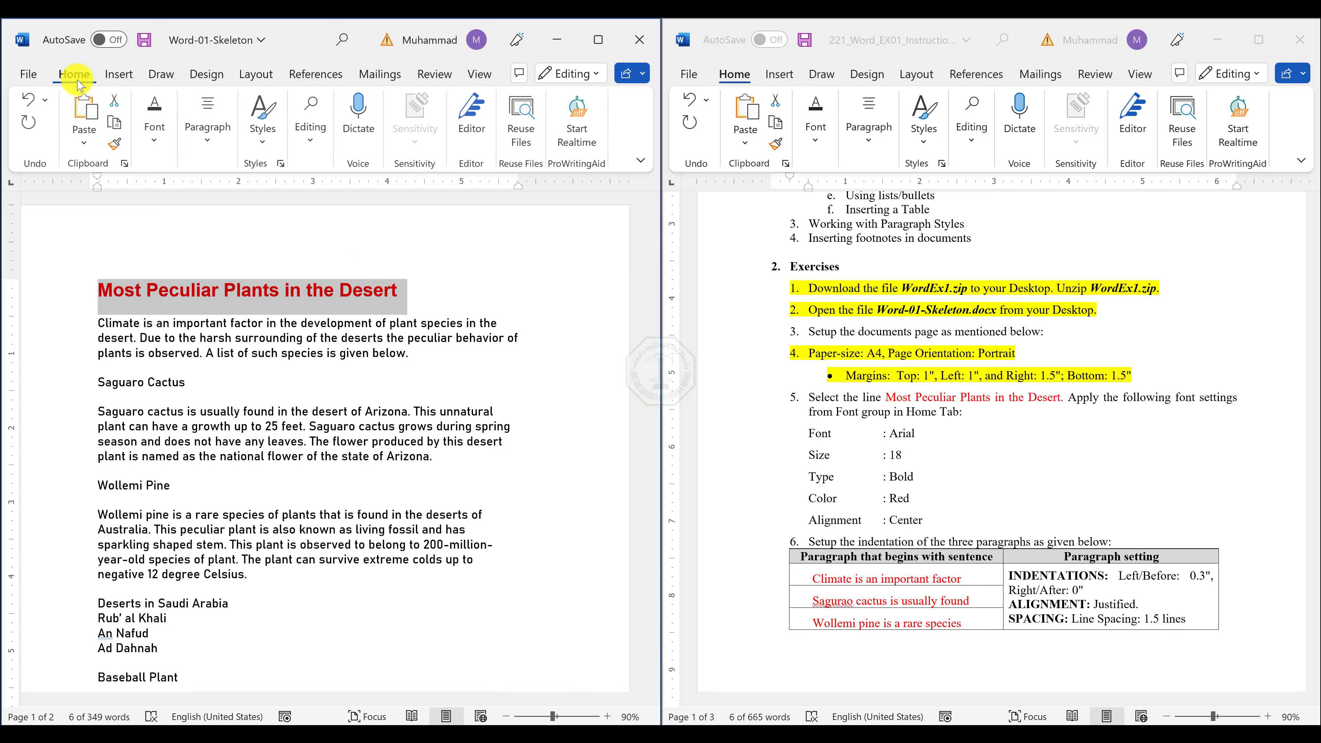
{"action": "left_click", "coordinate": [211, 133]}
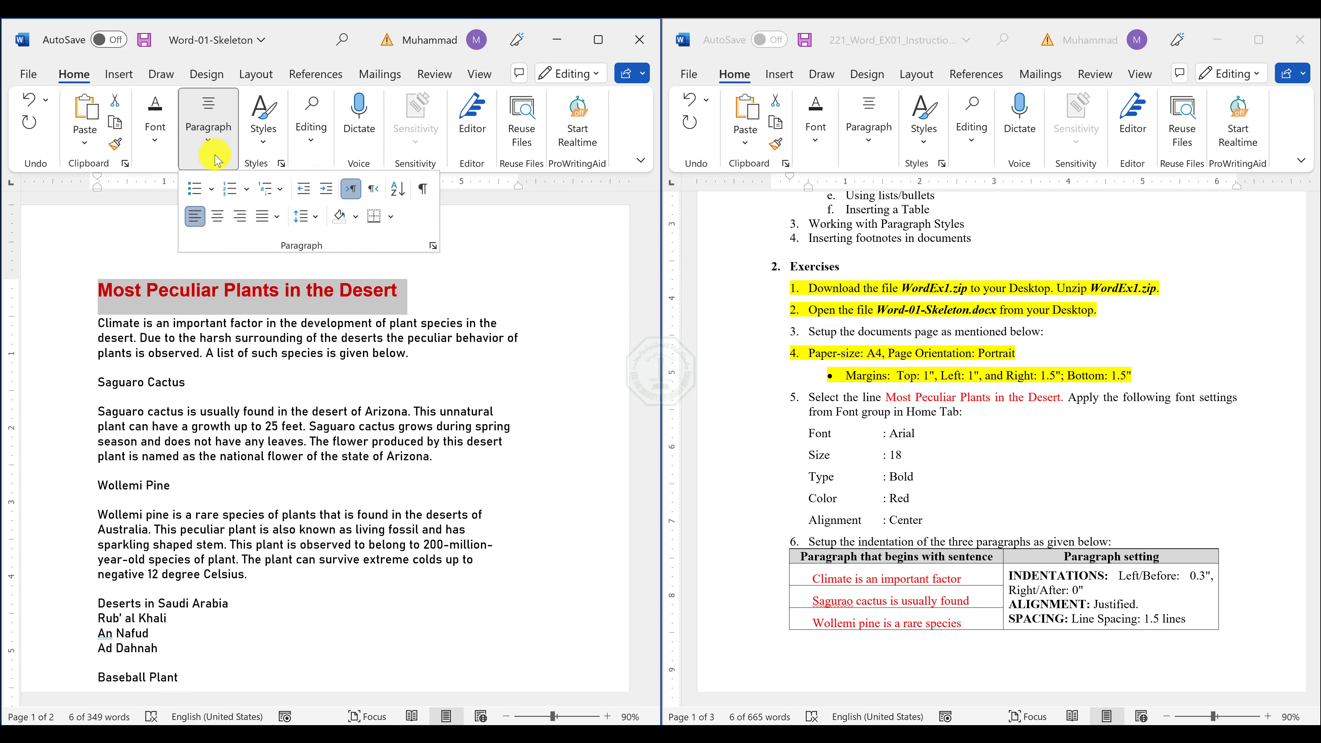
{"action": "left_click", "coordinate": [216, 217]}
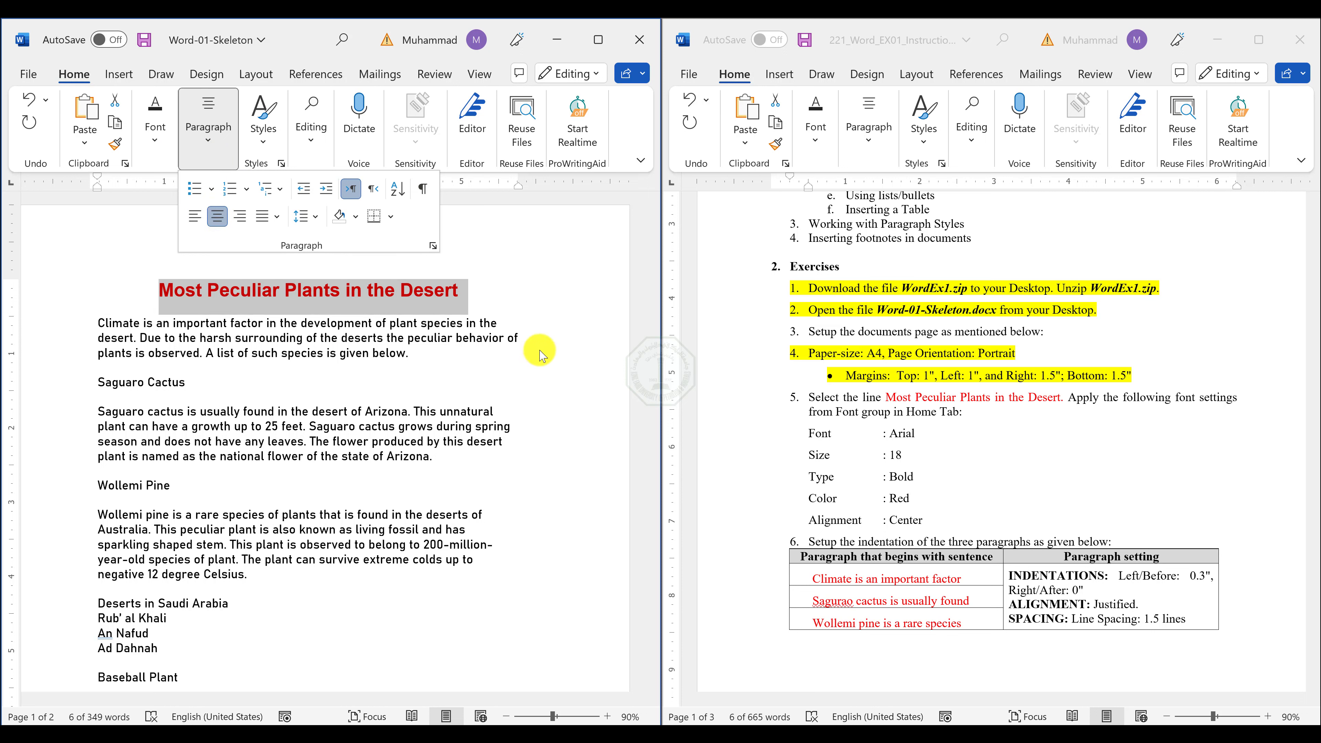
Set the before-text indentation to 0.3" for the three paragraphs beginning "Climate is", "Saguaro cactus is" and "Wollemi pine is".
{"action": "left_click", "coordinate": [818, 527]}
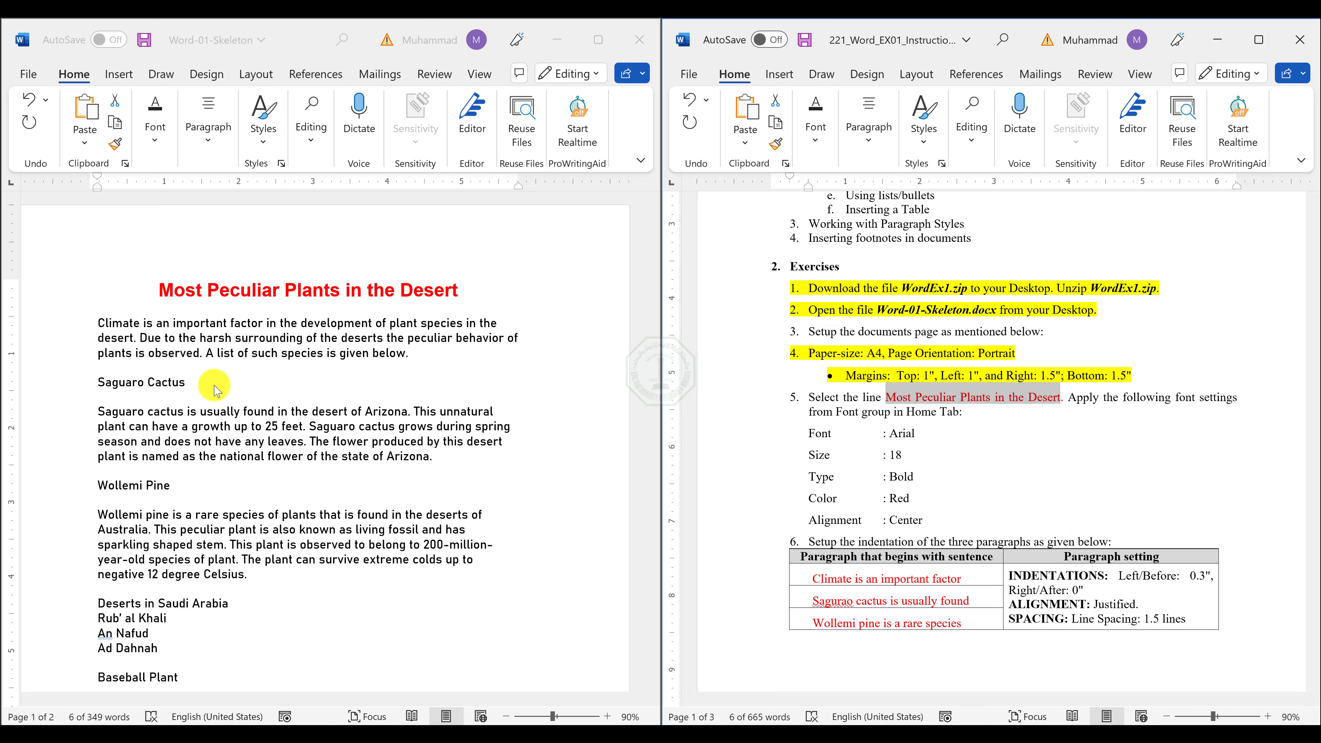
{"action": "left_click", "coordinate": [176, 341]}
{"action": "triple_click", "coordinate": [180, 338]}
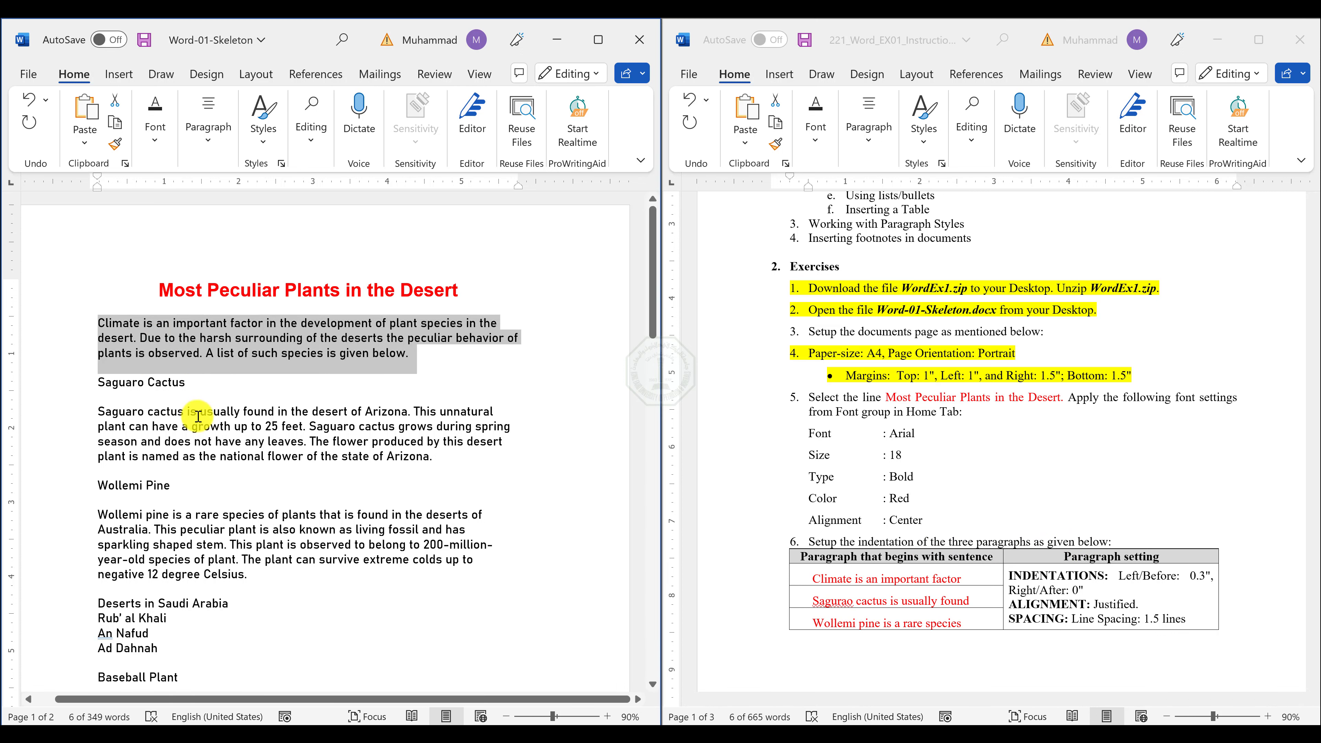
{"action": "triple_click", "coordinate": [228, 435], "text": "ctrl"}
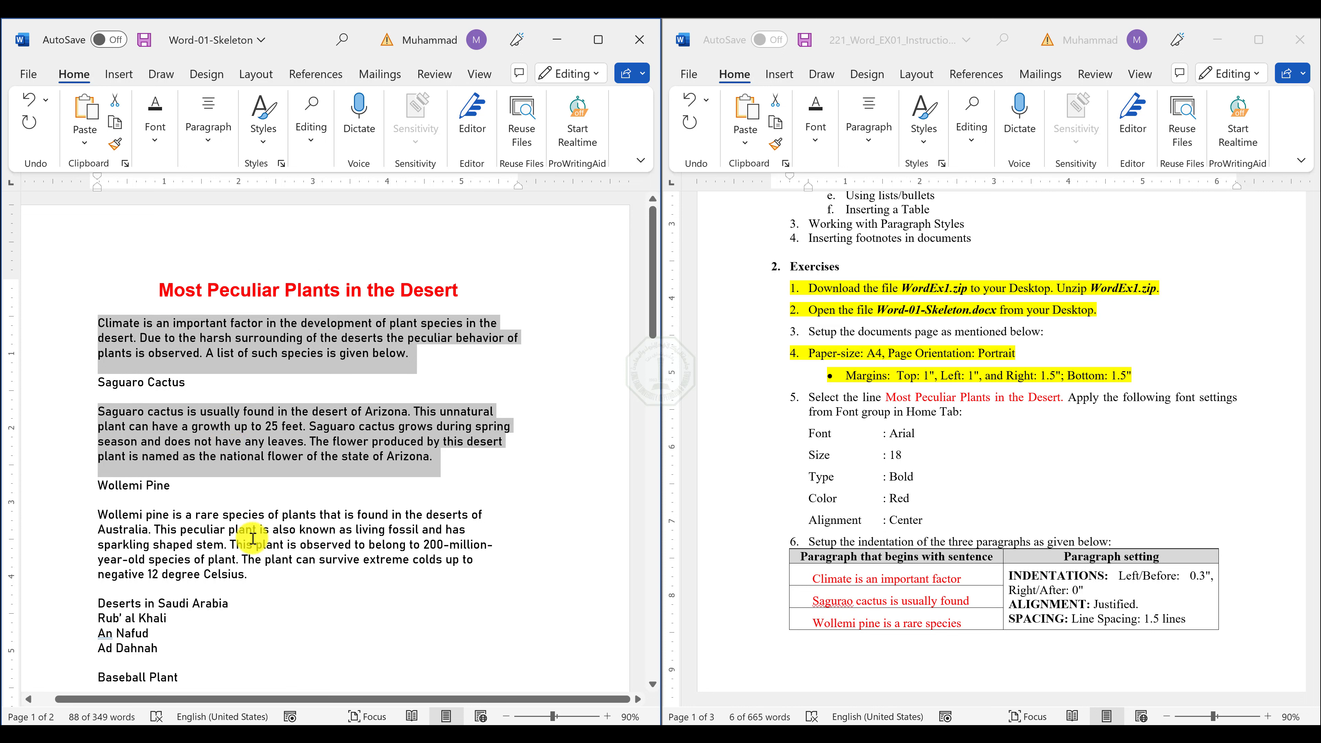
{"action": "triple_click", "coordinate": [202, 546], "text": "ctrl"}
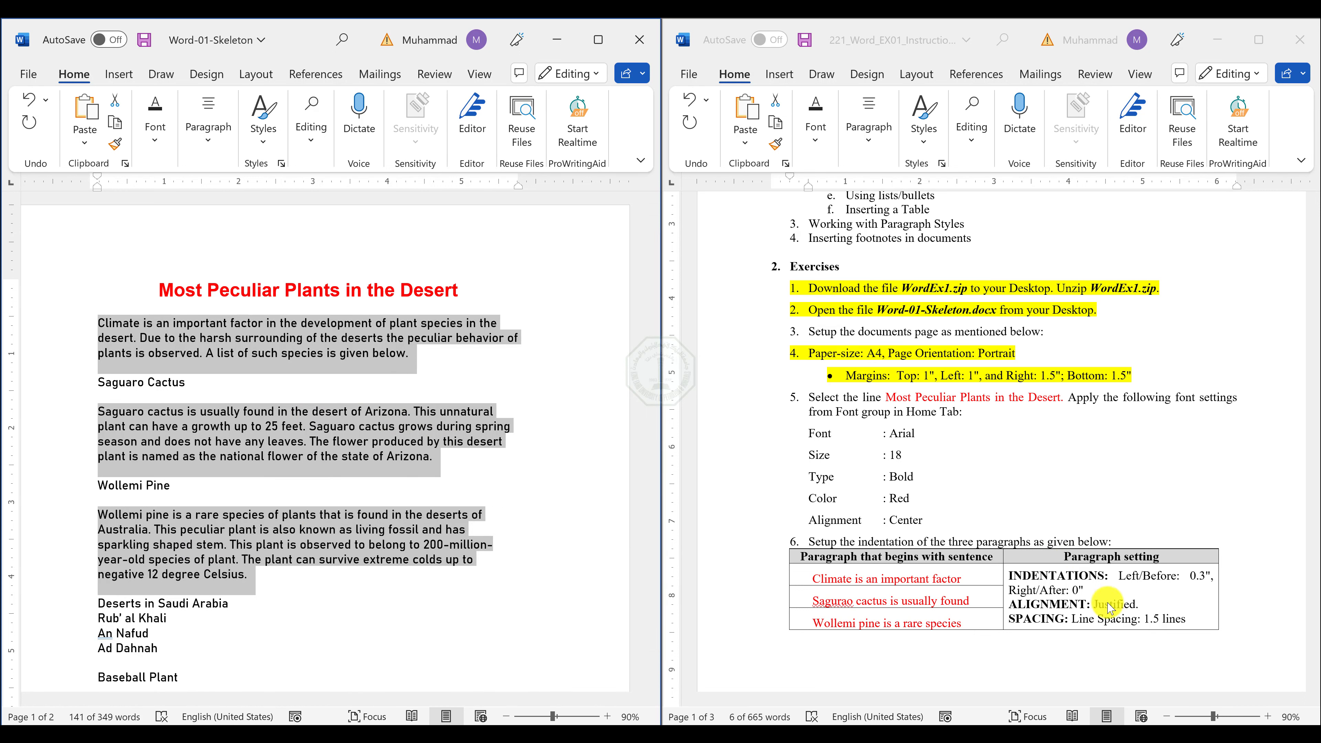
{"action": "left_click", "coordinate": [204, 139]}
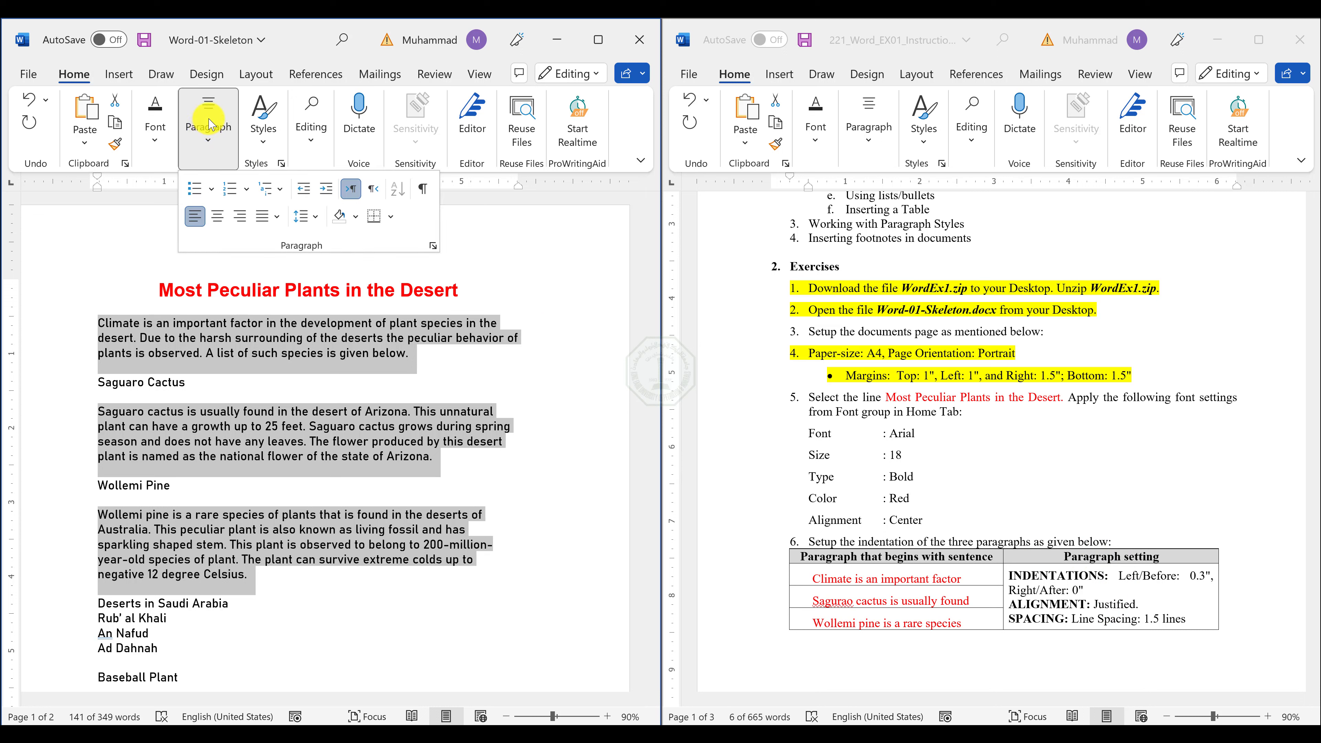
{"action": "left_click", "coordinate": [434, 247]}
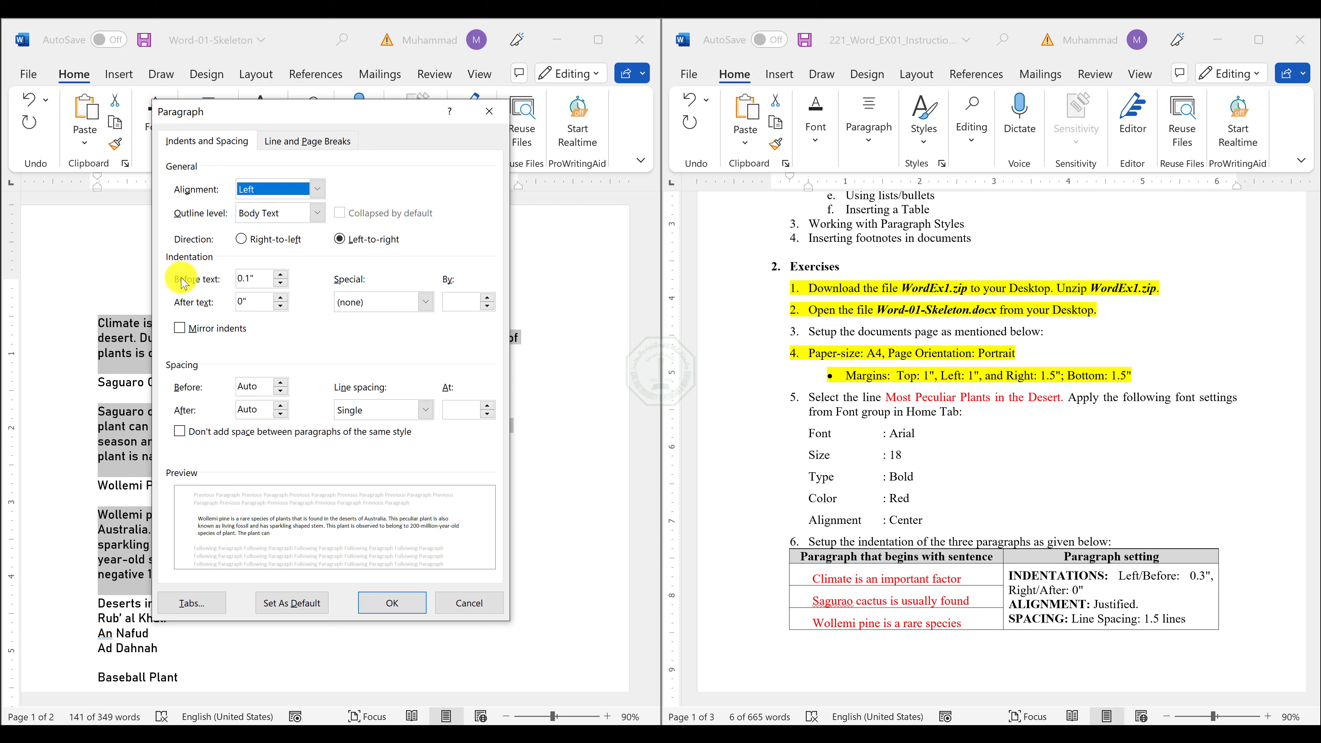
{"action": "left_click", "coordinate": [281, 274]}
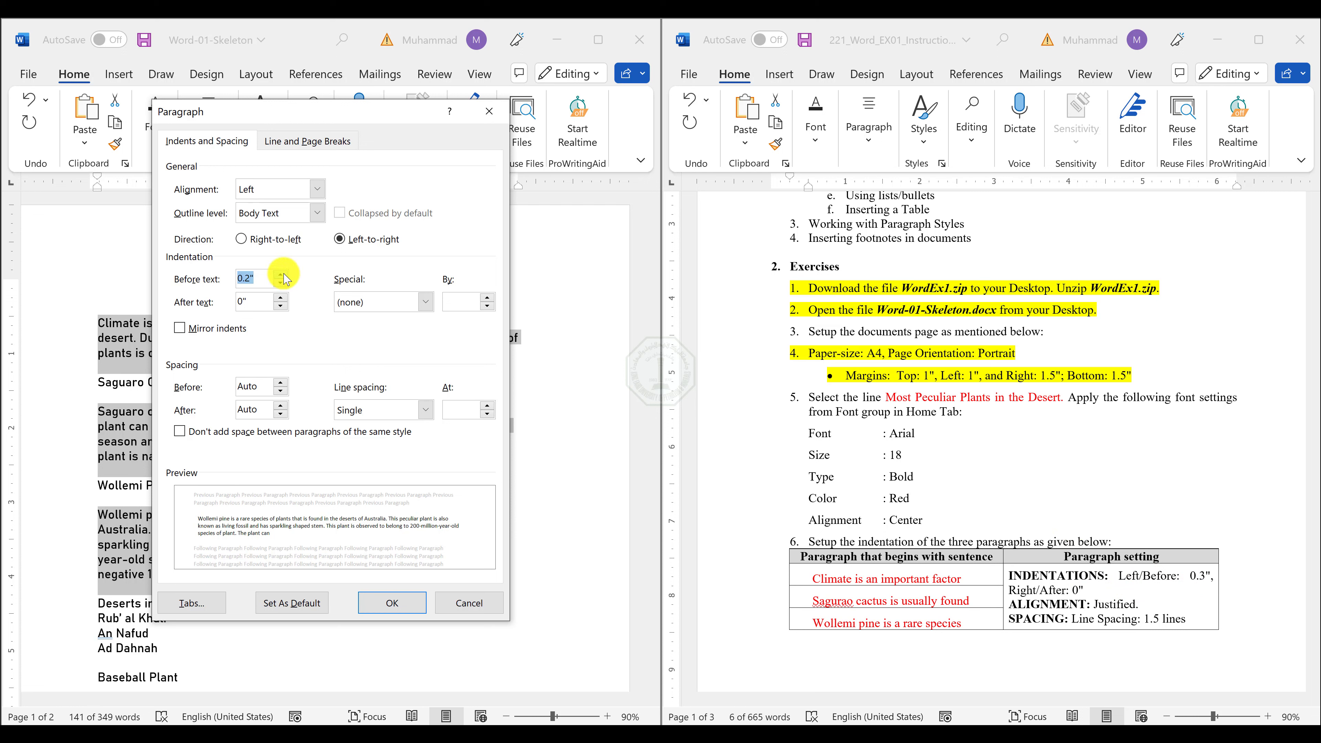
{"action": "left_click", "coordinate": [280, 274]}
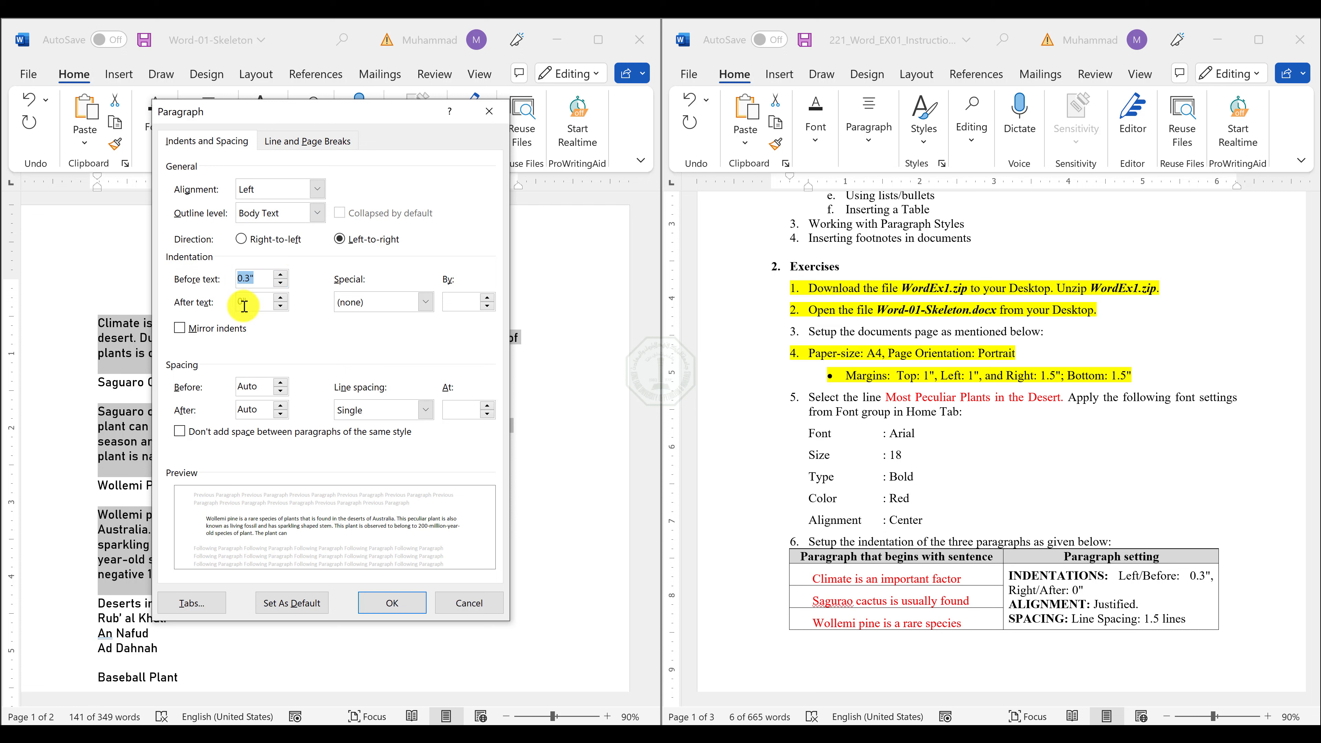
Set the three selected paragraphs to Justified alignment with 1.5 lines spacing and apply the paragraph settings.
{"action": "left_click", "coordinate": [299, 189]}
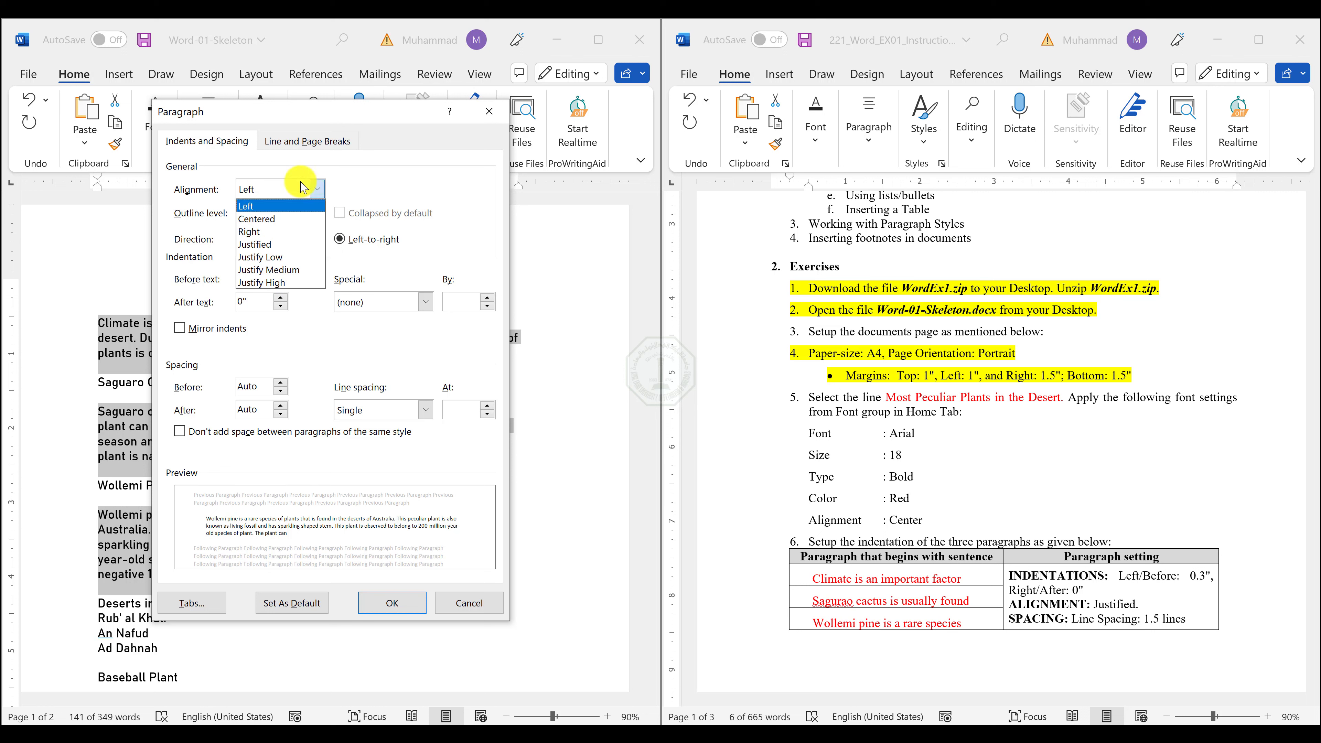
{"action": "left_click", "coordinate": [271, 244]}
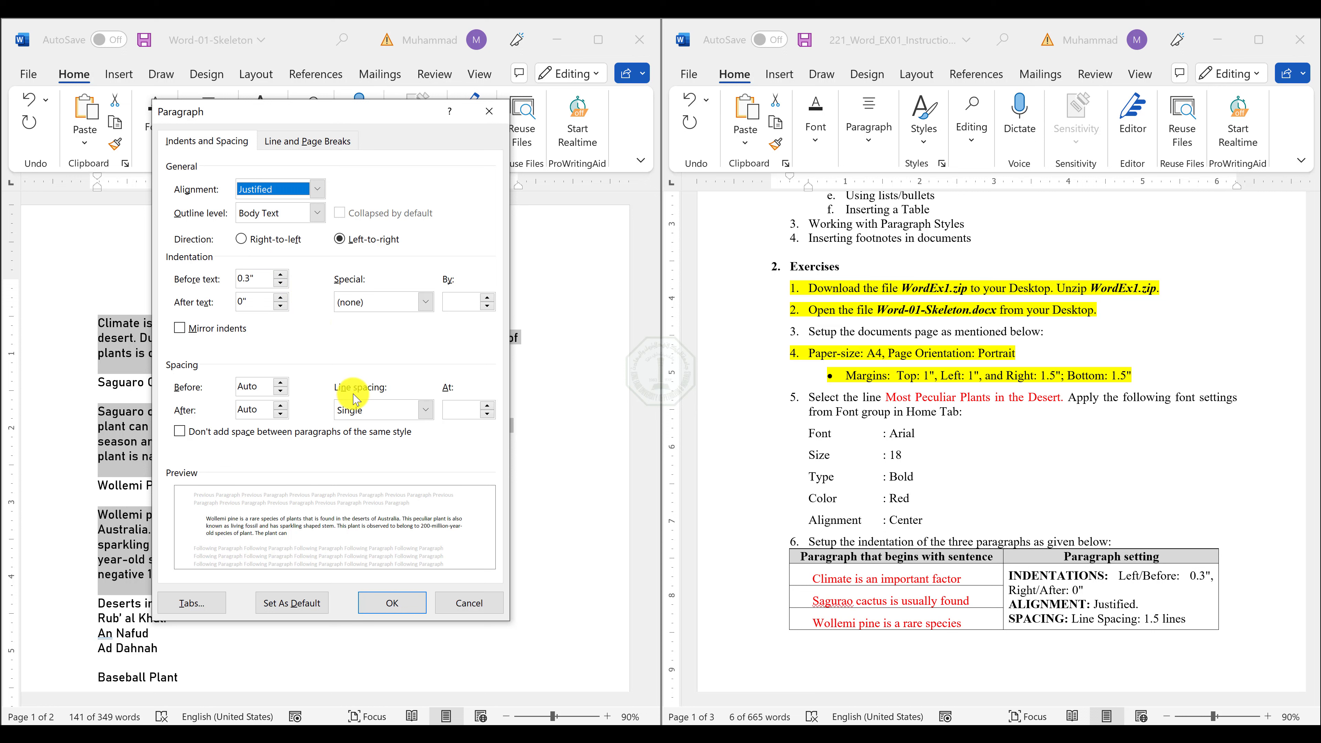
{"action": "left_click", "coordinate": [362, 399]}
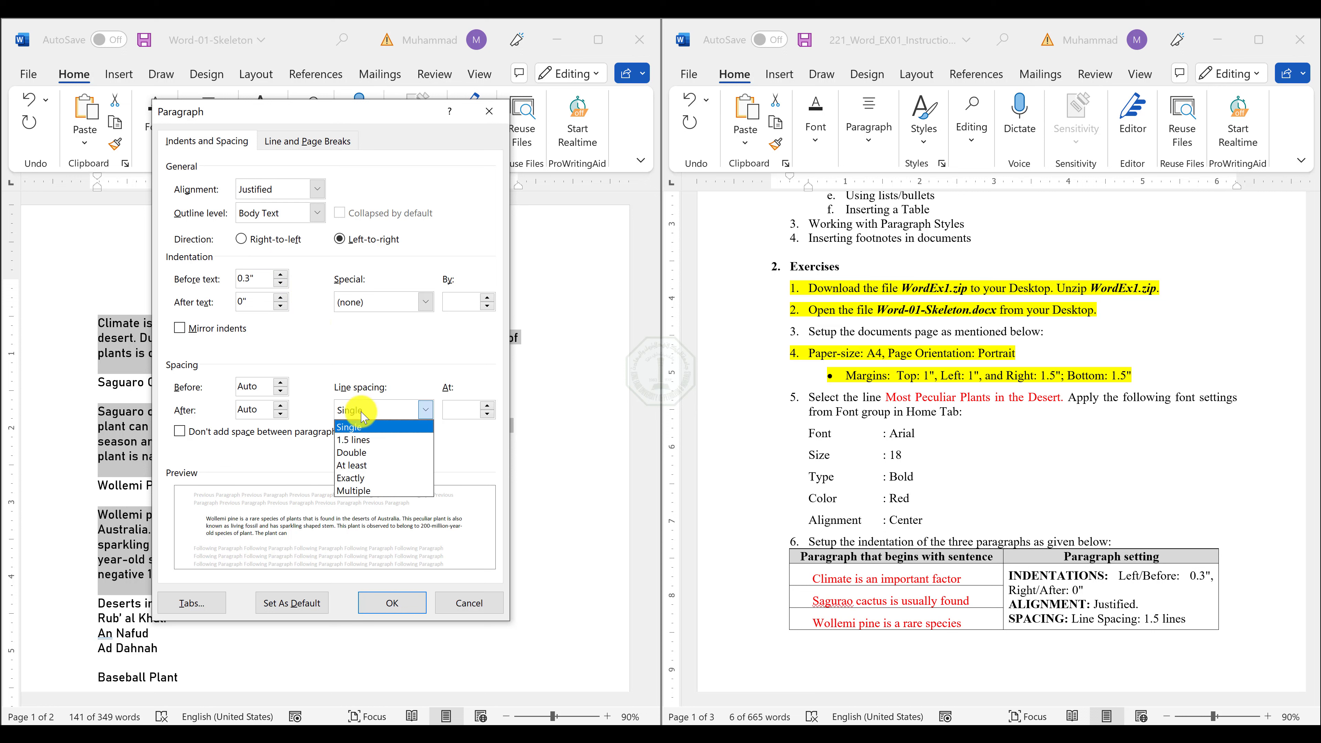
{"action": "left_click", "coordinate": [363, 448]}
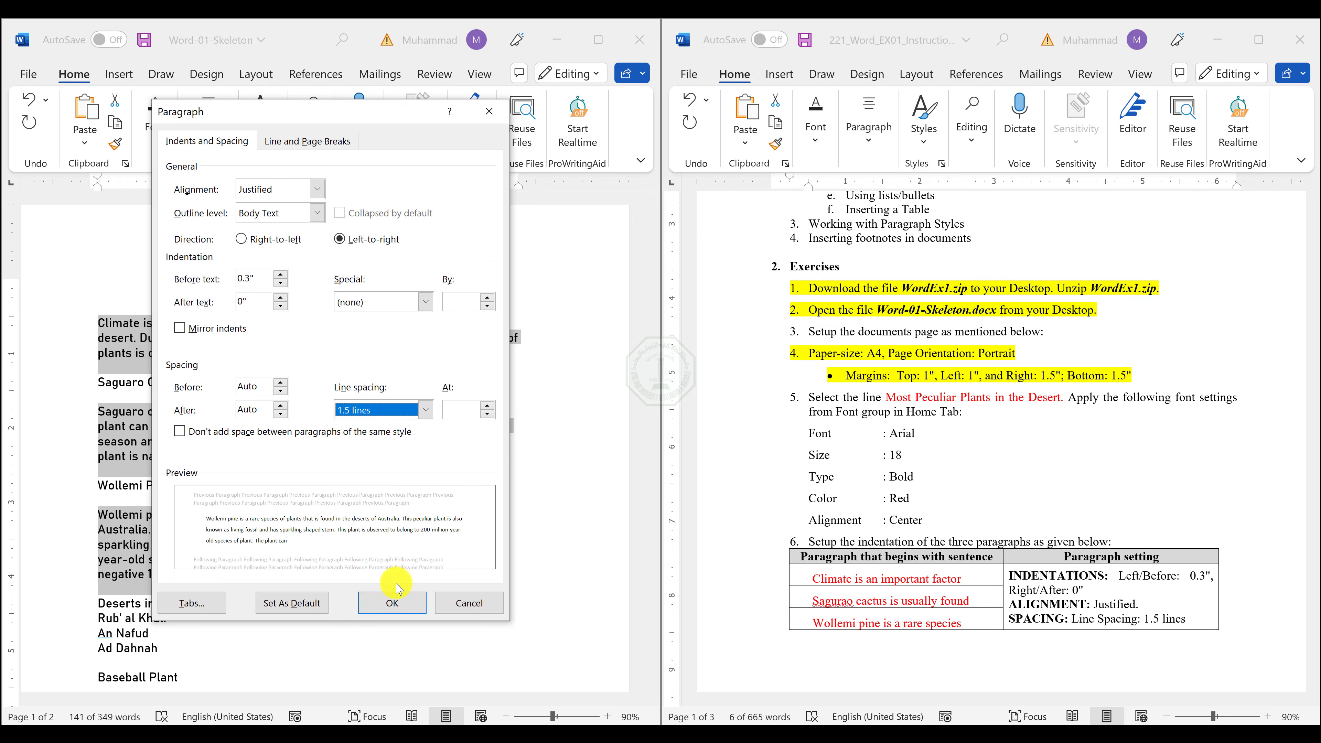
{"action": "left_click", "coordinate": [393, 602]}
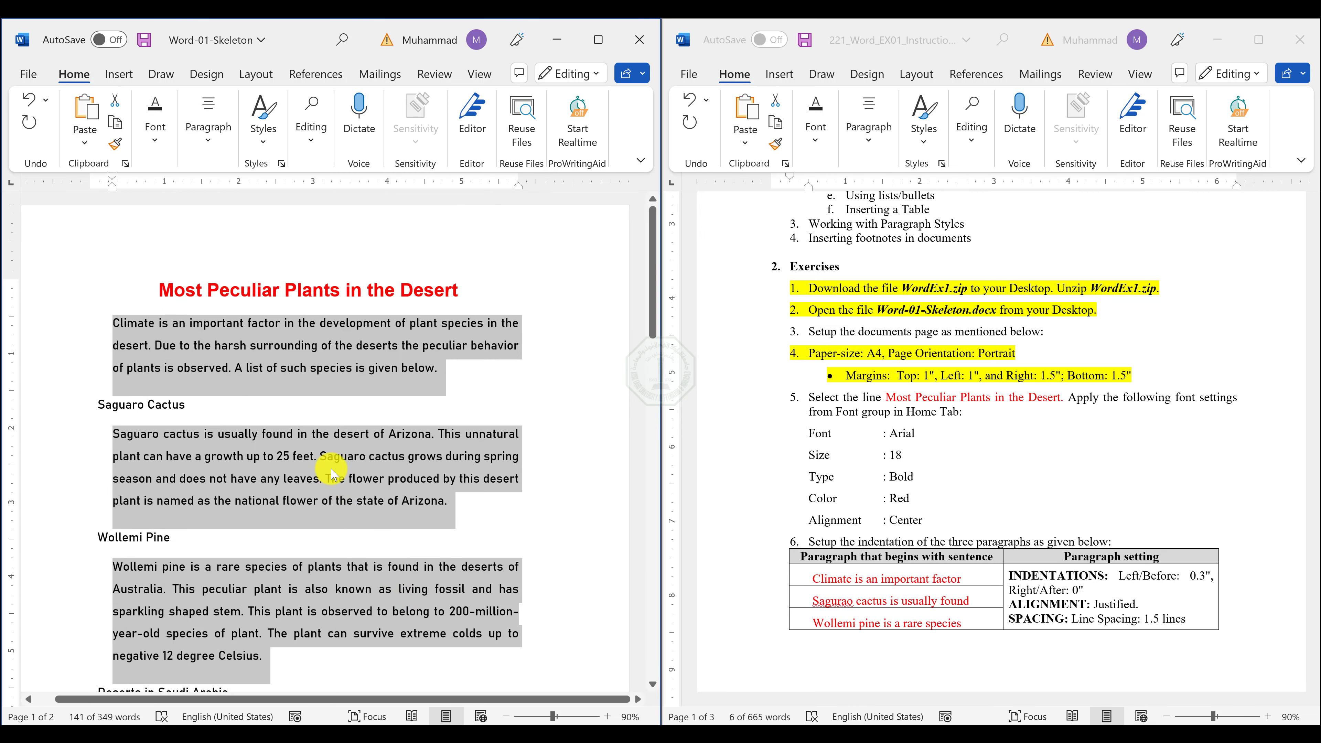
{"action": "scroll", "coordinate": [1025, 552], "scroll_direction": "down", "scroll_amount": 3}
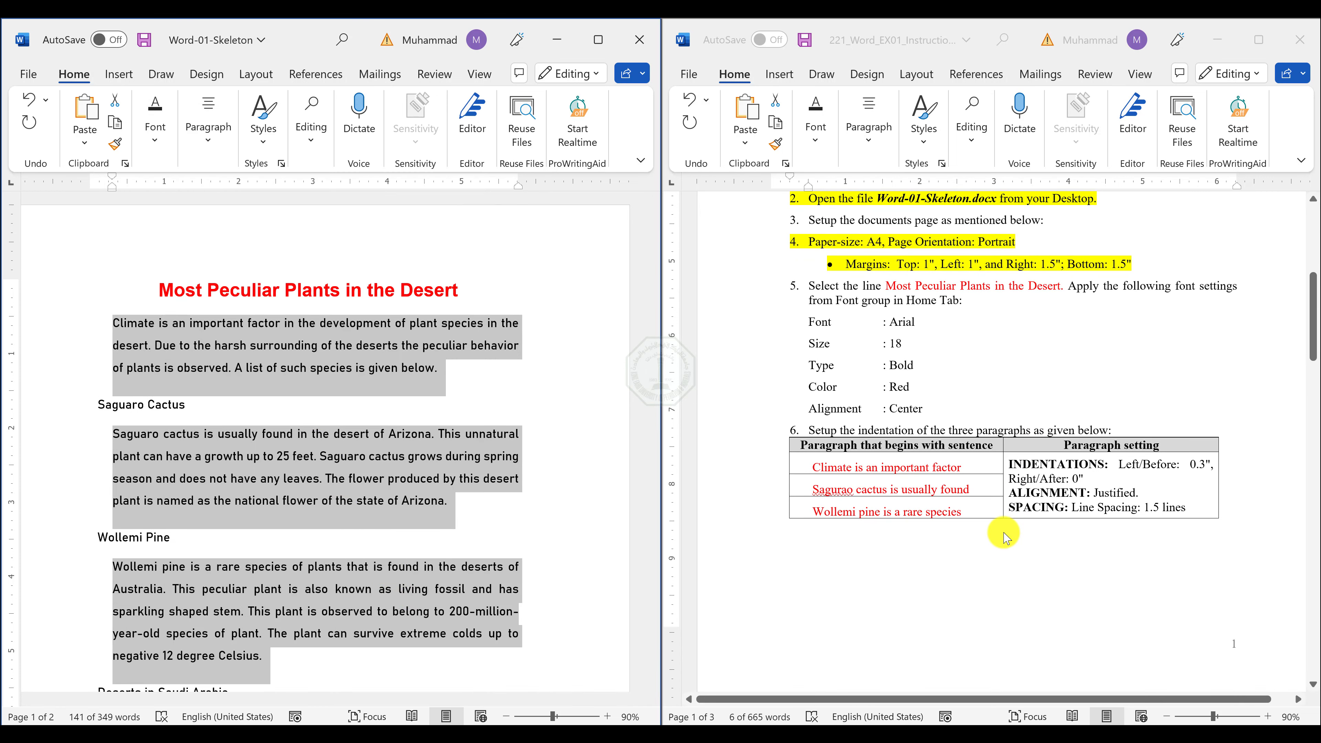
Read item 7 of the instructions document for the paragraph styles that have to be created.
{"action": "left_click", "coordinate": [1003, 538]}
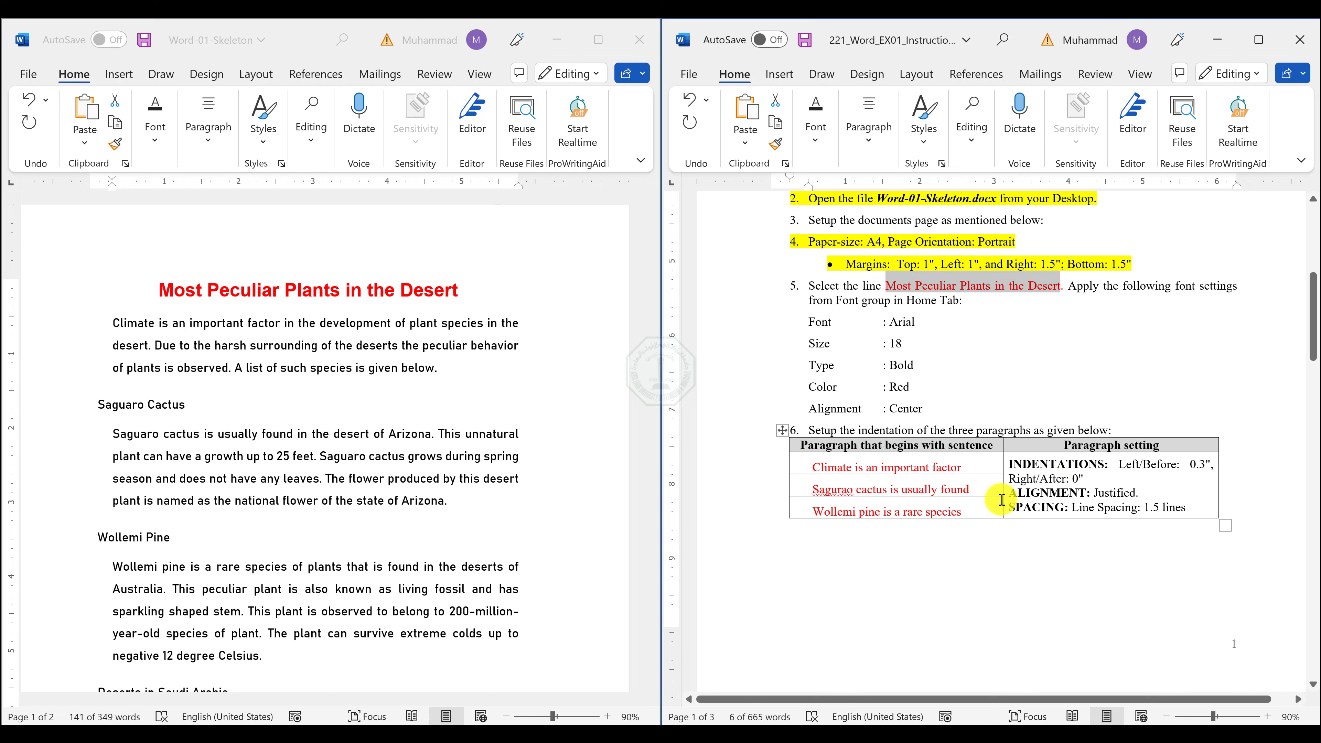
{"action": "scroll", "coordinate": [850, 513], "scroll_direction": "down", "scroll_amount": 1}
{"action": "scroll", "coordinate": [850, 513], "scroll_direction": "down", "scroll_amount": 5}
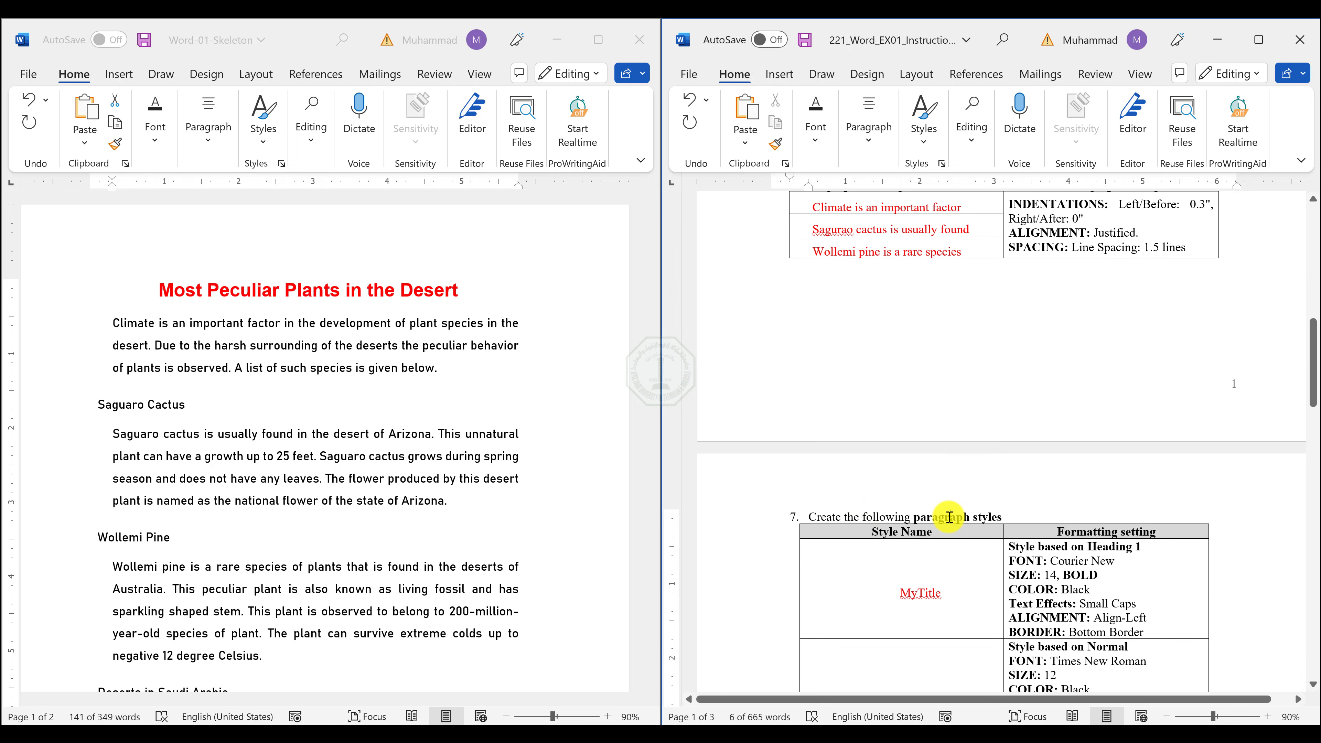
{"action": "triple_click", "coordinate": [949, 518]}
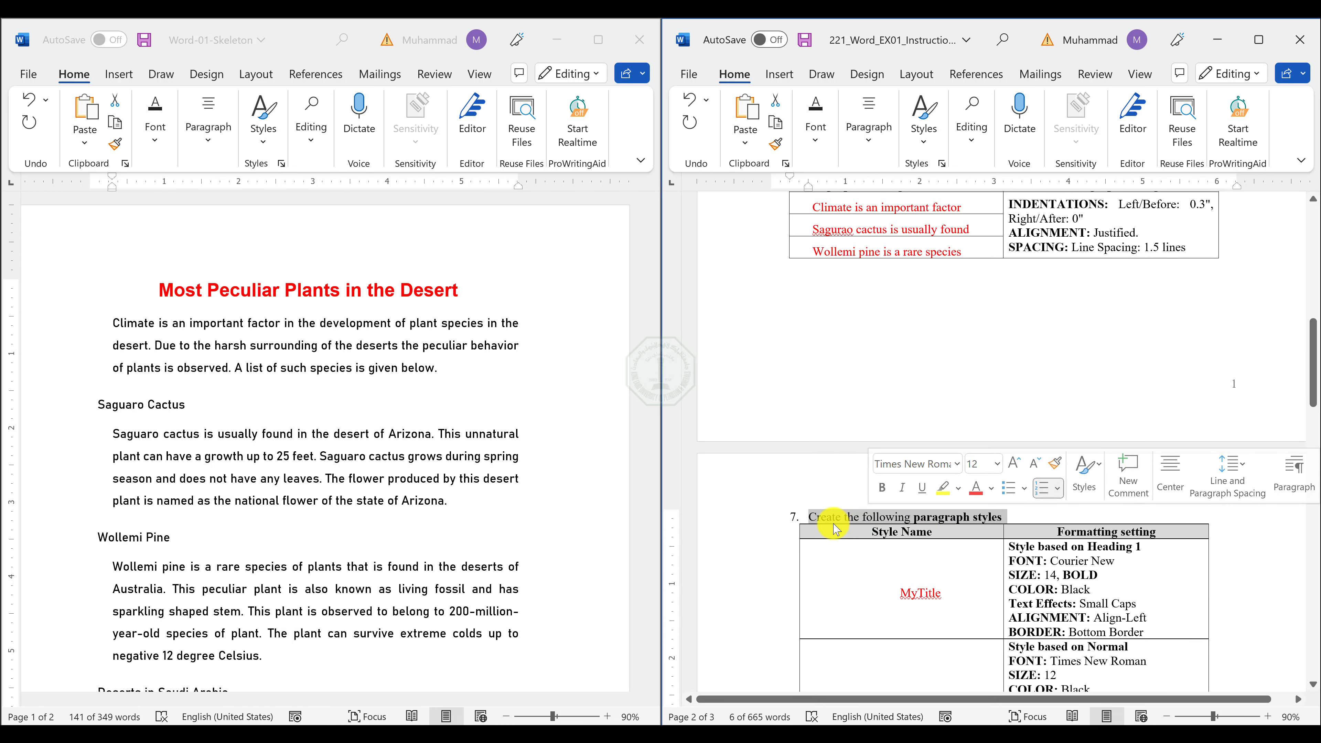
{"action": "scroll", "coordinate": [464, 504], "scroll_direction": "down", "scroll_amount": 1}
{"action": "scroll", "coordinate": [465, 504], "scroll_direction": "down", "scroll_amount": 4}
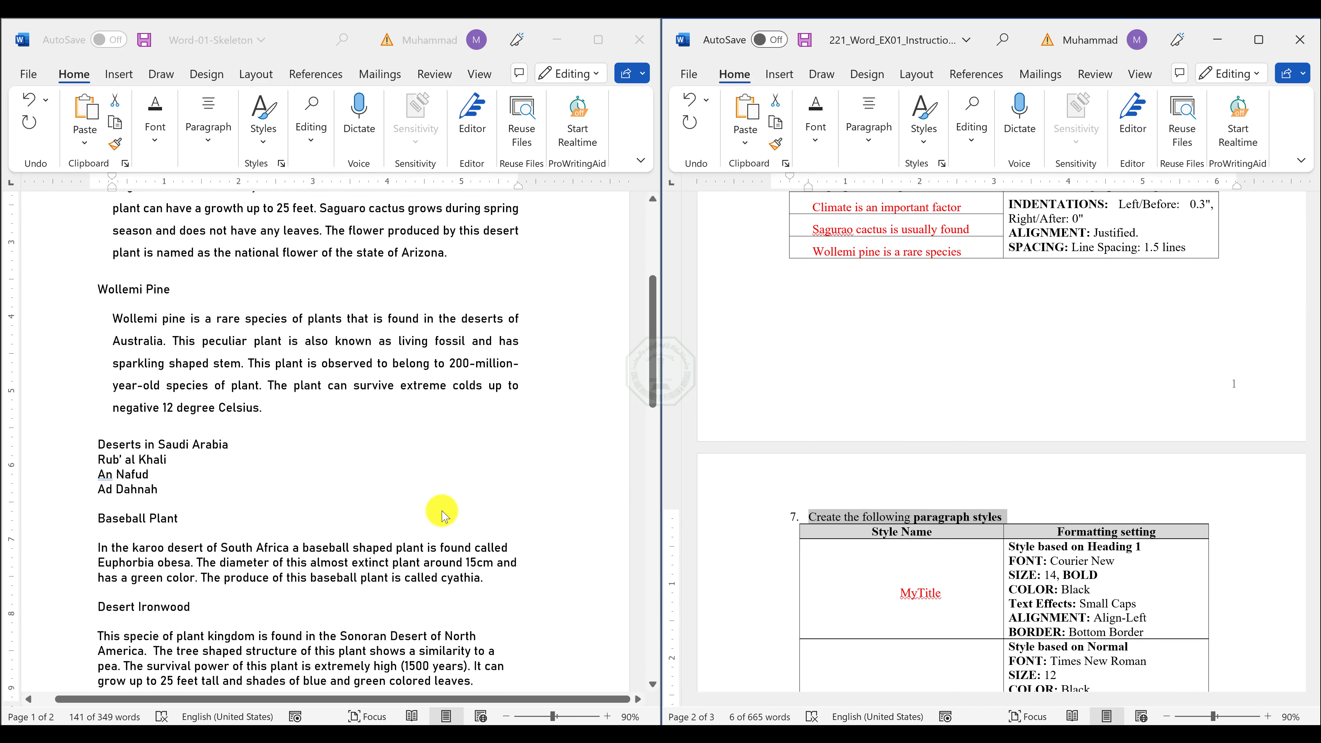
In Word-01-Skeleton, start a new paragraph style from the "In the karoo desert" paragraph, named MyTitle and based on Heading 1.
{"action": "left_click", "coordinate": [190, 543]}
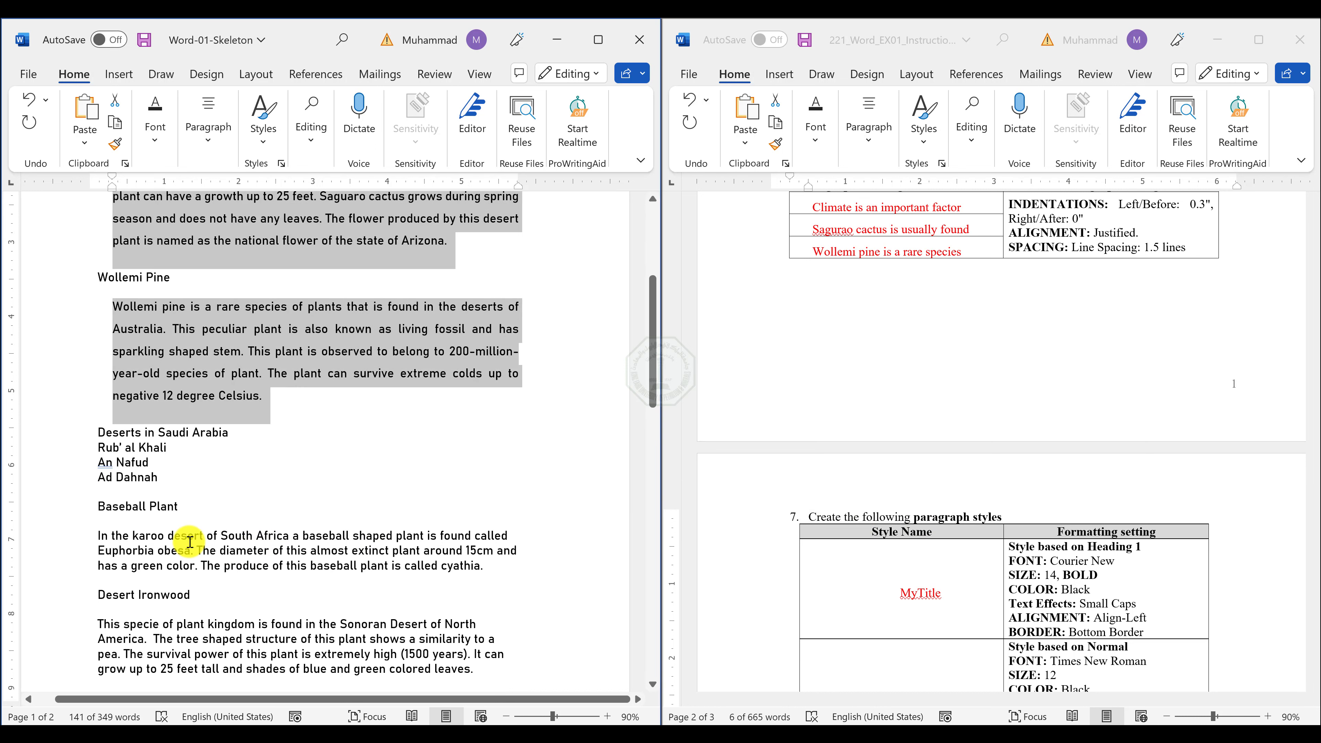
{"action": "left_click", "coordinate": [190, 543]}
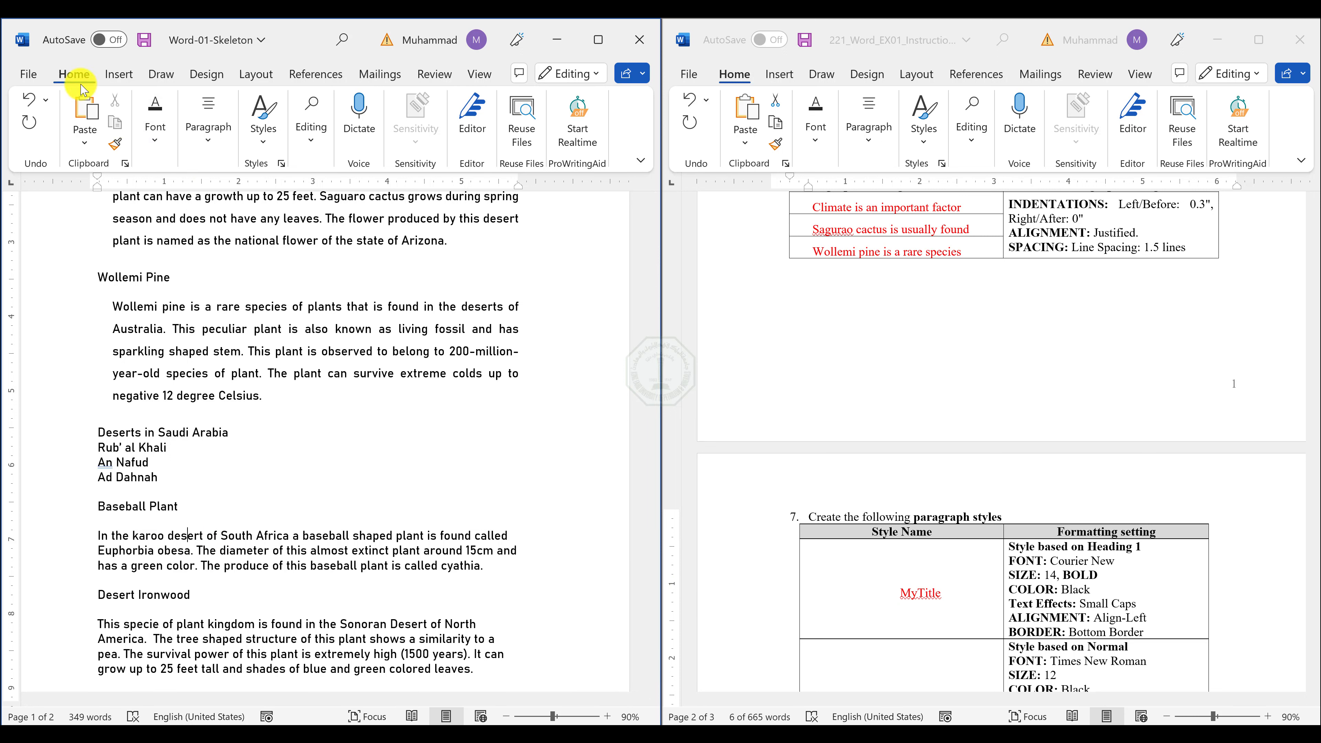
{"action": "left_click", "coordinate": [270, 146]}
{"action": "left_click", "coordinate": [270, 145]}
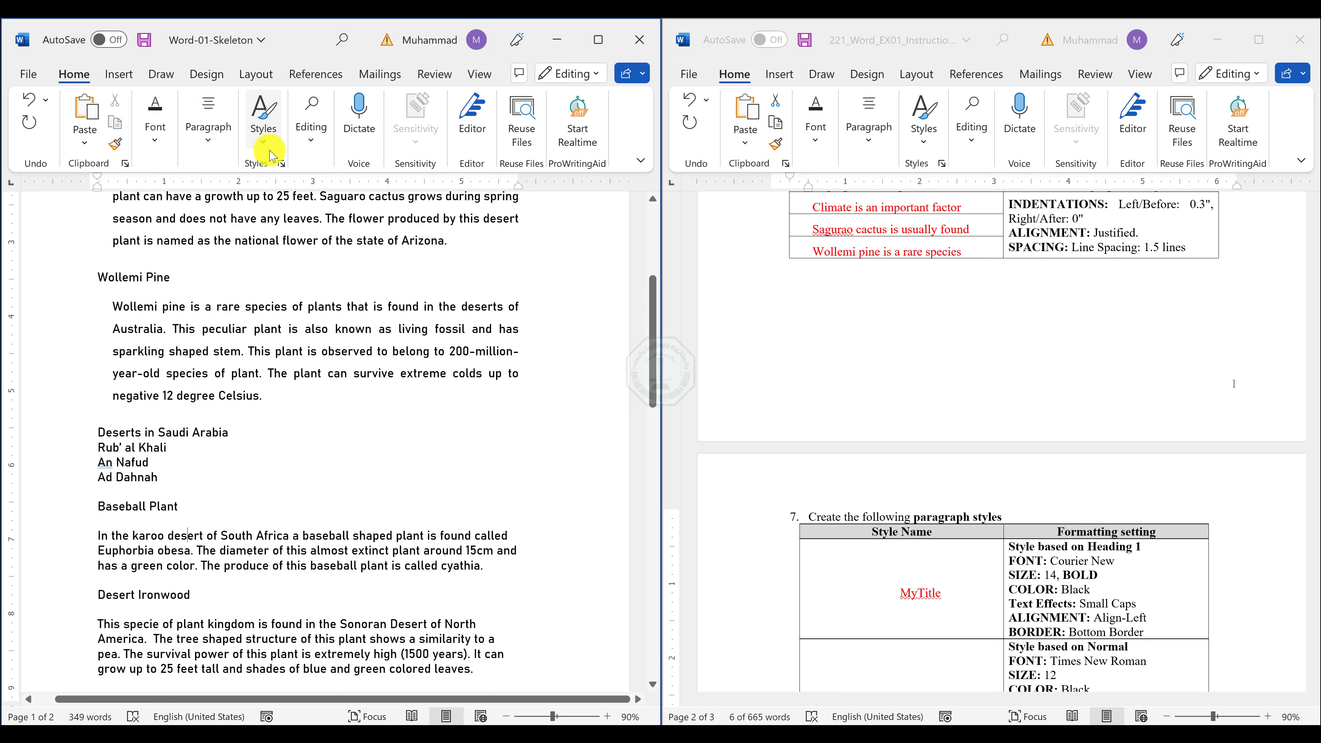
{"action": "left_click", "coordinate": [281, 166]}
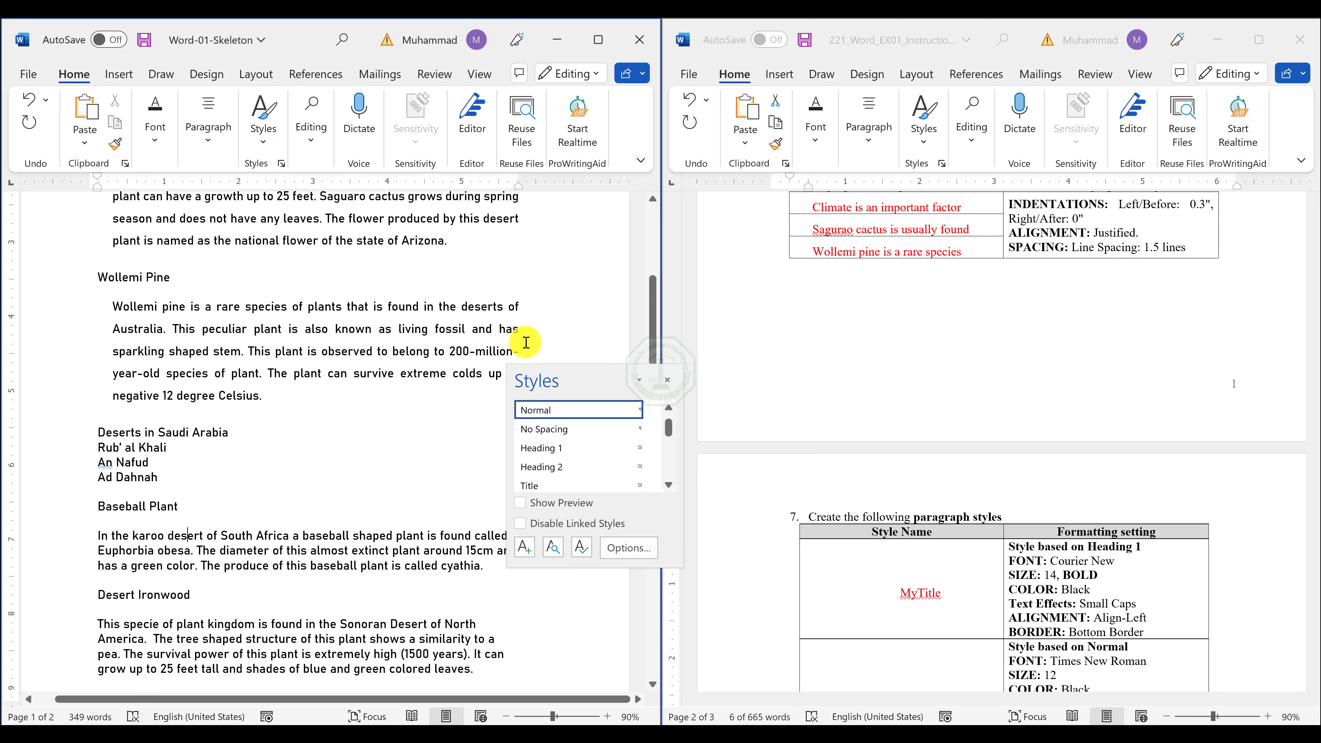
{"action": "left_click_drag", "start_coordinate": [592, 380], "coordinate": [556, 195]}
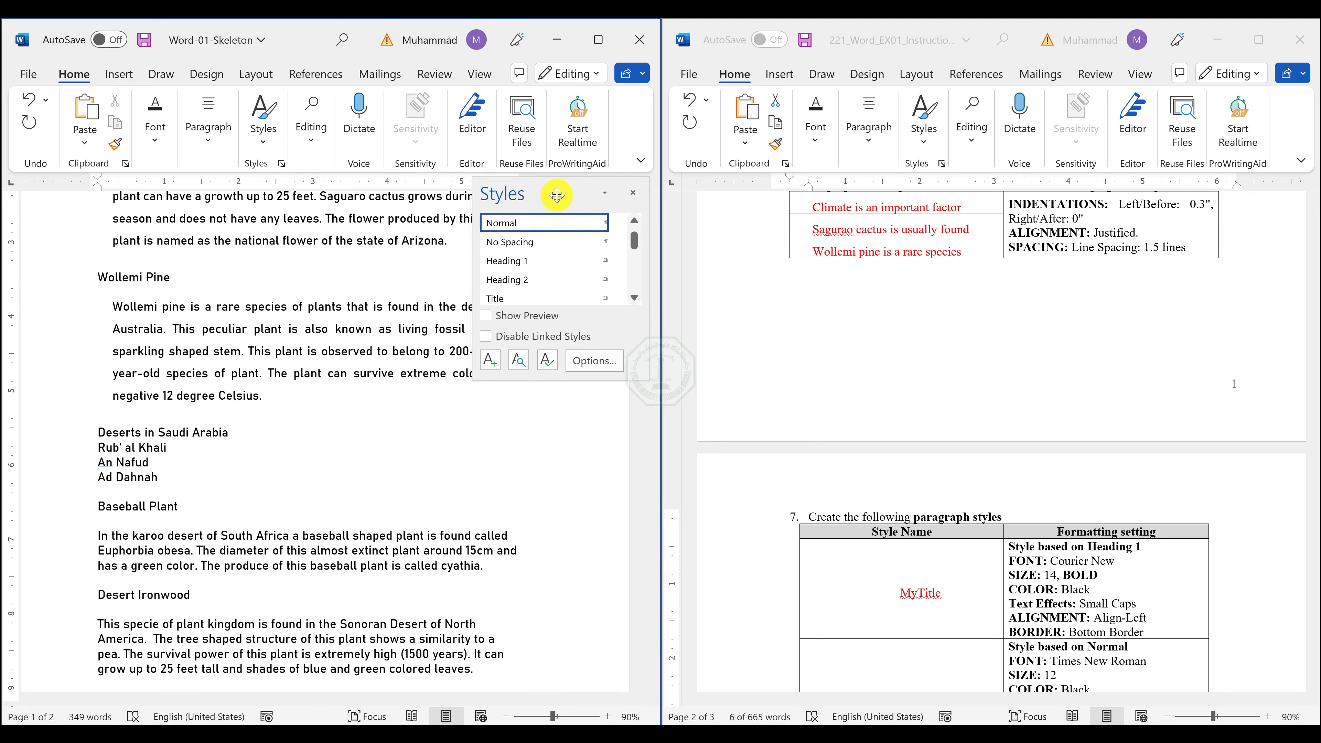
{"action": "left_click", "coordinate": [491, 359]}
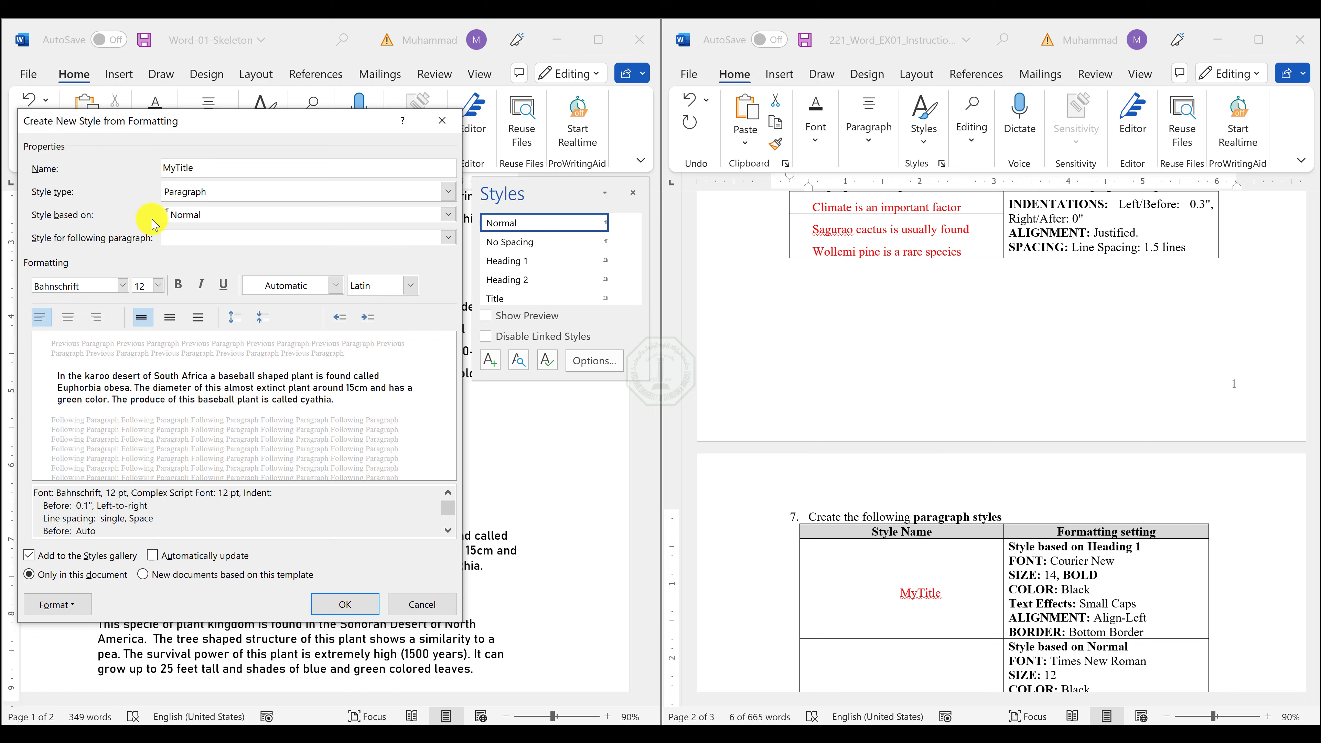
{"action": "left_click", "coordinate": [190, 215]}
{"action": "left_click", "coordinate": [190, 267]}
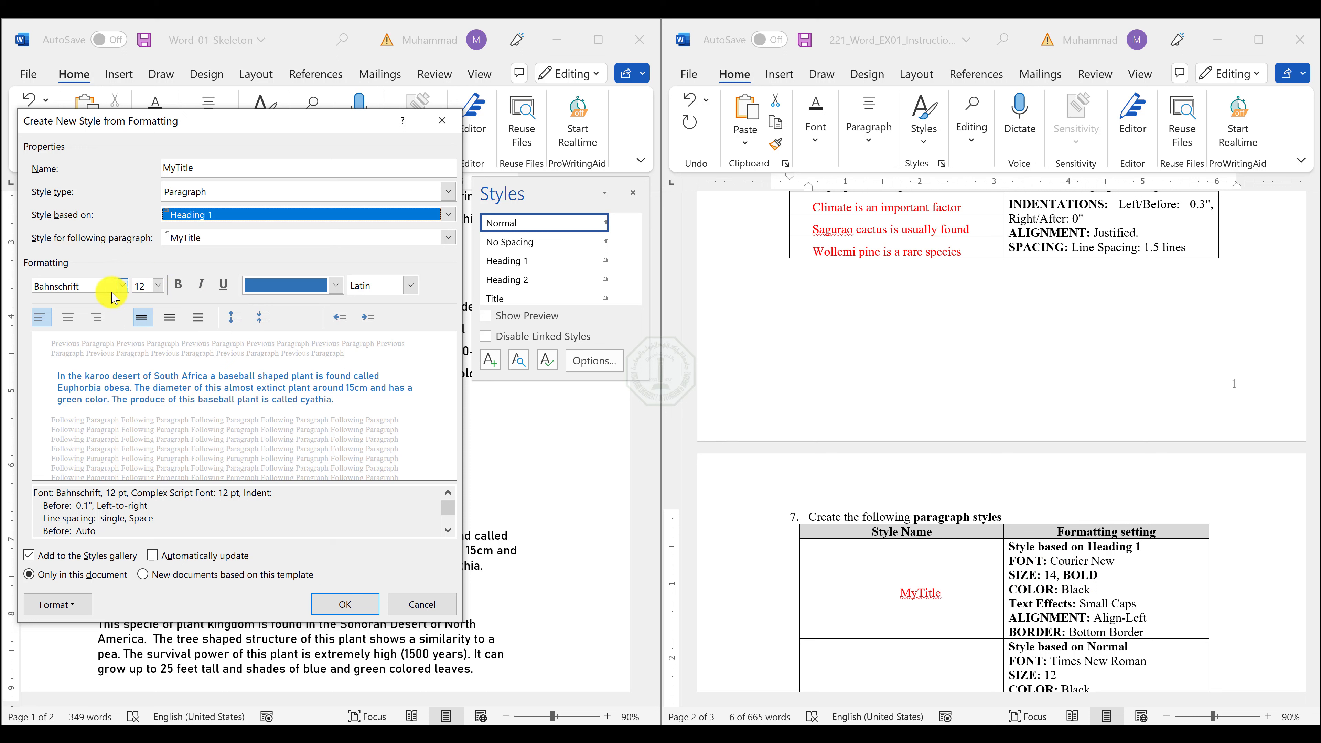
Set the MyTitle style's font to Courier New, size 14, bold and black.
{"action": "left_click", "coordinate": [87, 288]}
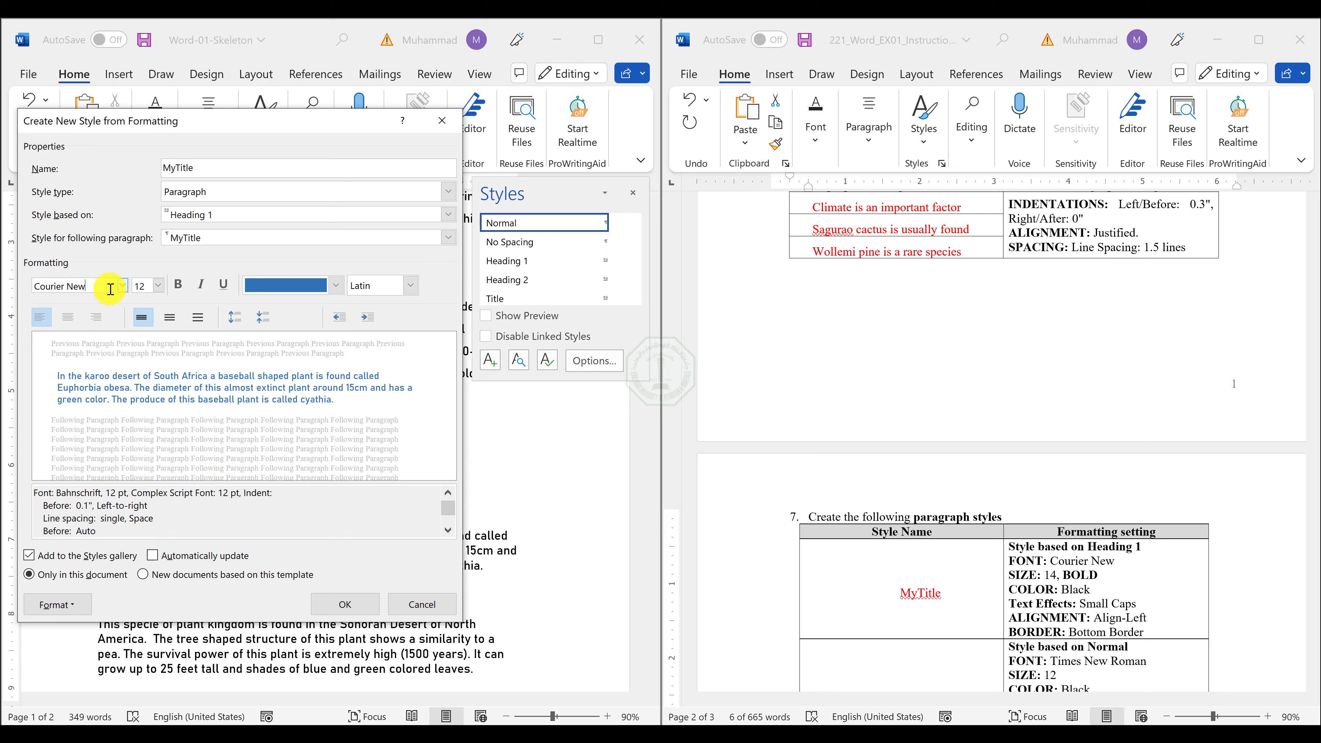
{"action": "left_click", "coordinate": [157, 288]}
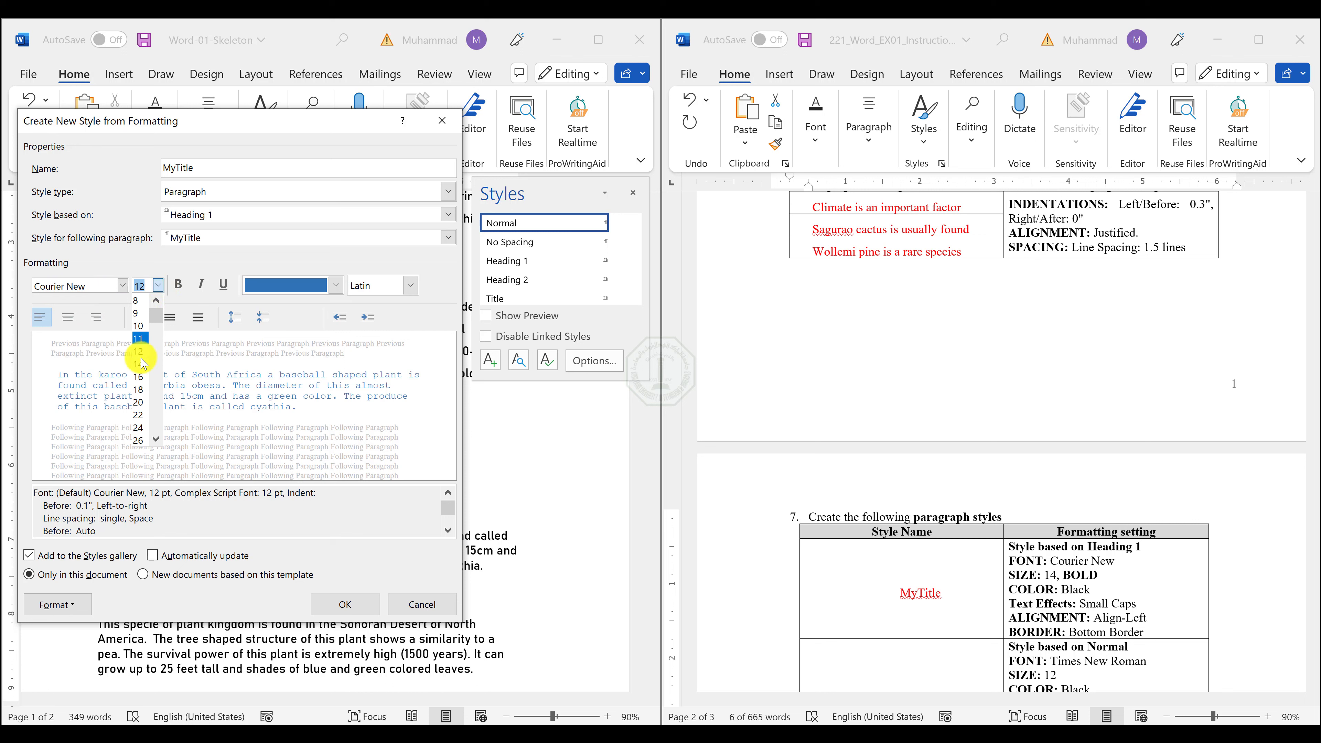
{"action": "left_click", "coordinate": [151, 356]}
{"action": "left_click", "coordinate": [178, 285]}
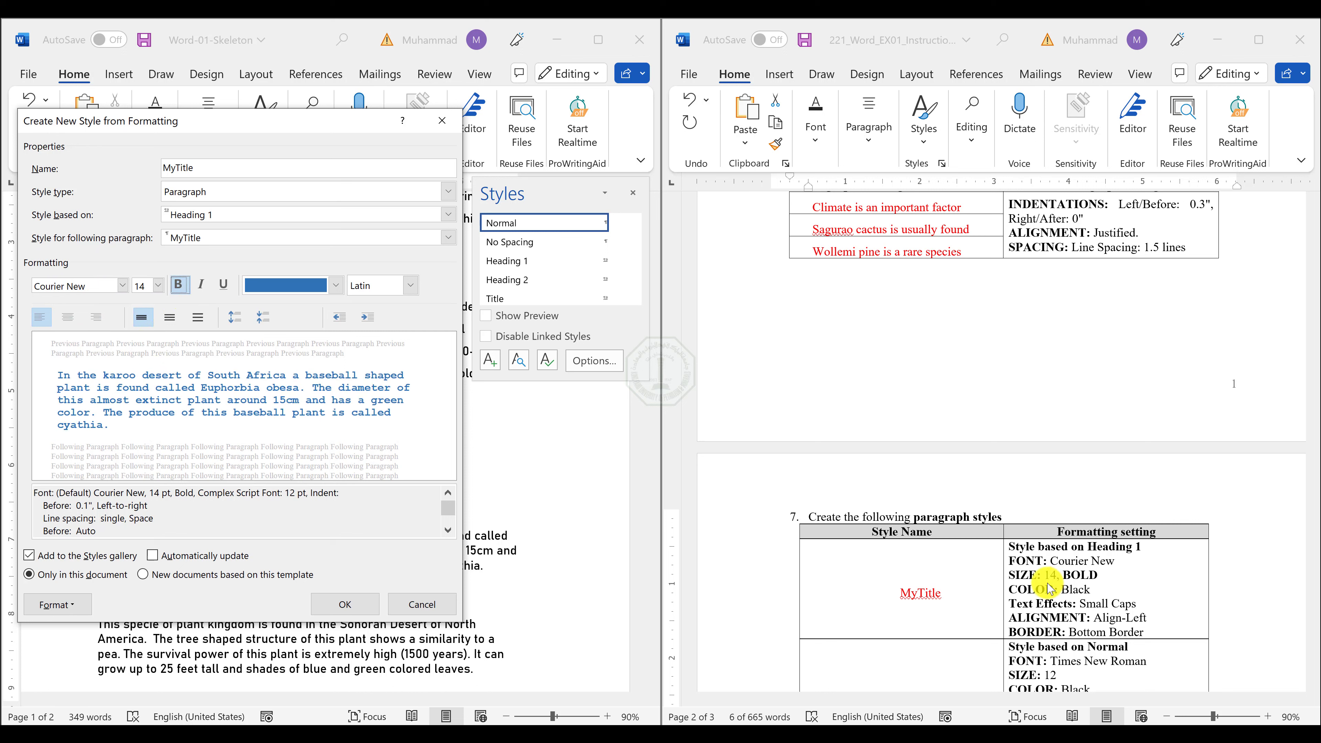
{"action": "left_click", "coordinate": [285, 285]}
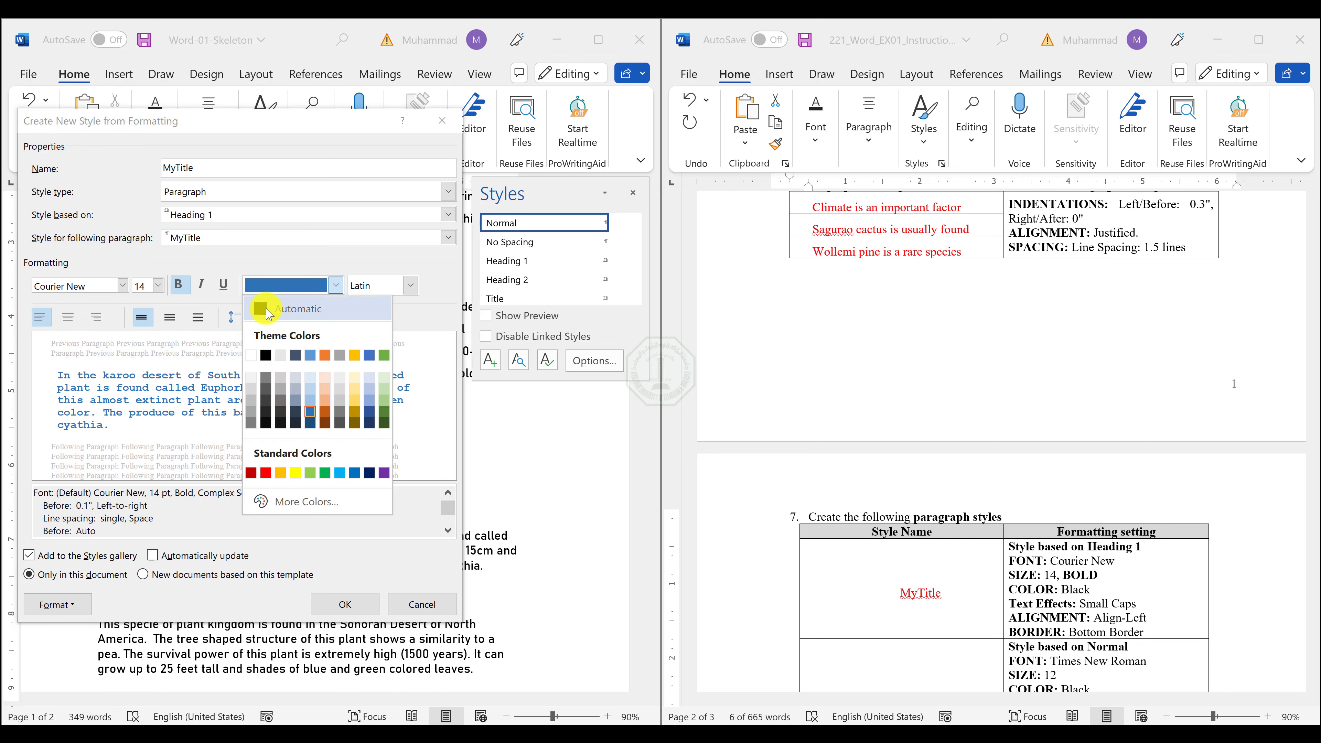
{"action": "left_click", "coordinate": [266, 357]}
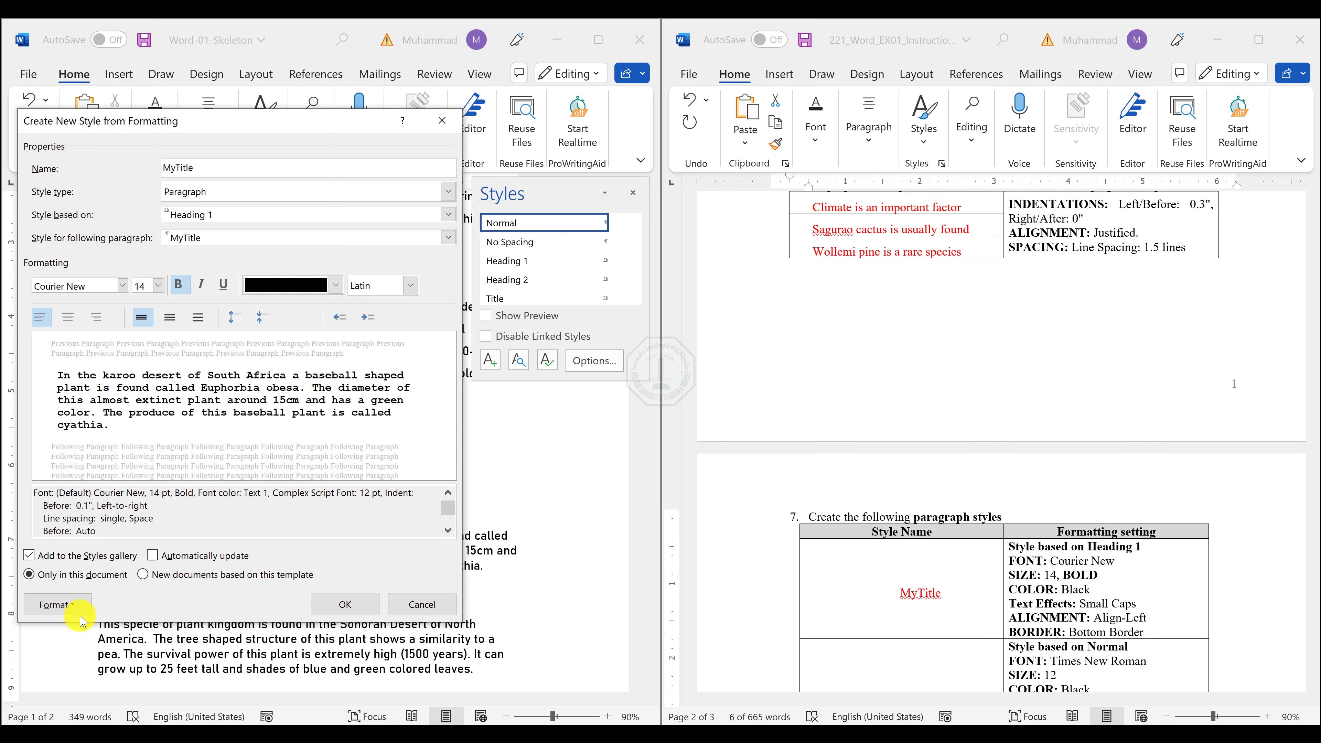
Add the Small caps font effect to the MyTitle style.
{"action": "left_click", "coordinate": [57, 604]}
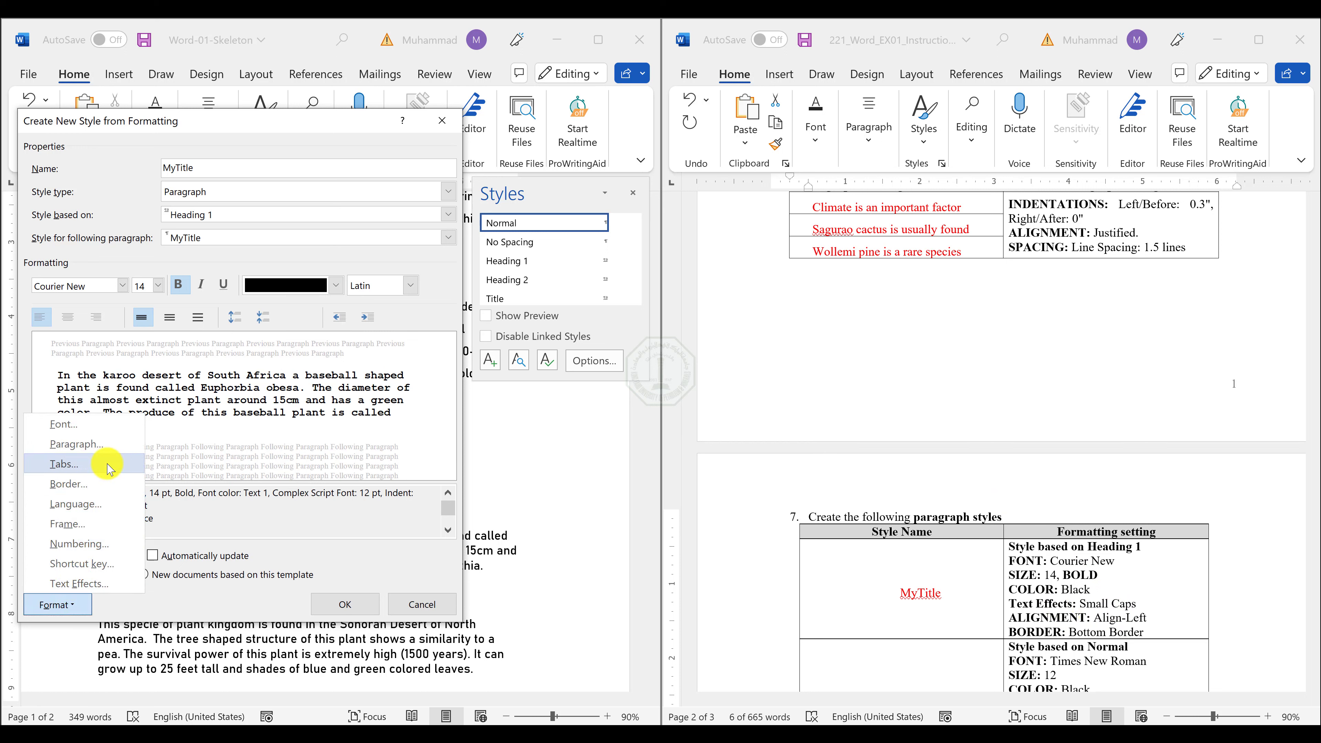
{"action": "left_click", "coordinate": [75, 431]}
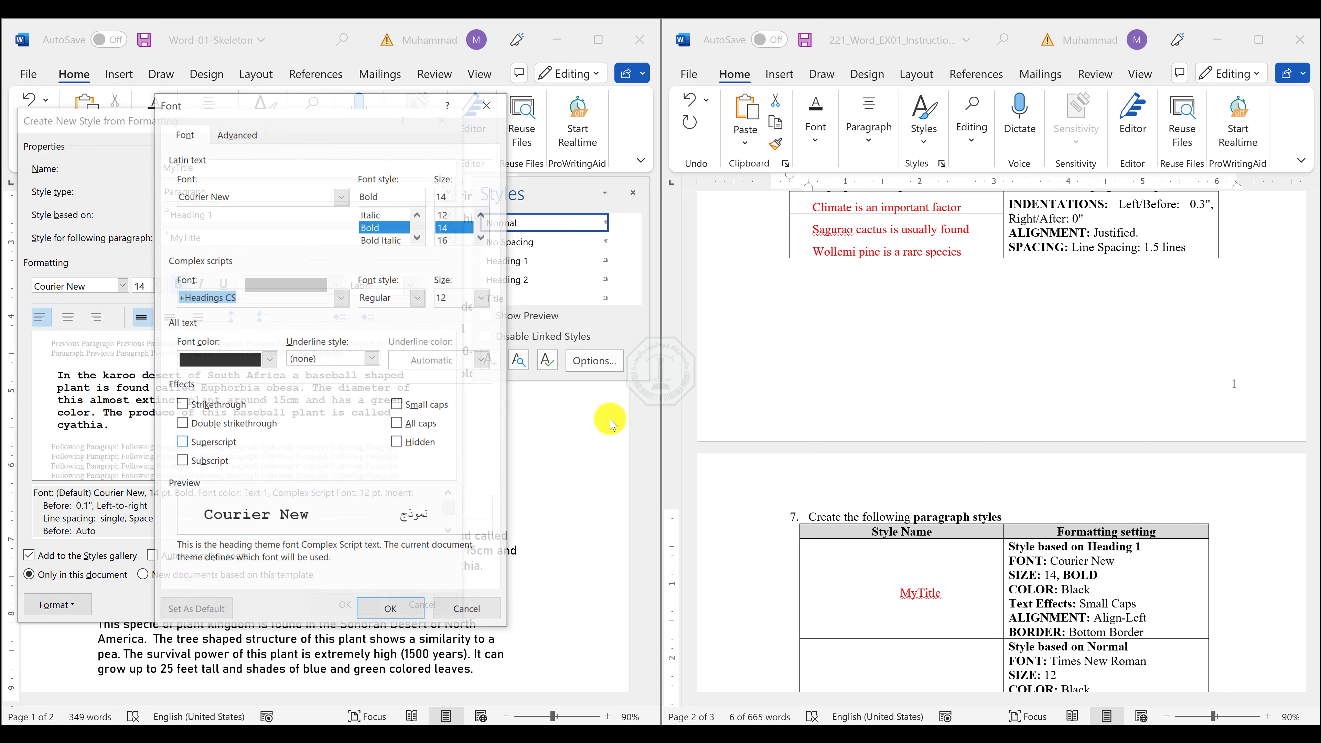
{"action": "left_click", "coordinate": [397, 405]}
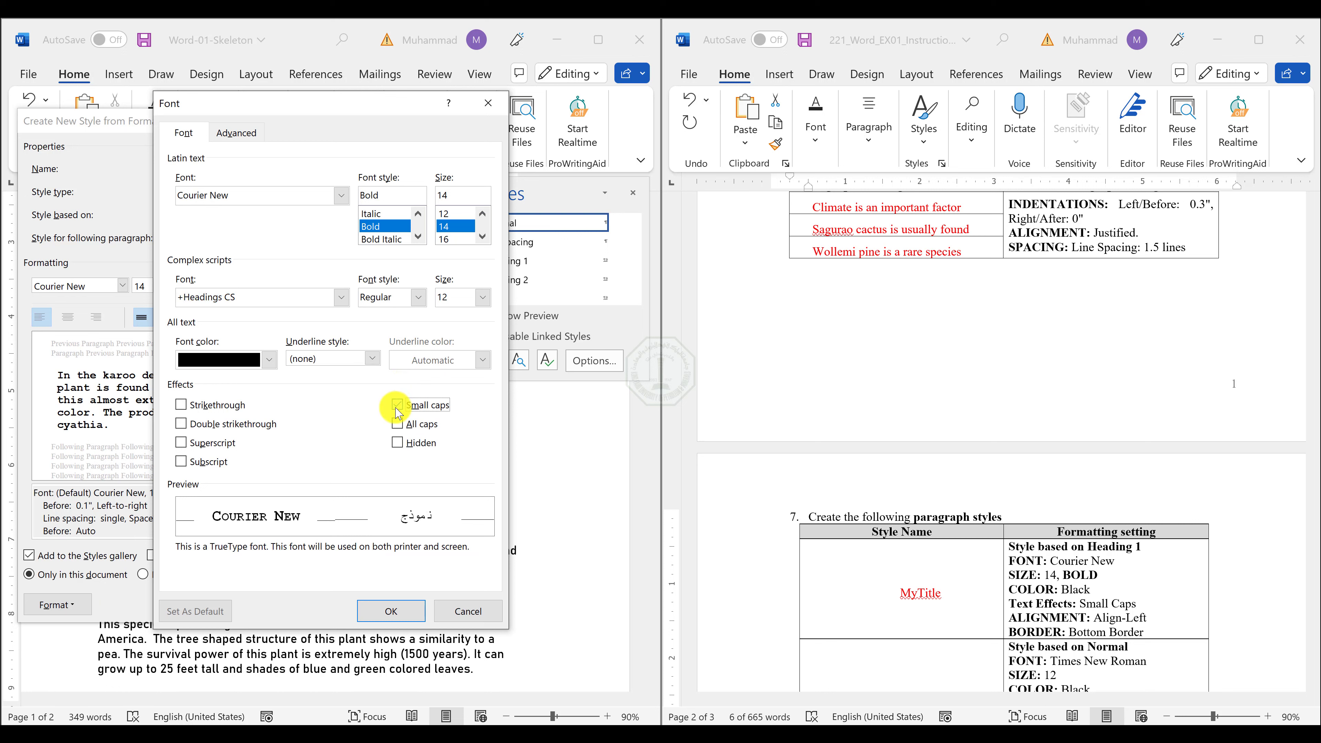
{"action": "left_click", "coordinate": [389, 607]}
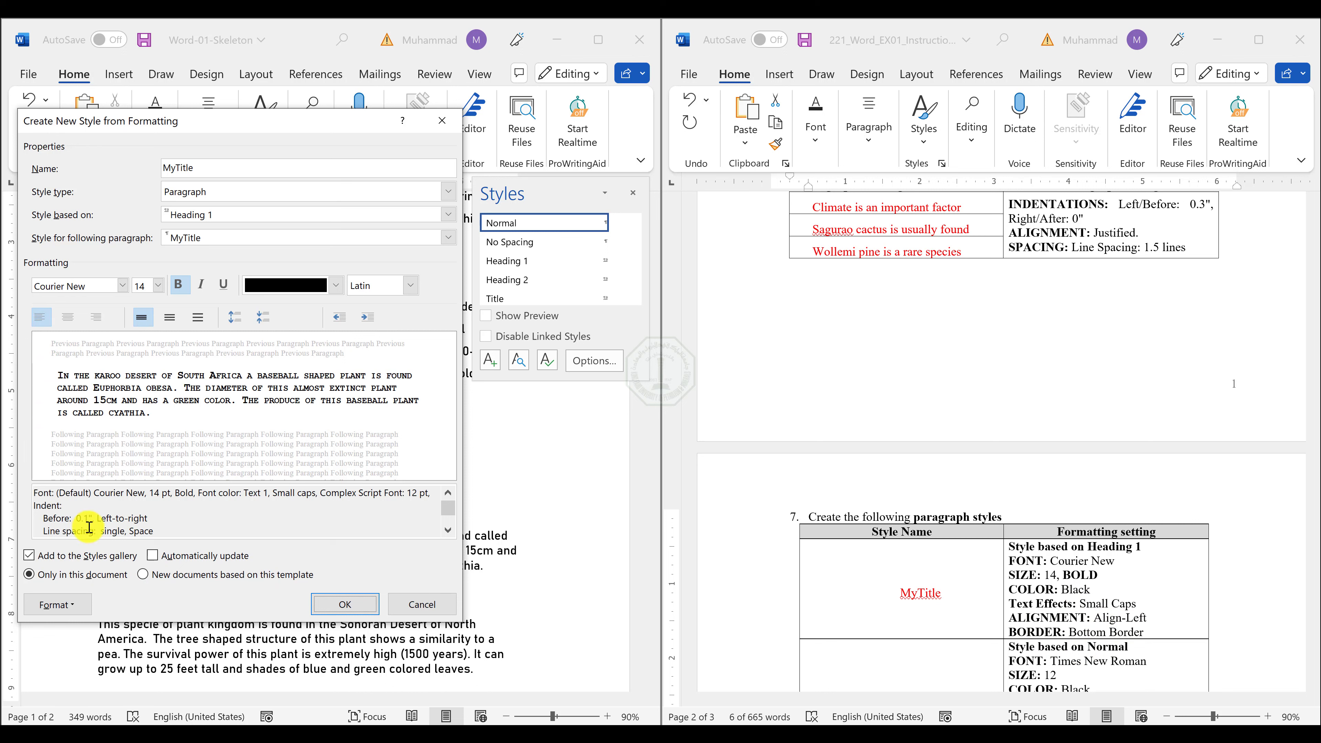
Set the MyTitle style's paragraph alignment to Left.
{"action": "left_click", "coordinate": [54, 605]}
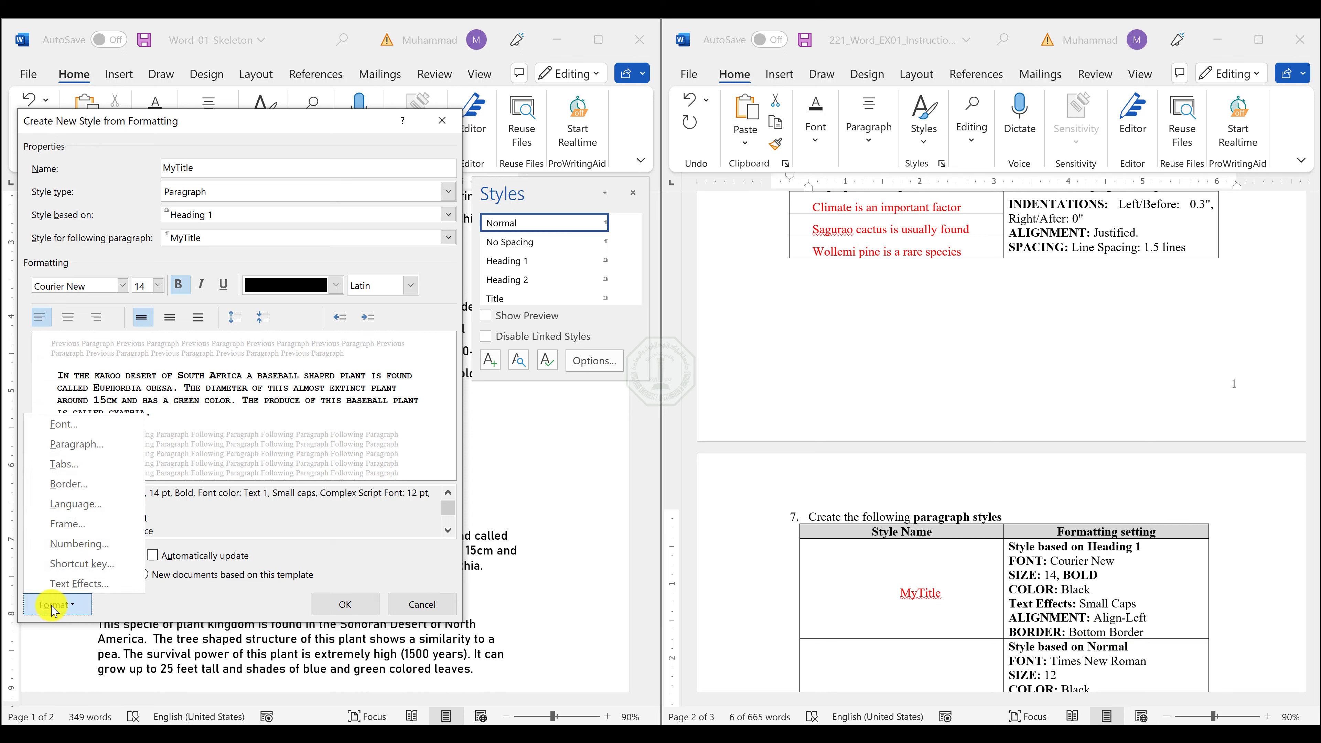
{"action": "left_click", "coordinate": [78, 444]}
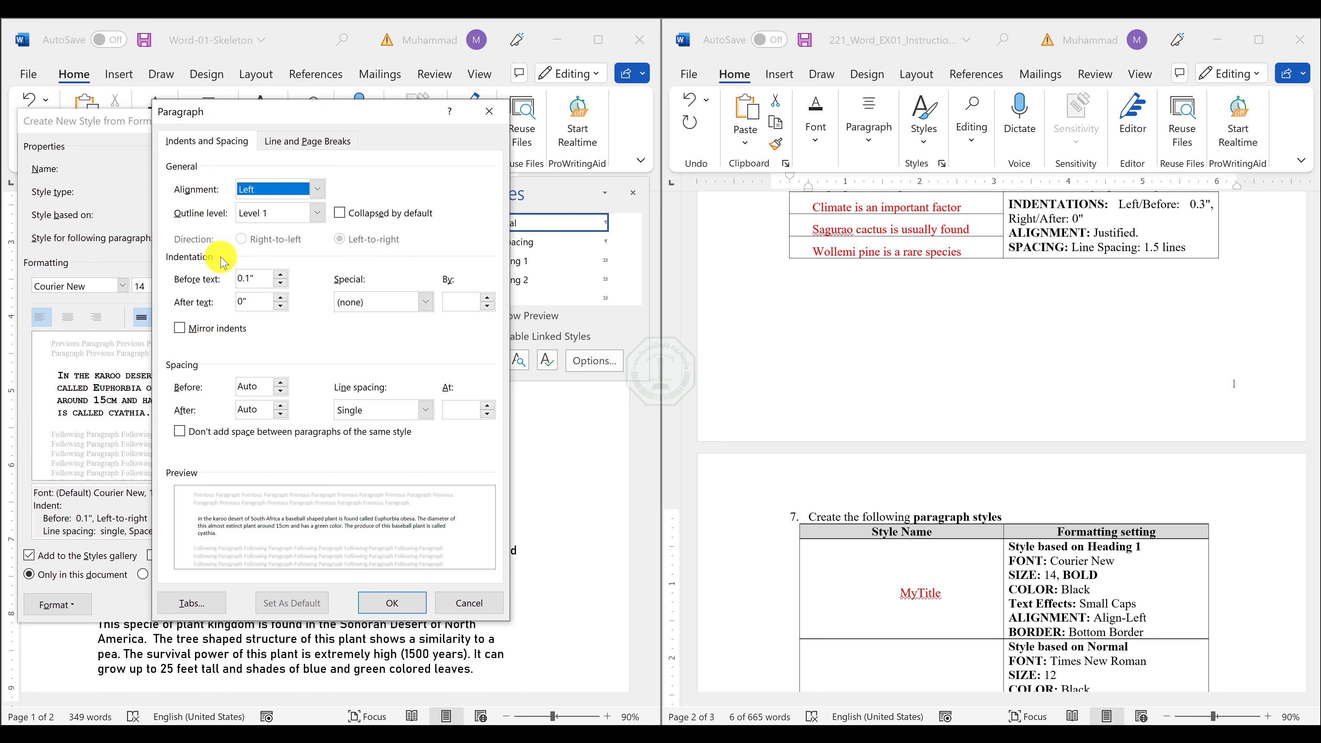
{"action": "left_click", "coordinate": [252, 192]}
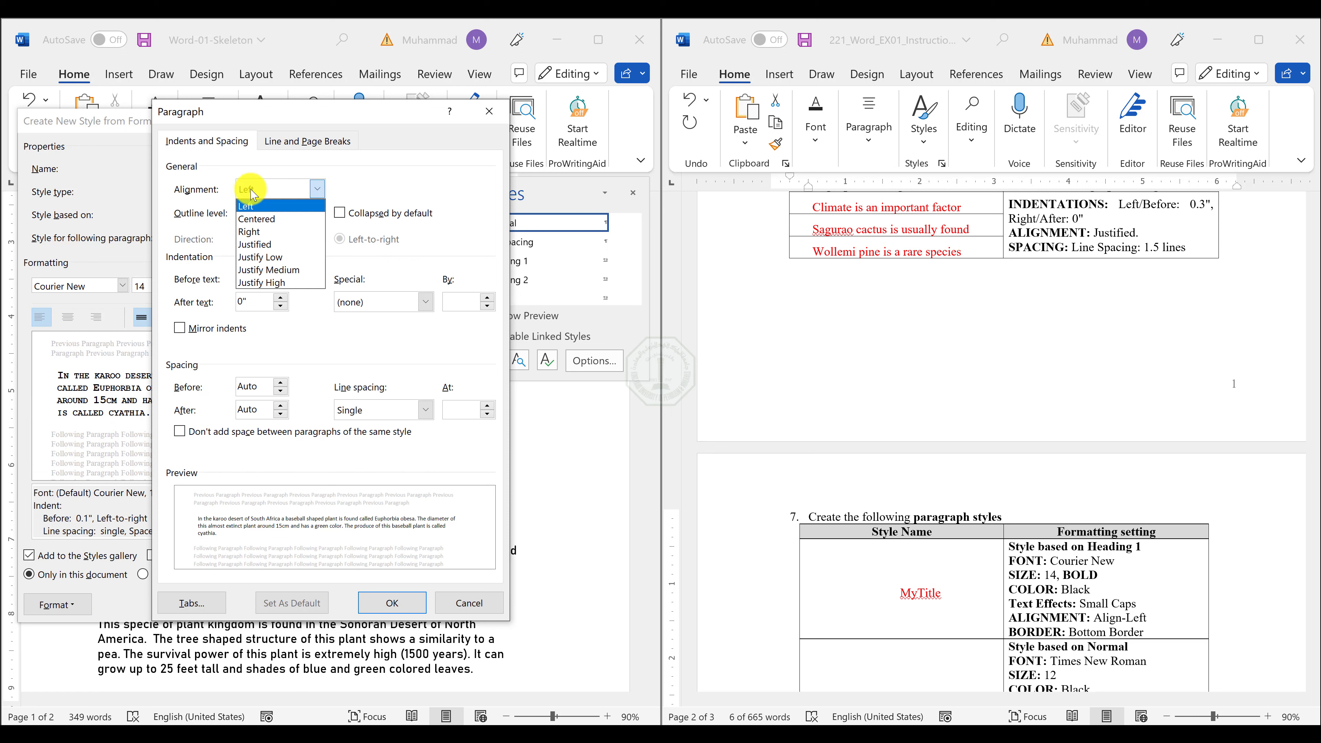
{"action": "left_click", "coordinate": [252, 195]}
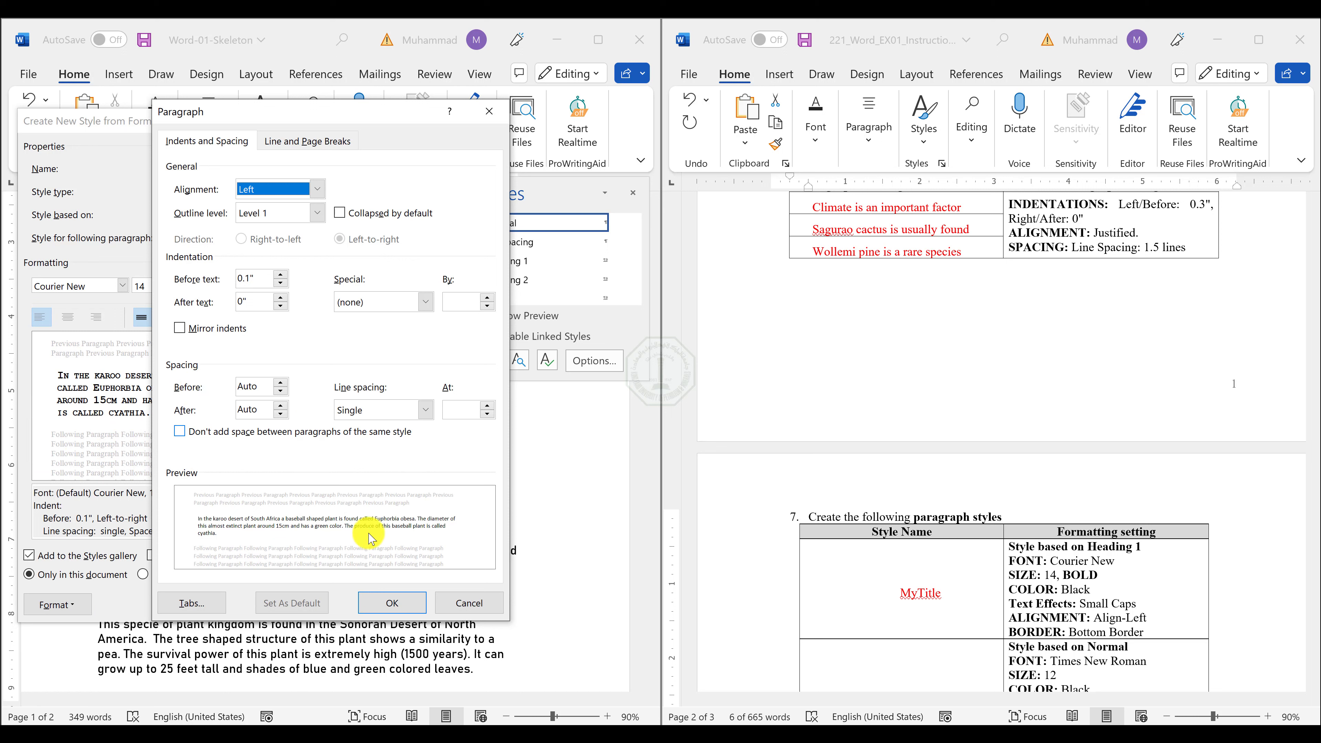
{"action": "left_click", "coordinate": [391, 602]}
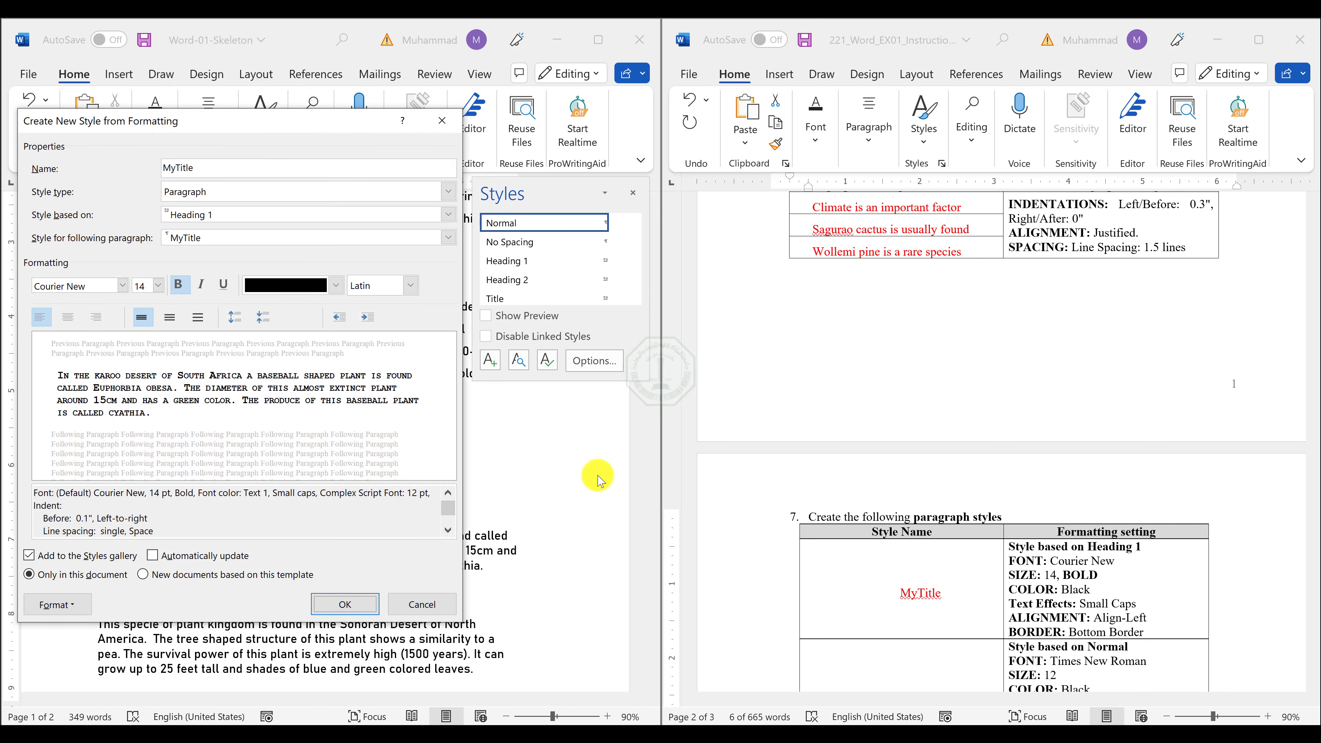
Add a bottom border to the MyTitle style and finish creating the style.
{"action": "left_click", "coordinate": [47, 603]}
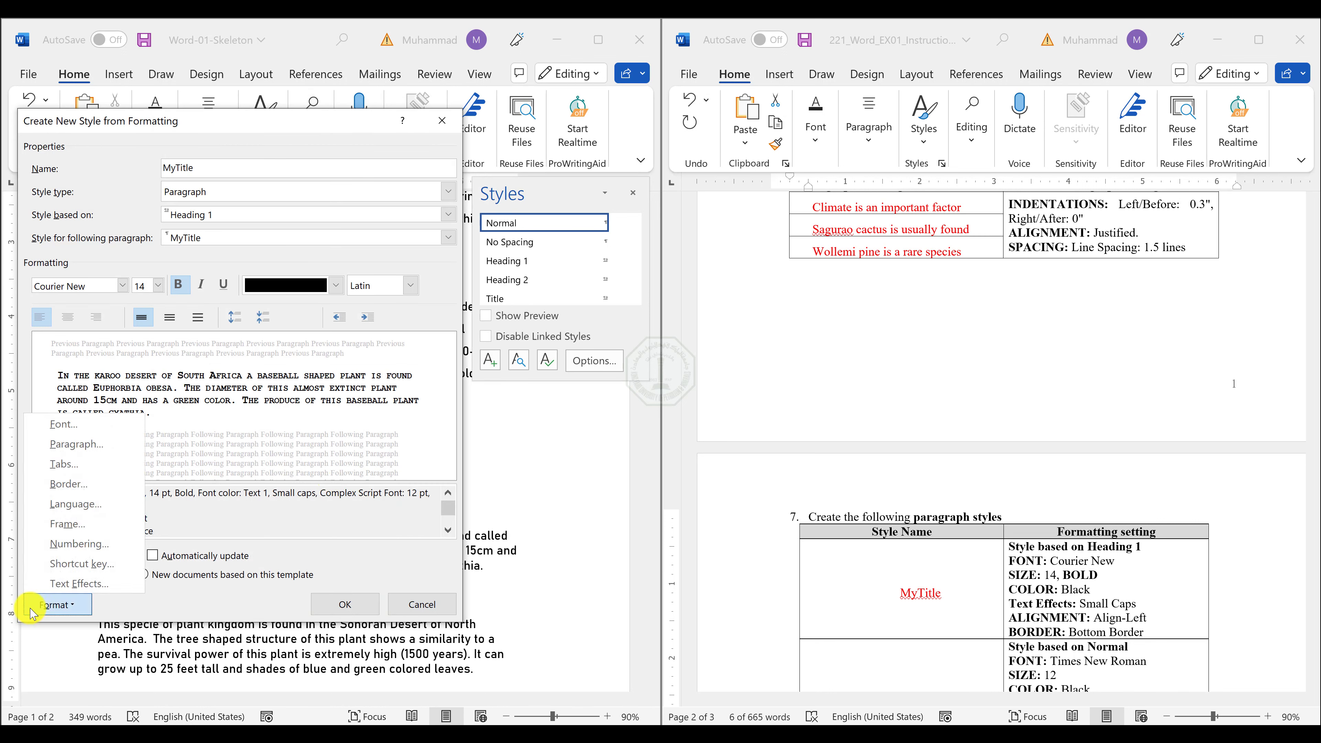
{"action": "left_click", "coordinate": [67, 485]}
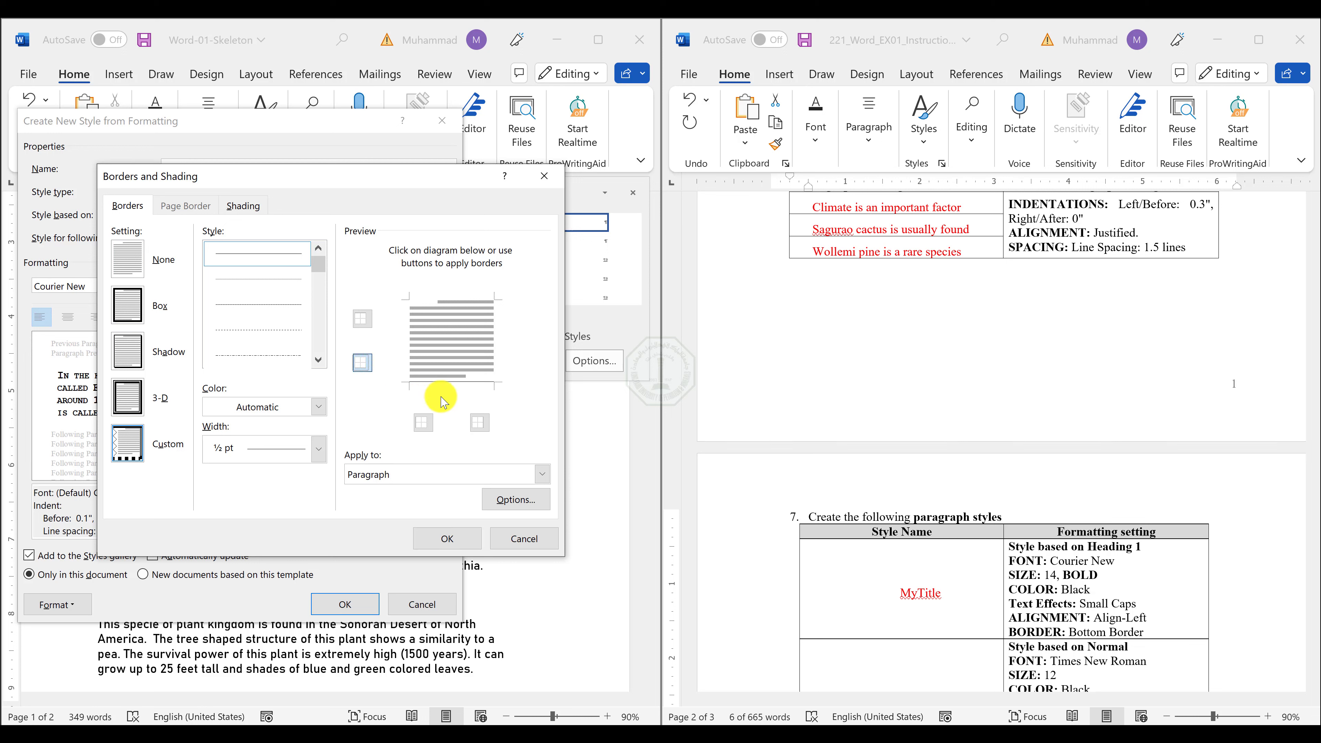
{"action": "left_click", "coordinate": [447, 541]}
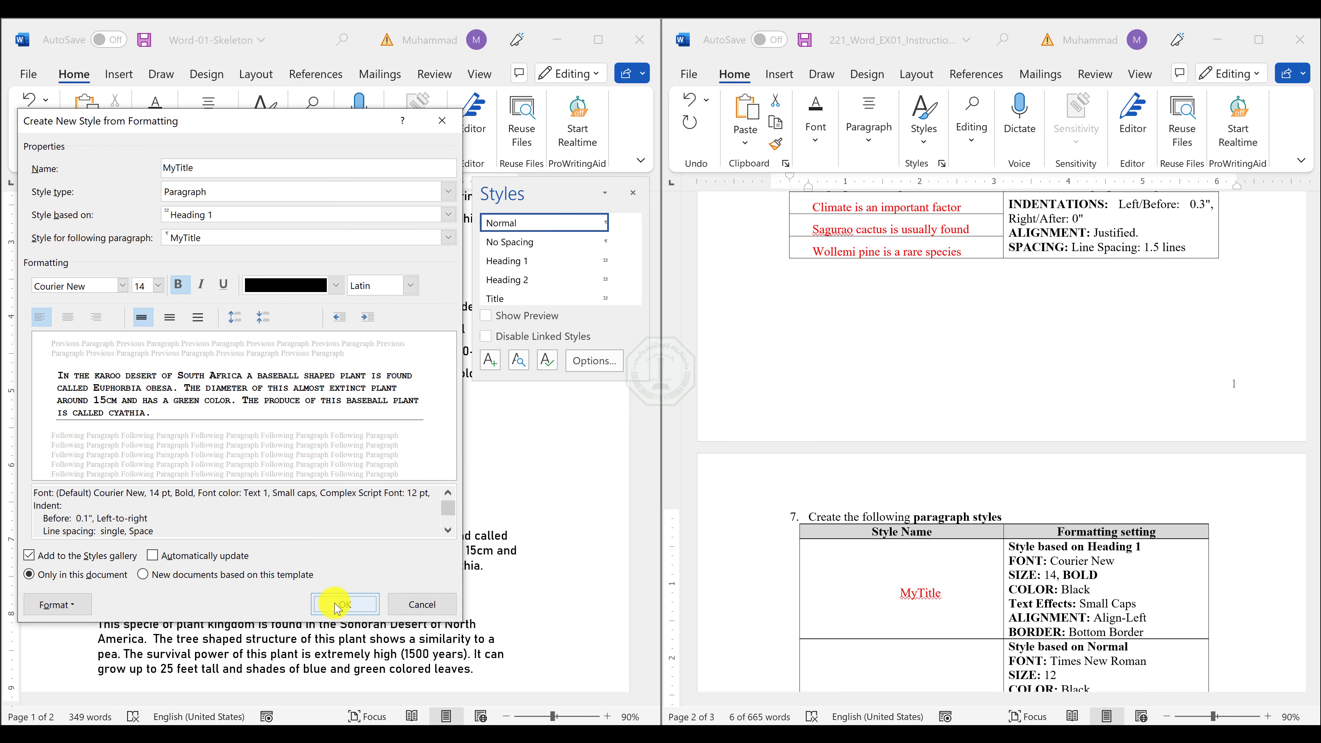
{"action": "left_click", "coordinate": [345, 604]}
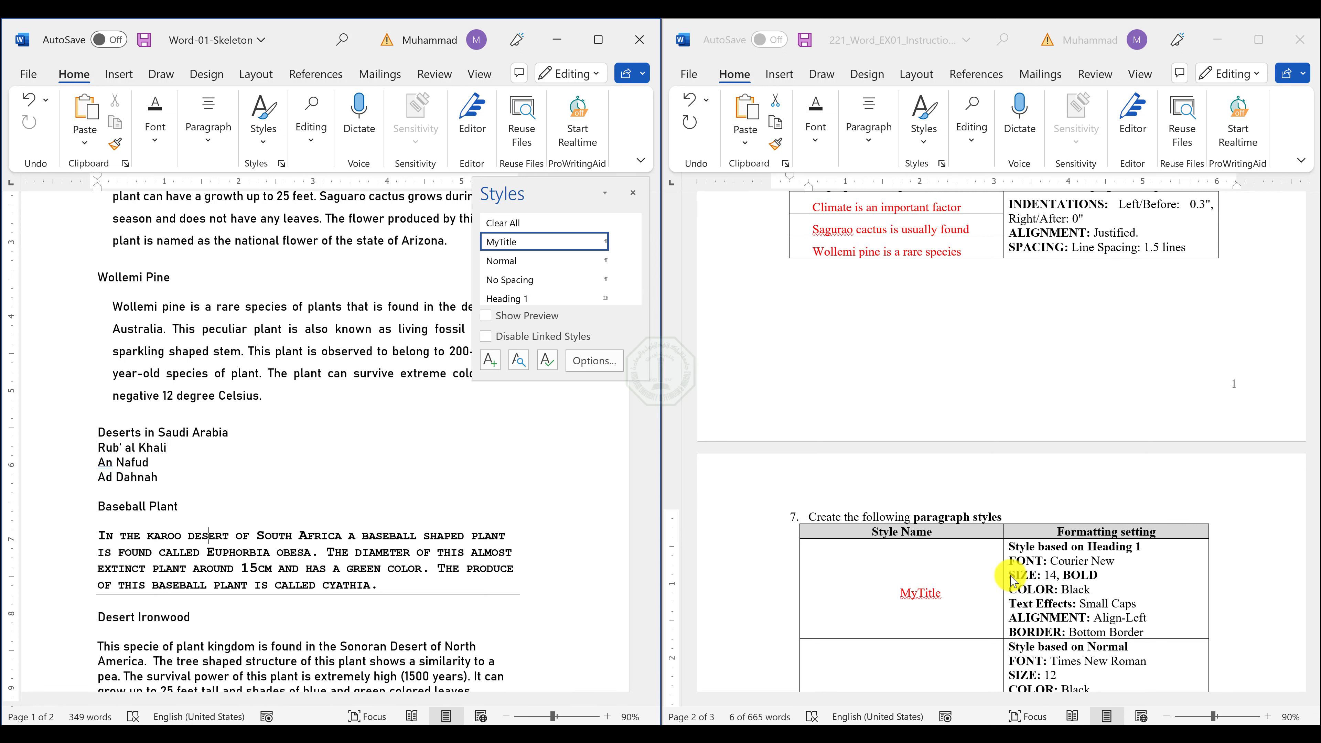
Select the MyBodyText name in the instructions table and highlight the MyTitle and MyBodyText names and settings in yellow.
{"action": "scroll", "coordinate": [882, 541], "scroll_direction": "down", "scroll_amount": 3}
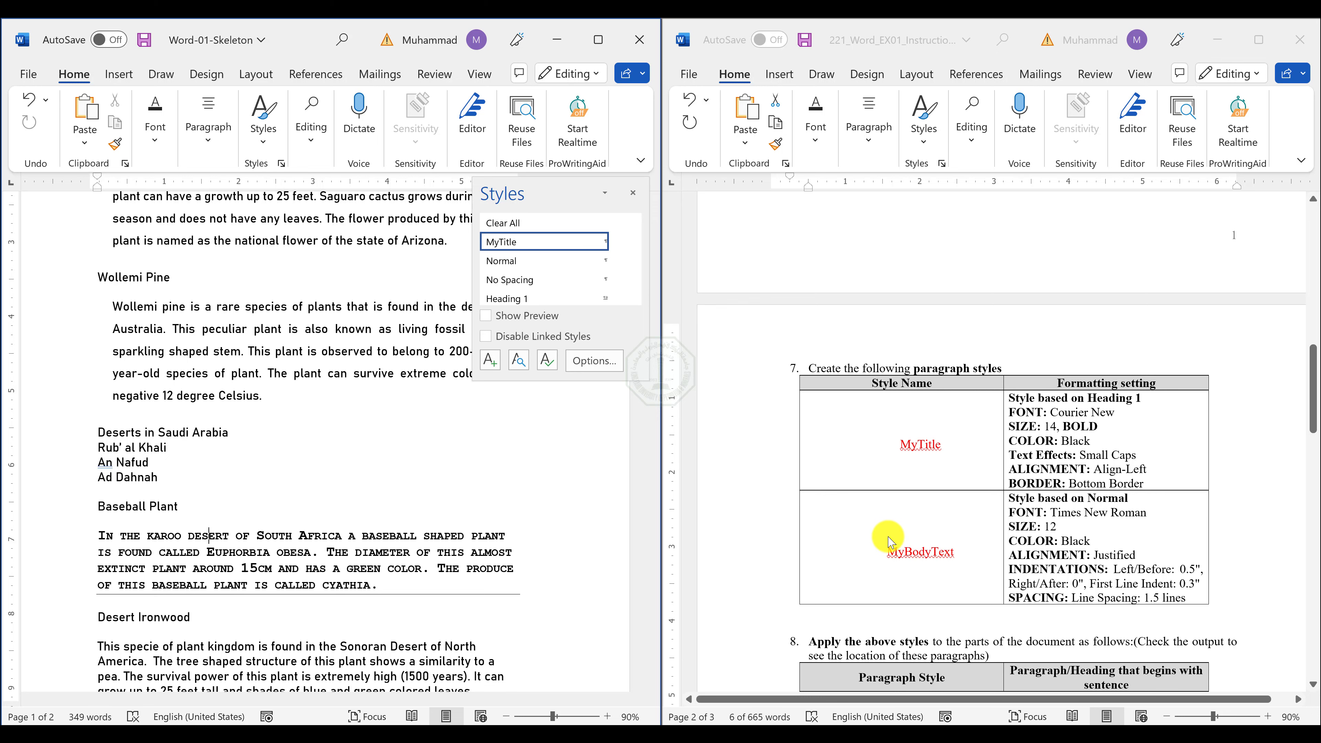
{"action": "scroll", "coordinate": [888, 541], "scroll_direction": "down", "scroll_amount": 4}
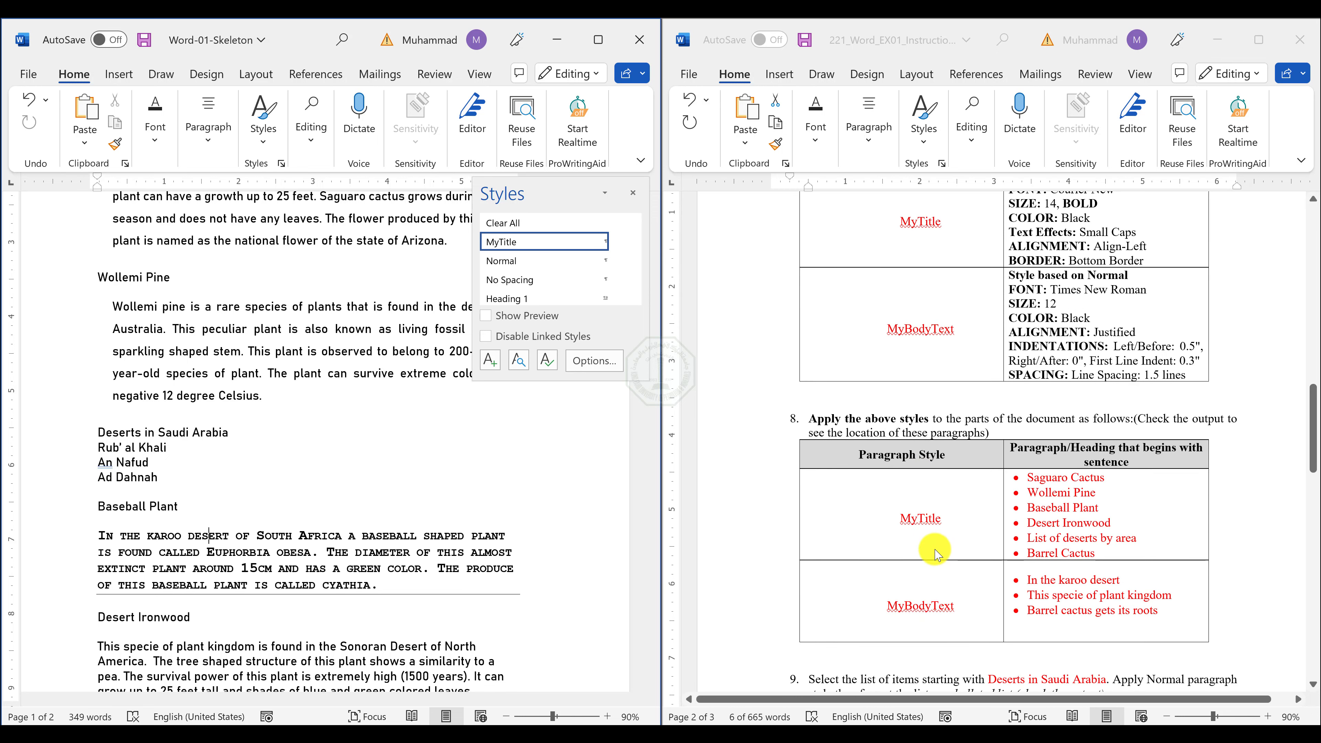
{"action": "scroll", "coordinate": [935, 551], "scroll_direction": "up", "scroll_amount": 4}
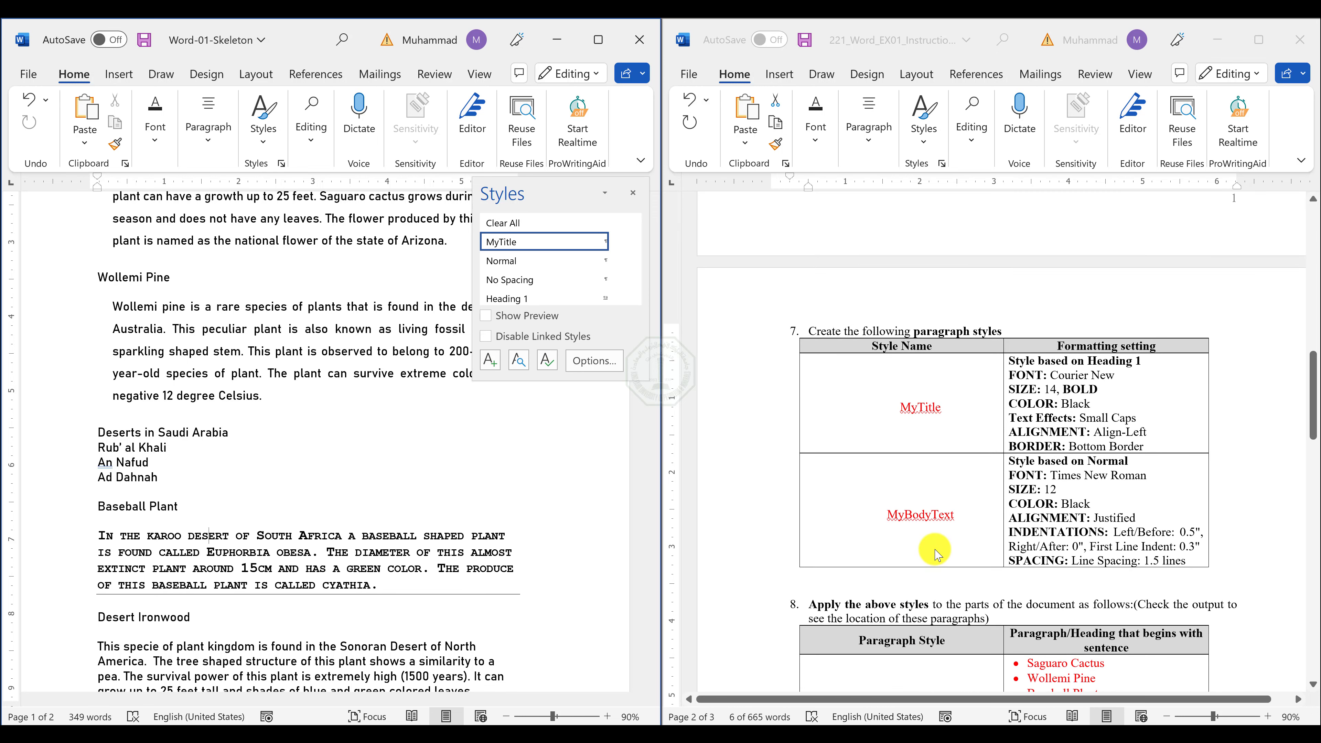
{"action": "double_click", "coordinate": [927, 517]}
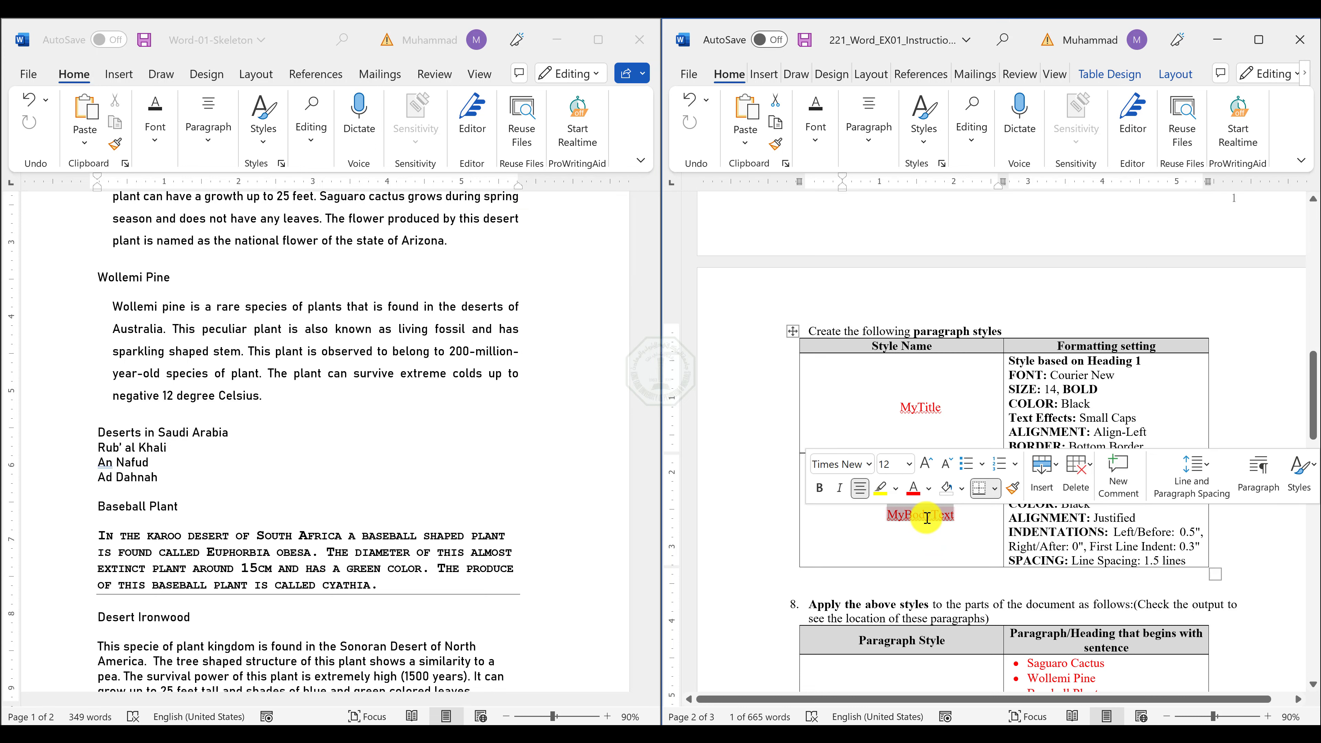
{"action": "left_click", "coordinate": [307, 237]}
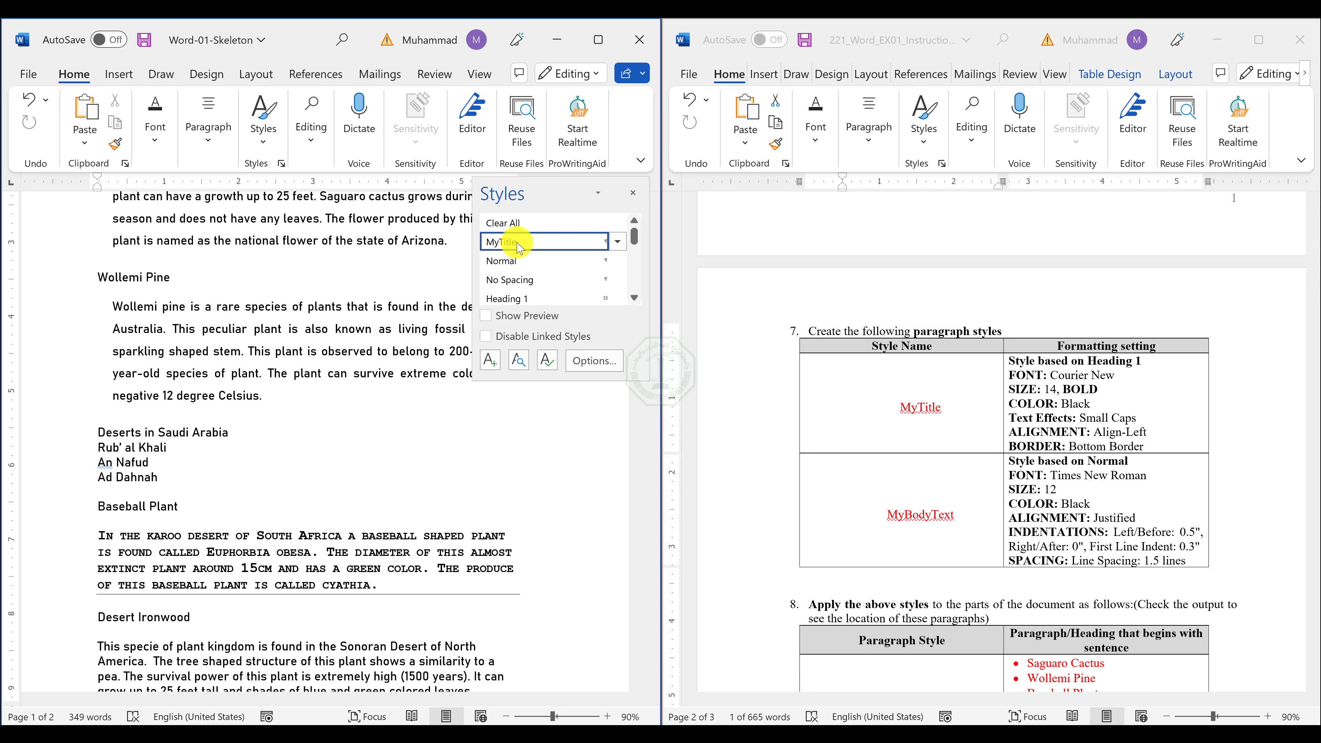
{"action": "mouse_move", "coordinate": [518, 247]}
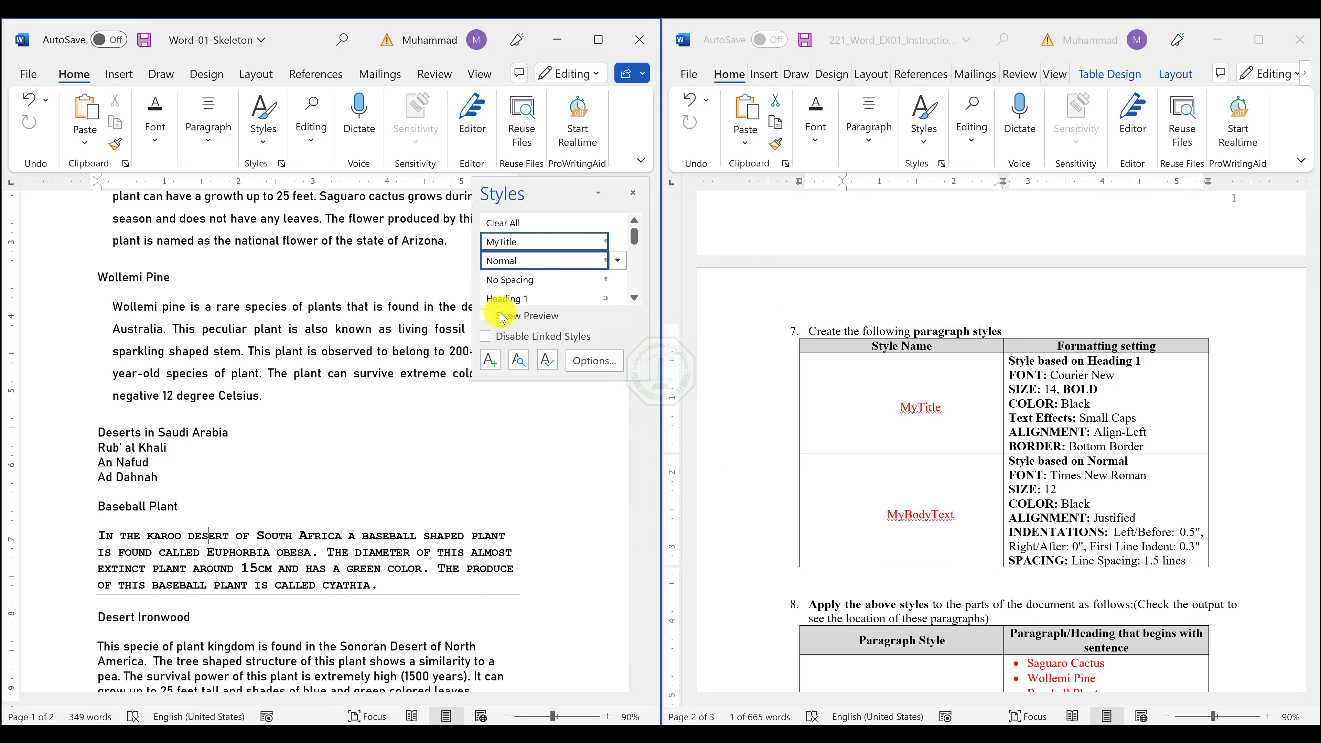
{"action": "left_click", "coordinate": [1118, 507]}
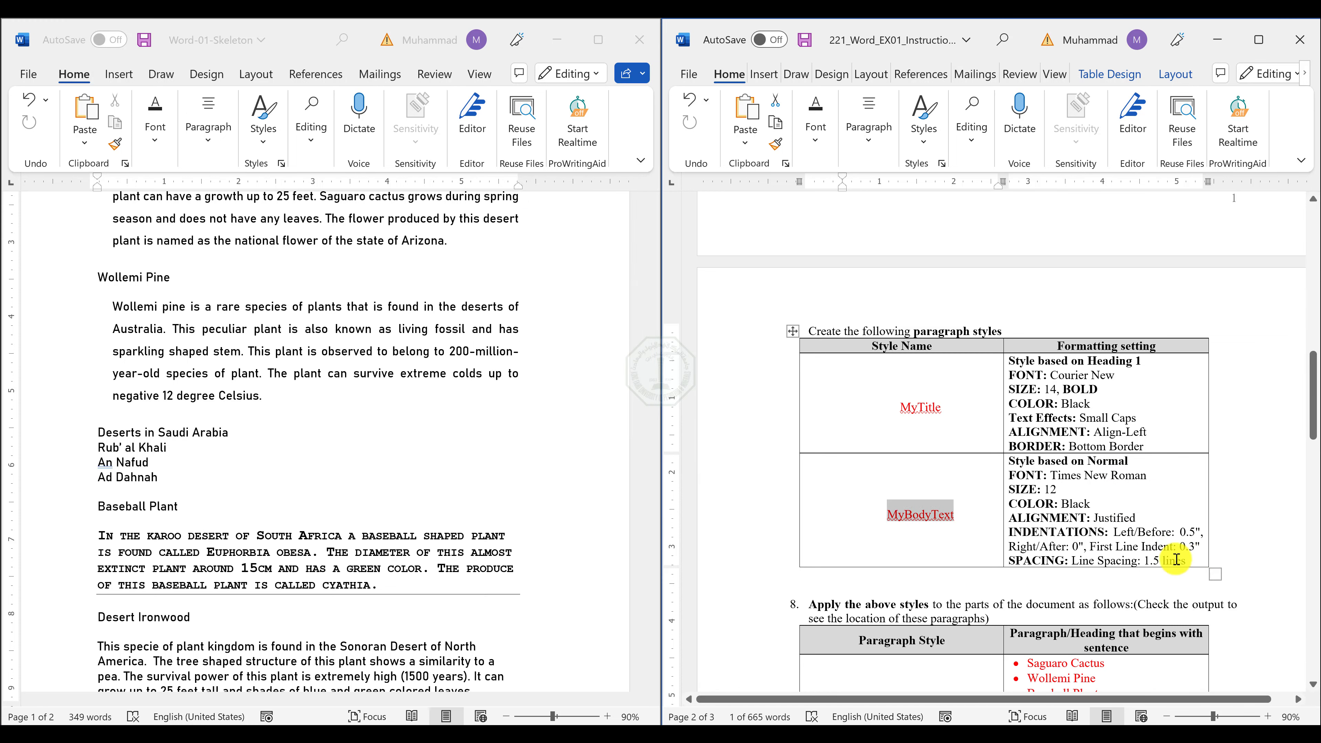
{"action": "mouse_move", "coordinate": [1178, 555]}
{"action": "left_mouse_down"}
{"action": "mouse_move", "coordinate": [972, 507]}
{"action": "mouse_move", "coordinate": [970, 444]}
{"action": "mouse_move", "coordinate": [929, 409]}
{"action": "left_mouse_up"}
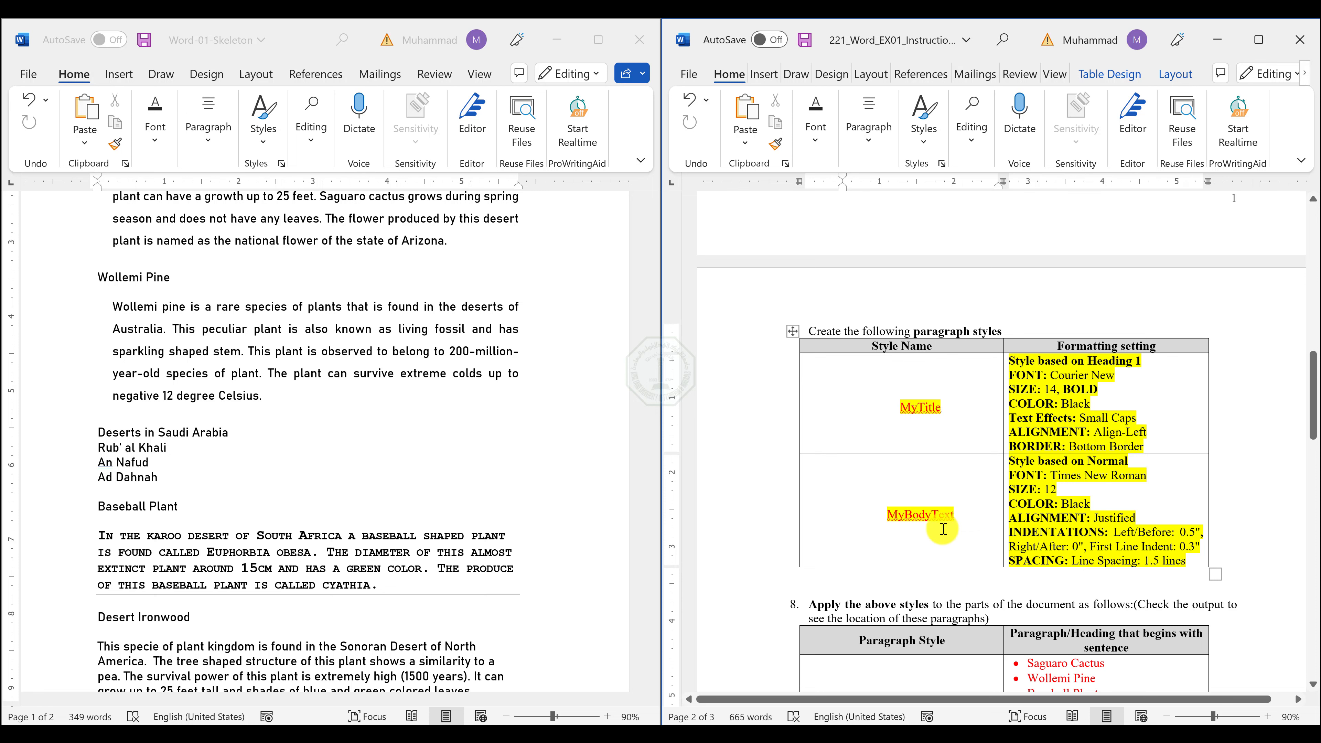
Start a new paragraph style in Word-01-Skeleton named MyBodyText and base it on Normal.
{"action": "left_click", "coordinate": [340, 274]}
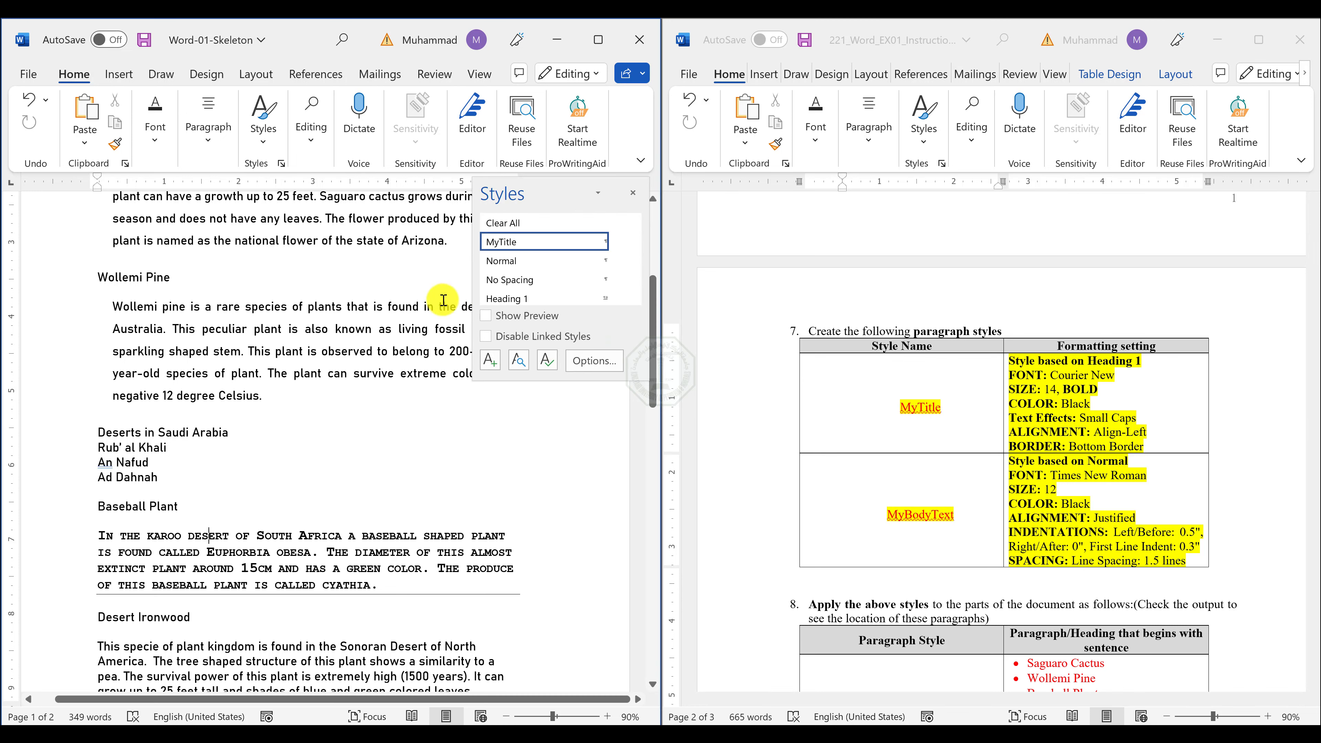
{"action": "left_click", "coordinate": [490, 360]}
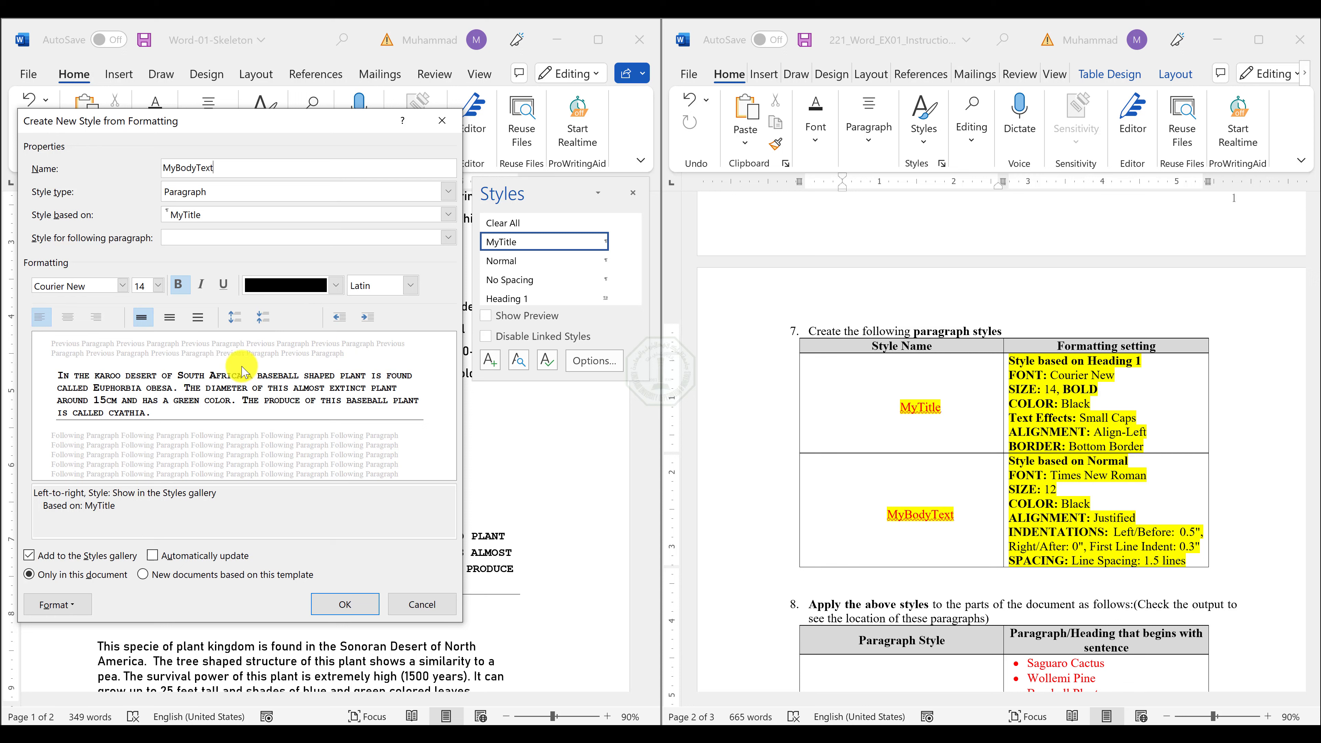
{"action": "left_click", "coordinate": [237, 215]}
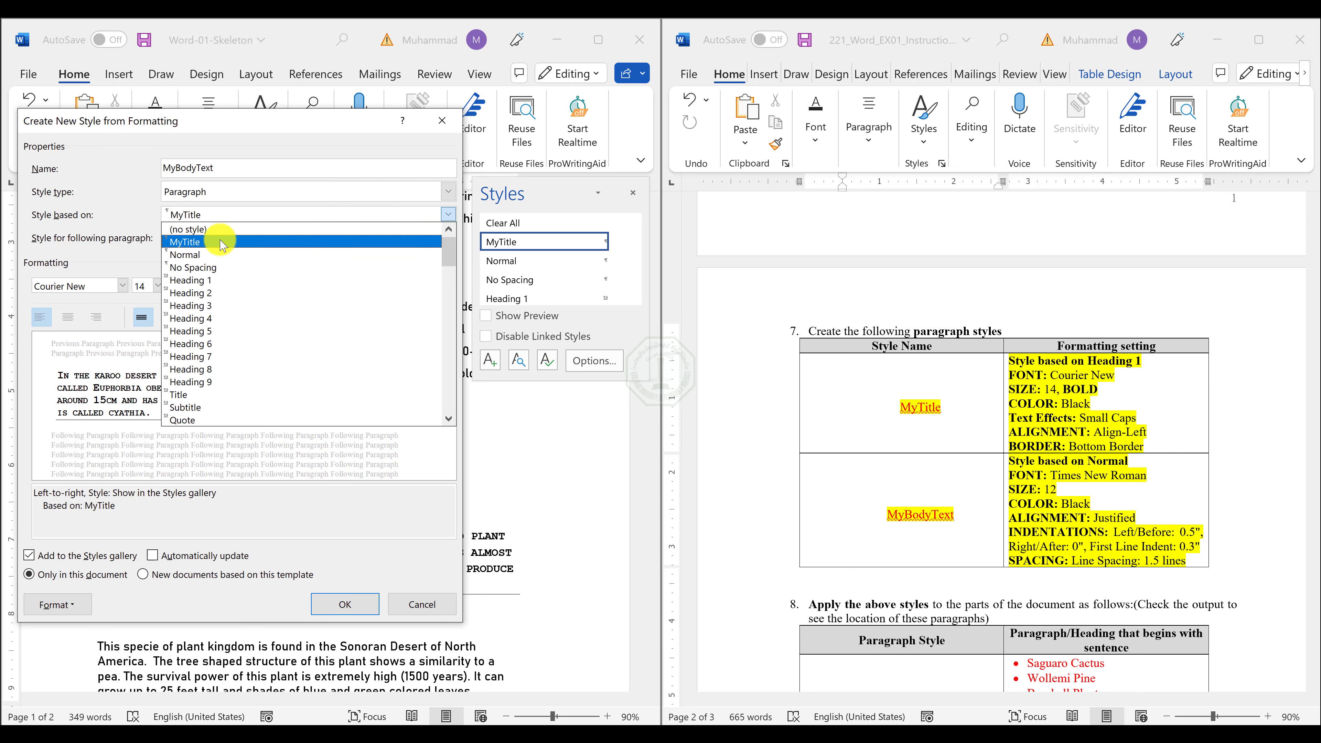
{"action": "left_click", "coordinate": [206, 254]}
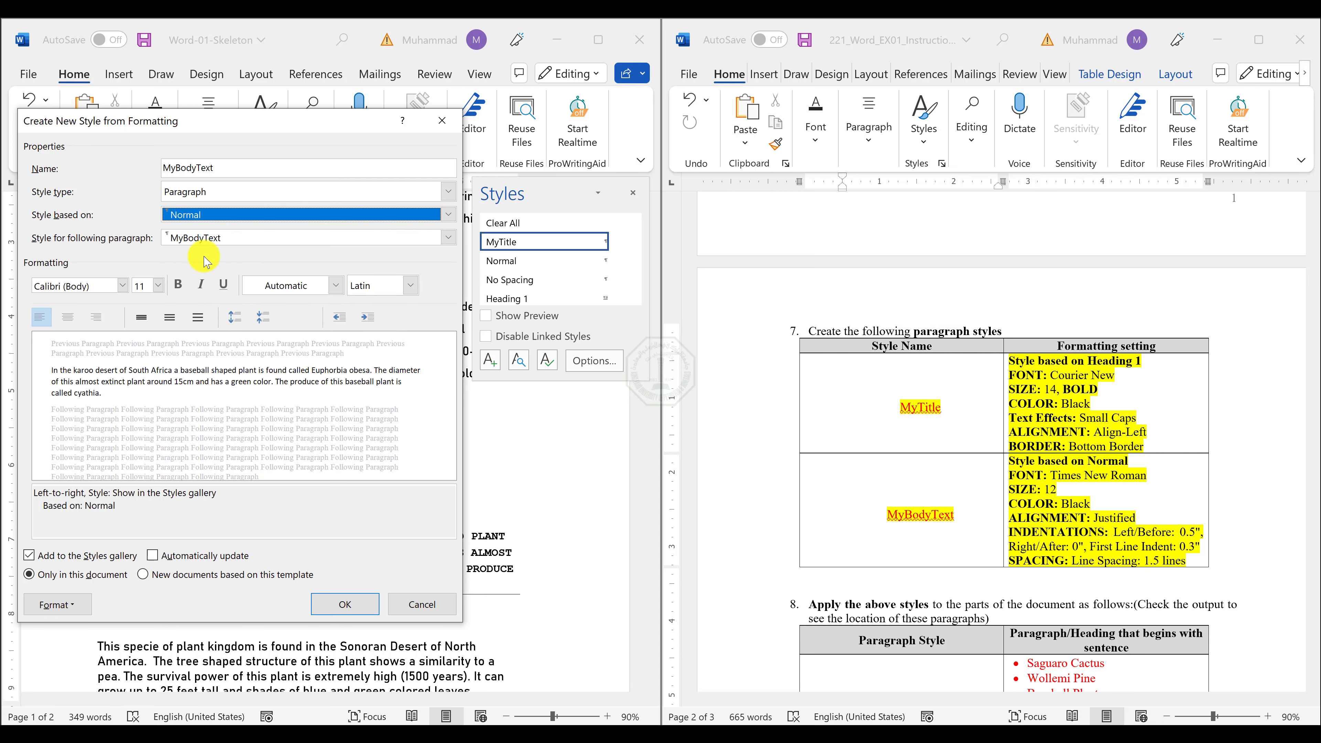
Set the MyBodyText style's font to Times New Roman, size 12, in black.
{"action": "left_click", "coordinate": [67, 285]}
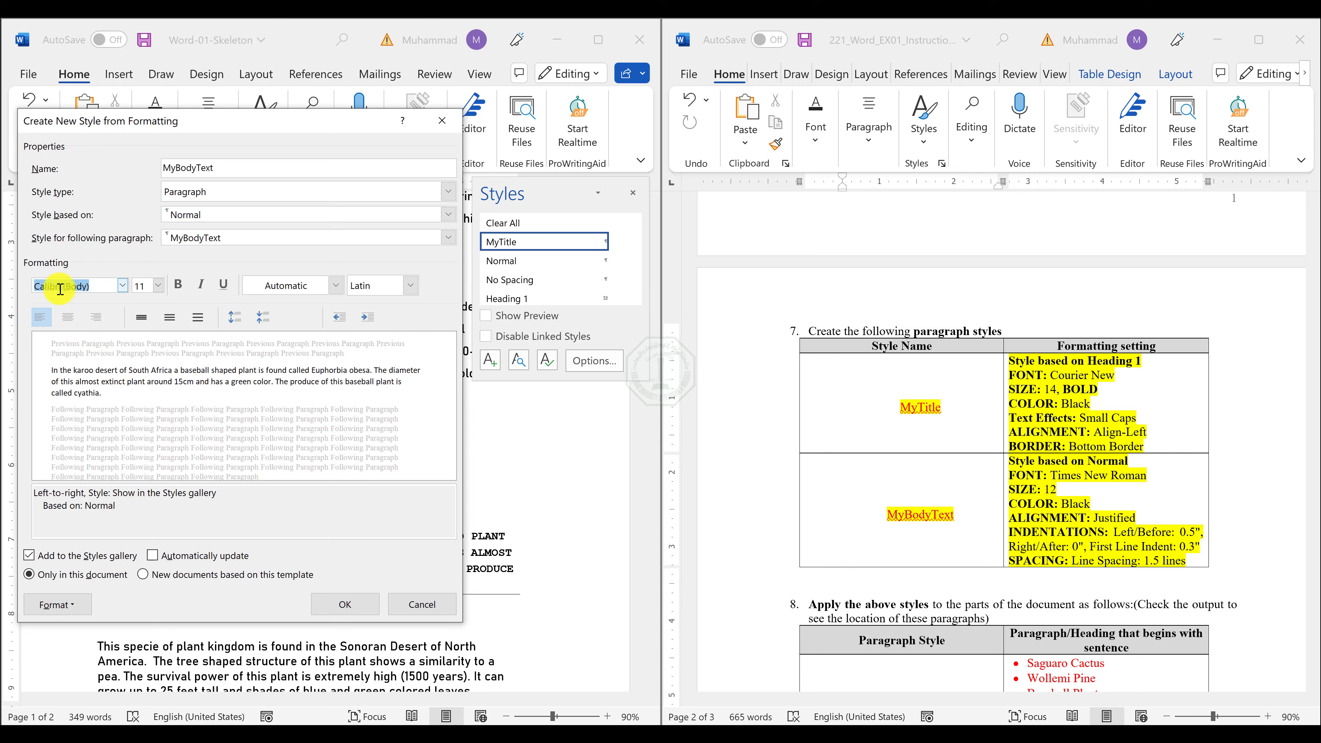
{"action": "type", "text": "Times New Roman ("}
{"action": "key", "text": "Tab"}
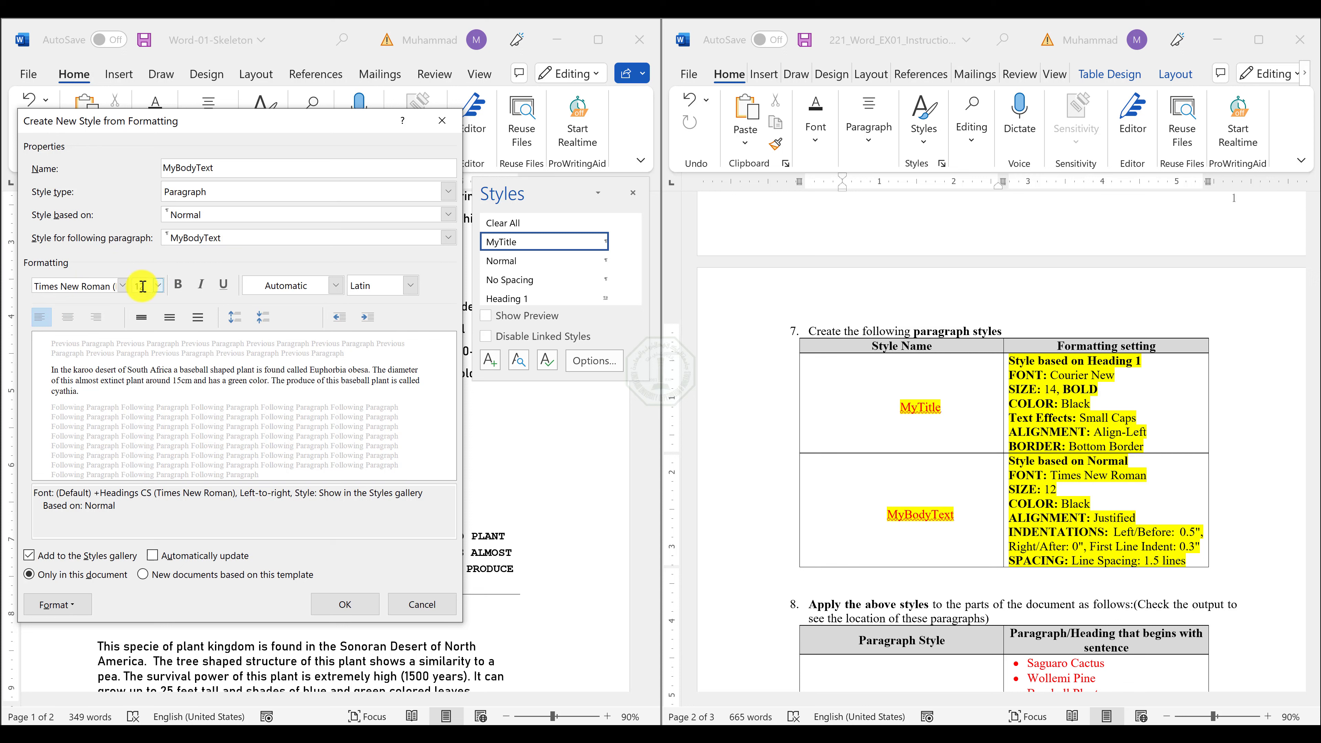
{"action": "left_click", "coordinate": [260, 286]}
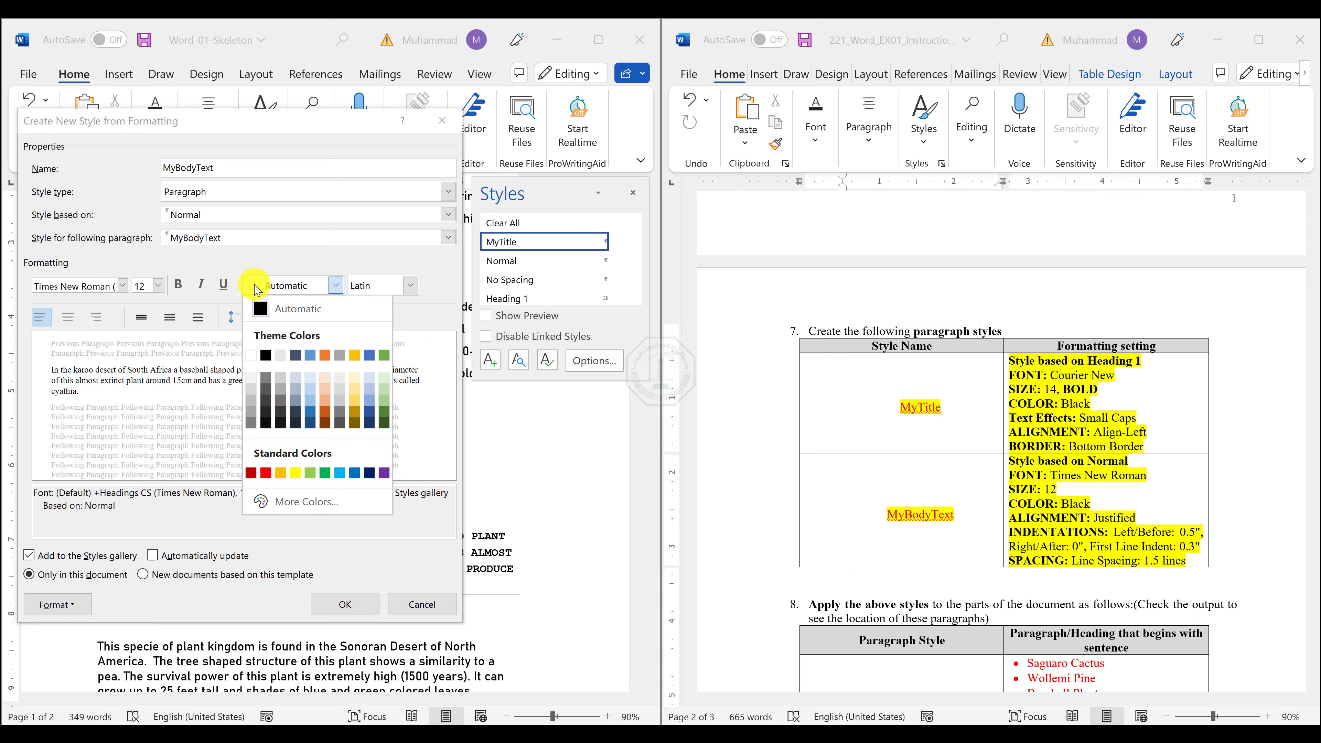
{"action": "left_click", "coordinate": [266, 356]}
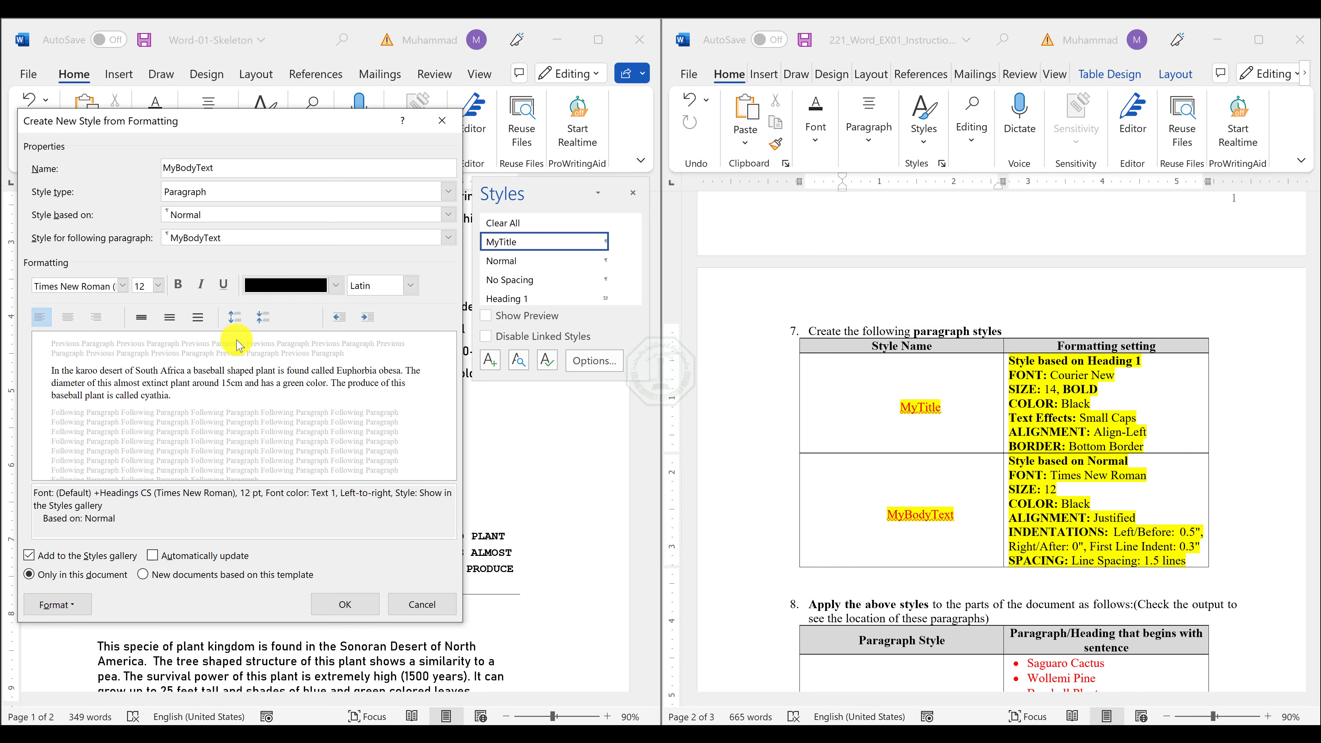
Set the MyBodyText style's paragraph alignment to Justified.
{"action": "left_click", "coordinate": [57, 605]}
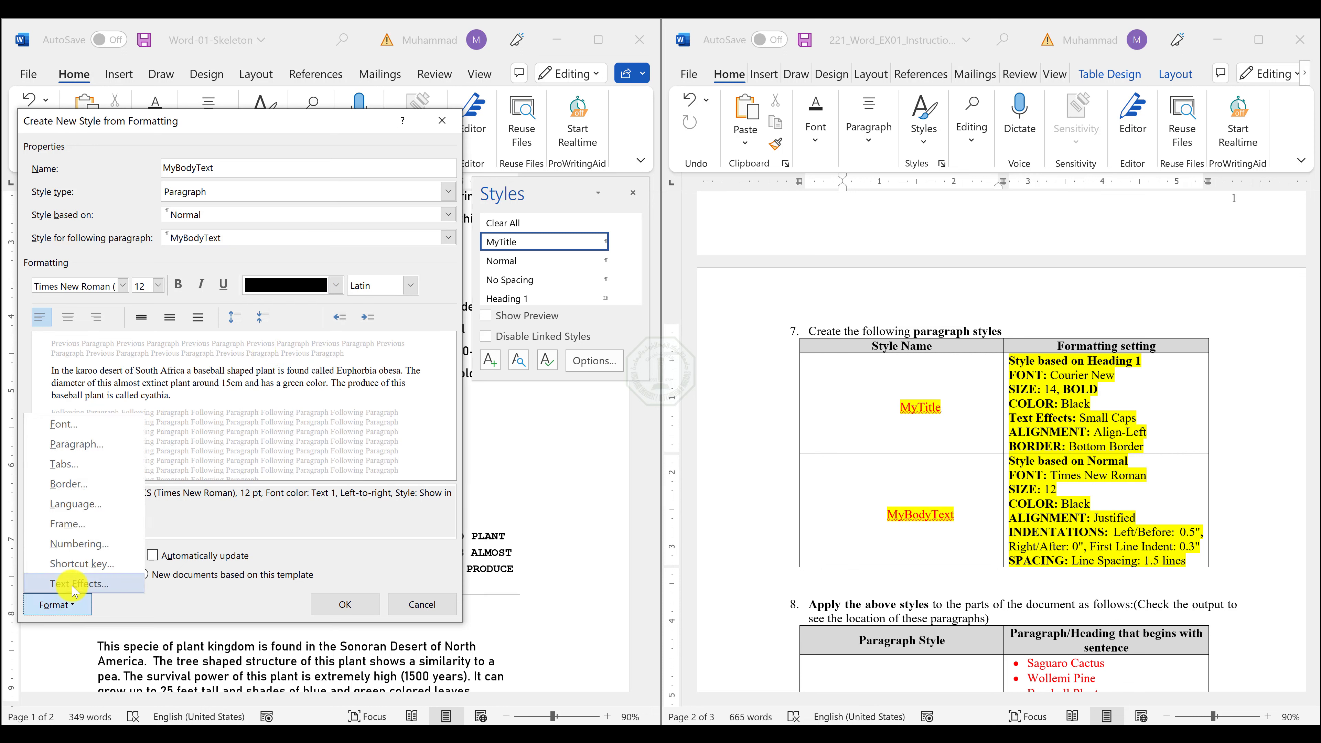
{"action": "left_click", "coordinate": [86, 441]}
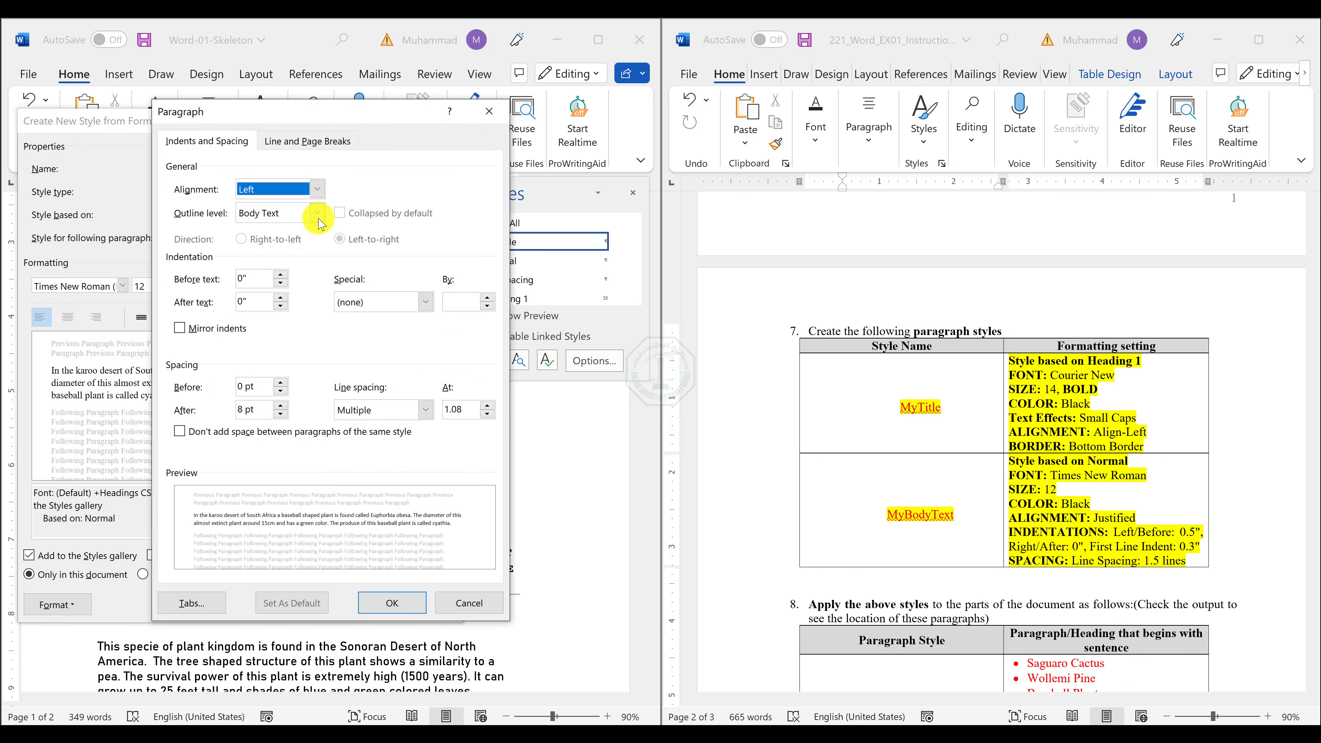
{"action": "left_click", "coordinate": [294, 189]}
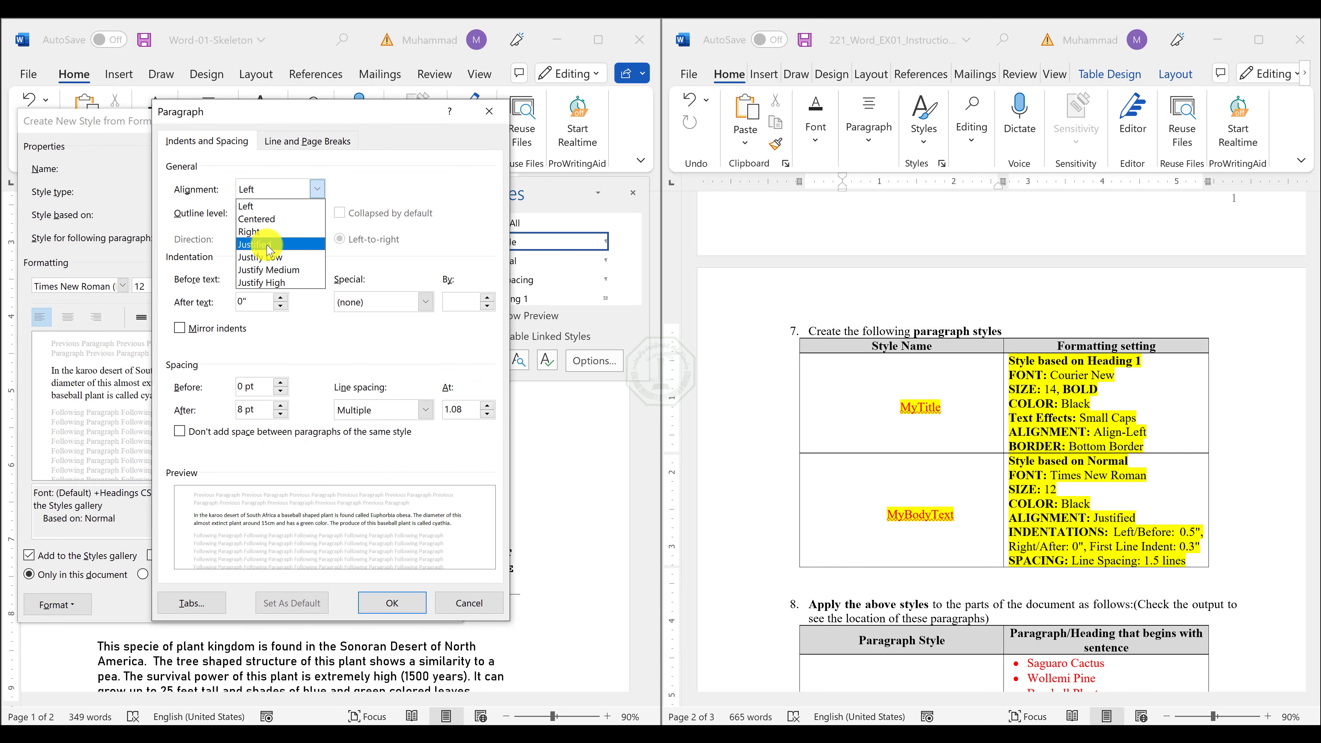
{"action": "left_click", "coordinate": [280, 243]}
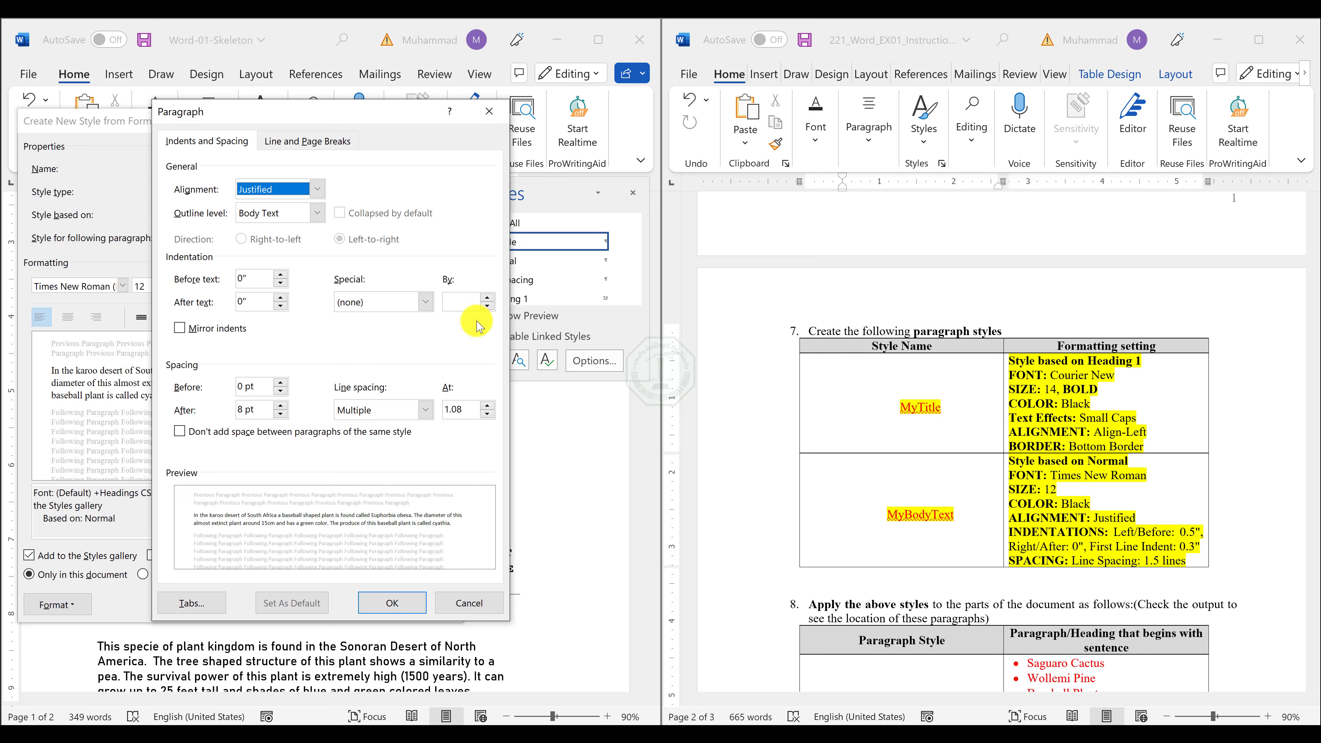
Set the MyBodyText style's indentation to 0.5" before text with a first line indent of 0.3".
{"action": "left_click", "coordinate": [281, 275]}
{"action": "left_click", "coordinate": [281, 274]}
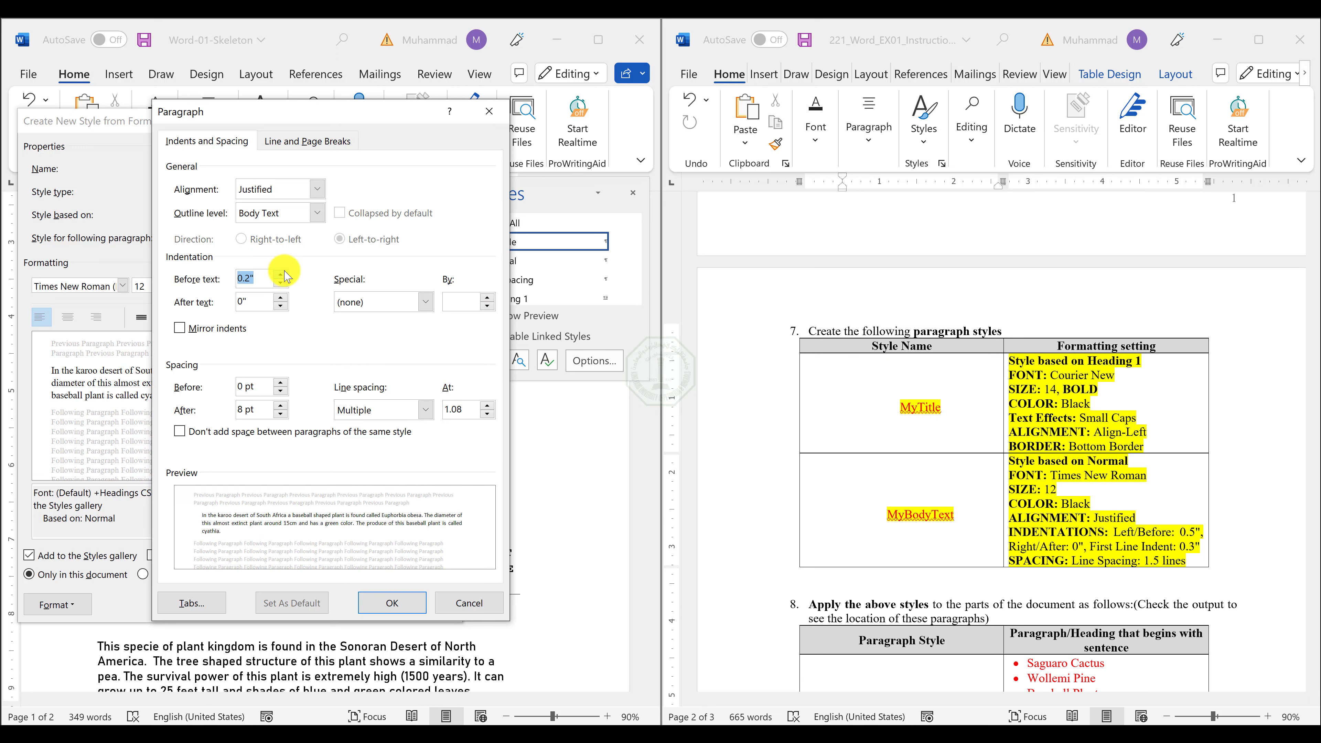
{"action": "left_click", "coordinate": [280, 274]}
{"action": "left_click", "coordinate": [280, 275]}
{"action": "left_click", "coordinate": [280, 274]}
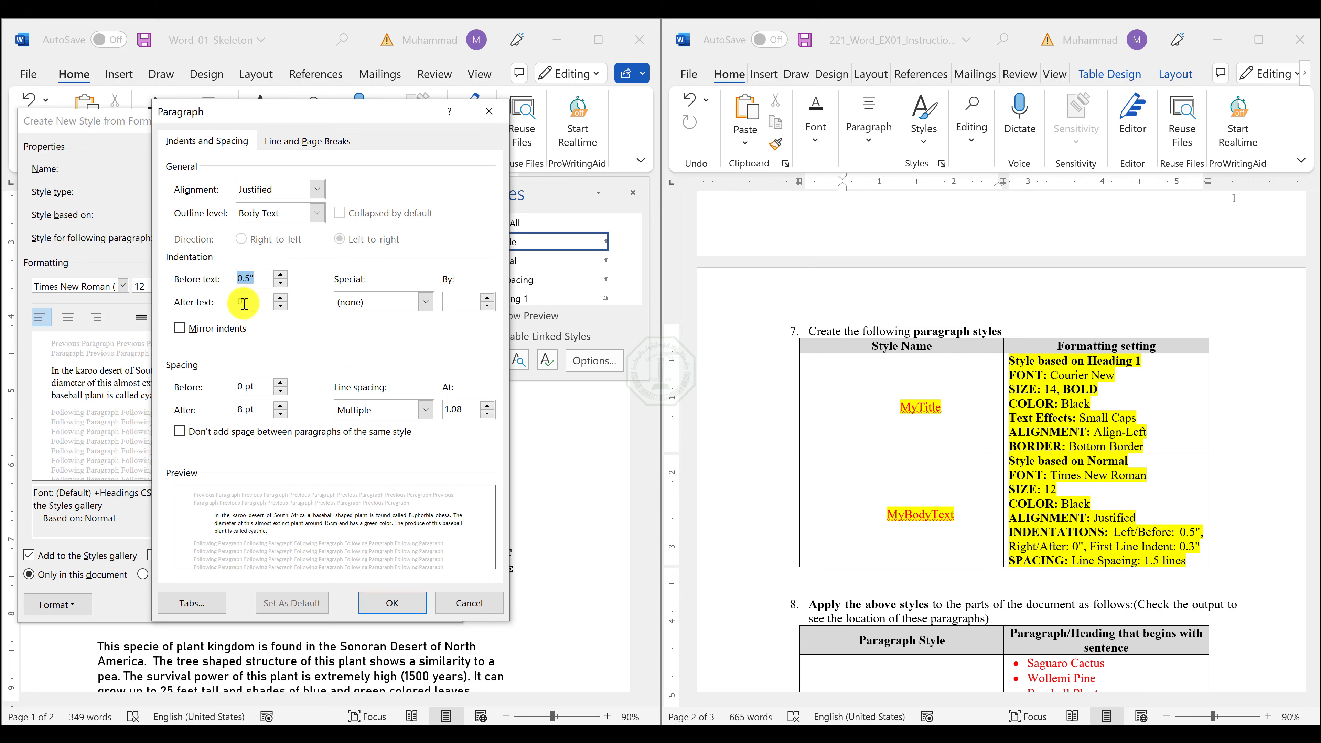
{"action": "left_click", "coordinate": [408, 307]}
{"action": "left_click", "coordinate": [363, 332]}
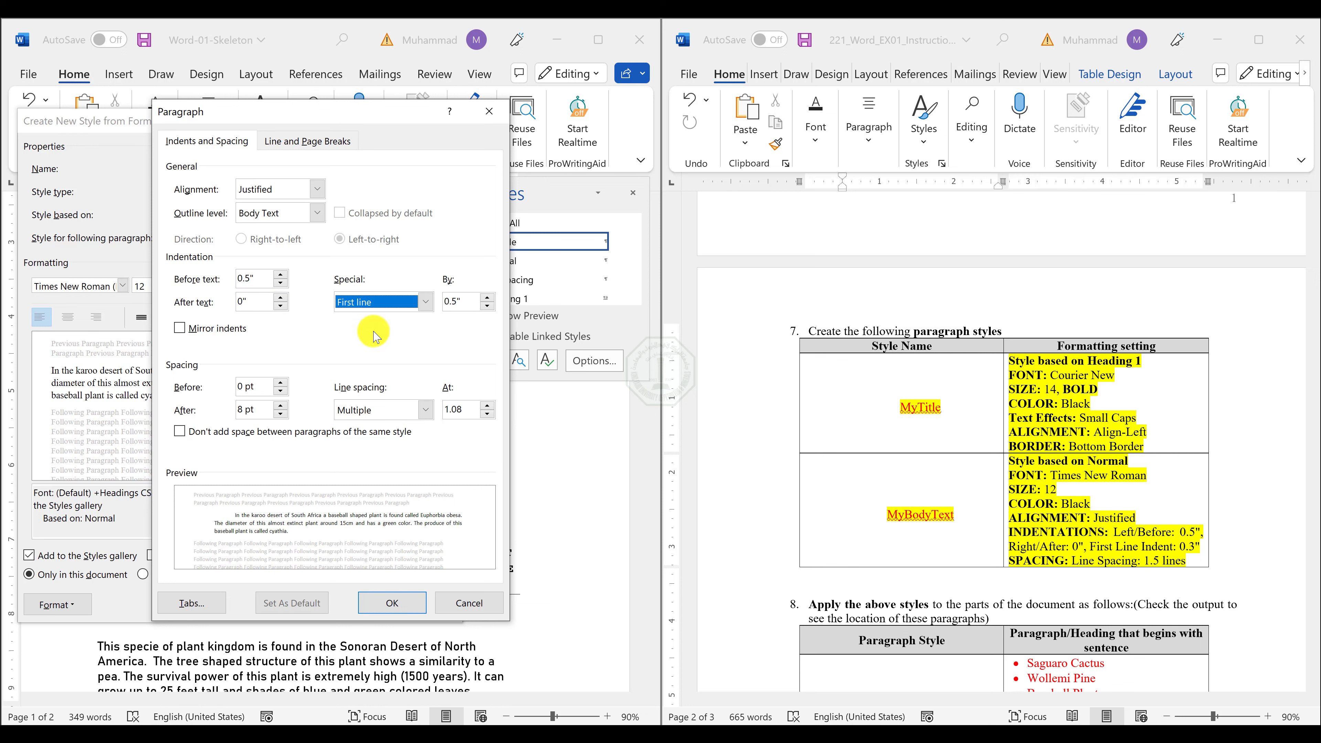
{"action": "left_click", "coordinate": [487, 306]}
{"action": "left_click", "coordinate": [487, 307]}
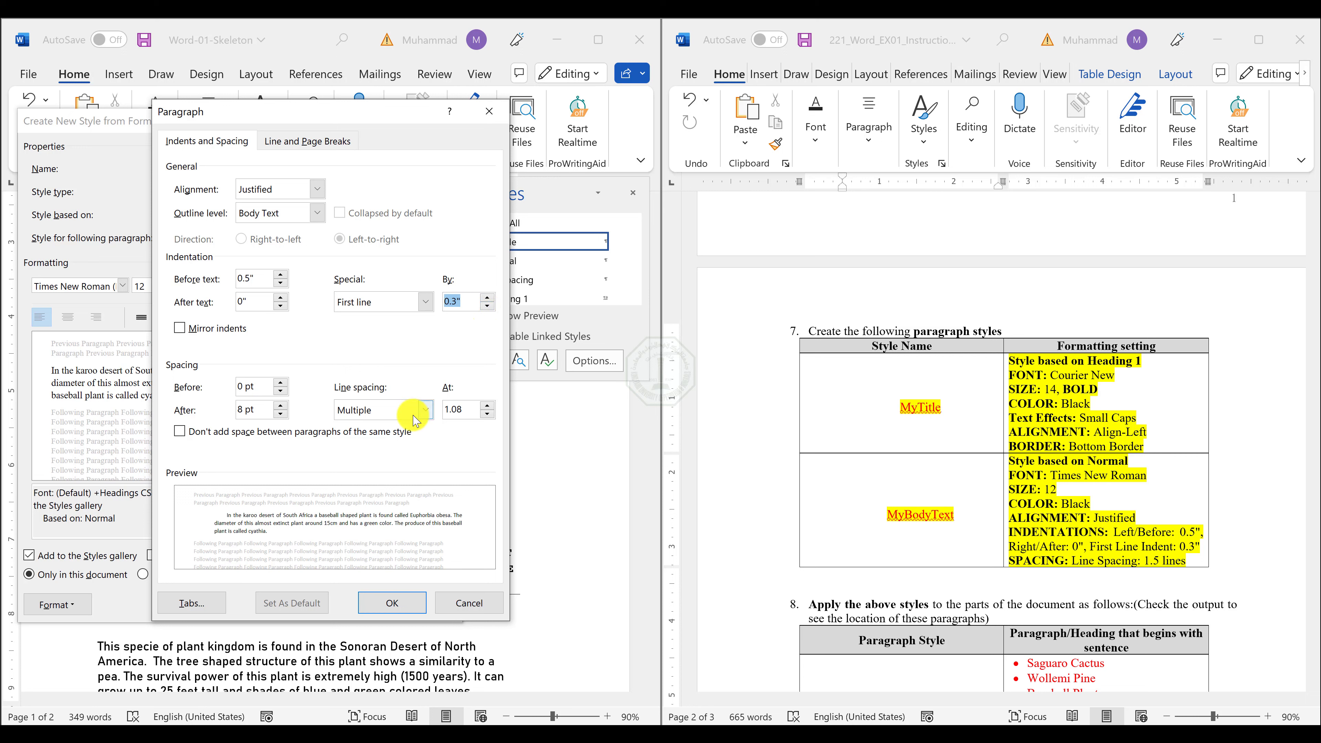
Set the MyBodyText style's line spacing to 1.5 lines and finish creating the style.
{"action": "left_click", "coordinate": [376, 420]}
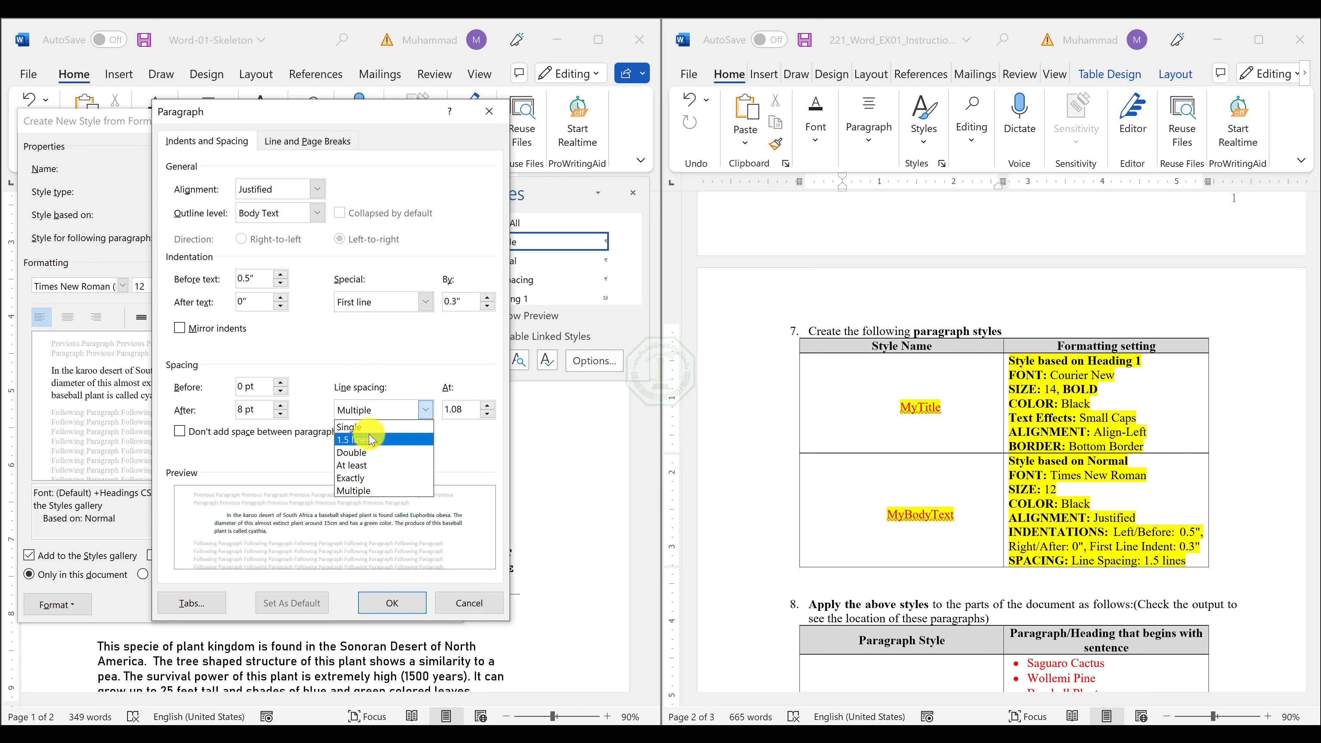
{"action": "left_click", "coordinate": [371, 439]}
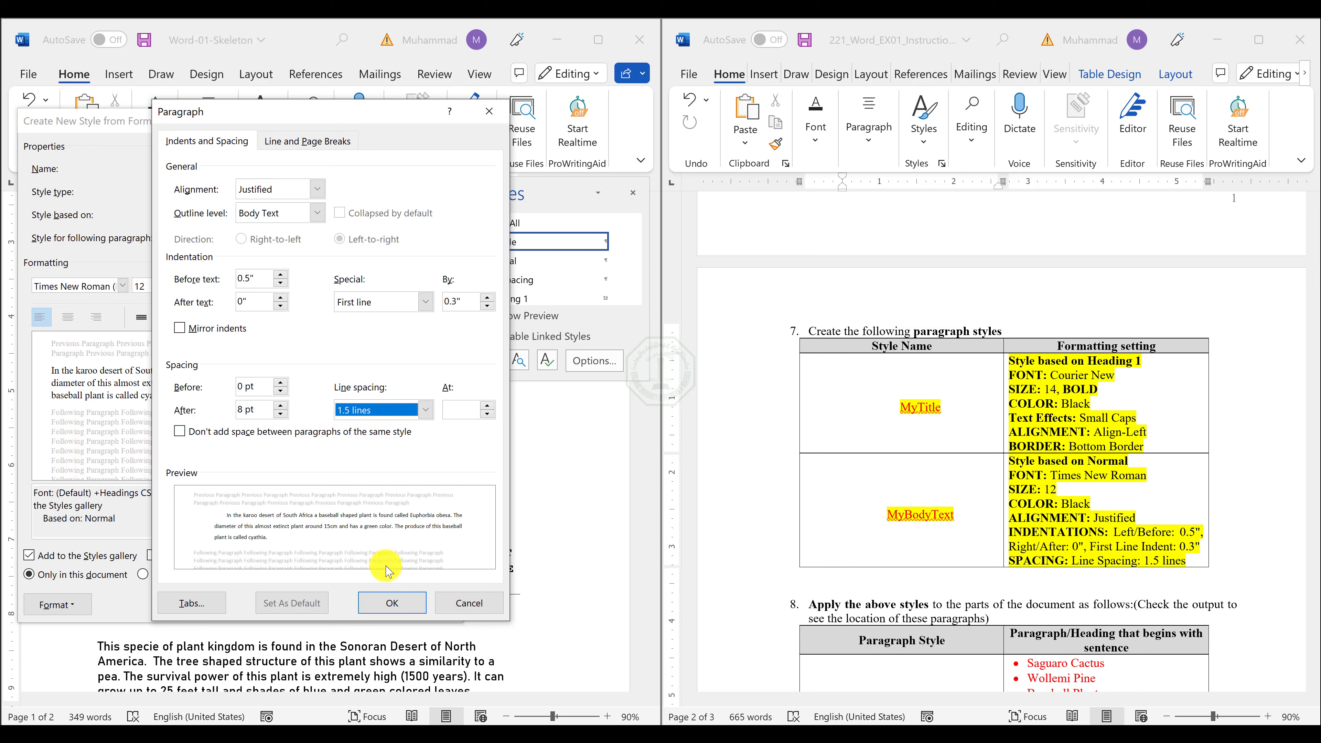
{"action": "left_click", "coordinate": [391, 603]}
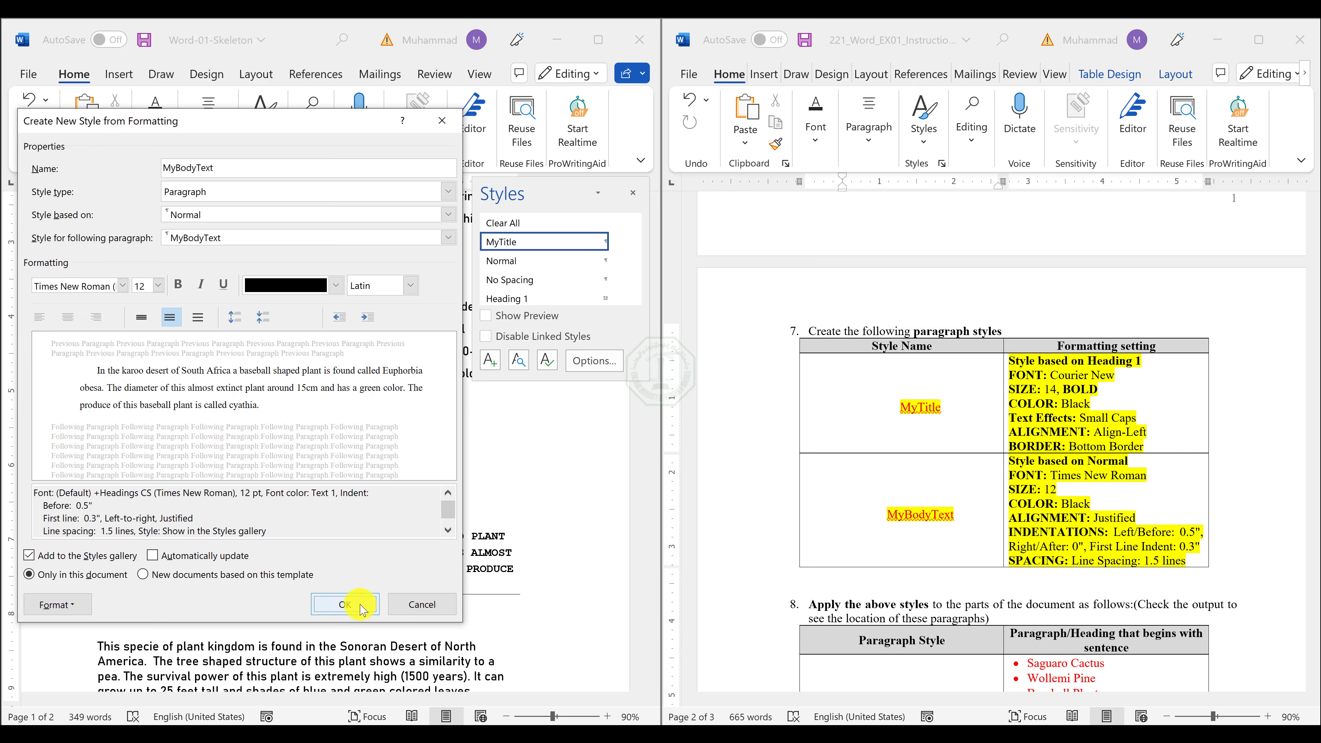
{"action": "left_click", "coordinate": [345, 604]}
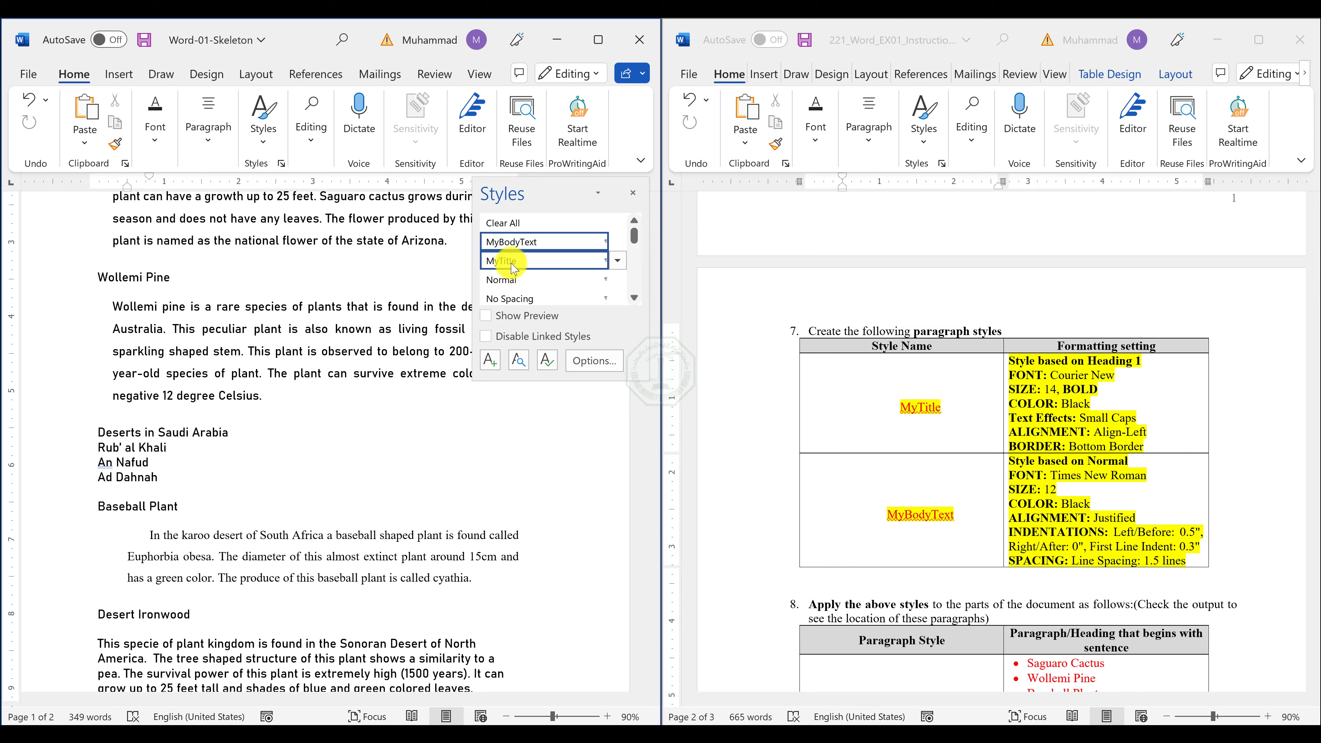
{"action": "mouse_move", "coordinate": [527, 247]}
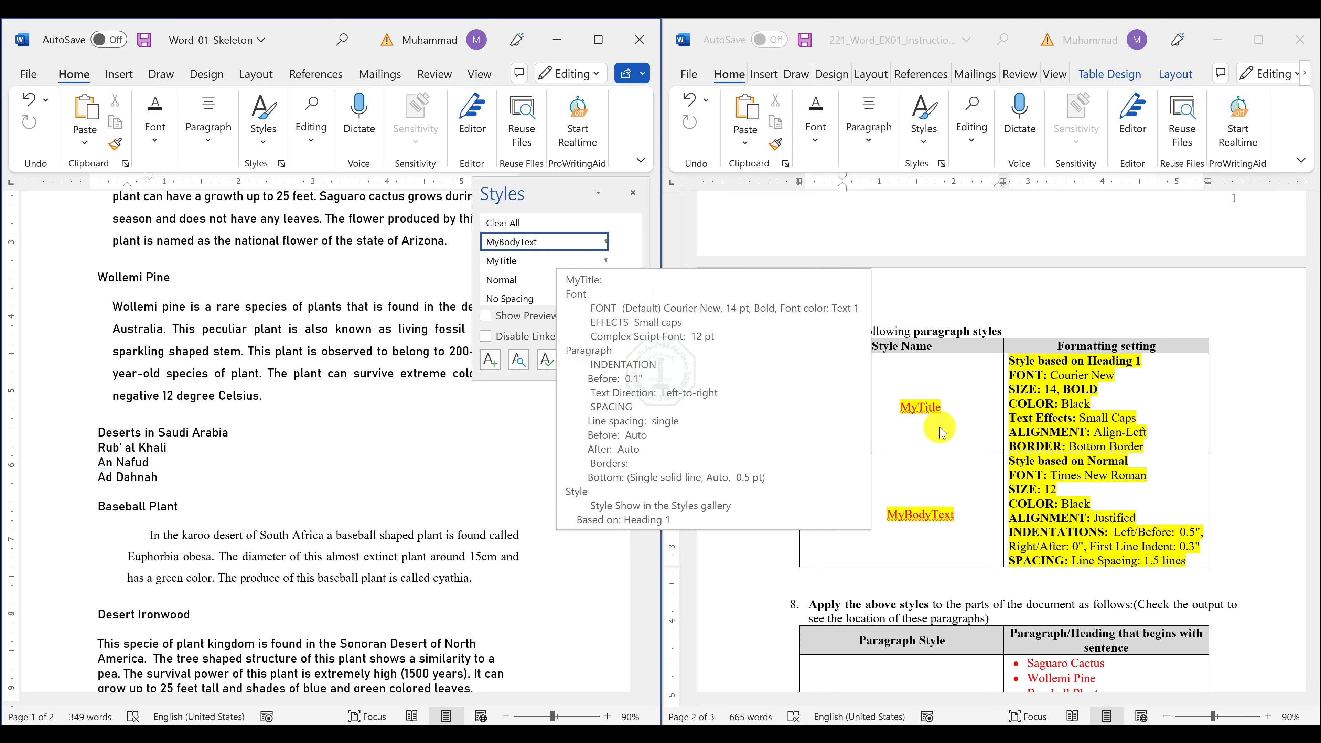
Apply the MyTitle style to the Saguaro Cactus, Wollemi Pine, Baseball Plant, Desert Ironwood, List of deserts by area and Barrel Cactus headings.
{"action": "scroll", "coordinate": [923, 603], "scroll_direction": "down", "scroll_amount": 5}
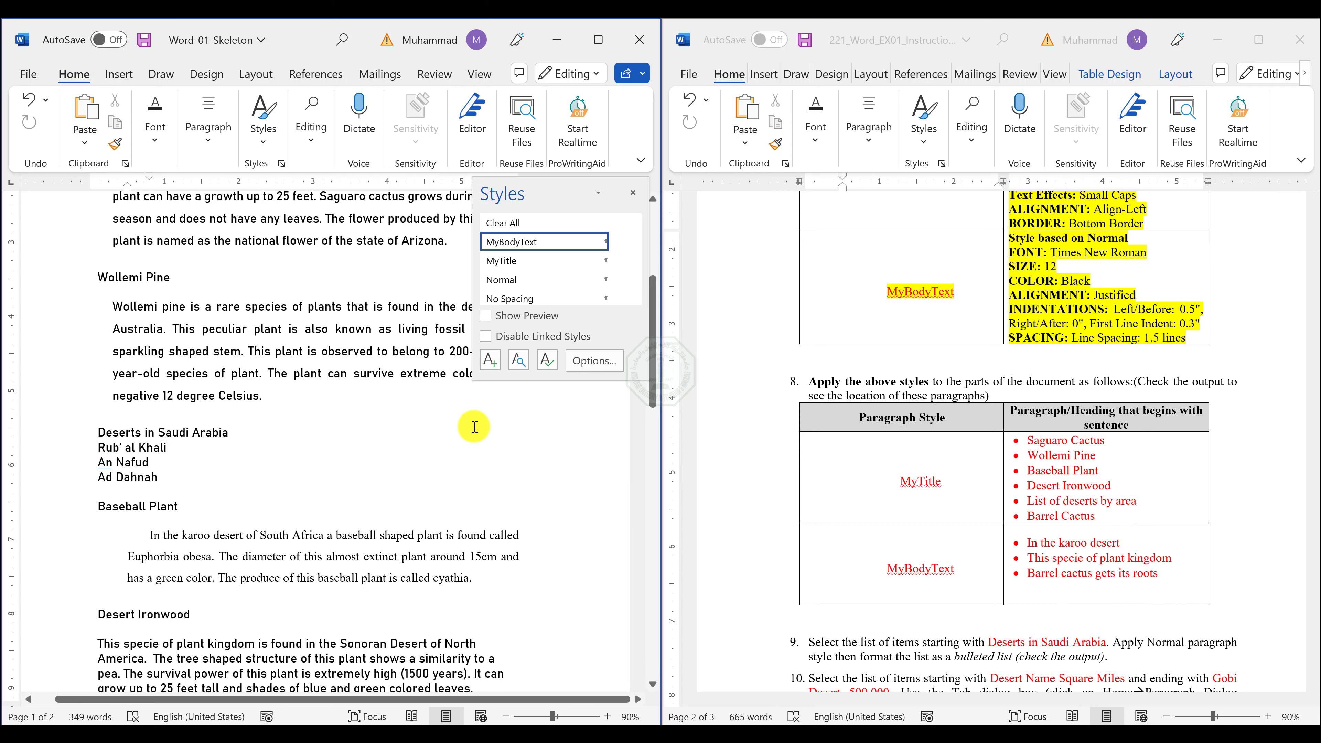
{"action": "left_click", "coordinate": [232, 389]}
{"action": "scroll", "coordinate": [228, 387], "scroll_direction": "up", "scroll_amount": 3}
{"action": "scroll", "coordinate": [224, 385], "scroll_direction": "up", "scroll_amount": 2}
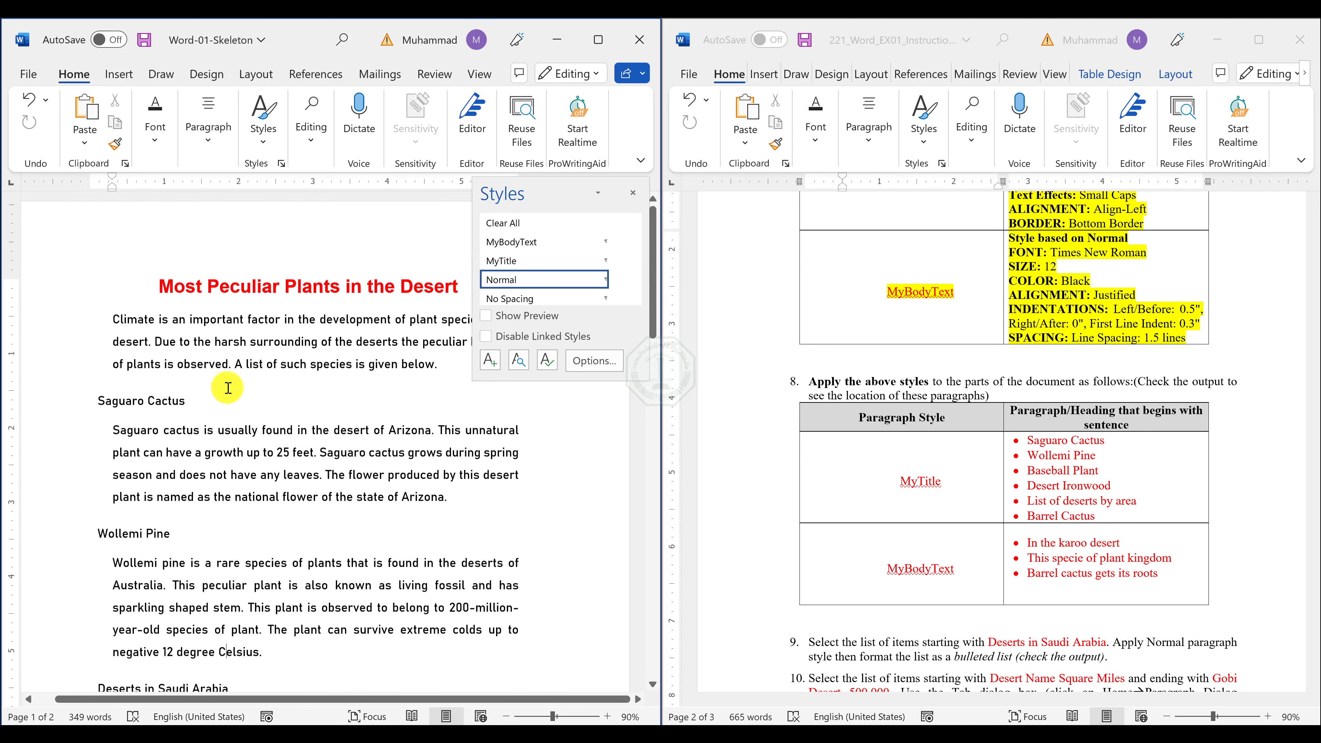
{"action": "triple_click", "coordinate": [141, 407]}
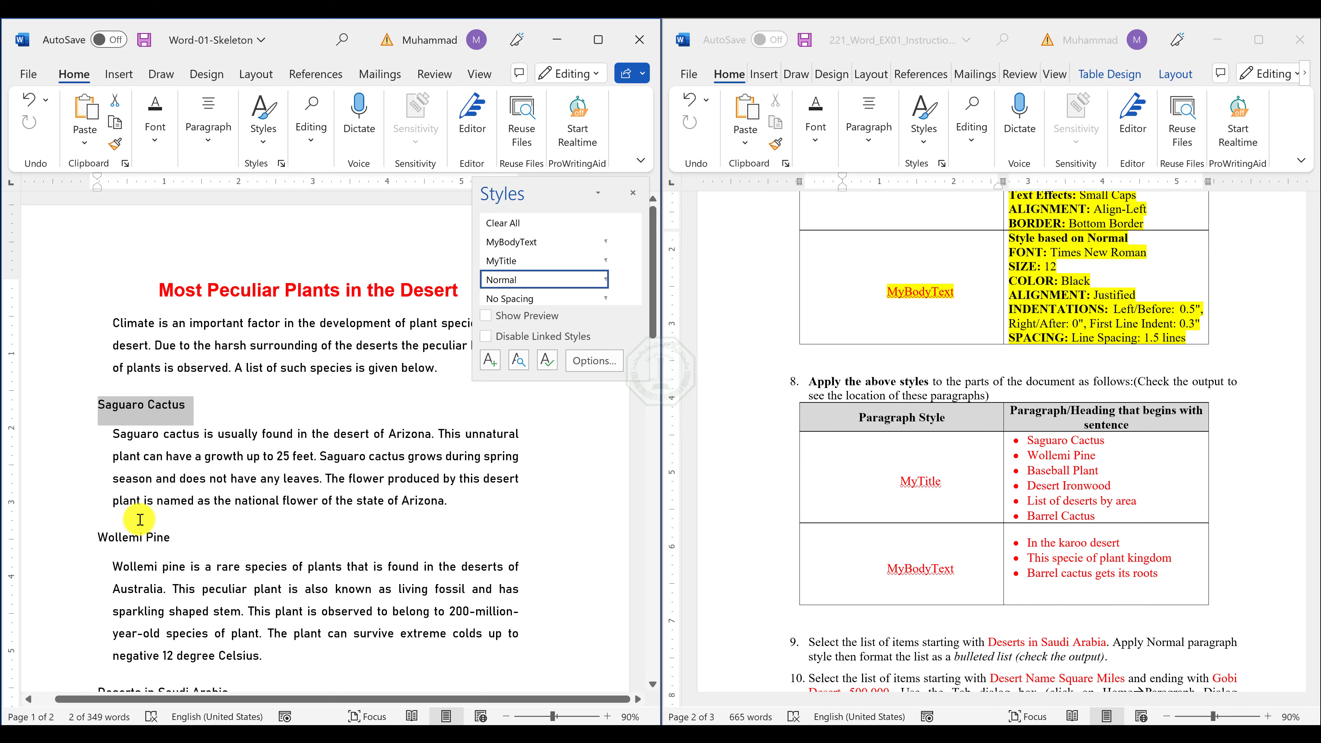
{"action": "left_click", "coordinate": [137, 530], "text": "ctrl"}
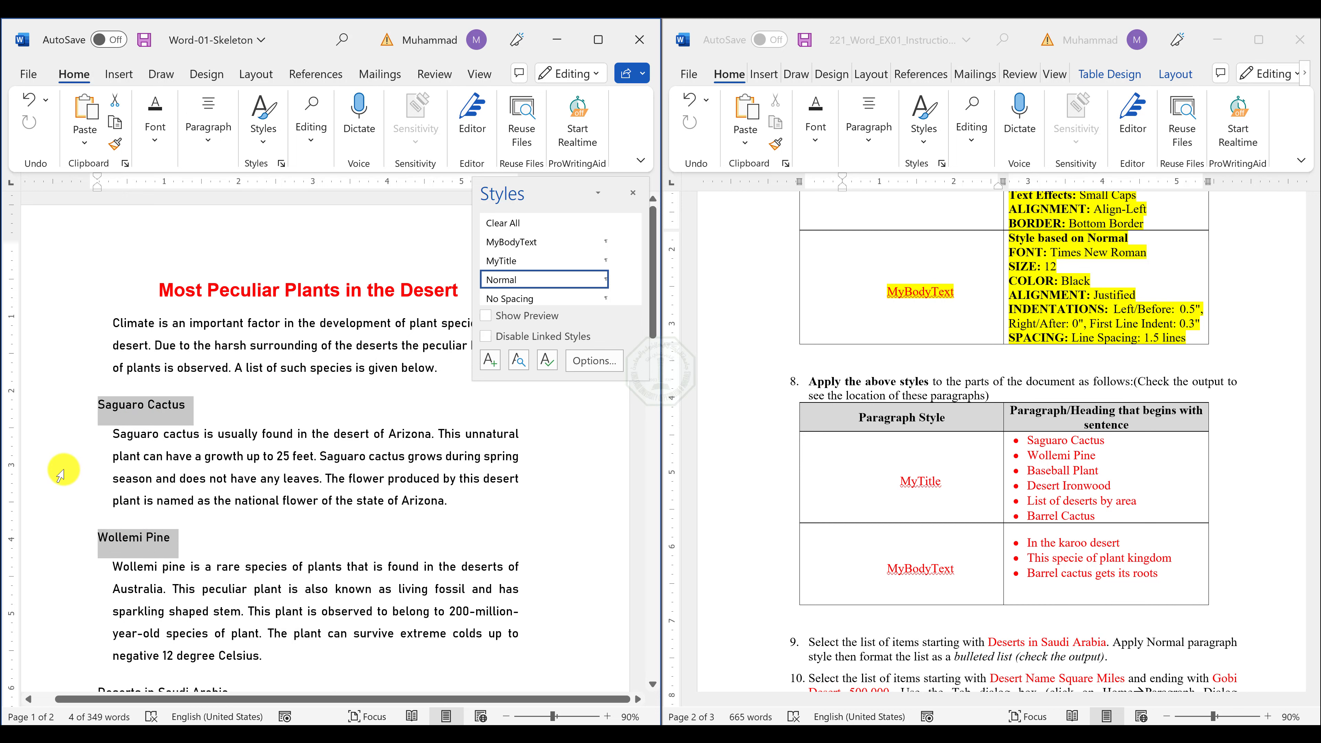
{"action": "scroll", "coordinate": [61, 472], "scroll_direction": "down", "scroll_amount": 2}
{"action": "scroll", "coordinate": [61, 473], "scroll_direction": "down", "scroll_amount": 4}
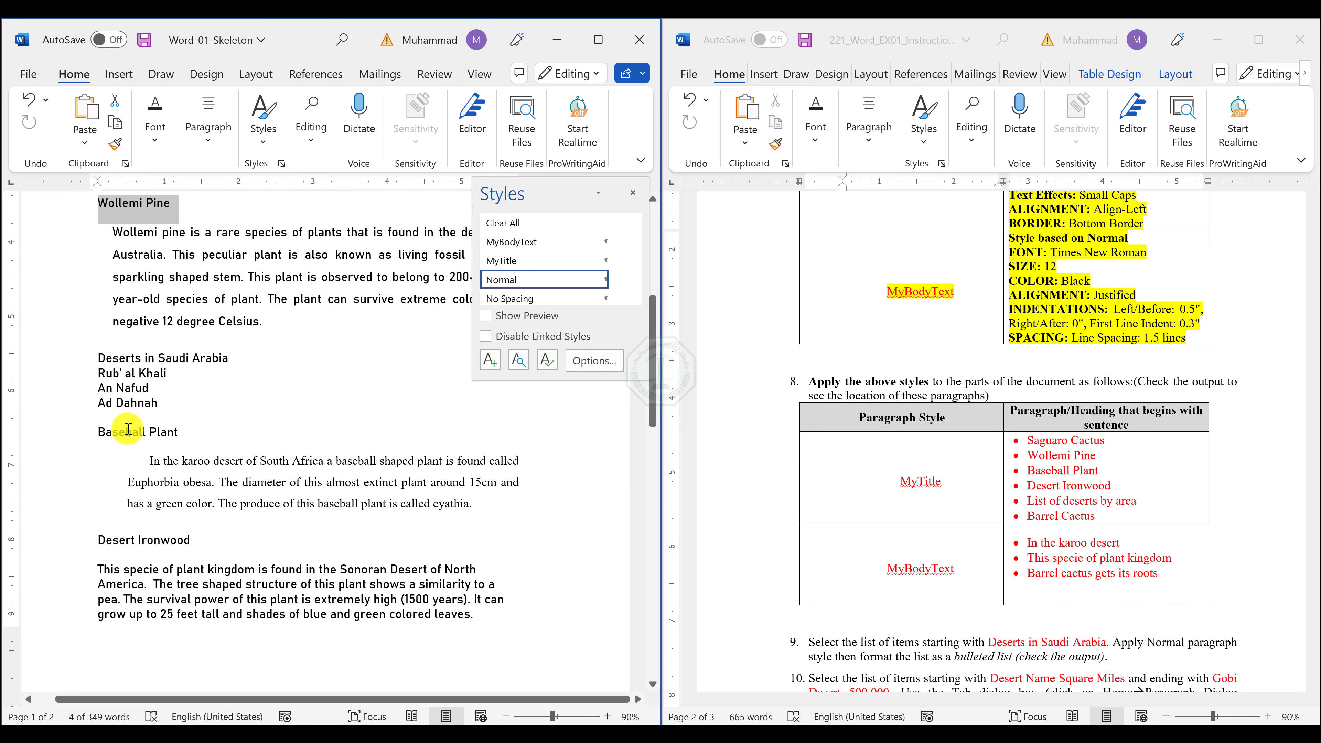
{"action": "left_click", "coordinate": [128, 429], "text": "ctrl"}
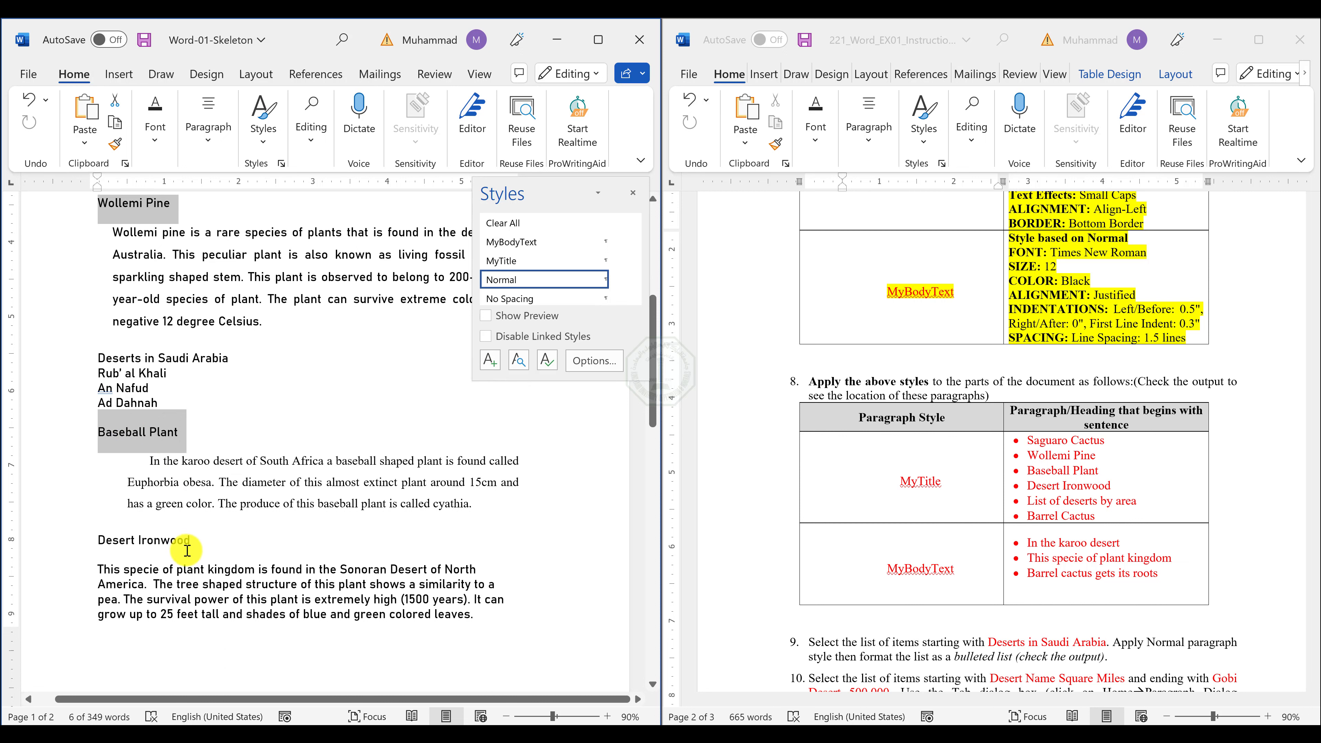
{"action": "left_click", "coordinate": [167, 546], "text": "ctrl"}
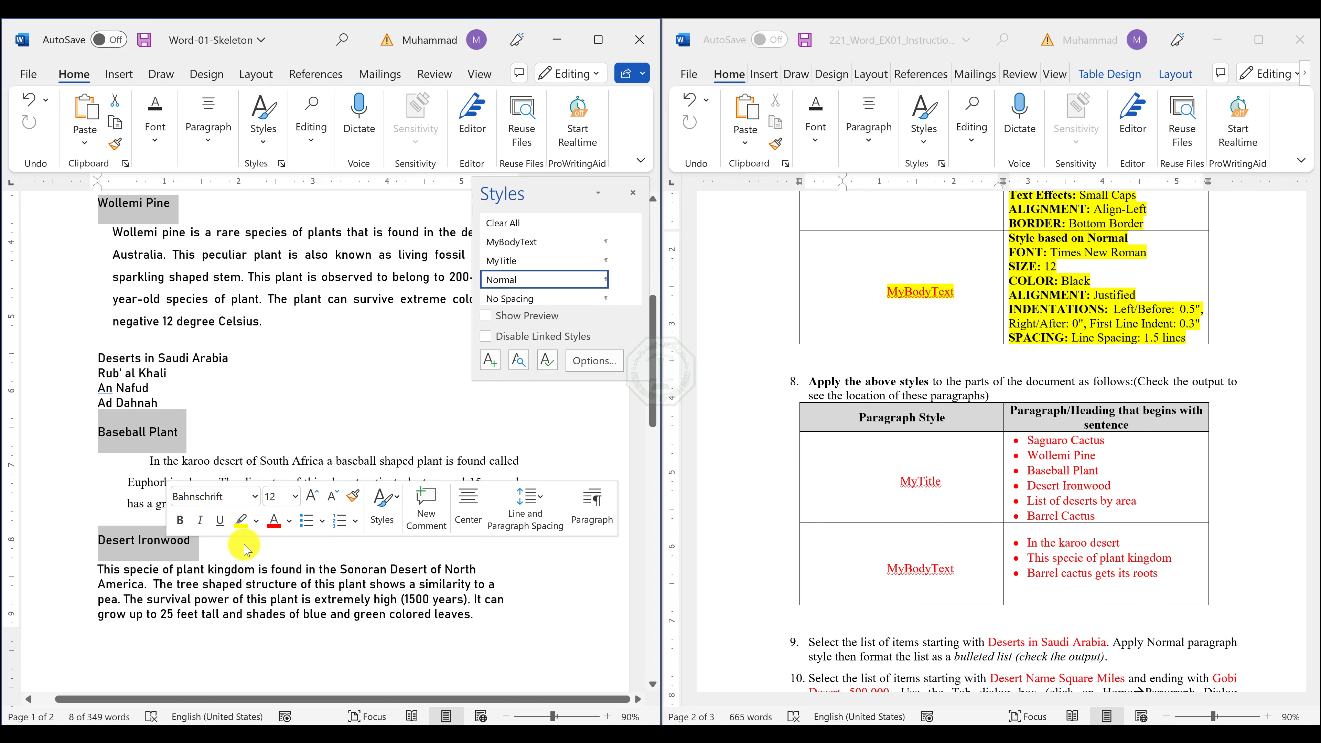
{"action": "scroll", "coordinate": [244, 543], "scroll_direction": "down", "scroll_amount": 5}
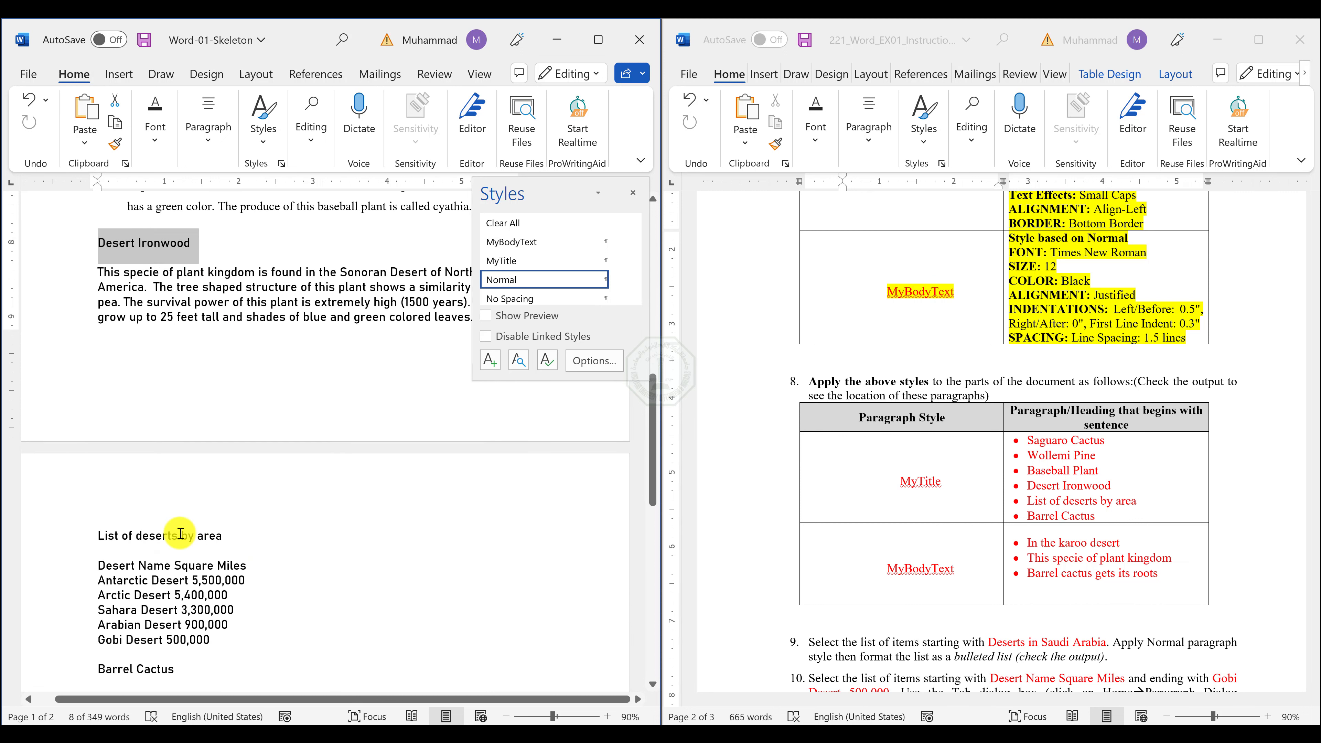
{"action": "left_click", "coordinate": [180, 533], "text": "ctrl"}
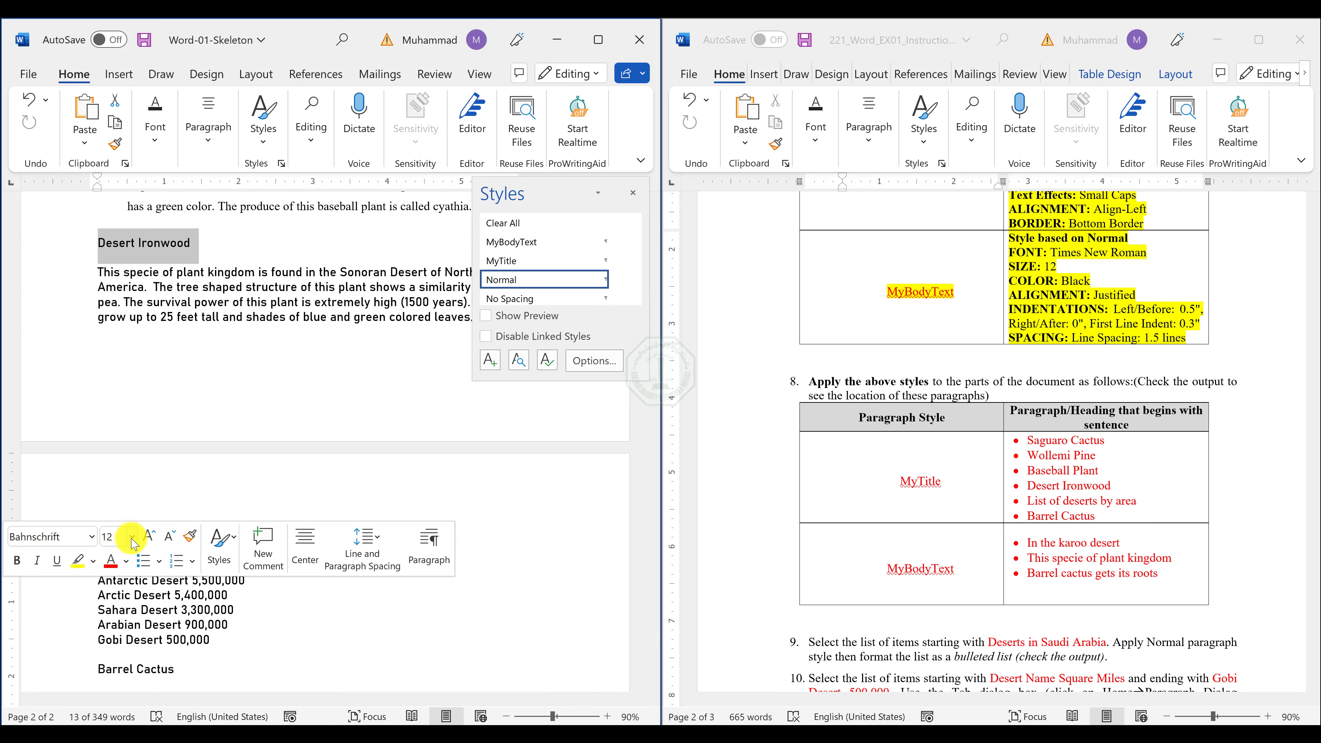
{"action": "scroll", "coordinate": [156, 518], "scroll_direction": "down", "scroll_amount": 3}
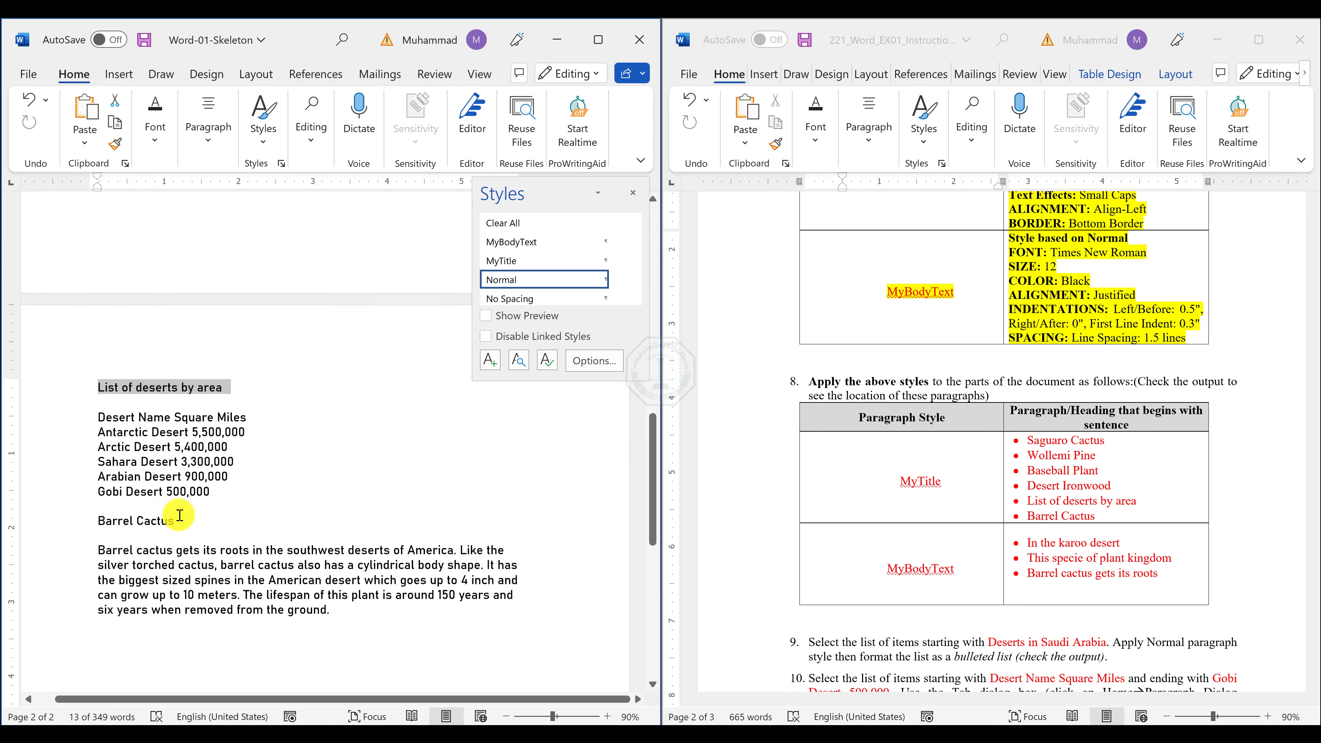
{"action": "left_click", "coordinate": [156, 517], "text": "ctrl"}
{"action": "scroll", "coordinate": [289, 406], "scroll_direction": "up", "scroll_amount": 4}
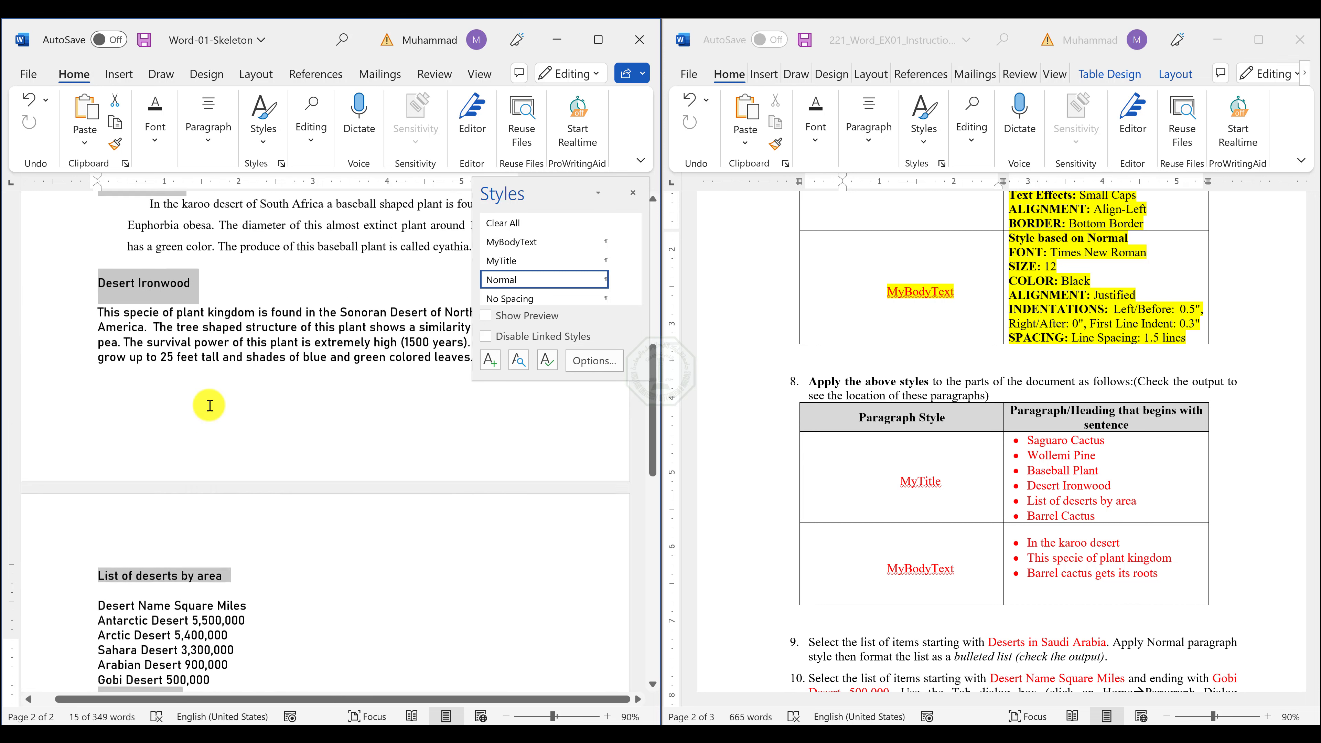
{"action": "scroll", "coordinate": [209, 405], "scroll_direction": "up", "scroll_amount": 2}
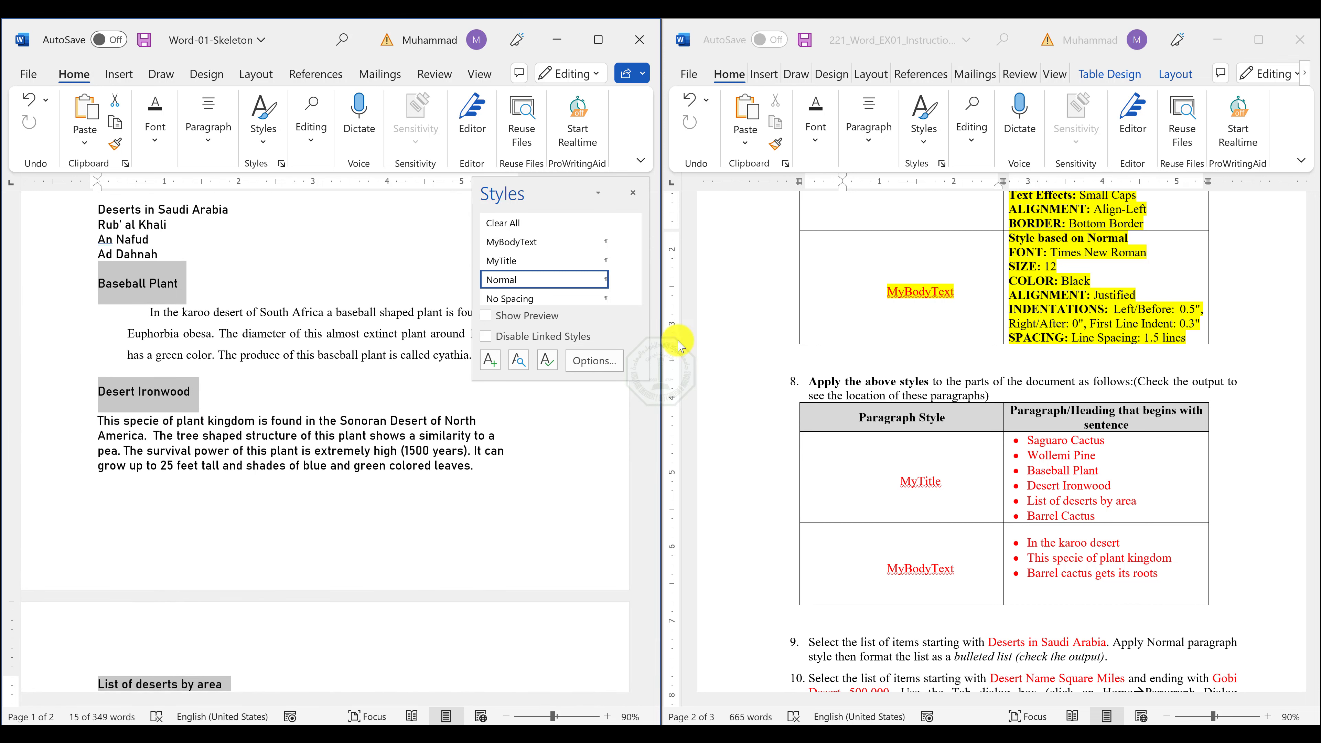
{"action": "left_click", "coordinate": [517, 262]}
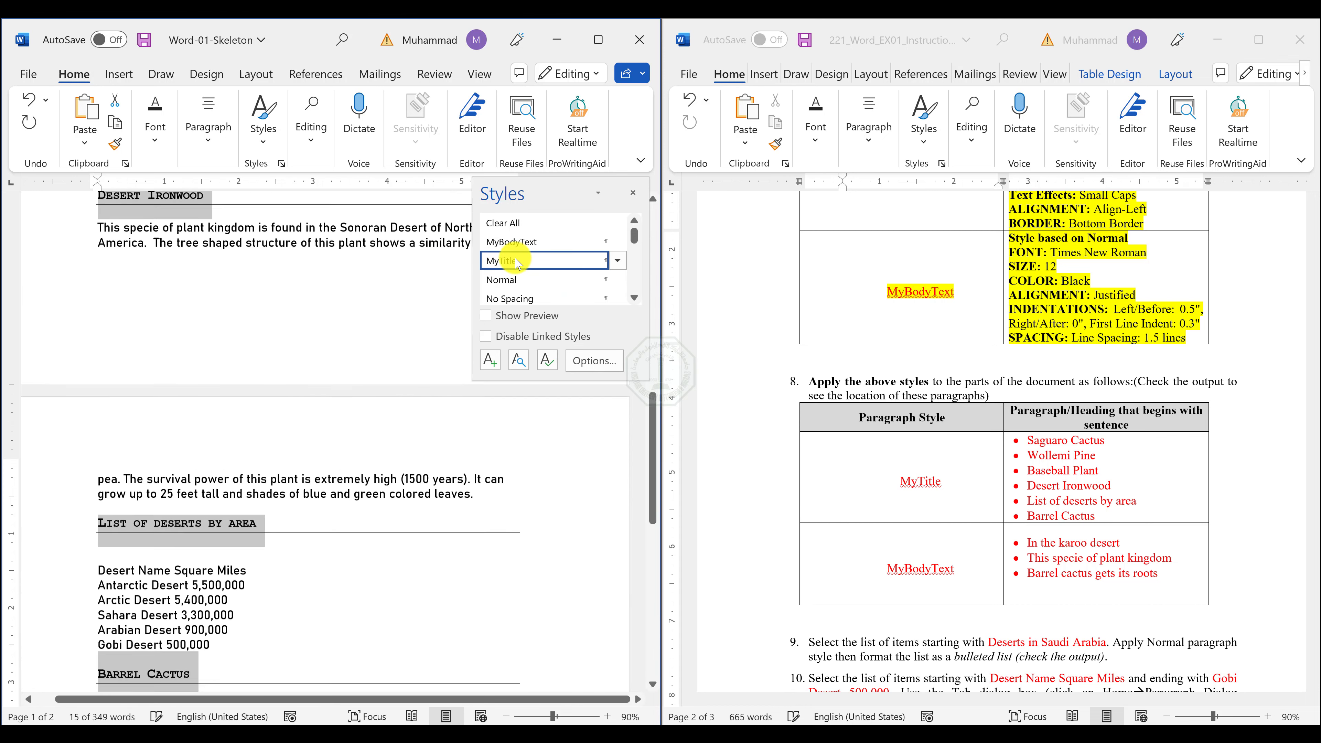
Review the restyled headings and reread exercise items 5 to 8 in the instructions to find which paragraphs need MyBodyText.
{"action": "scroll", "coordinate": [291, 365], "scroll_direction": "up", "scroll_amount": 3}
{"action": "scroll", "coordinate": [209, 384], "scroll_direction": "up", "scroll_amount": 7}
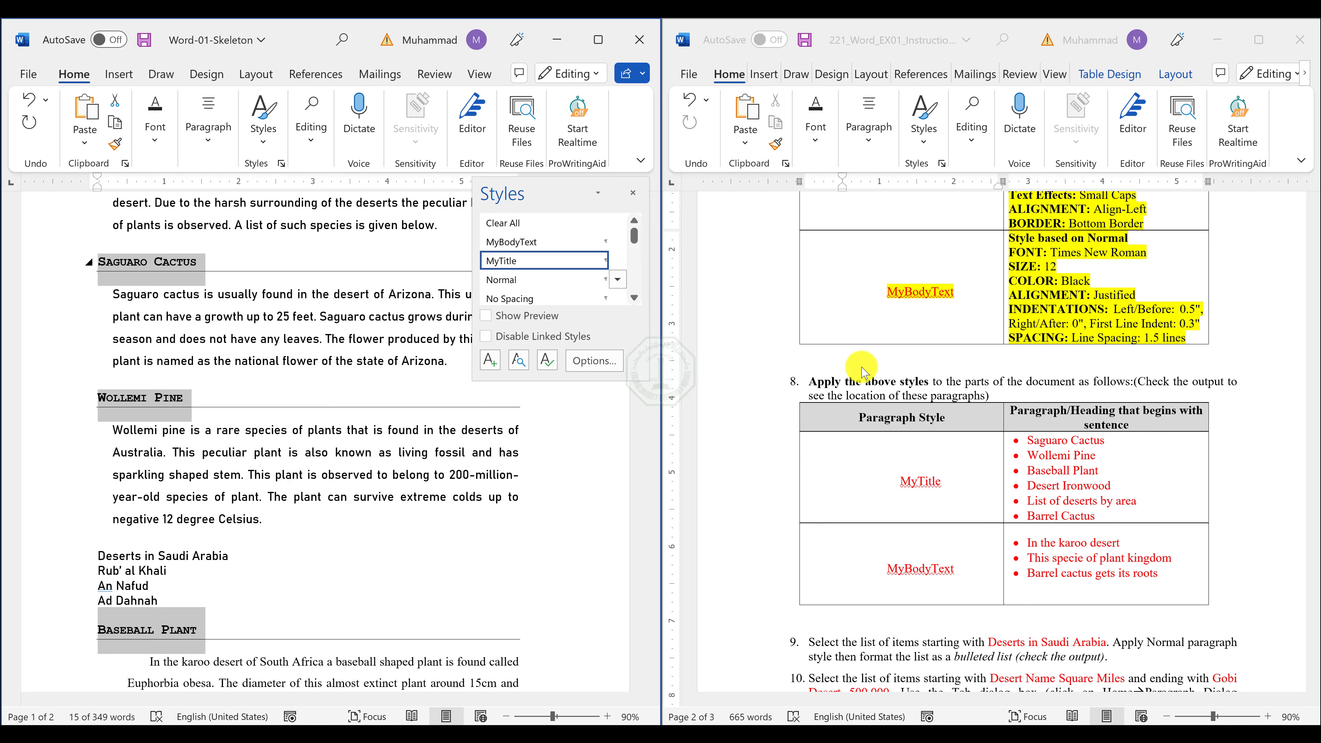
{"action": "scroll", "coordinate": [1236, 445], "scroll_direction": "up", "scroll_amount": 5}
{"action": "scroll", "coordinate": [1233, 447], "scroll_direction": "up", "scroll_amount": 5}
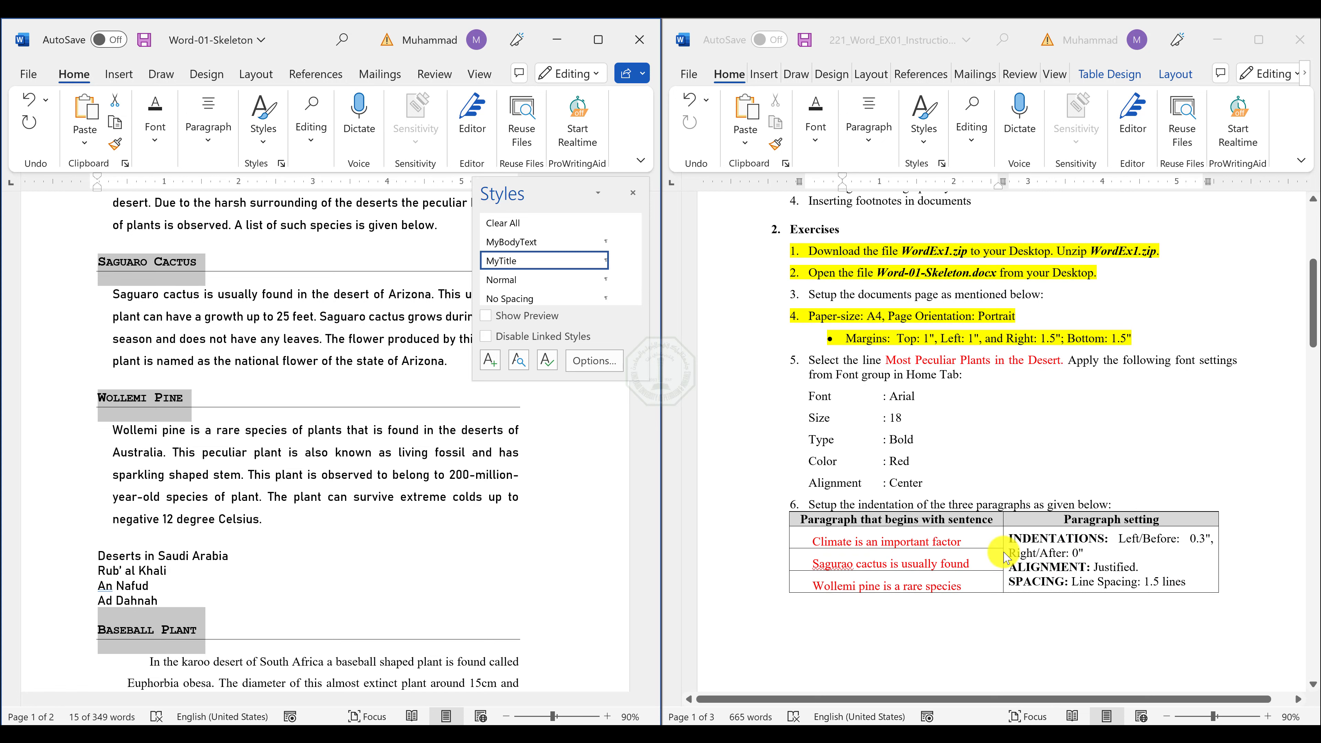
{"action": "scroll", "coordinate": [1003, 557], "scroll_direction": "down", "scroll_amount": 5}
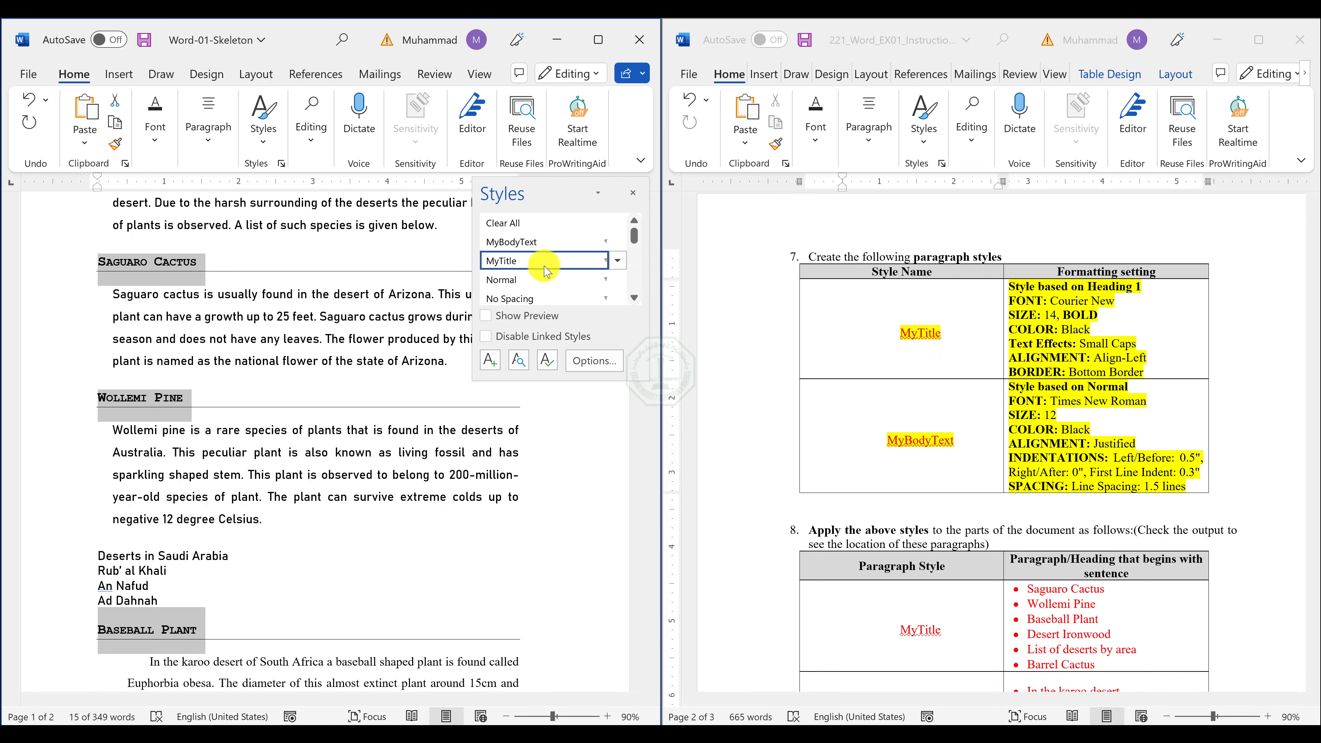
{"action": "scroll", "coordinate": [760, 374], "scroll_direction": "down", "scroll_amount": 3}
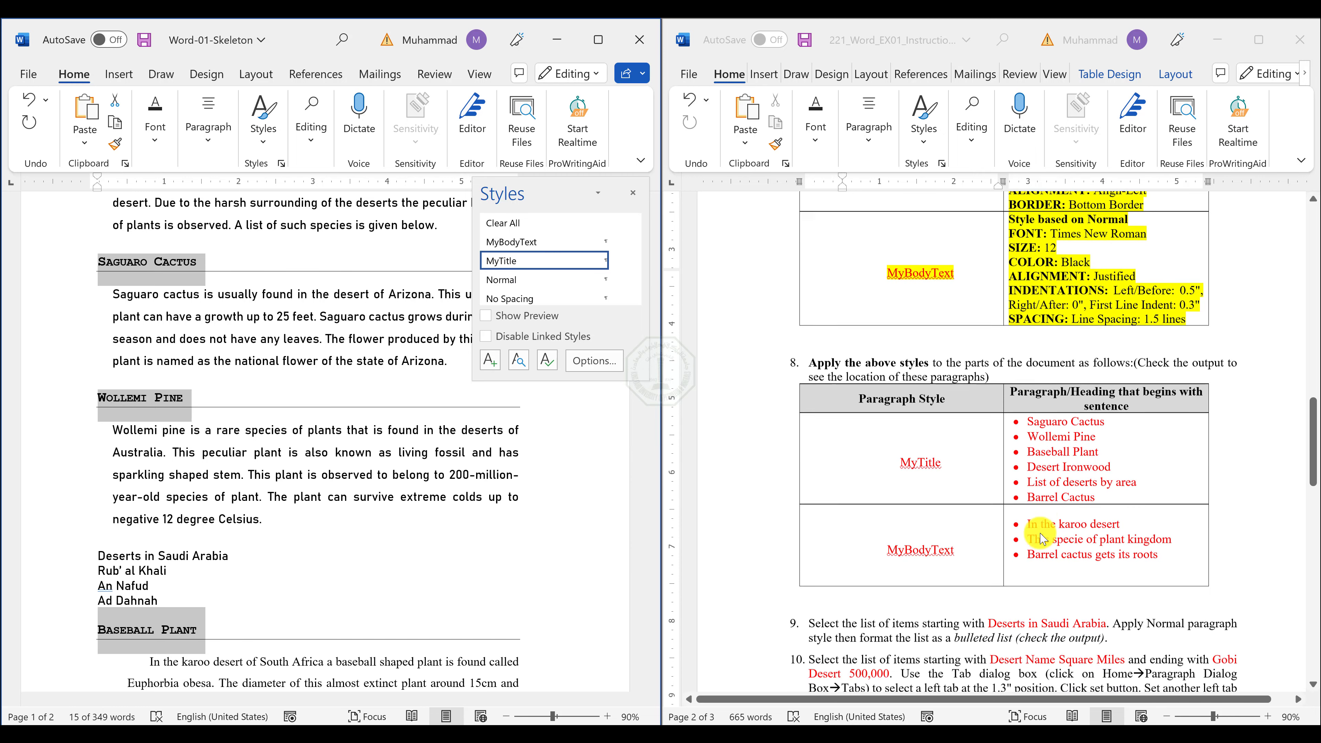
{"action": "scroll", "coordinate": [1041, 539], "scroll_direction": "down", "scroll_amount": 2}
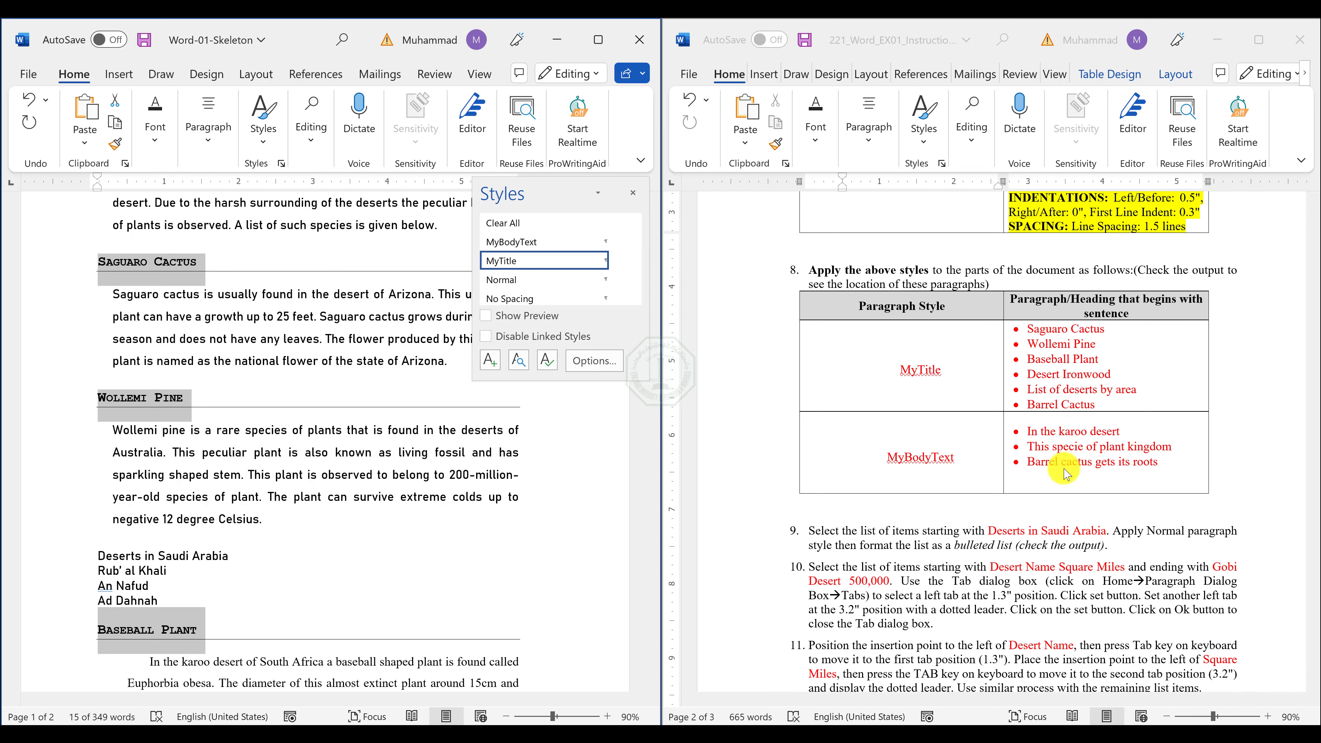
Apply the MyBodyText style to the paragraphs beginning "In the karoo desert", "This specie of plant kingdom" and "Barrel cactus gets its roots".
{"action": "scroll", "coordinate": [342, 486], "scroll_direction": "down", "scroll_amount": 3}
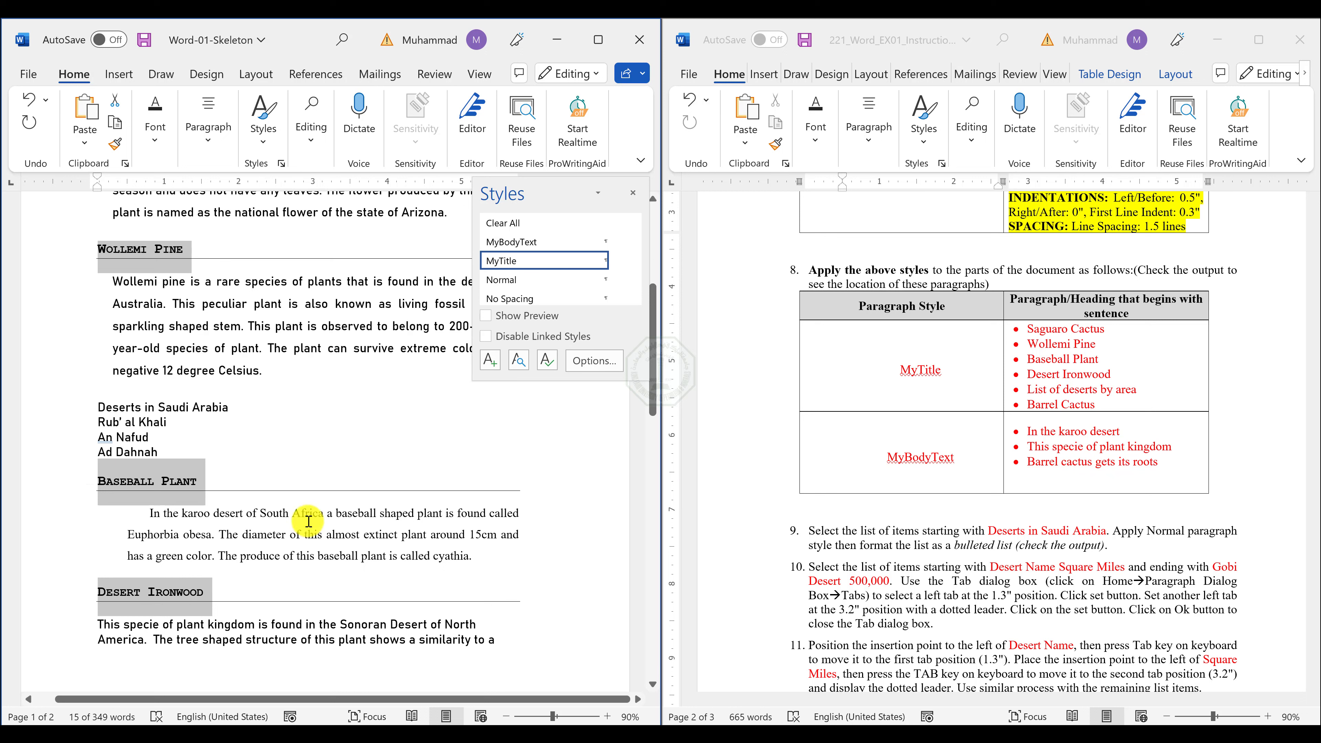
{"action": "left_click", "coordinate": [309, 521]}
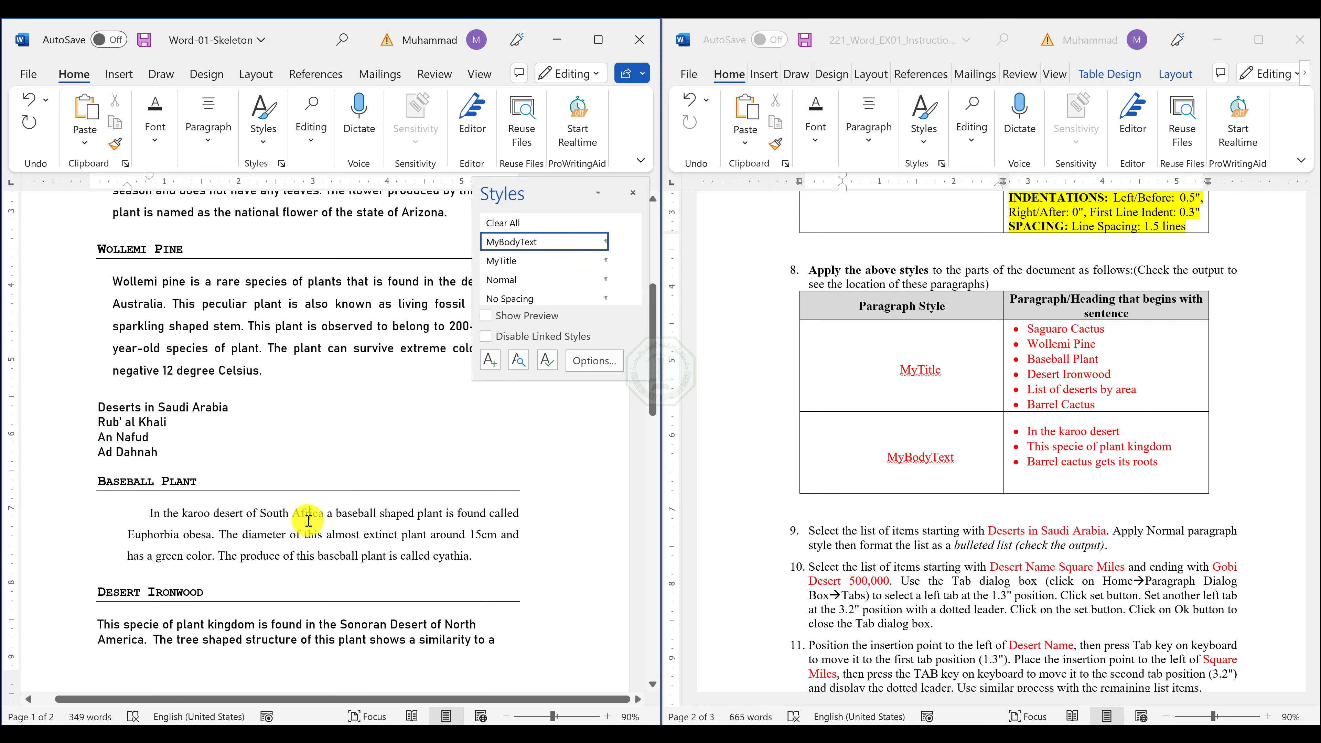
{"action": "triple_click", "coordinate": [288, 553]}
{"action": "scroll", "coordinate": [290, 556], "scroll_direction": "down", "scroll_amount": 2}
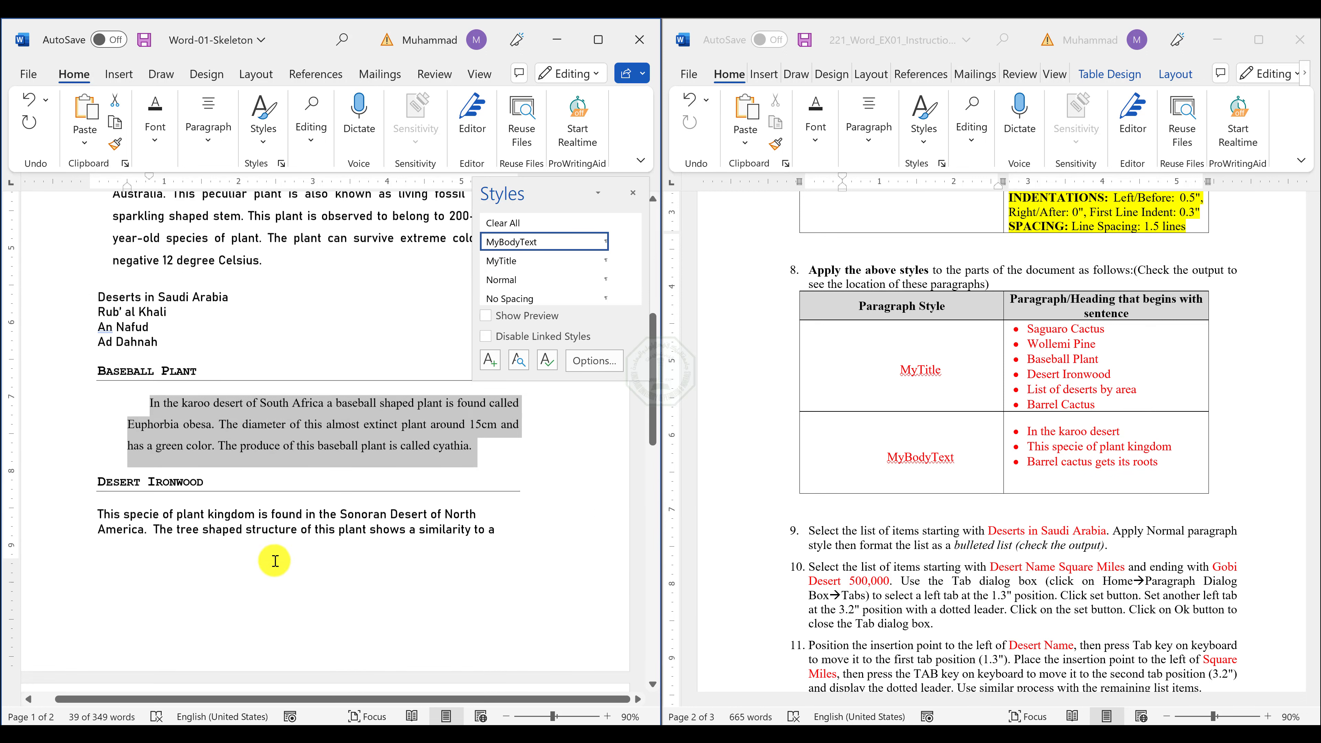
{"action": "triple_click", "coordinate": [210, 519], "text": "ctrl"}
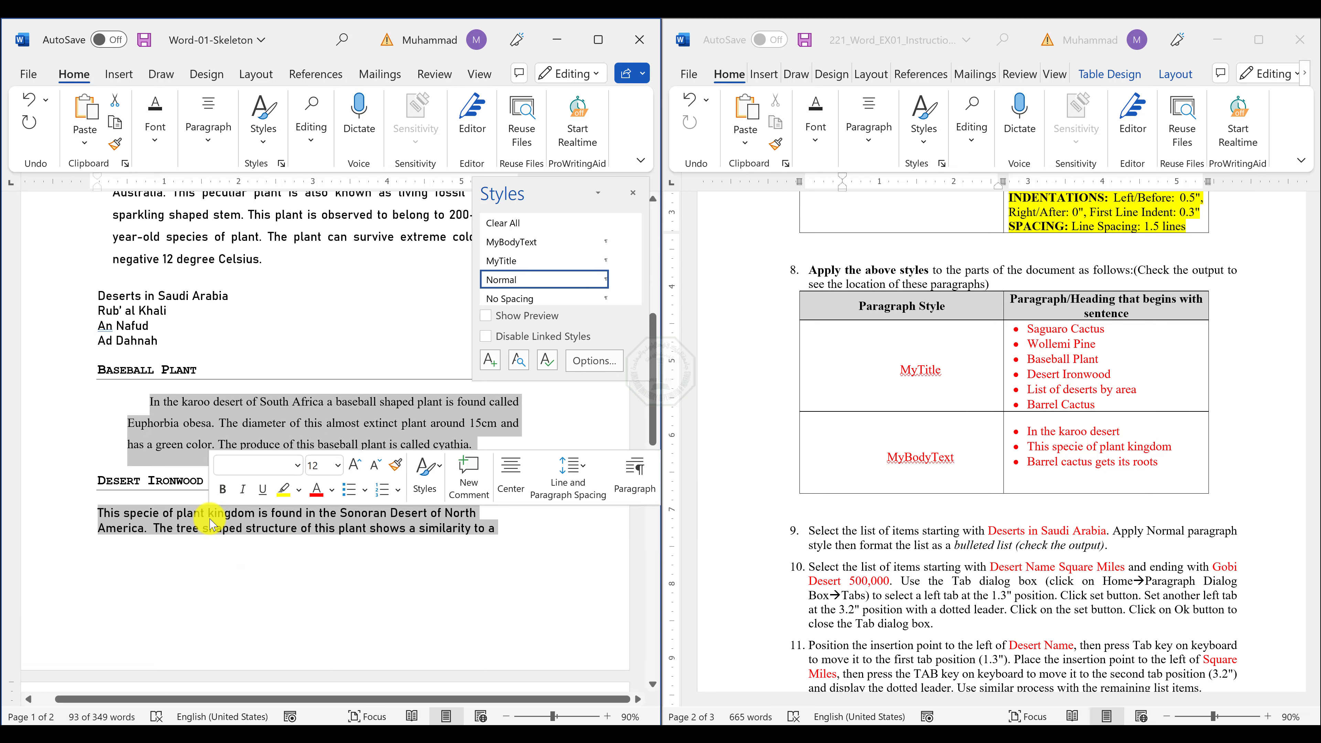
{"action": "scroll", "coordinate": [211, 522], "scroll_direction": "down", "scroll_amount": 5}
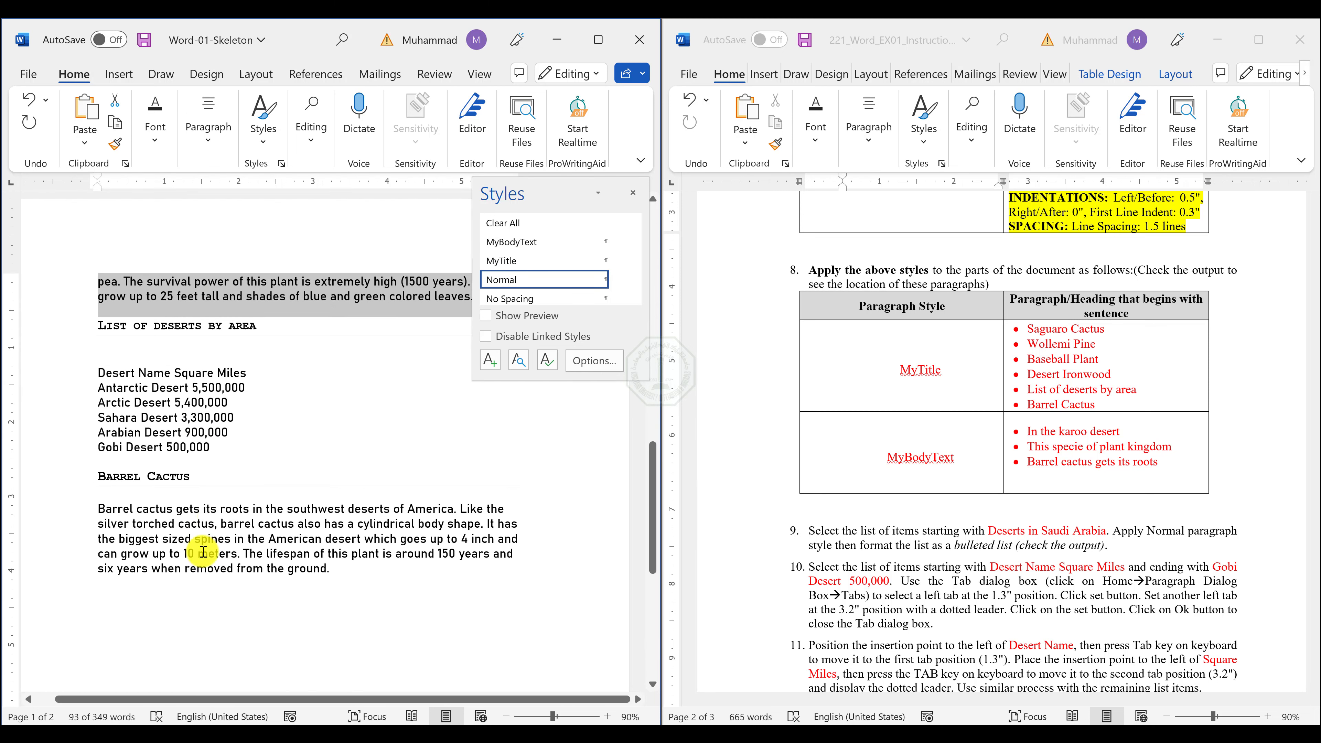
{"action": "triple_click", "coordinate": [197, 532], "text": "ctrl"}
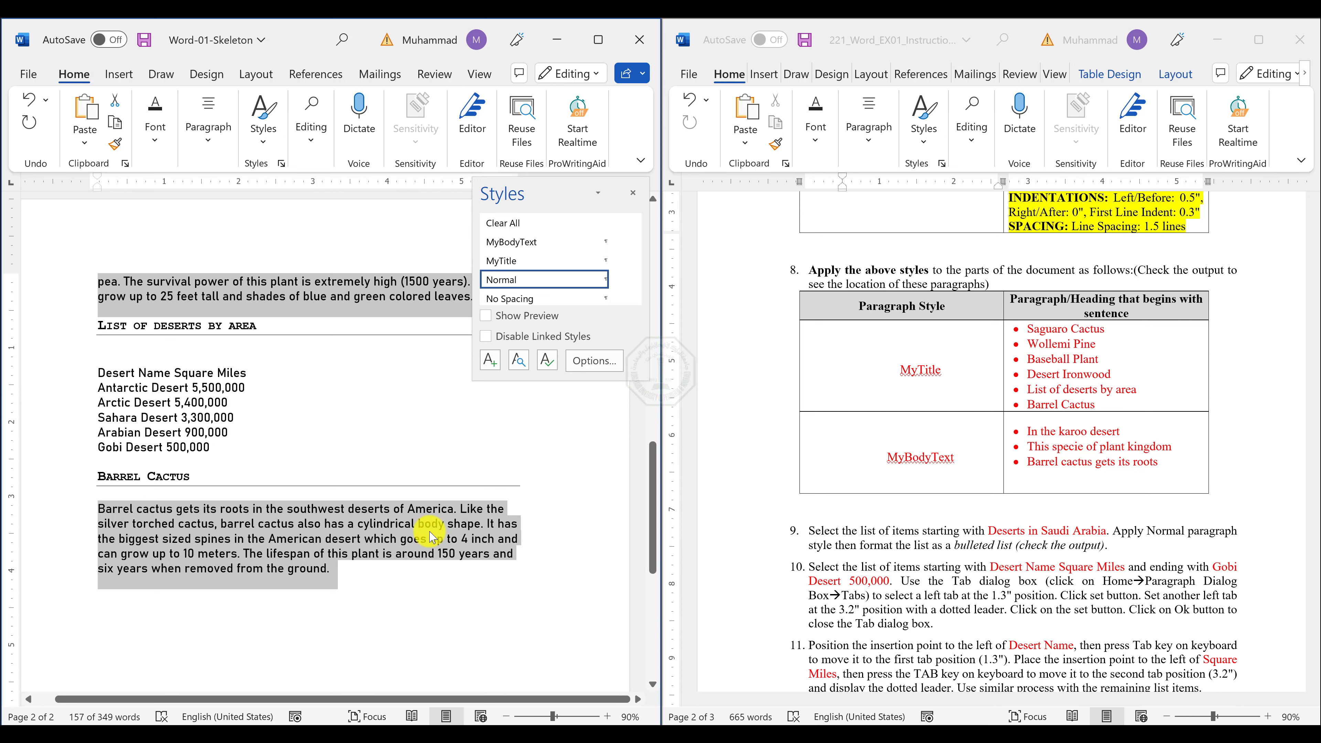
{"action": "left_click", "coordinate": [536, 243]}
{"action": "scroll", "coordinate": [356, 602], "scroll_direction": "up", "scroll_amount": 8}
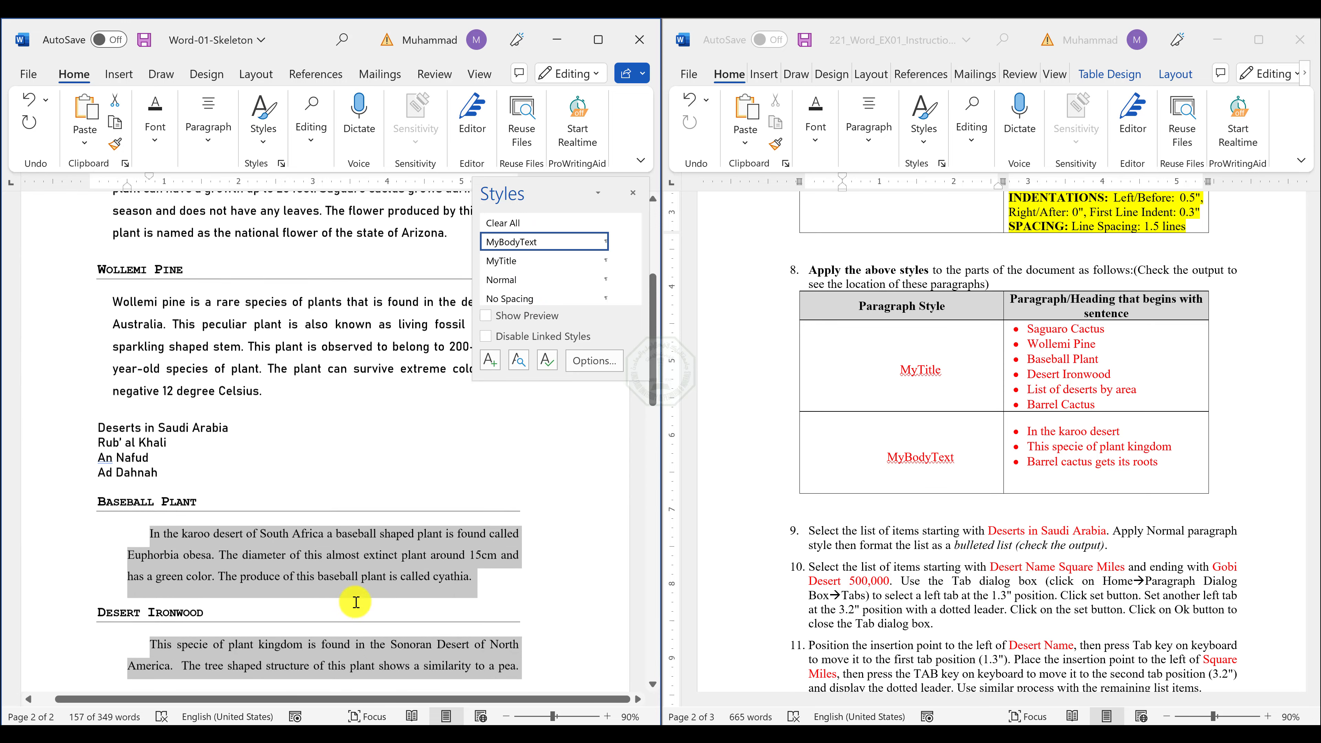
{"action": "scroll", "coordinate": [356, 602], "scroll_direction": "down", "scroll_amount": 10}
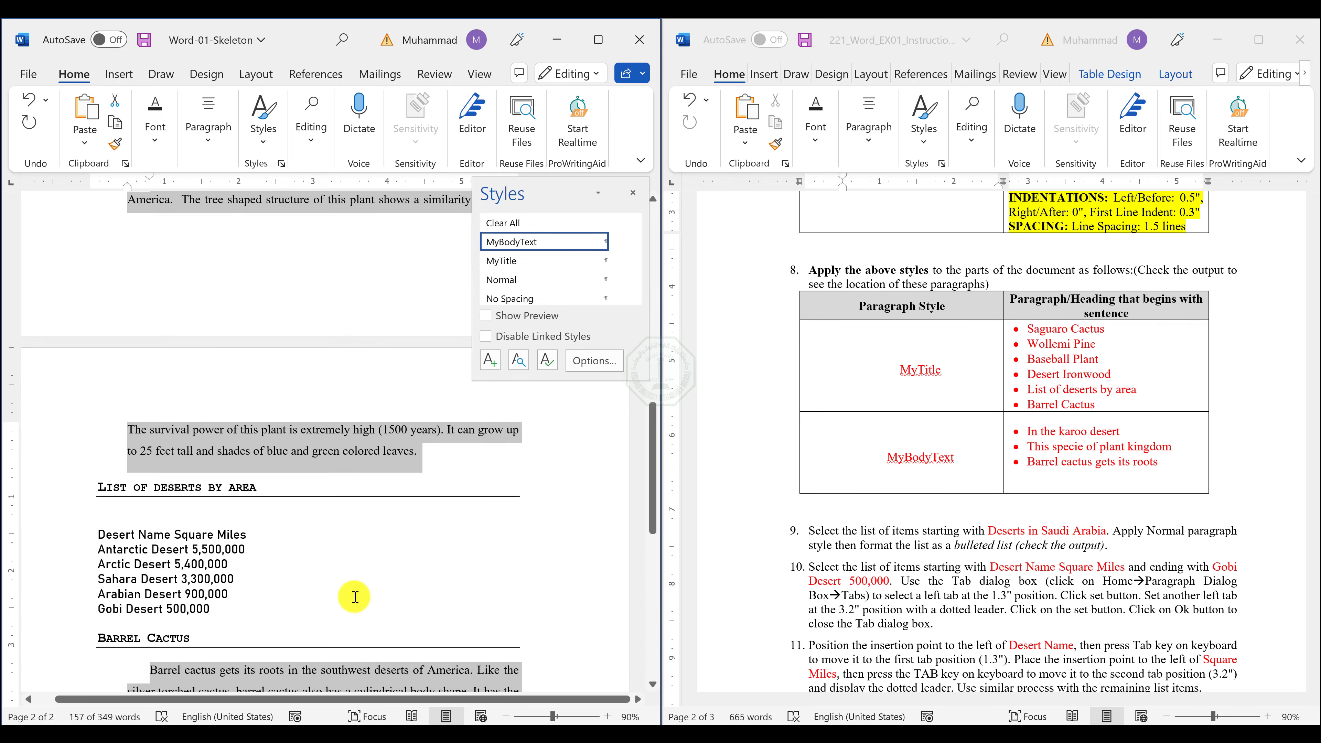
{"action": "scroll", "coordinate": [355, 597], "scroll_direction": "down", "scroll_amount": 3}
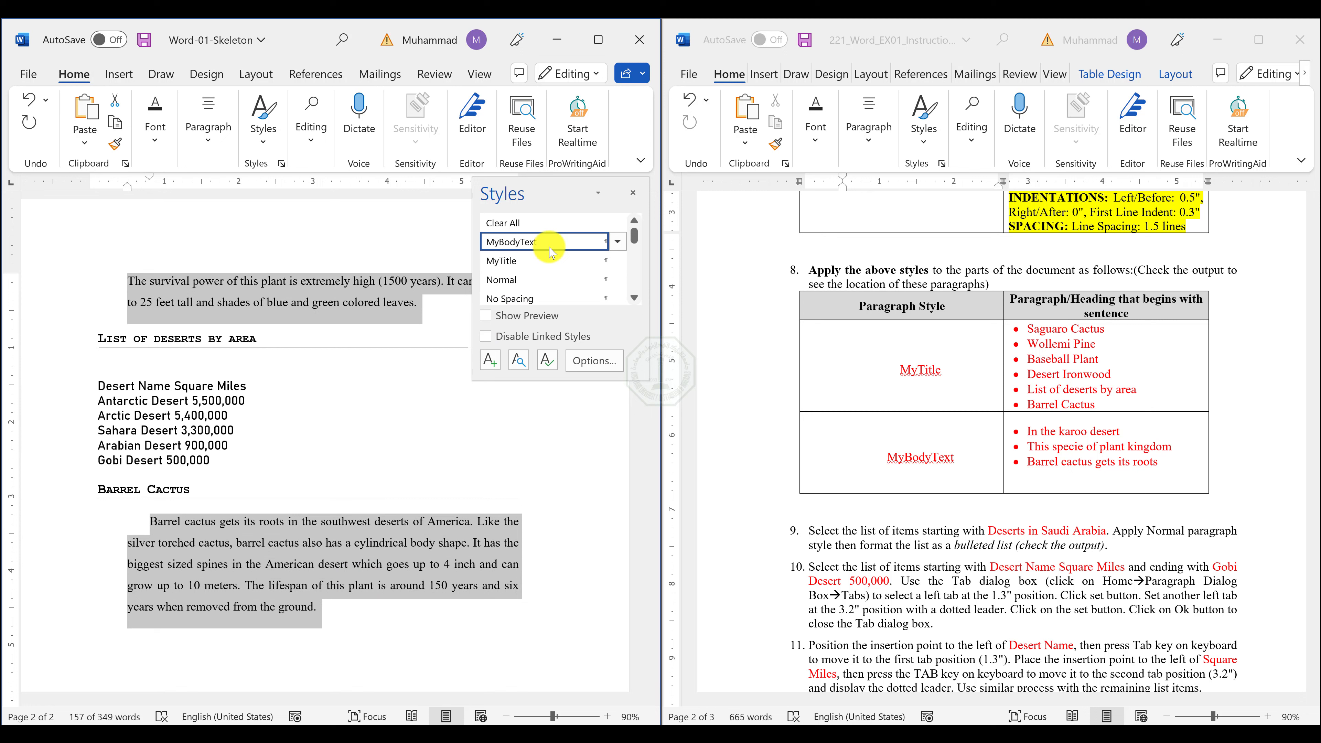
{"action": "mouse_move", "coordinate": [552, 251]}
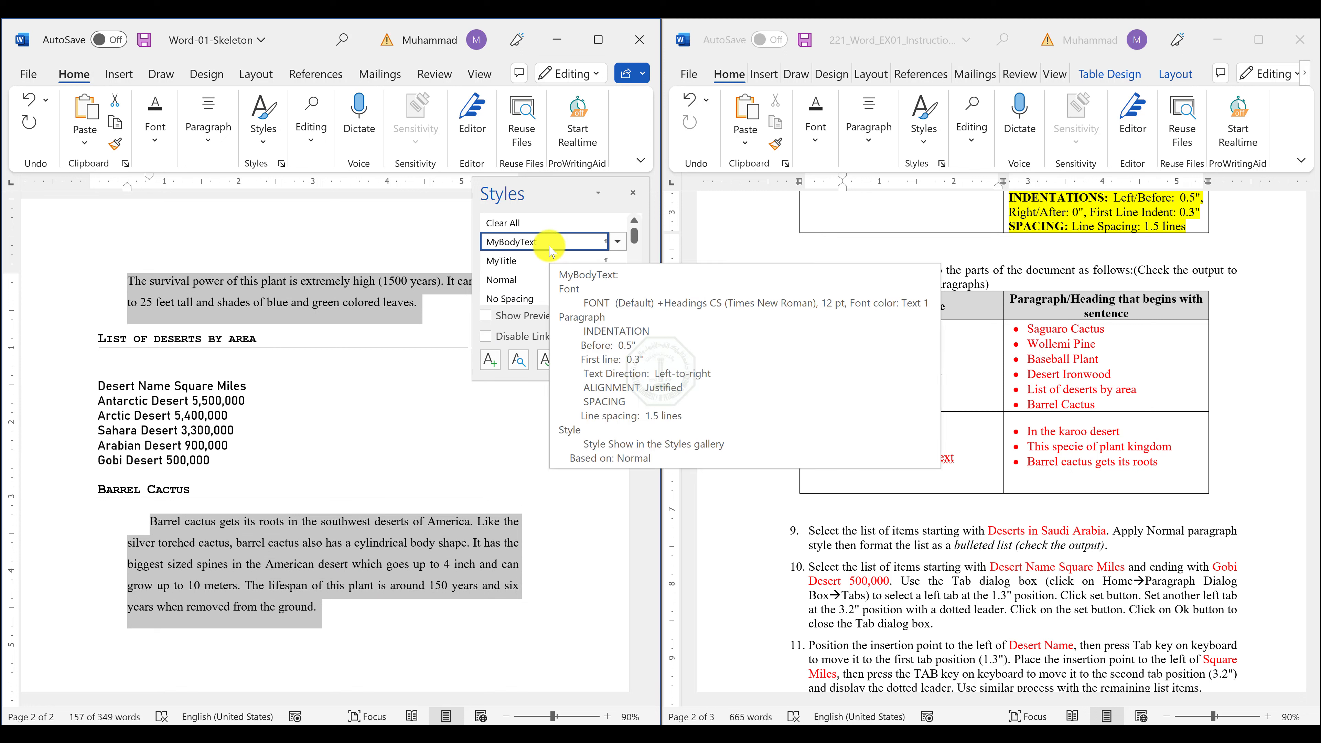
Apply the Normal style to the four-line list from "Deserts in Saudi Arabia" through "Ad Dahnah".
{"action": "left_click", "coordinate": [856, 539]}
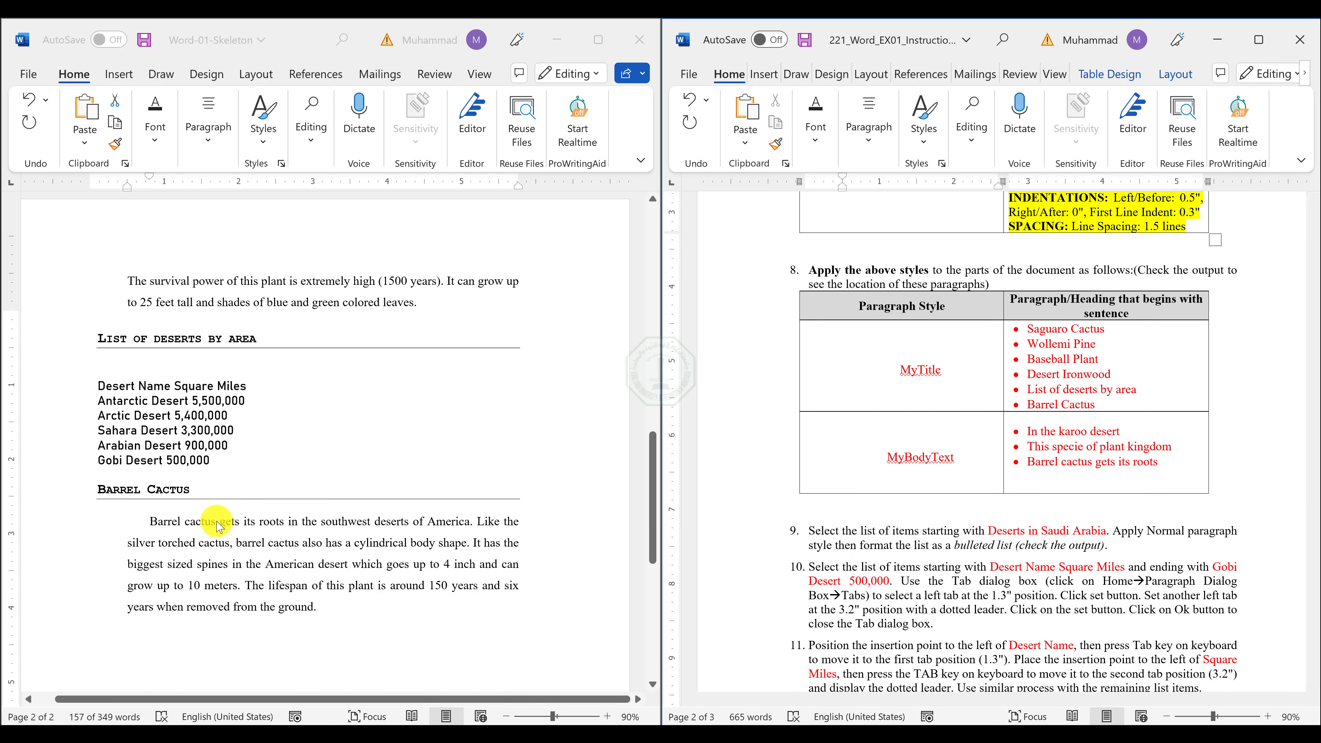
{"action": "scroll", "coordinate": [215, 523], "scroll_direction": "up", "scroll_amount": 7}
{"action": "scroll", "coordinate": [215, 523], "scroll_direction": "up", "scroll_amount": 4}
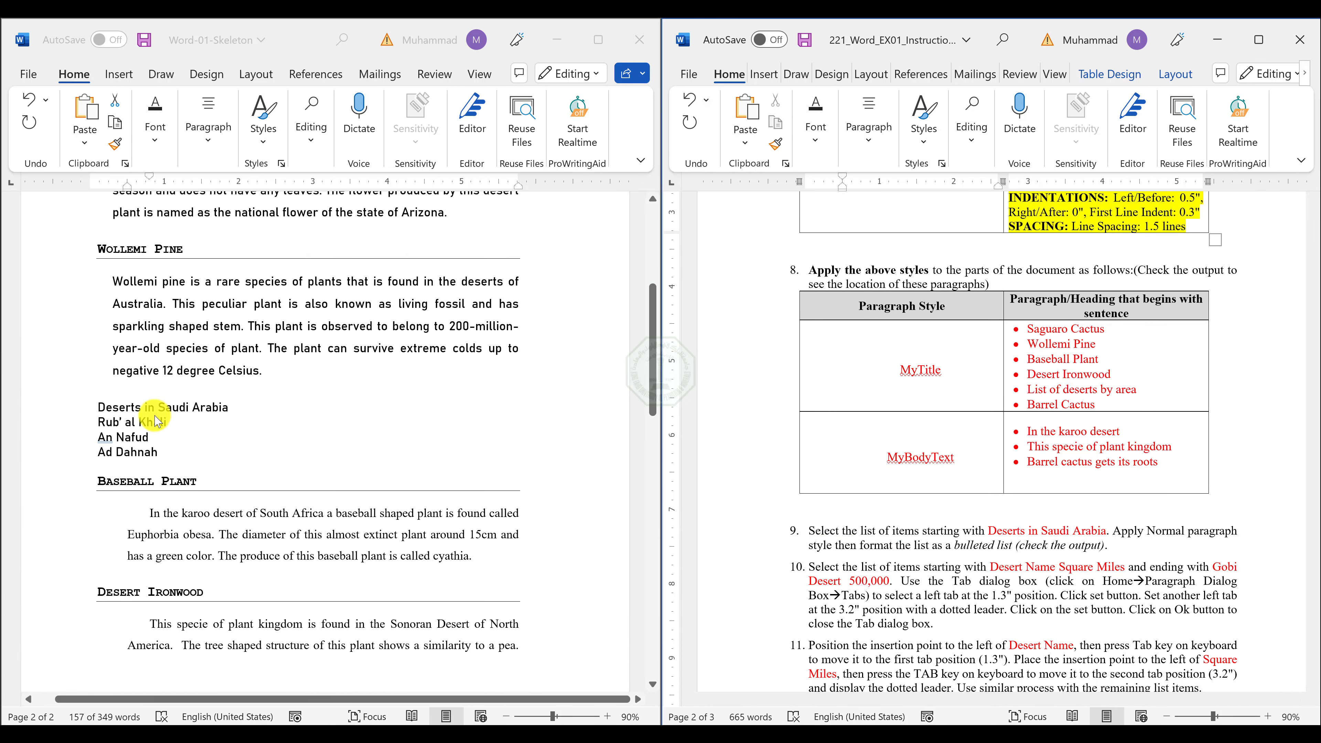
{"action": "left_click", "coordinate": [104, 408]}
{"action": "left_click_drag", "start_coordinate": [104, 409], "coordinate": [168, 459]}
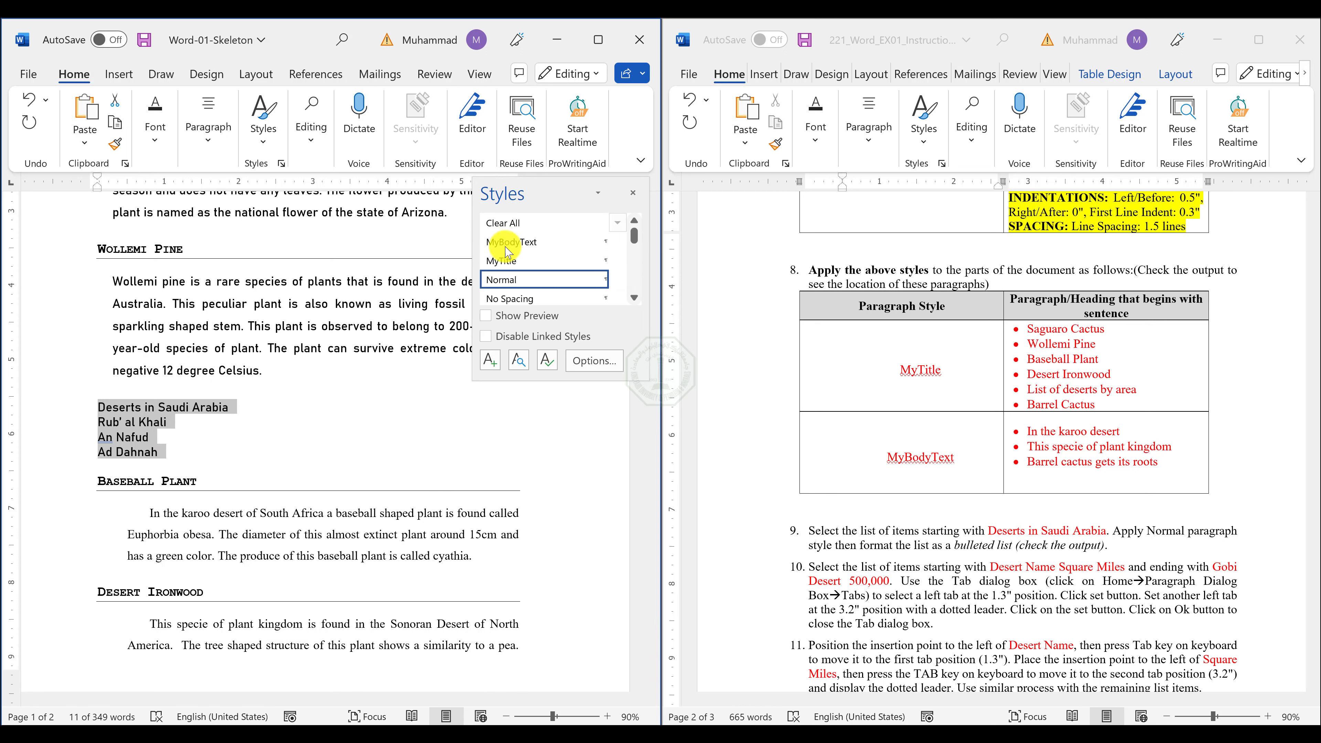
{"action": "left_click", "coordinate": [521, 285]}
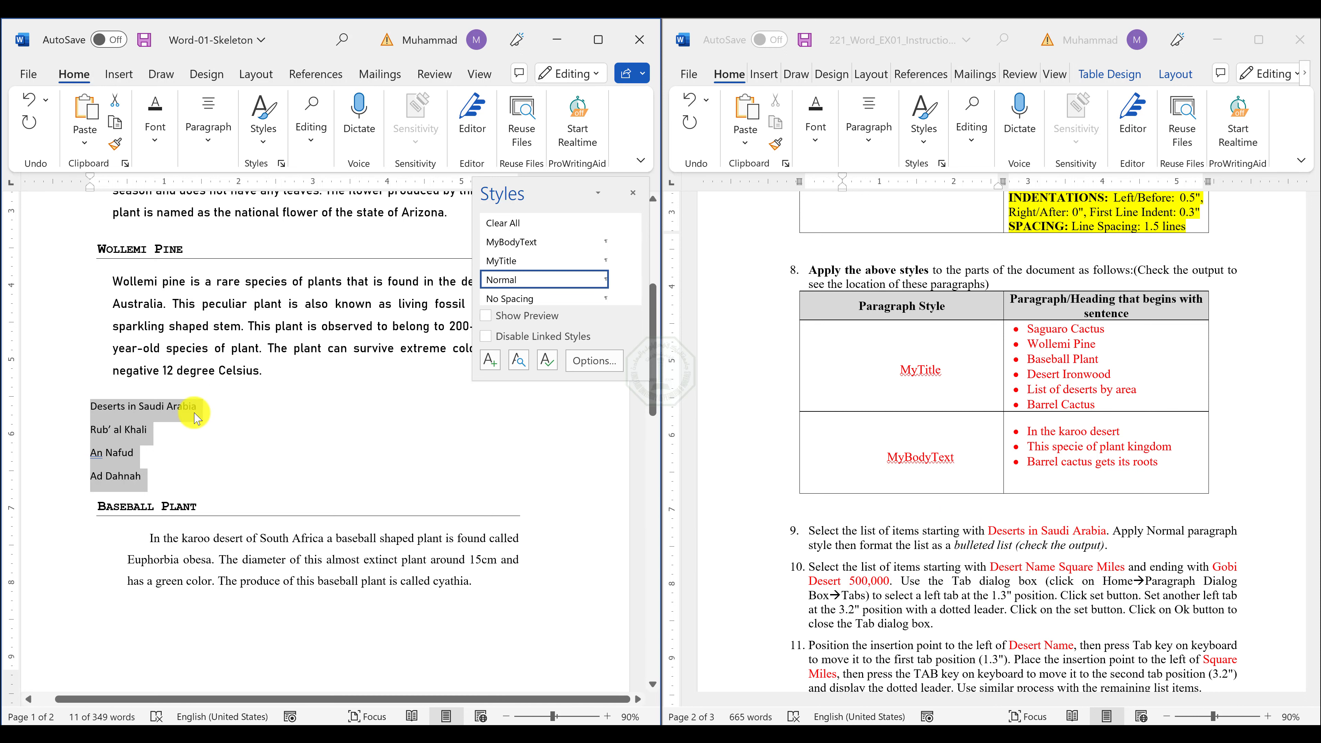
Format the four-line list from "Deserts in Saudi Arabia" through "Ad Dahnah" as a bulleted list with solid round bullets.
{"action": "left_click", "coordinate": [209, 153]}
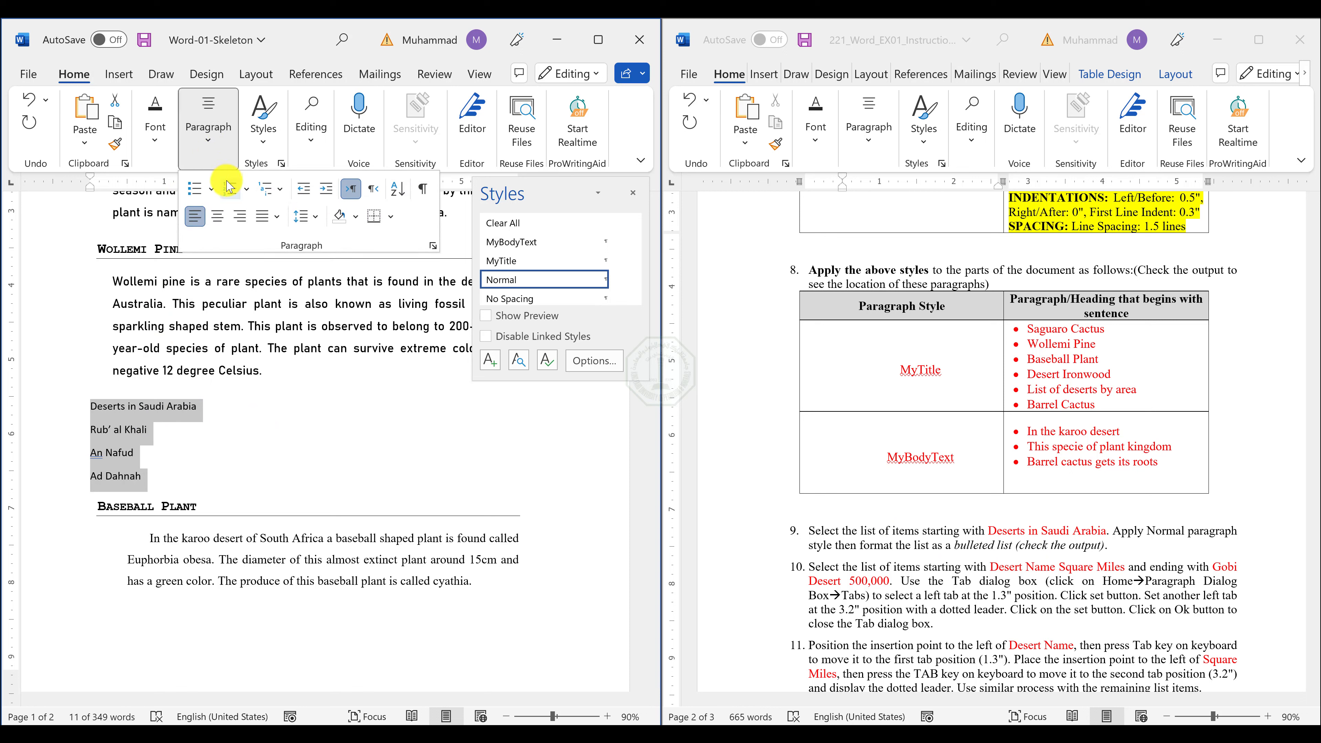
{"action": "left_click", "coordinate": [245, 192]}
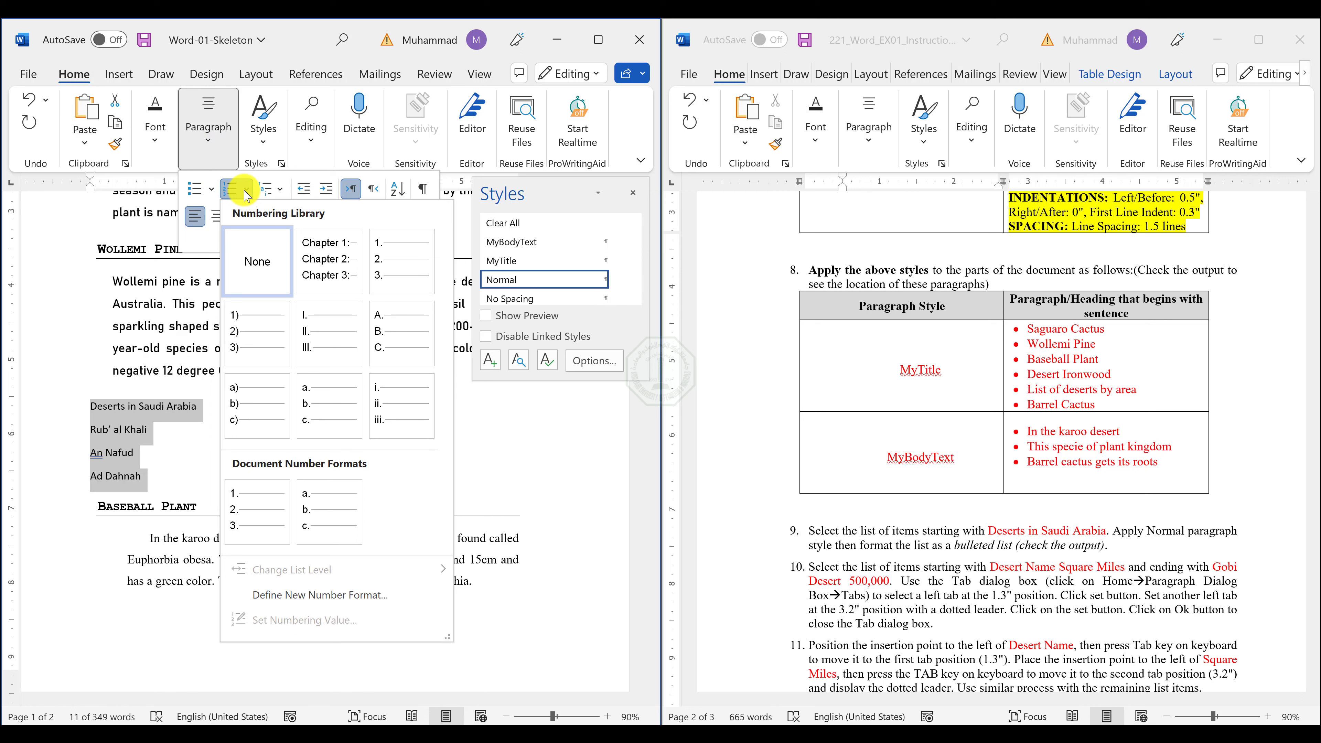
{"action": "left_click", "coordinate": [213, 192]}
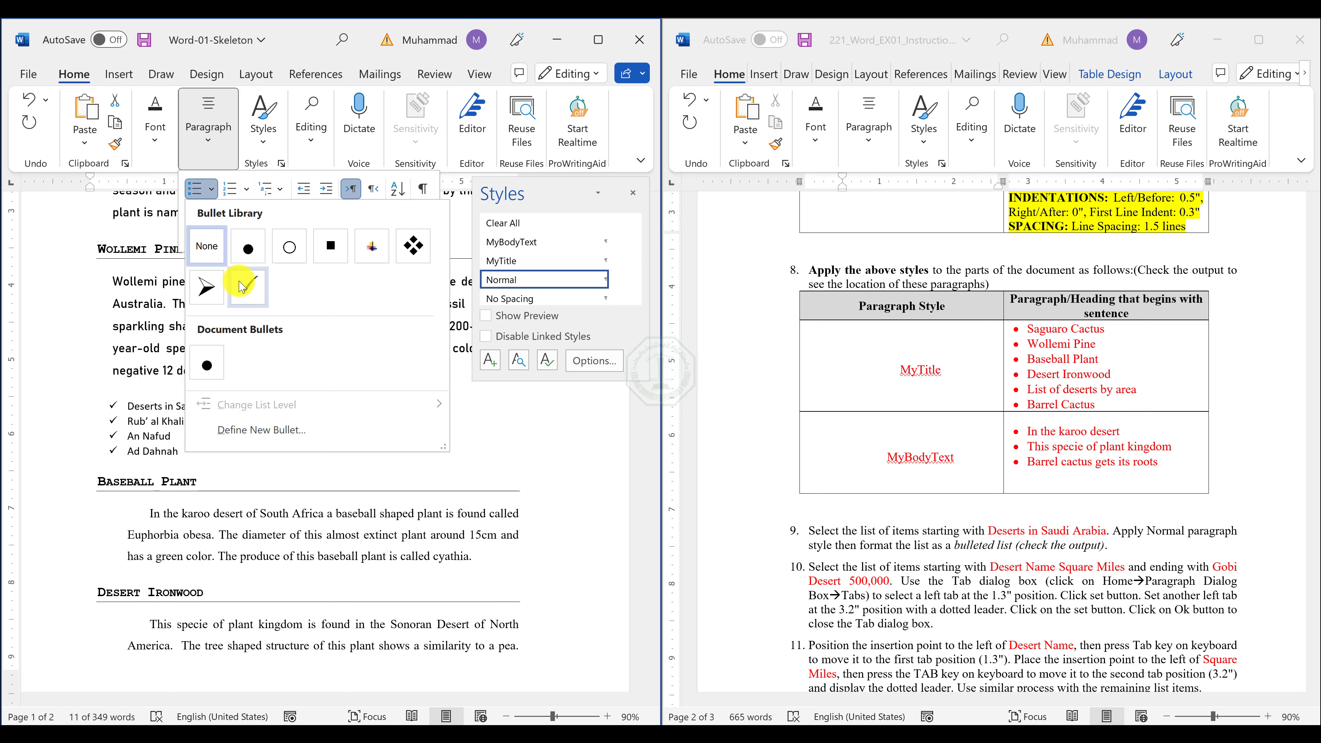
{"action": "left_click", "coordinate": [247, 251]}
Check the Saudi desert list in Word-01-Output.pdf in Adobe Acrobat, and demote Rub' al Khali, An Nafud and Ad Dahnah to second-level bullets in Word-01-Skeleton.
{"action": "left_click", "coordinate": [718, 735]}
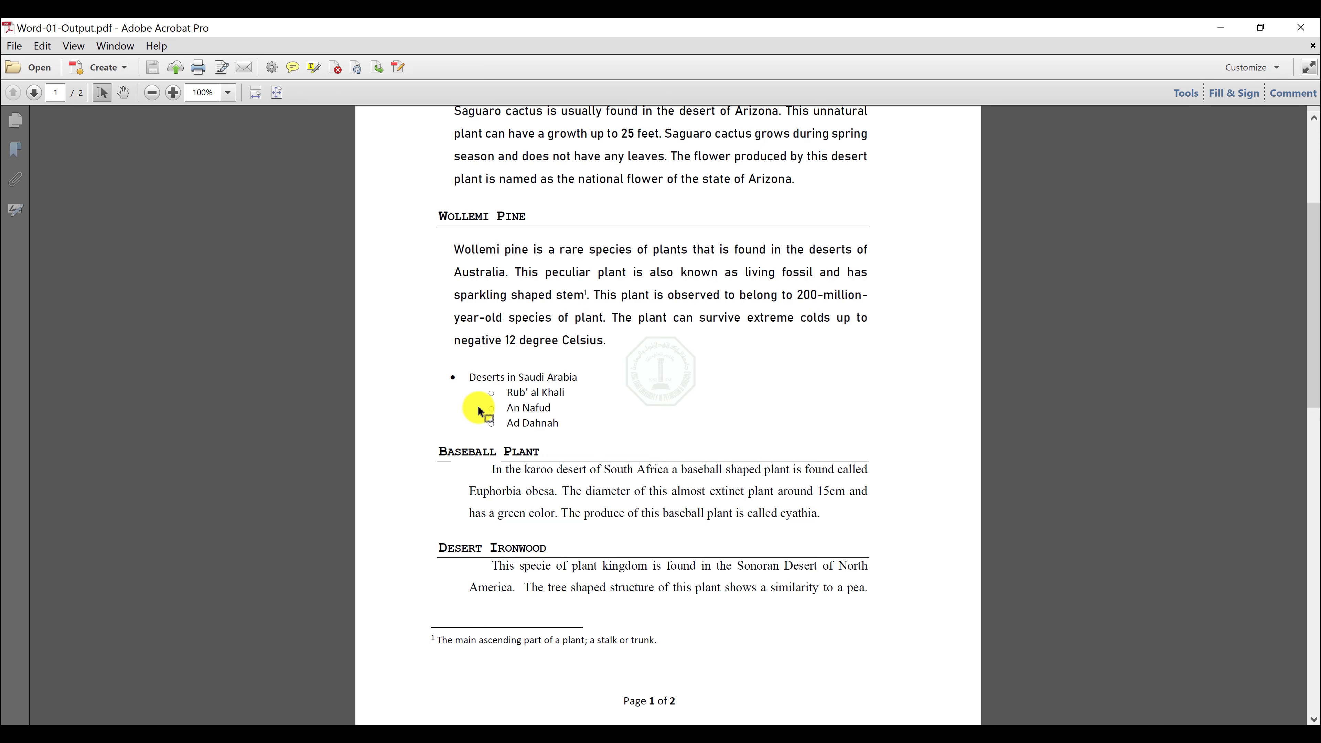
{"action": "scroll", "coordinate": [488, 388], "scroll_direction": "up", "scroll_amount": 4}
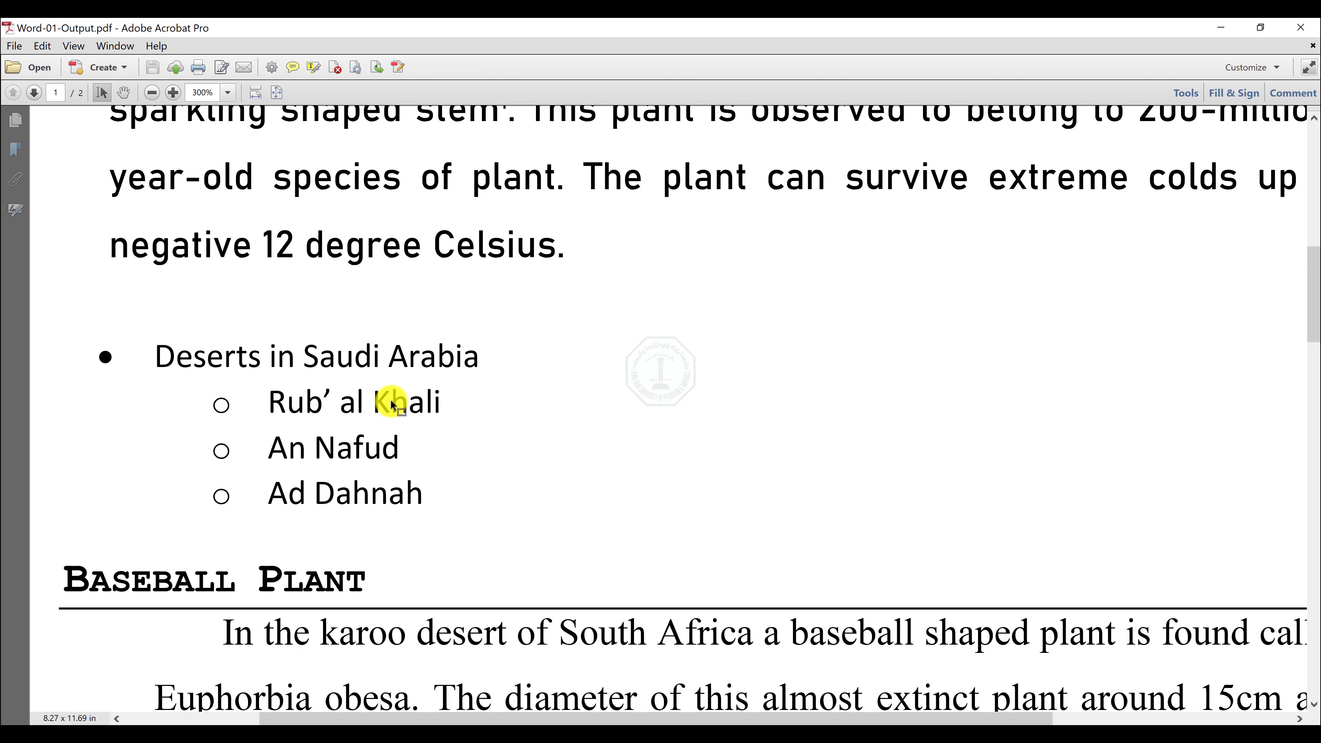
{"action": "scroll", "coordinate": [392, 404], "scroll_direction": "down", "scroll_amount": 2}
{"action": "left_click_drag", "start_coordinate": [267, 371], "coordinate": [445, 371]}
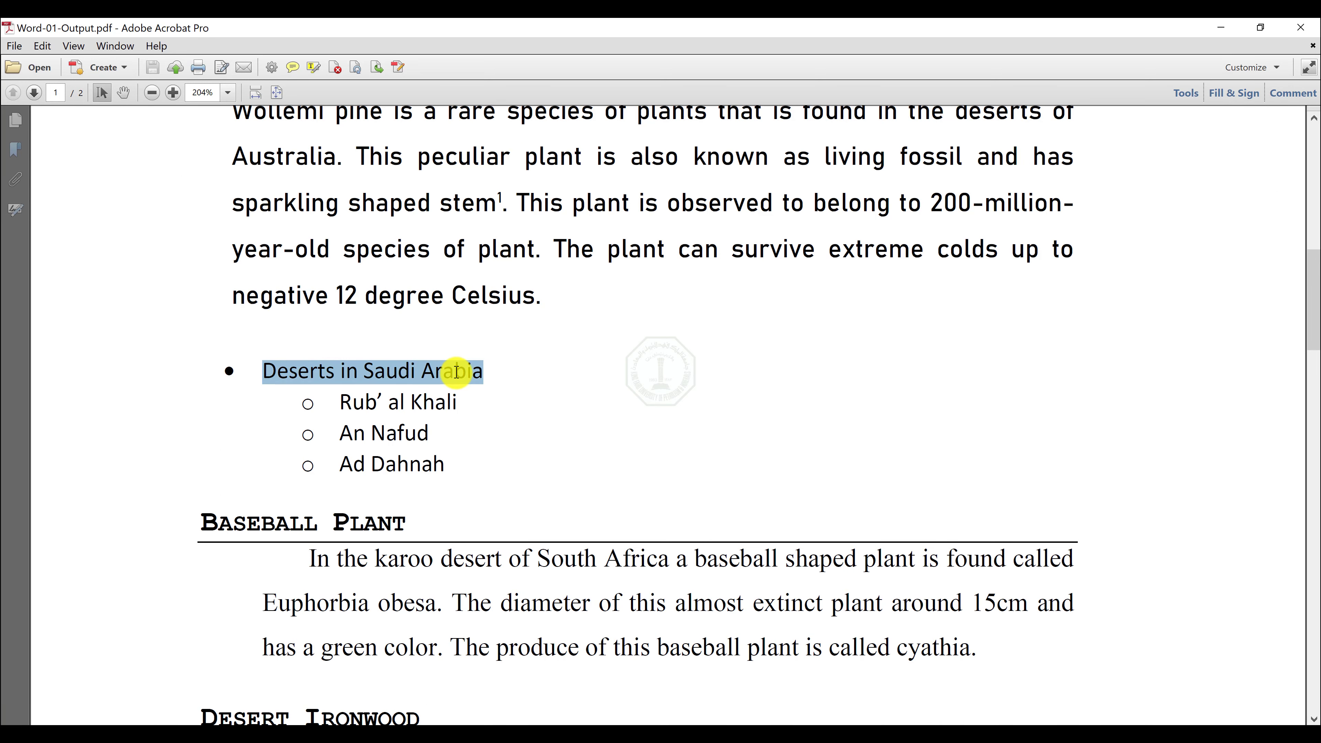
{"action": "left_click_drag", "start_coordinate": [461, 471], "coordinate": [343, 402]}
{"action": "left_click", "coordinate": [1220, 27]}
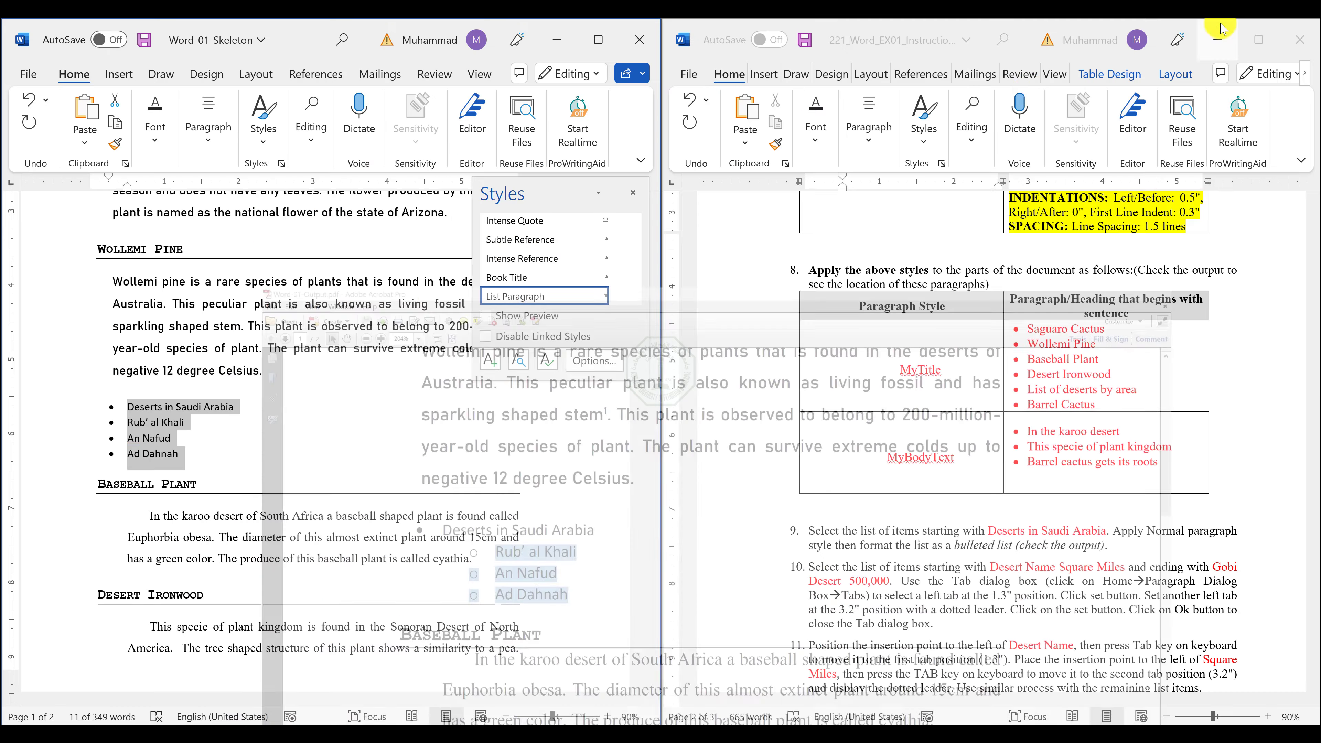
{"action": "left_click", "coordinate": [183, 451]}
{"action": "left_click_drag", "start_coordinate": [183, 451], "coordinate": [122, 427]}
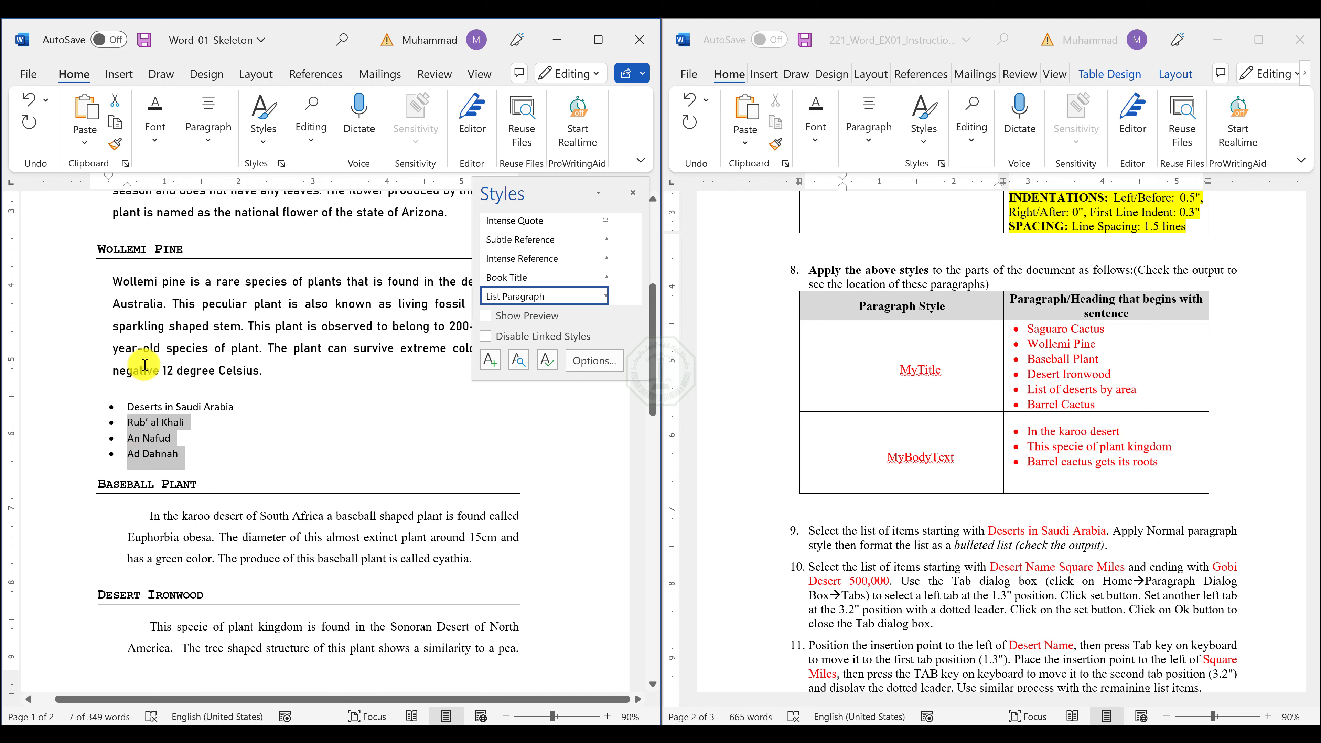
{"action": "key", "text": "Tab"}
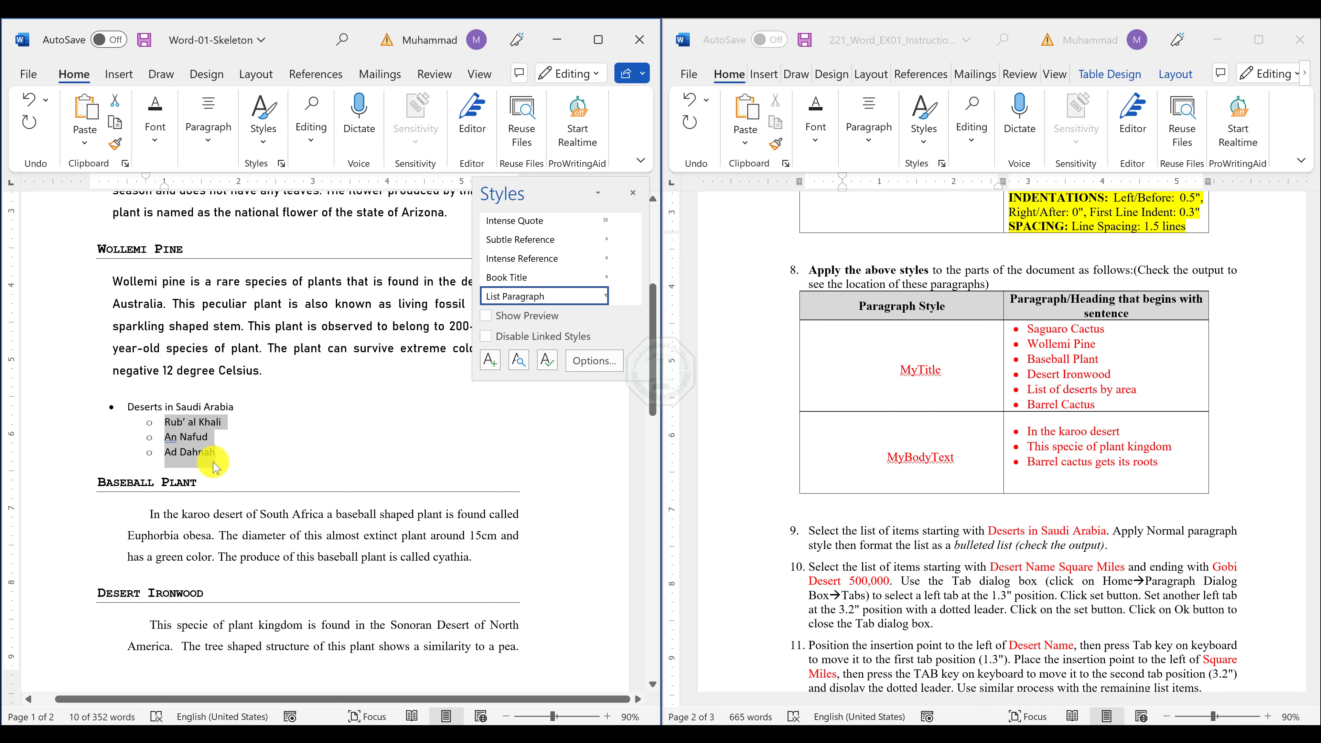
{"action": "left_click", "coordinate": [209, 144]}
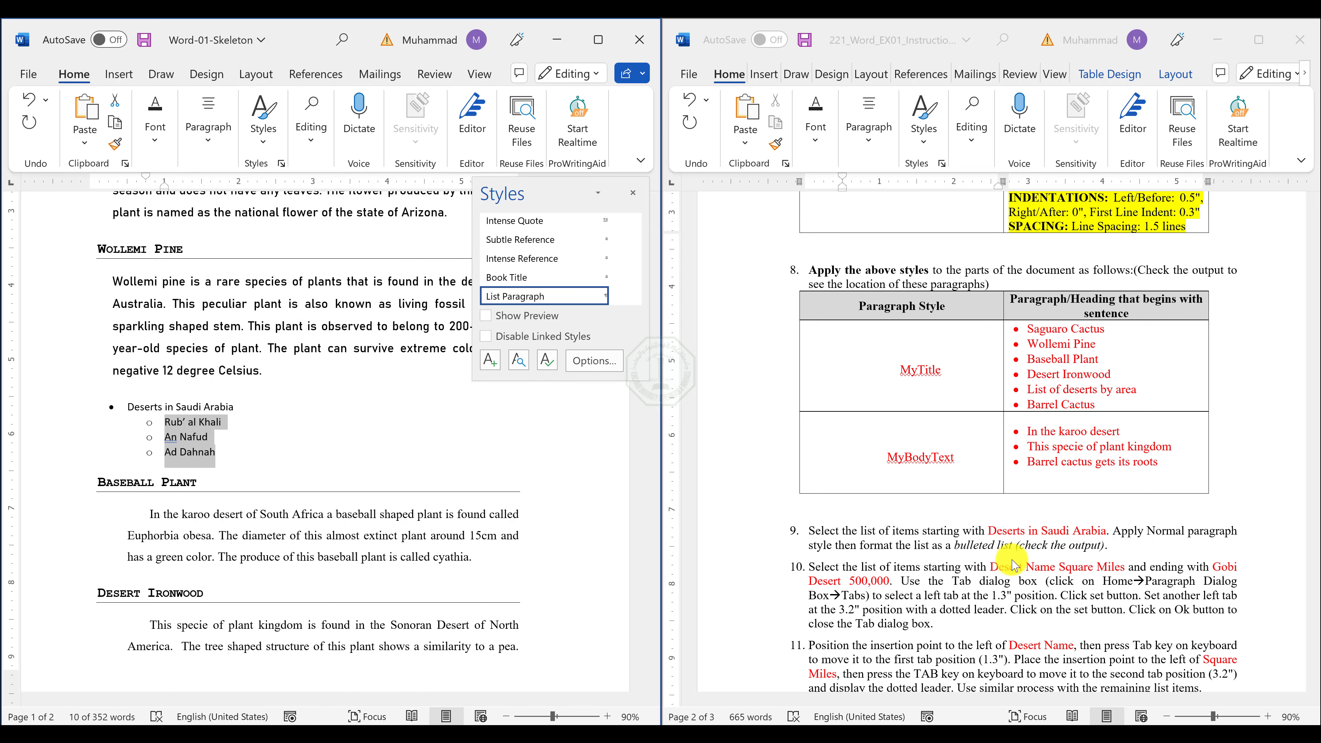
Reread exercise items 10 and 11 and examine the column alignment and dotted leaders of the desert area list in Word-01-Output.pdf in Adobe Acrobat.
{"action": "scroll", "coordinate": [1014, 562], "scroll_direction": "down", "scroll_amount": 2}
{"action": "left_click", "coordinate": [207, 405]}
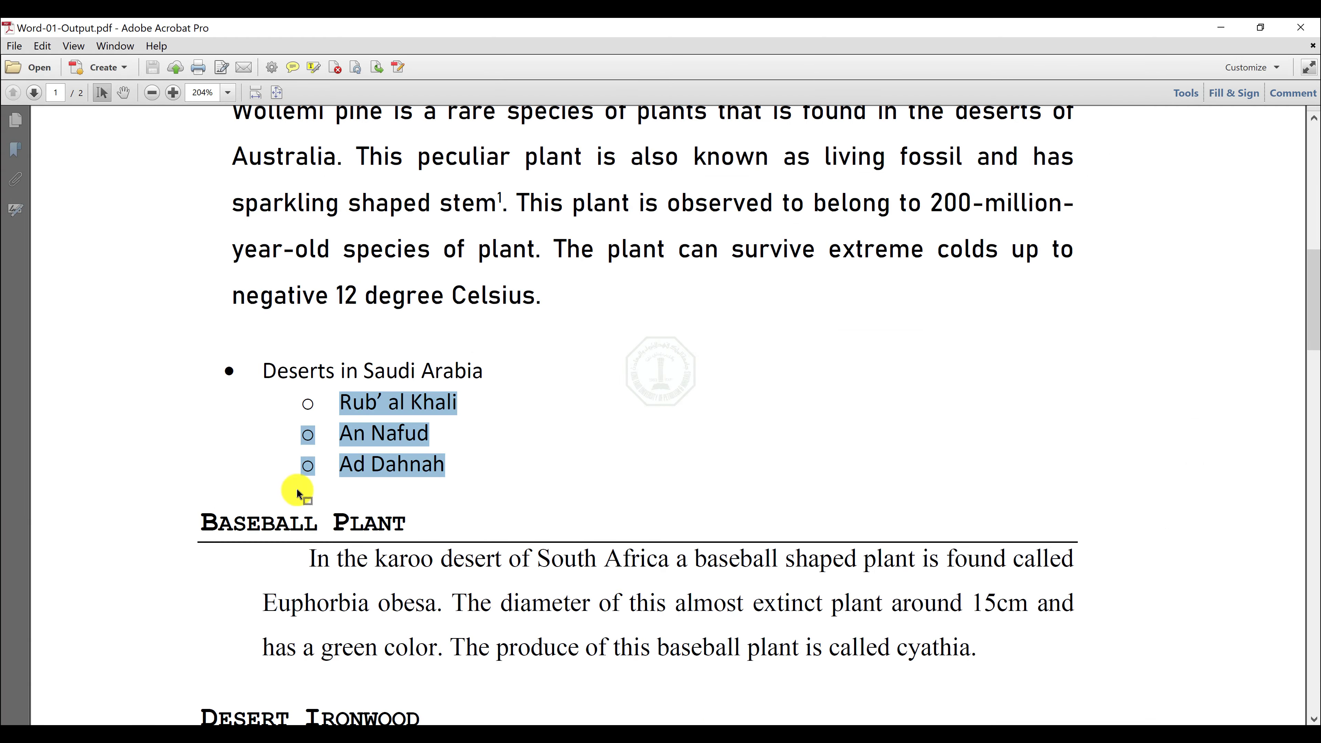
{"action": "scroll", "coordinate": [457, 501], "scroll_direction": "down", "scroll_amount": 5}
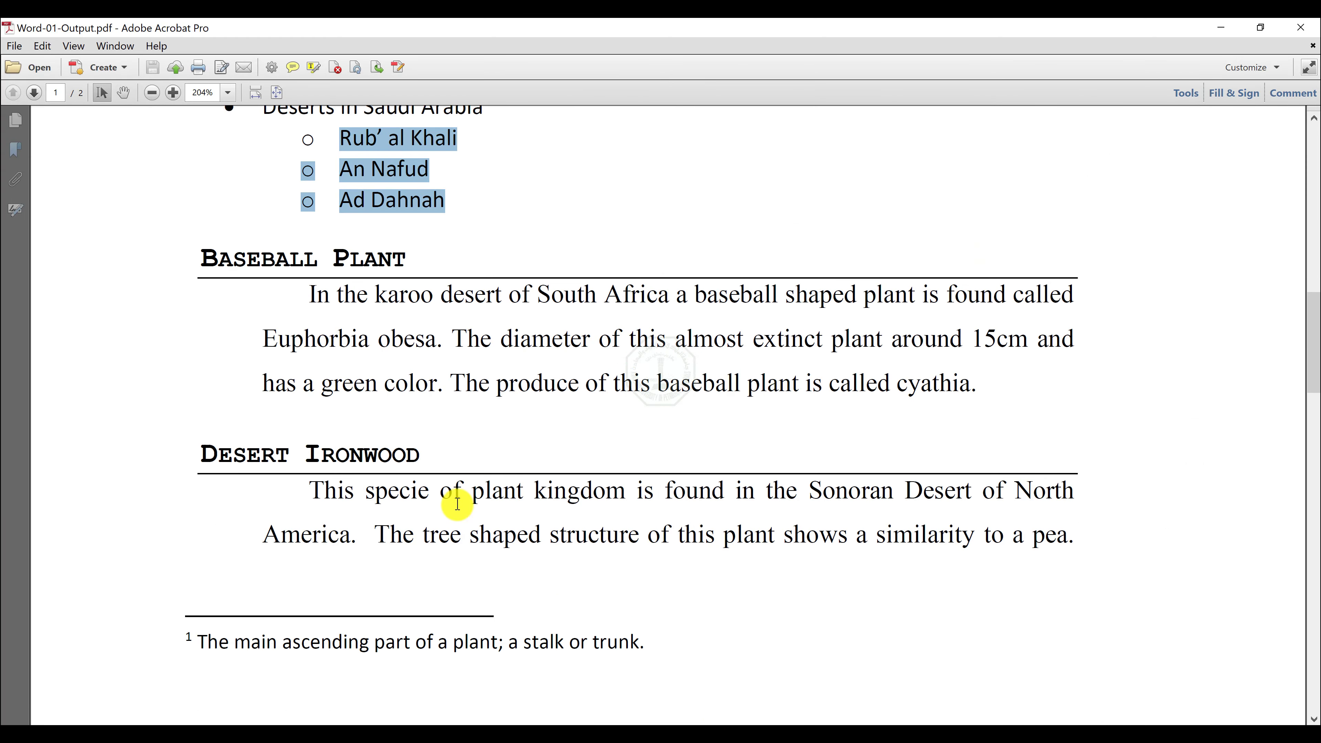
{"action": "scroll", "coordinate": [457, 503], "scroll_direction": "down", "scroll_amount": 10}
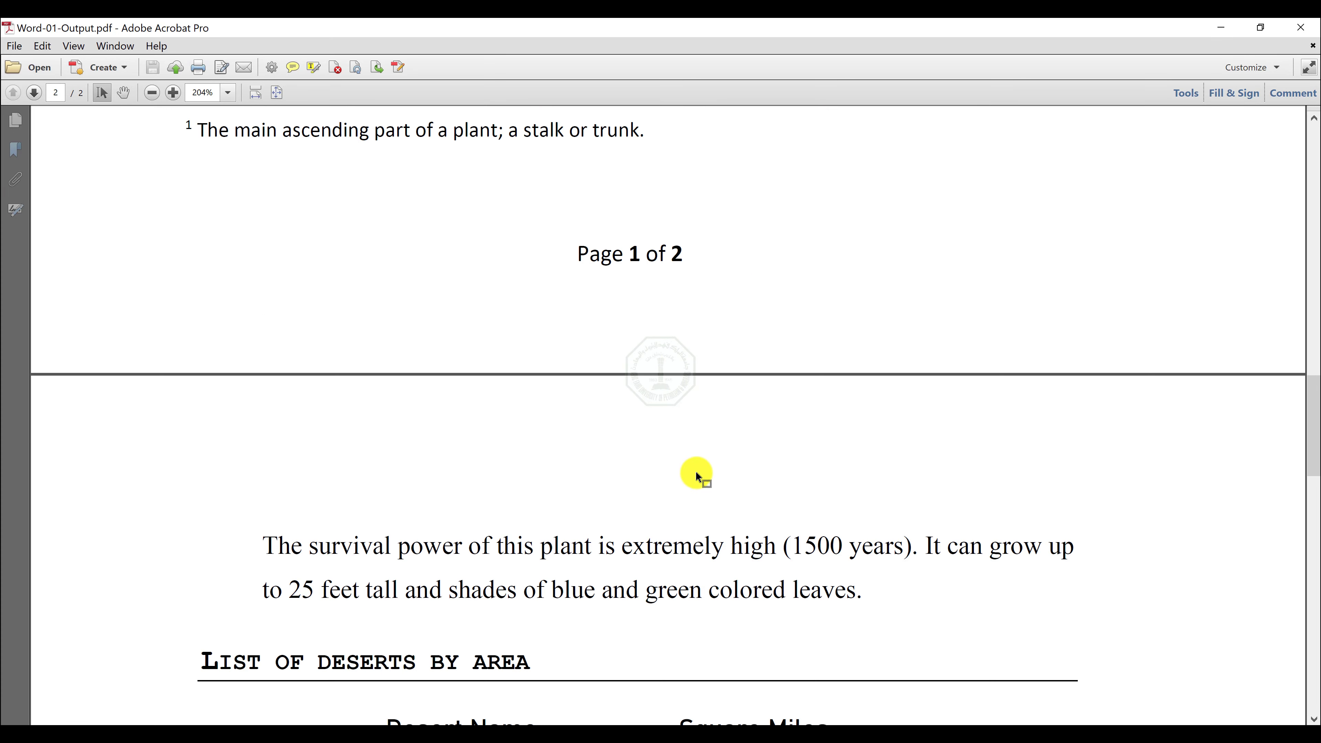
{"action": "scroll", "coordinate": [696, 472], "scroll_direction": "down", "scroll_amount": 1}
{"action": "left_click_drag", "start_coordinate": [1316, 408], "coordinate": [1315, 452]}
{"action": "left_click_drag", "start_coordinate": [394, 403], "coordinate": [764, 555]}
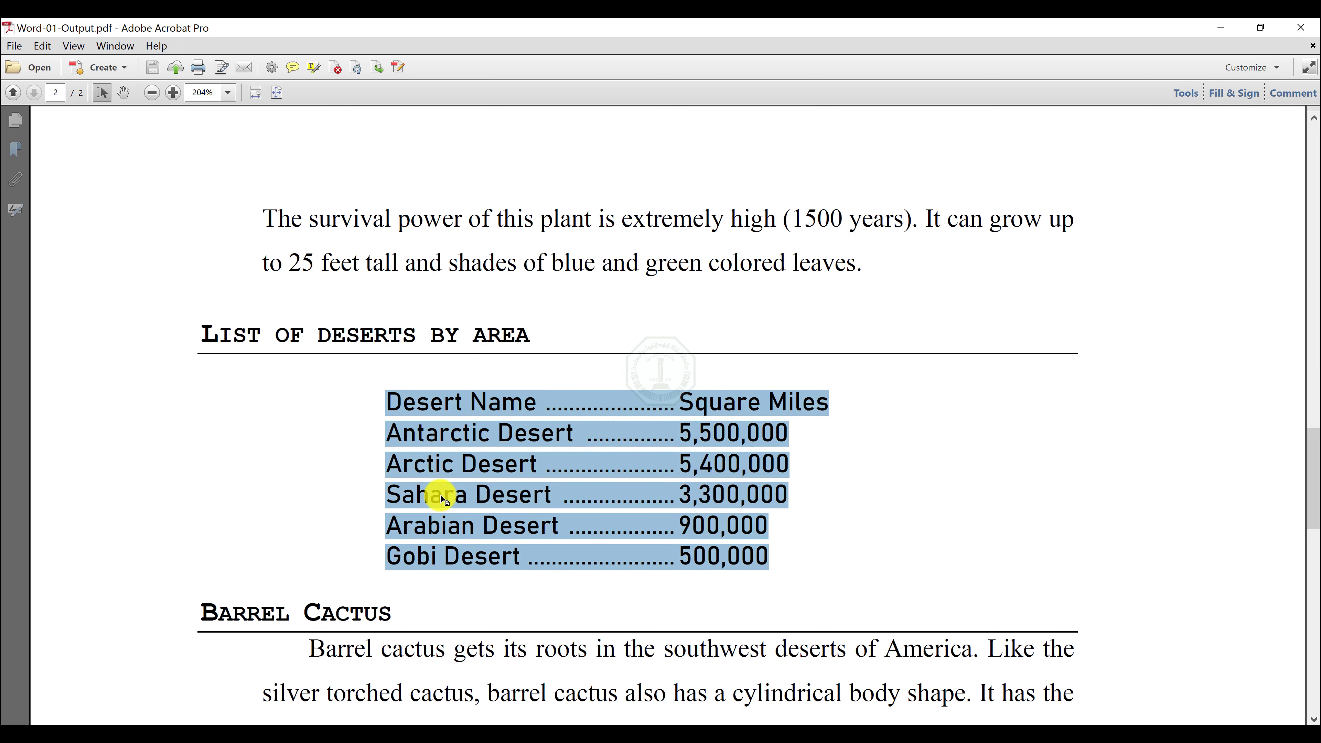
{"action": "left_click", "coordinate": [443, 498]}
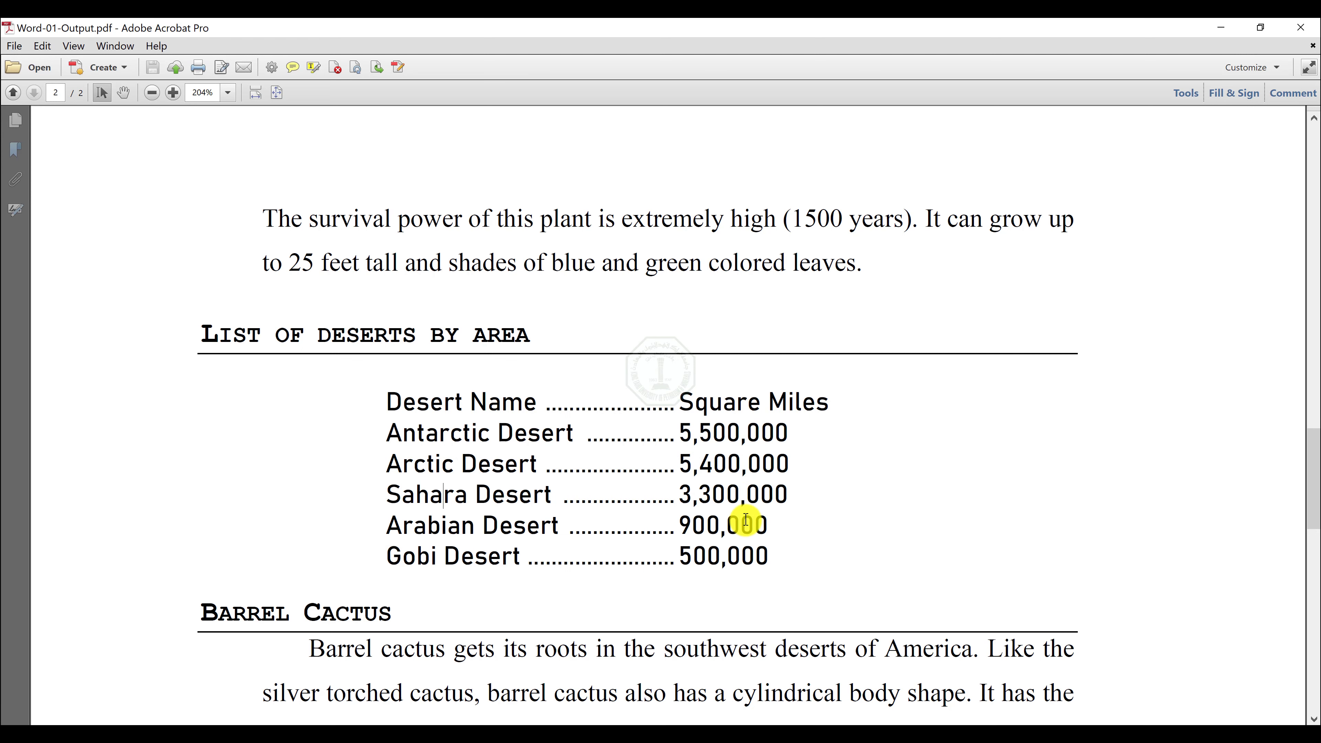
{"action": "scroll", "coordinate": [697, 441], "scroll_direction": "up", "scroll_amount": 4}
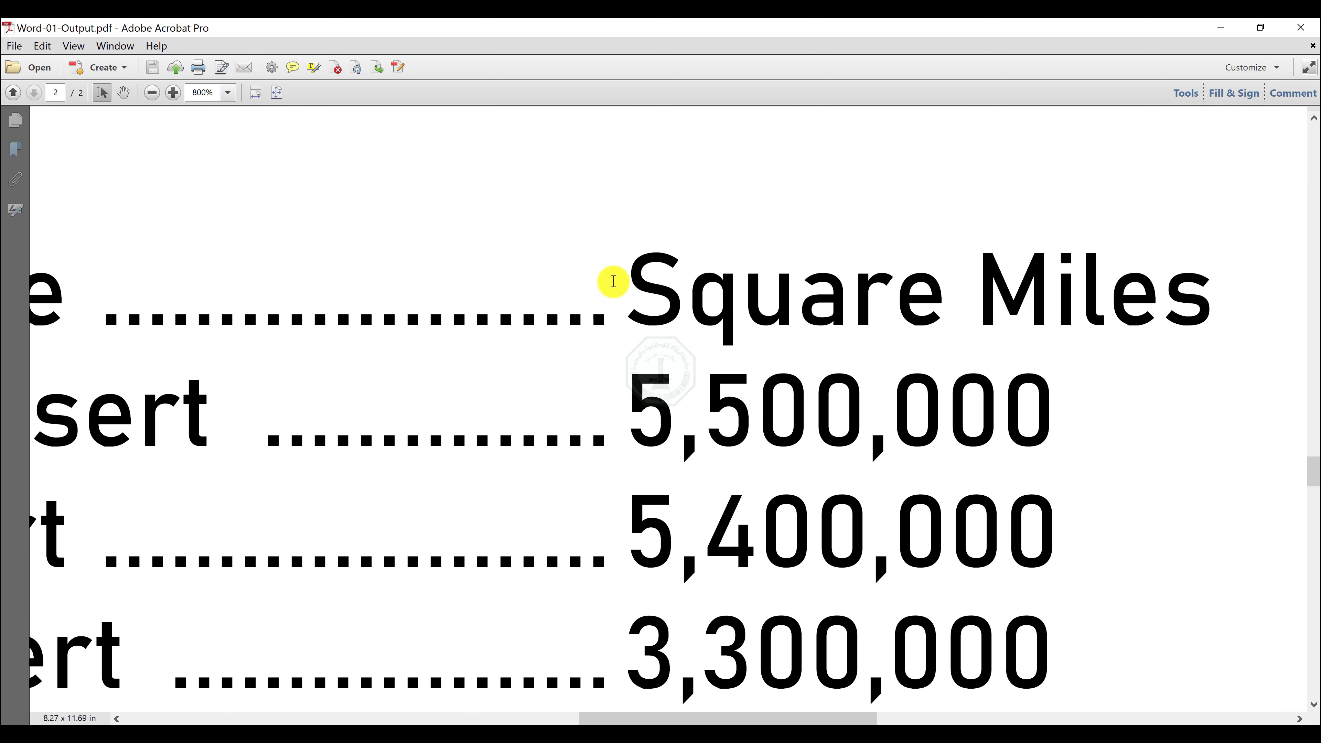
{"action": "scroll", "coordinate": [633, 265], "scroll_direction": "down", "scroll_amount": 1}
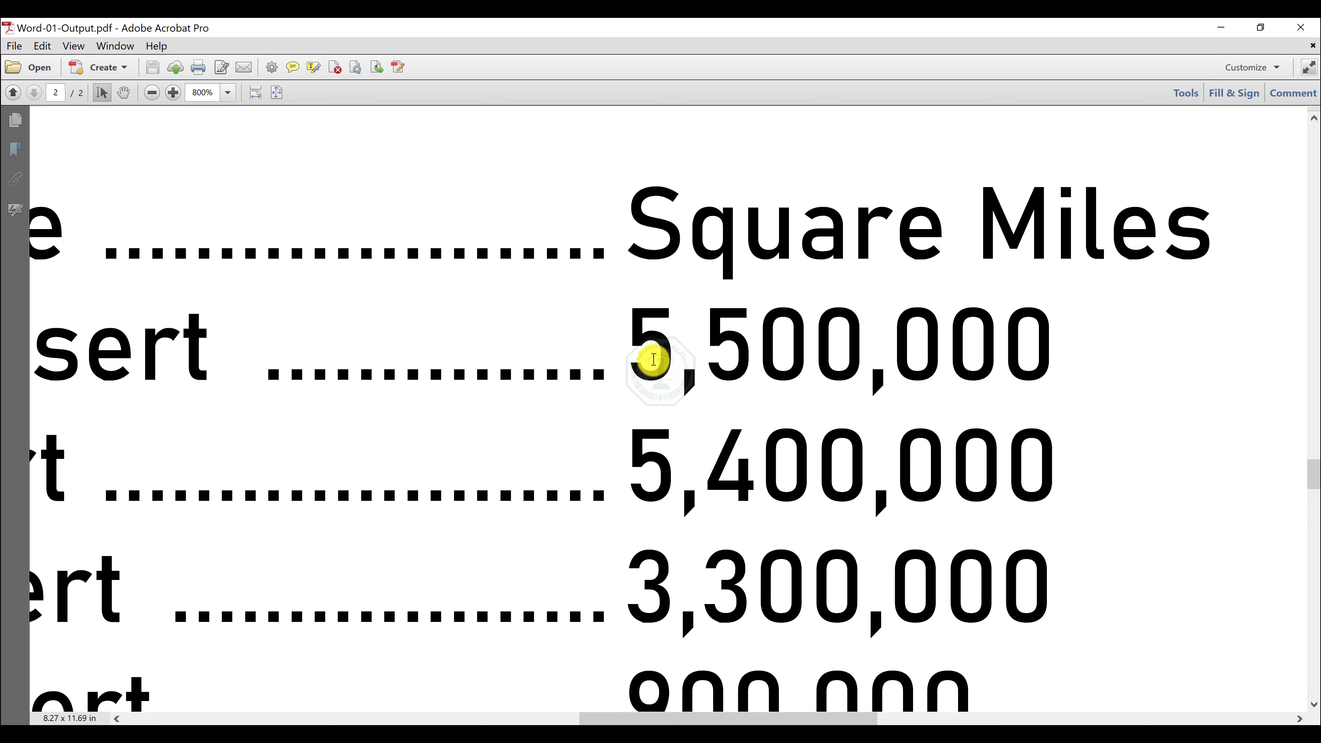
{"action": "scroll", "coordinate": [654, 359], "scroll_direction": "down", "scroll_amount": 1}
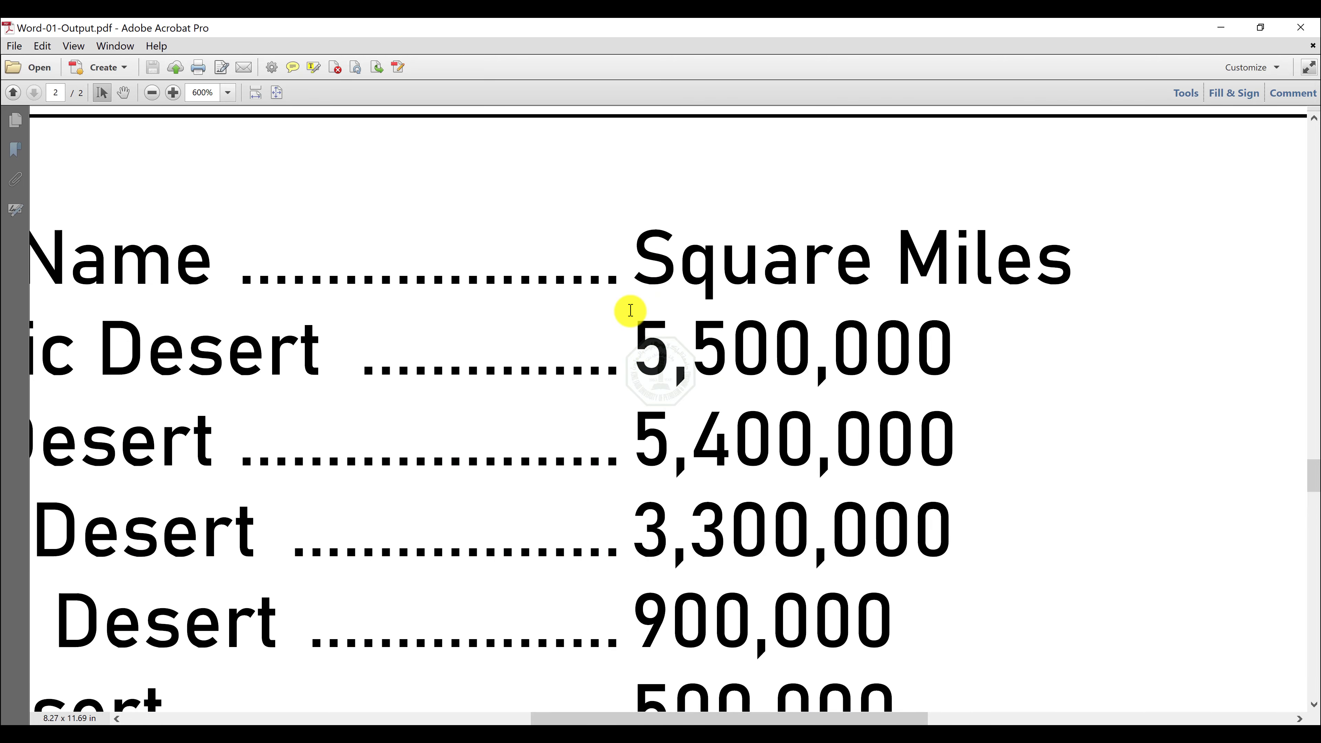
{"action": "left_click", "coordinate": [1198, 37]}
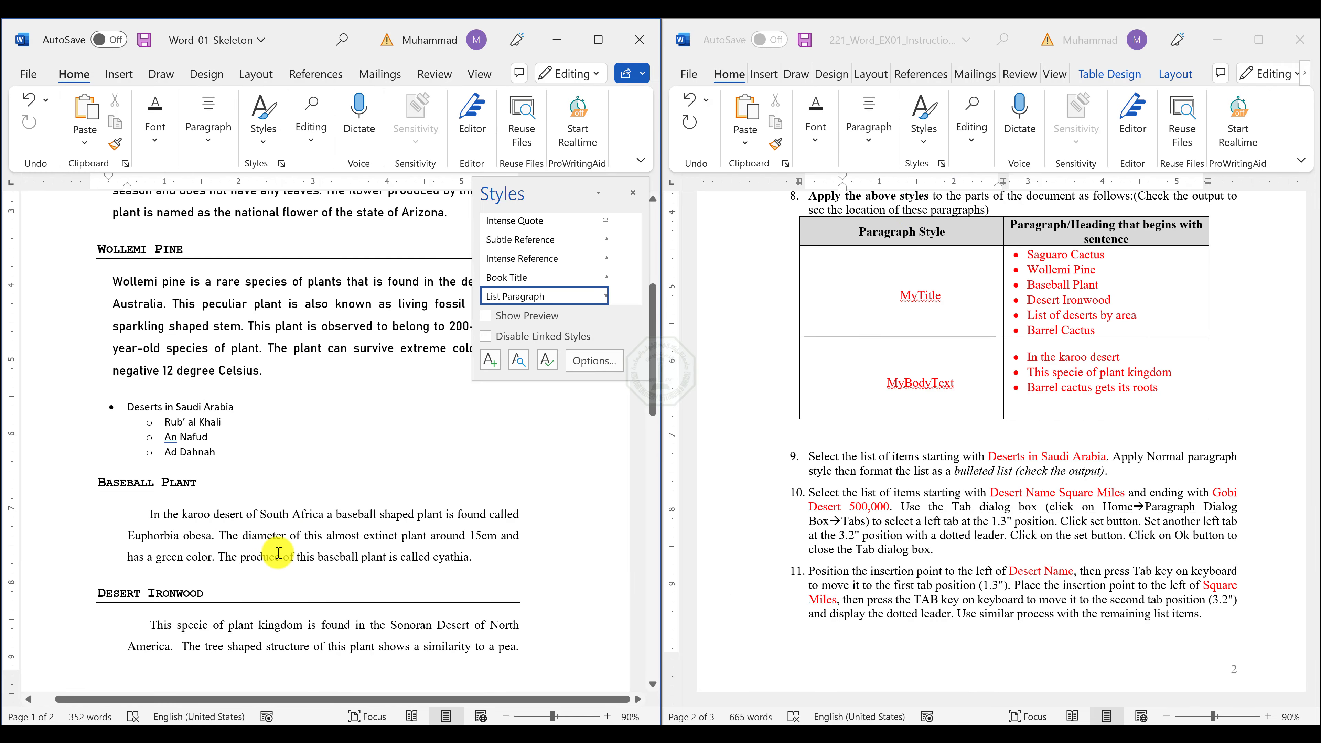
{"action": "scroll", "coordinate": [279, 552], "scroll_direction": "down", "scroll_amount": 7}
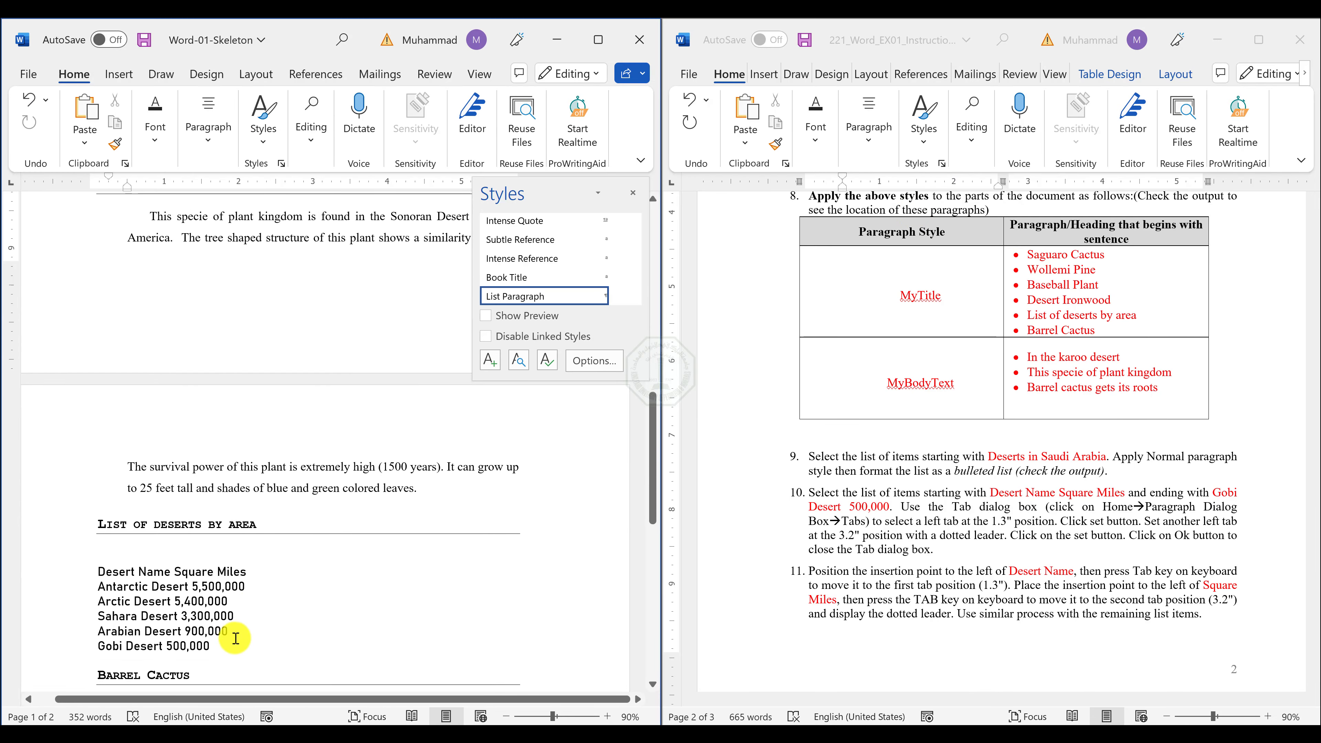
{"action": "left_click_drag", "start_coordinate": [219, 650], "coordinate": [65, 572]}
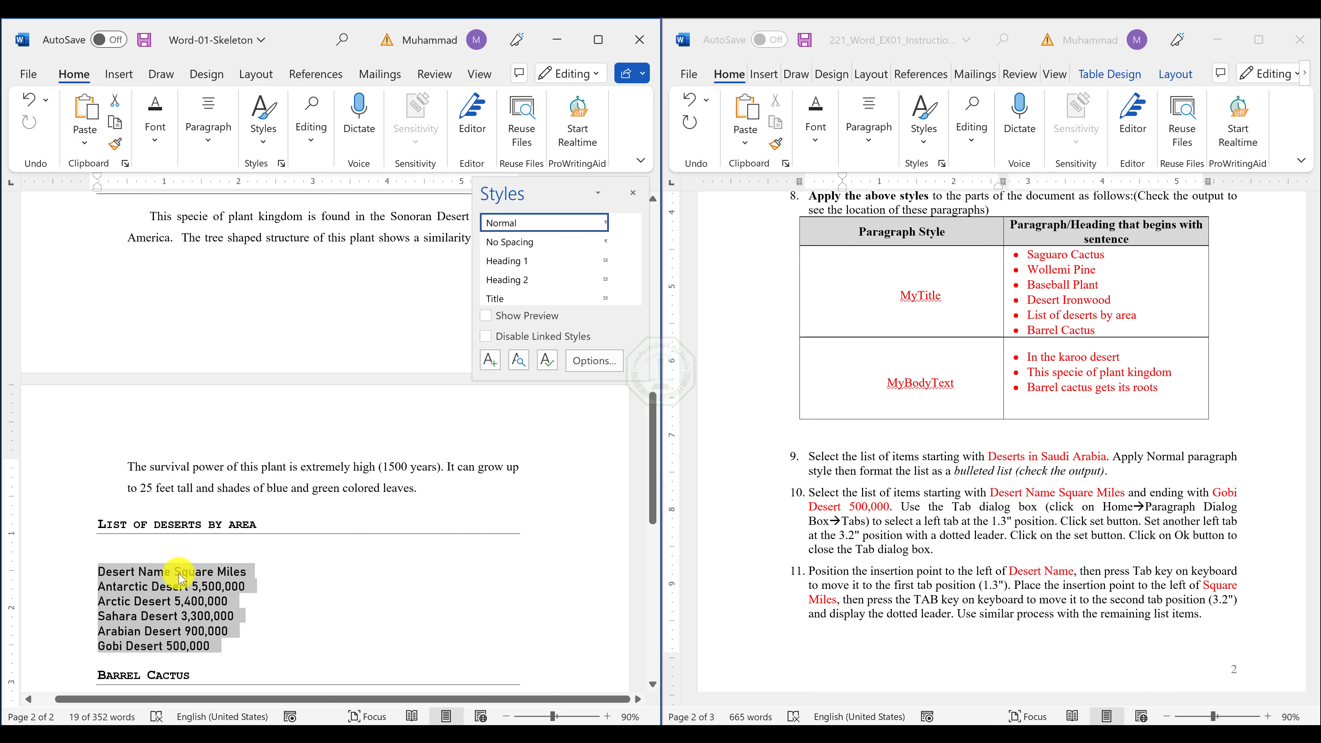
{"action": "left_click", "coordinate": [211, 148]}
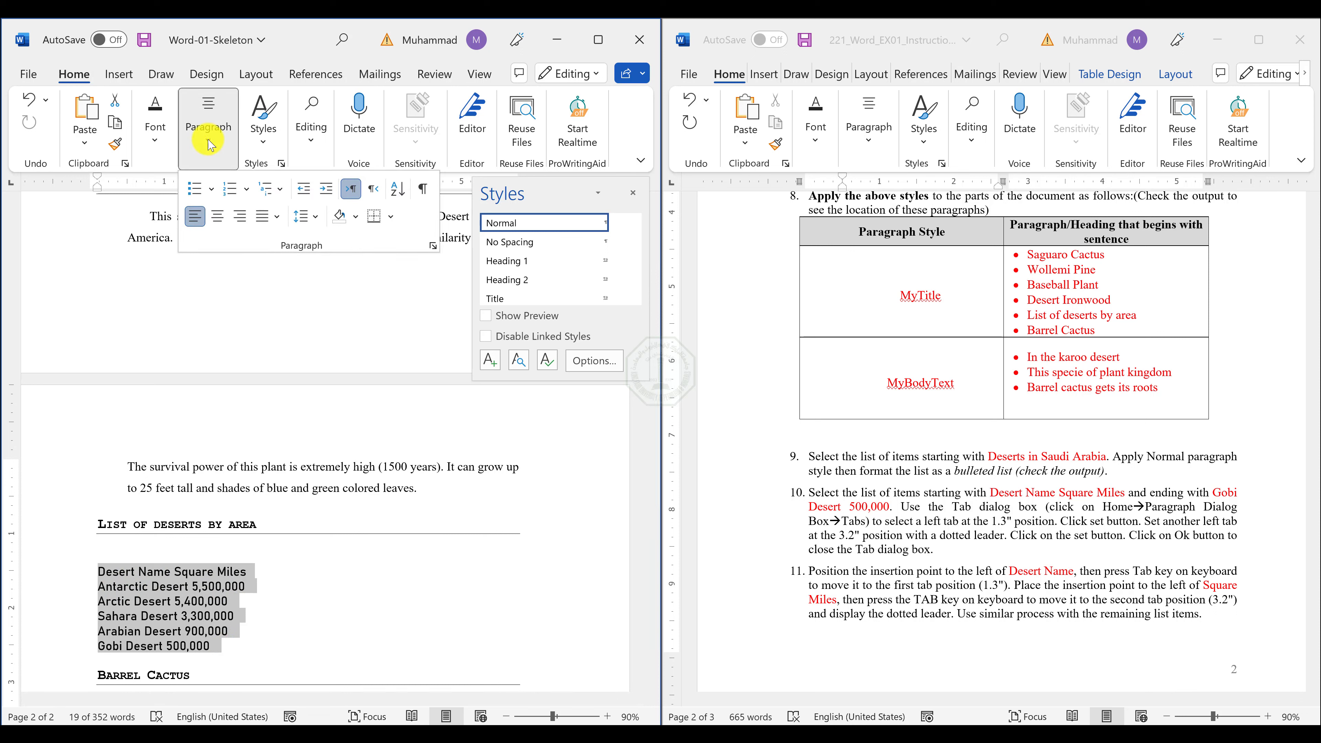
{"action": "left_click", "coordinate": [433, 246]}
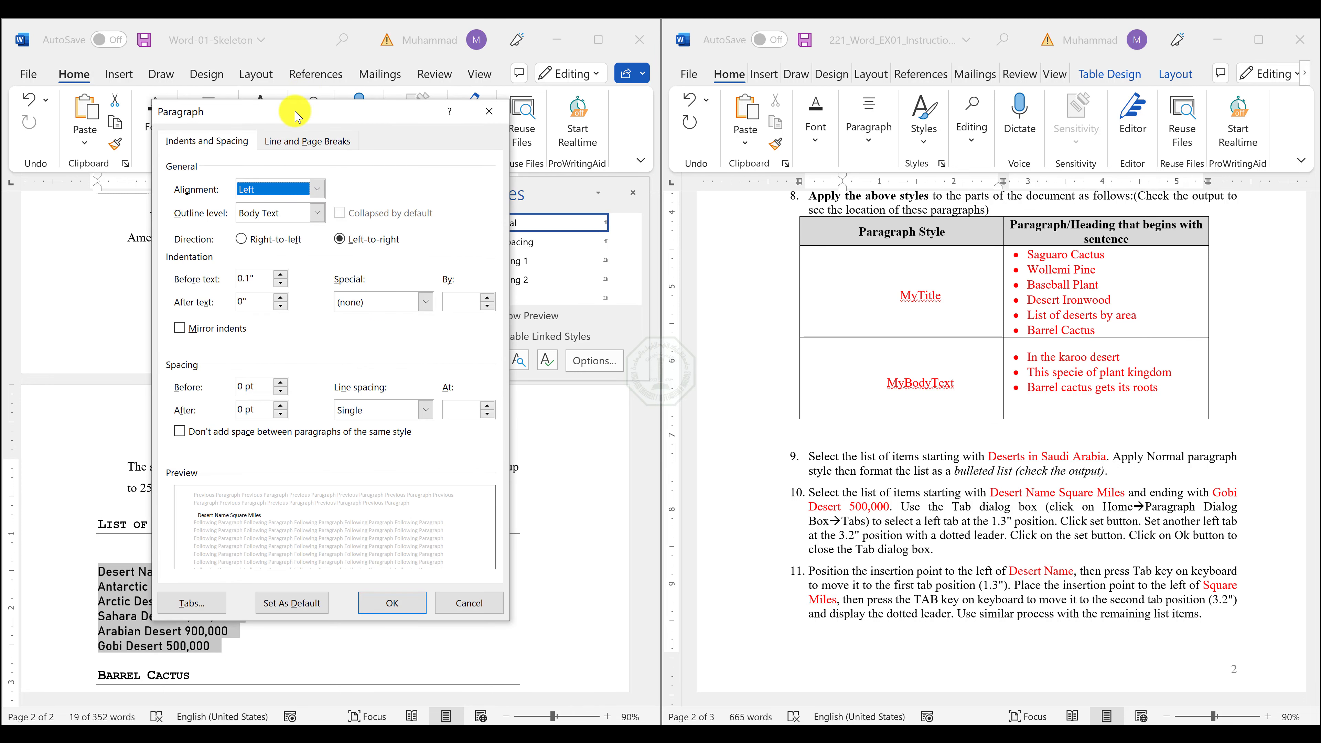
{"action": "left_click_drag", "start_coordinate": [295, 115], "coordinate": [643, 111]}
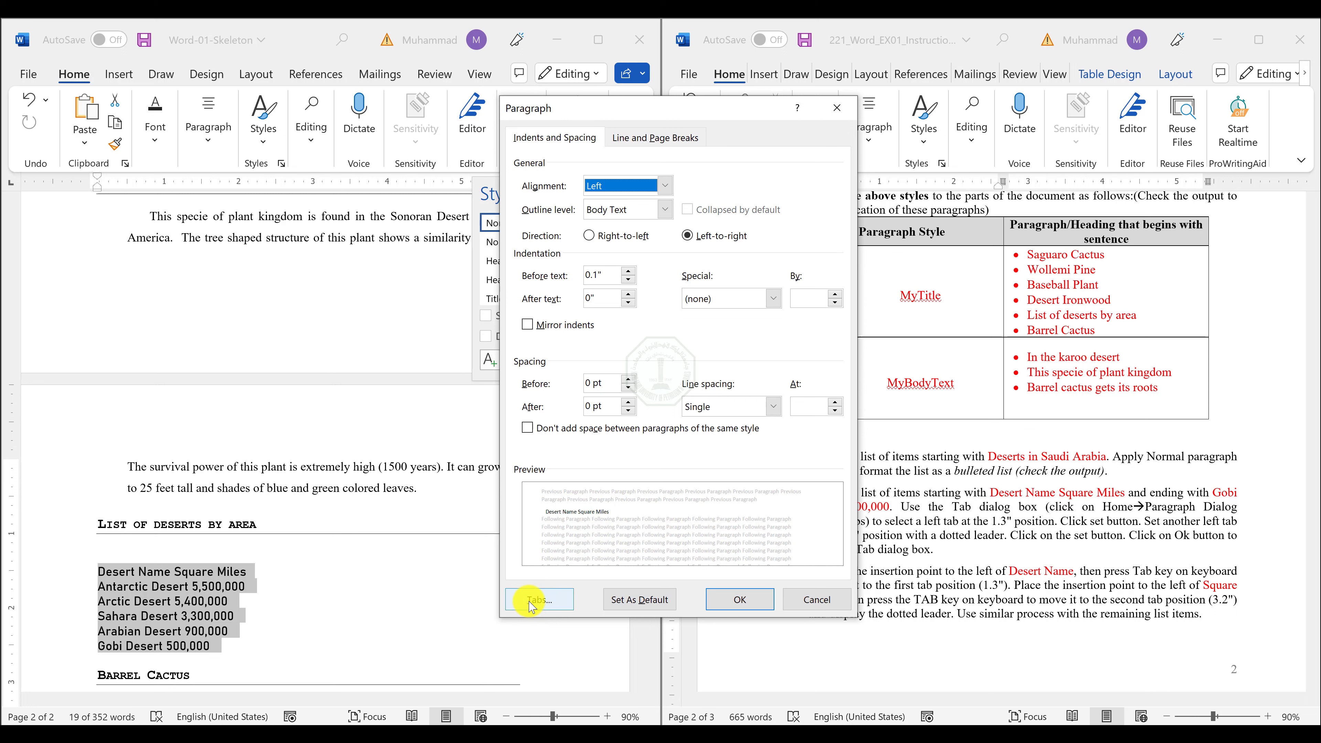
Bring up the On-Screen Keyboard, dismiss the paragraph settings, and try a default tab before "Desert Name", undoing it.
{"action": "left_click", "coordinate": [865, 737]}
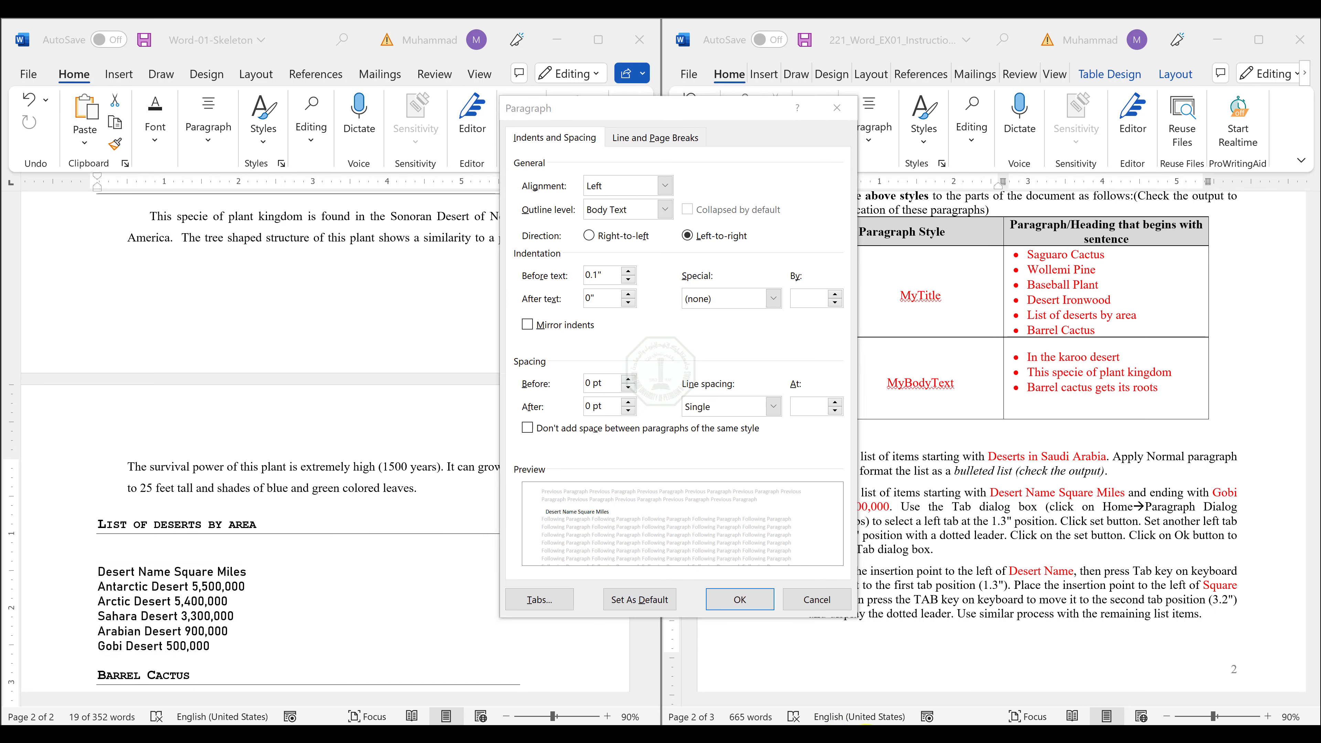
{"action": "left_click_drag", "start_coordinate": [737, 378], "coordinate": [626, 373]}
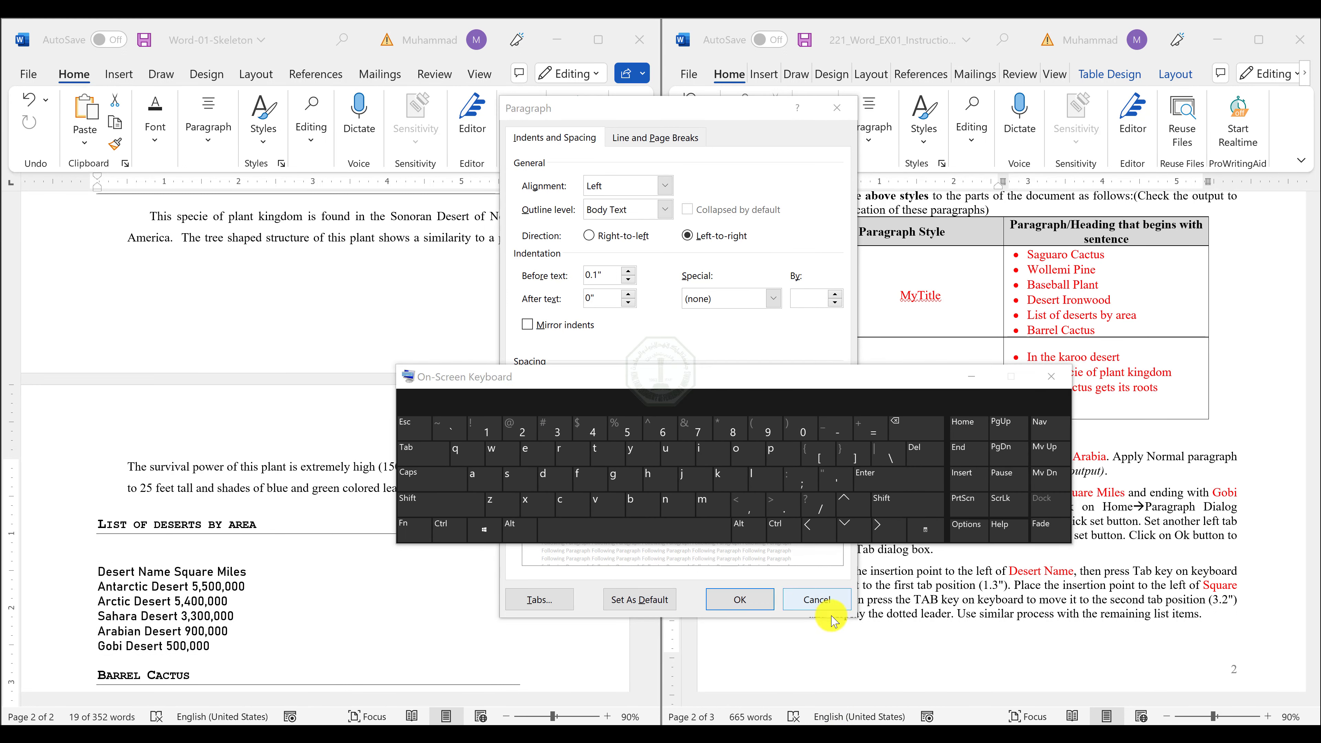
{"action": "left_click", "coordinate": [816, 599]}
{"action": "left_click", "coordinate": [98, 576]}
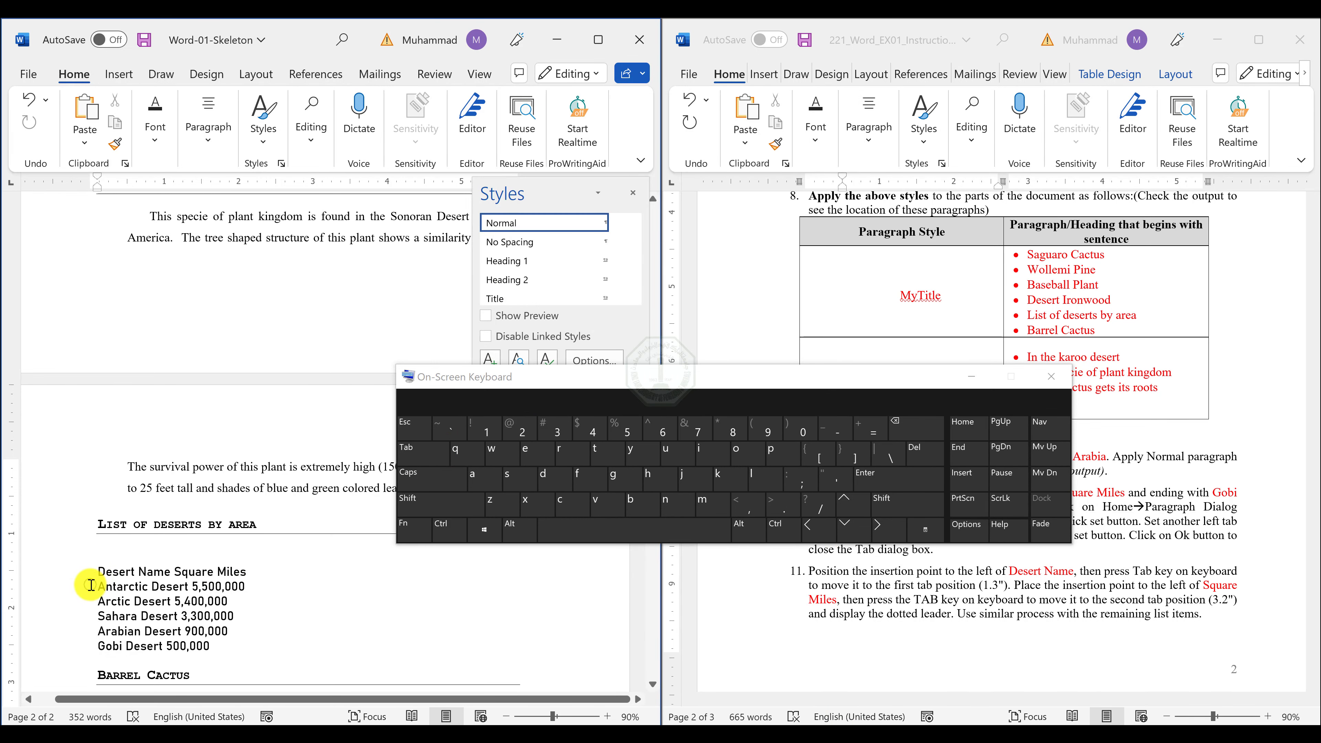
{"action": "scroll", "coordinate": [90, 586], "scroll_direction": "up", "scroll_amount": 9}
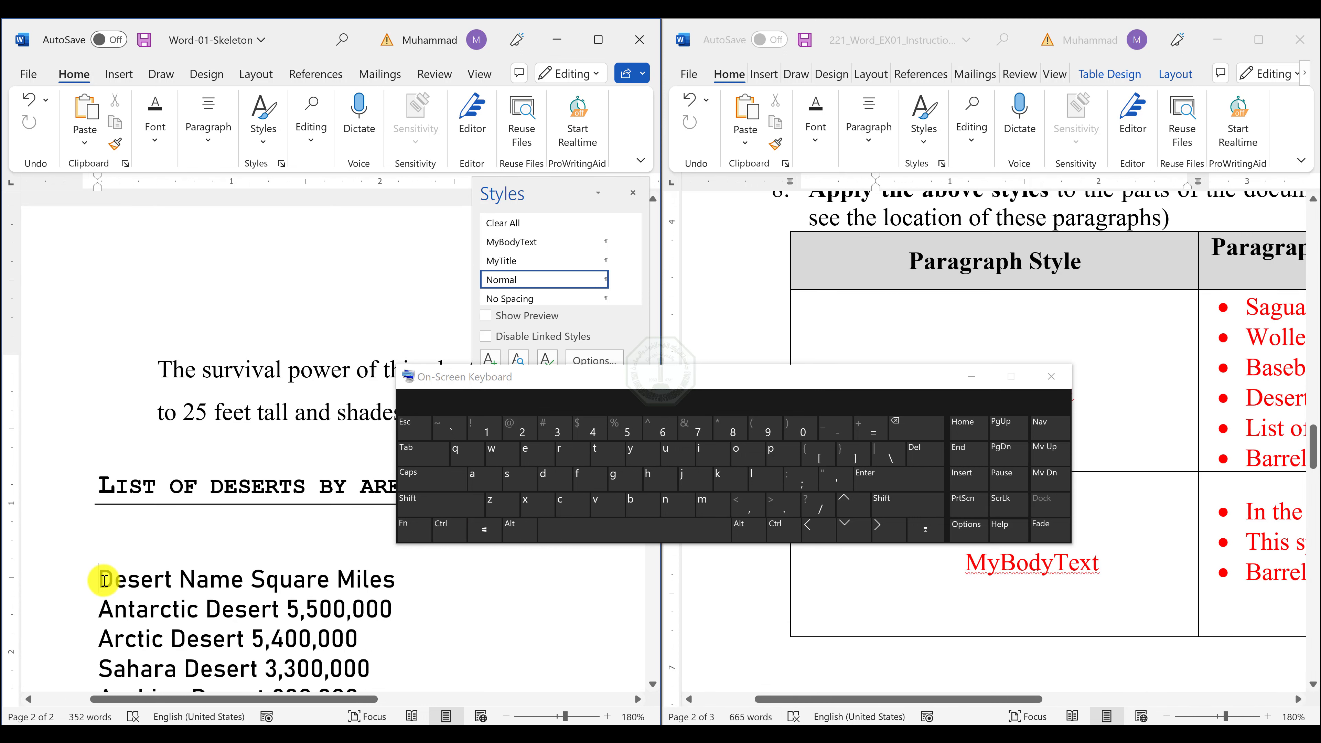
{"action": "left_click", "coordinate": [416, 455]}
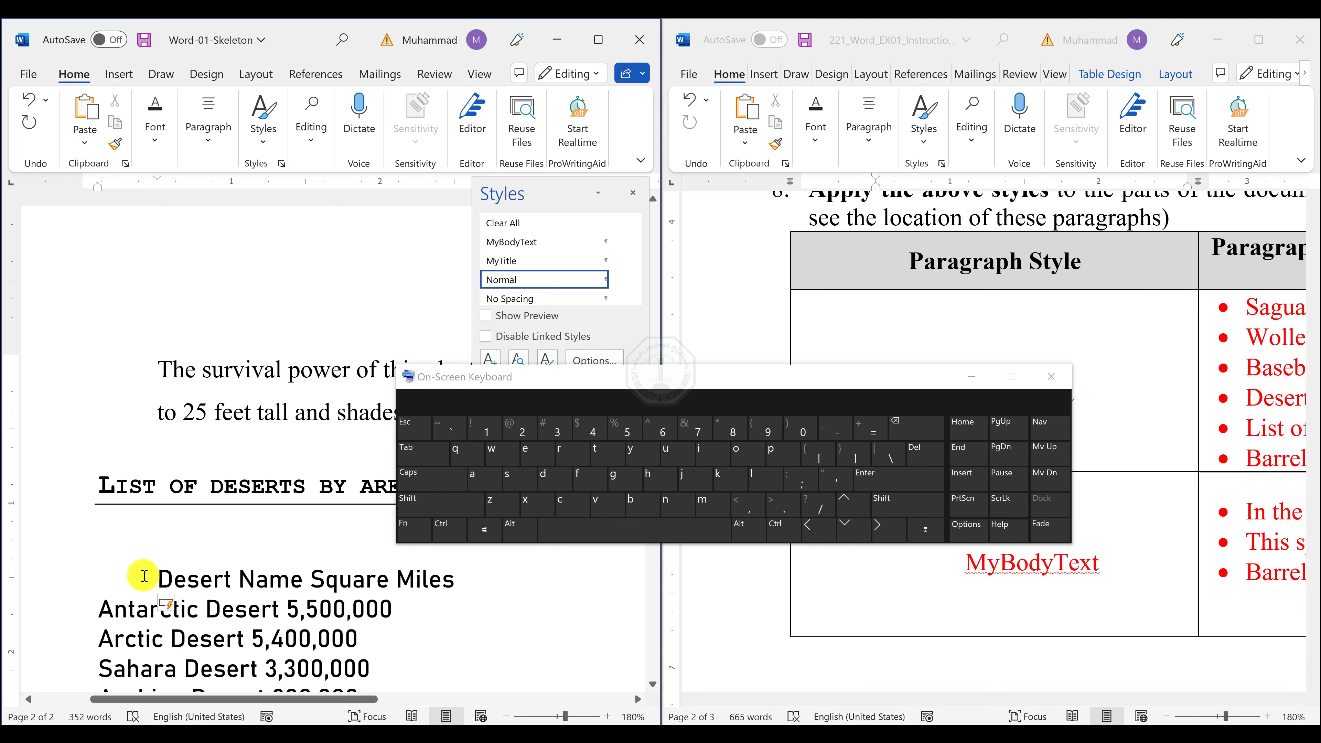
{"action": "key", "text": "ctrl+z"}
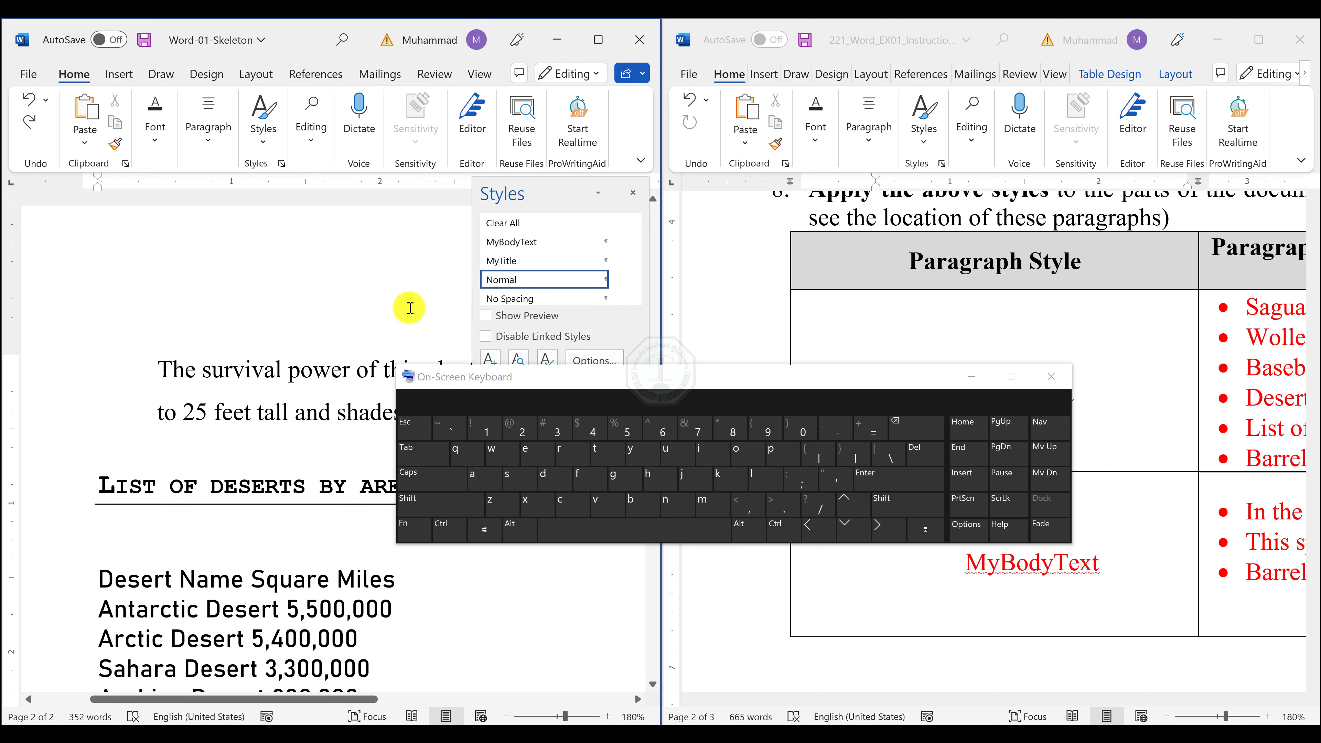
{"action": "scroll", "coordinate": [189, 415], "scroll_direction": "down", "scroll_amount": 3}
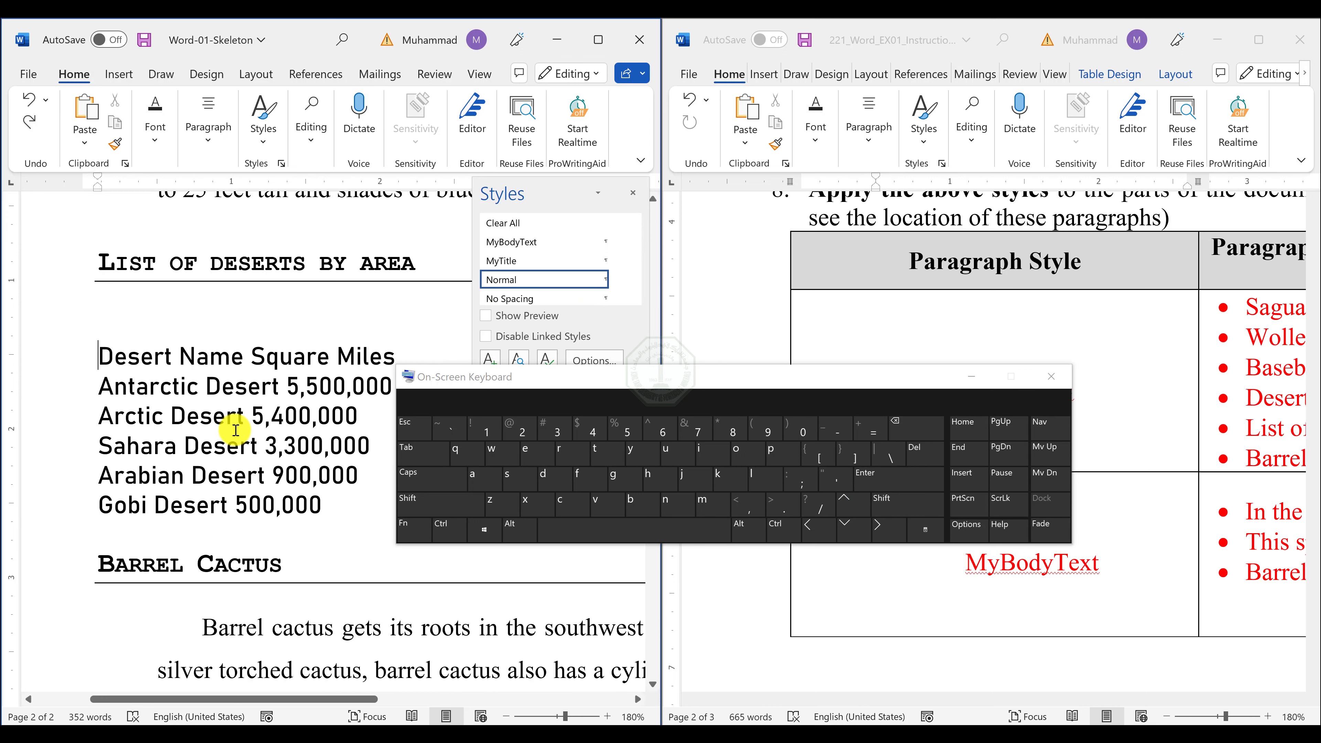
{"action": "left_click_drag", "start_coordinate": [107, 358], "coordinate": [325, 507]}
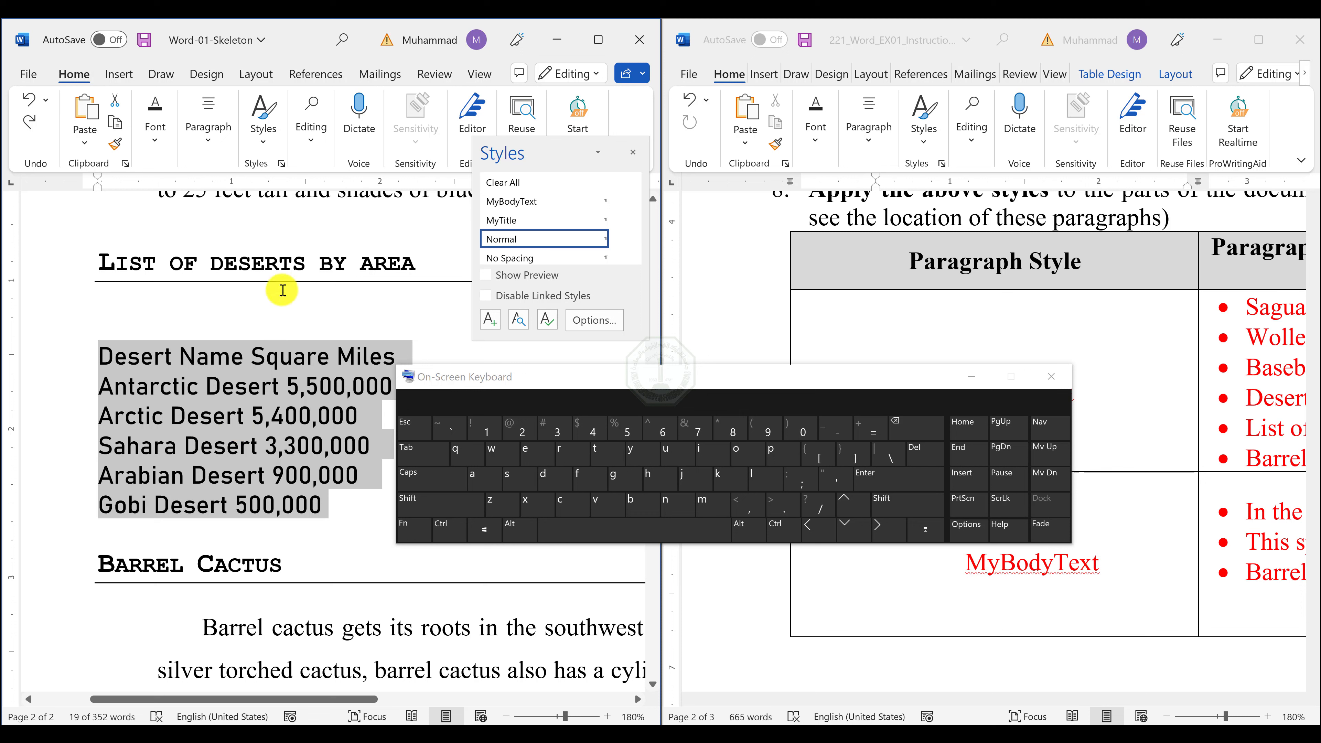
{"action": "left_click", "coordinate": [223, 136]}
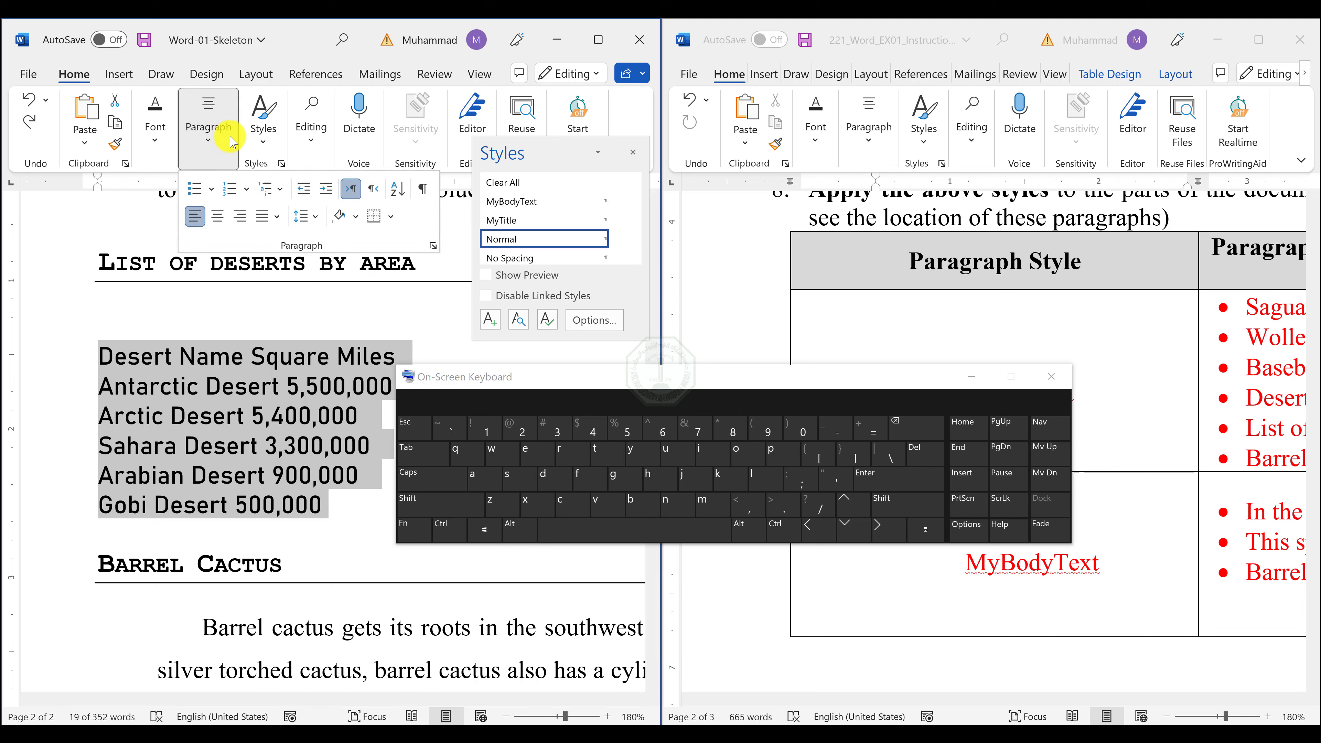
{"action": "left_click", "coordinate": [432, 246]}
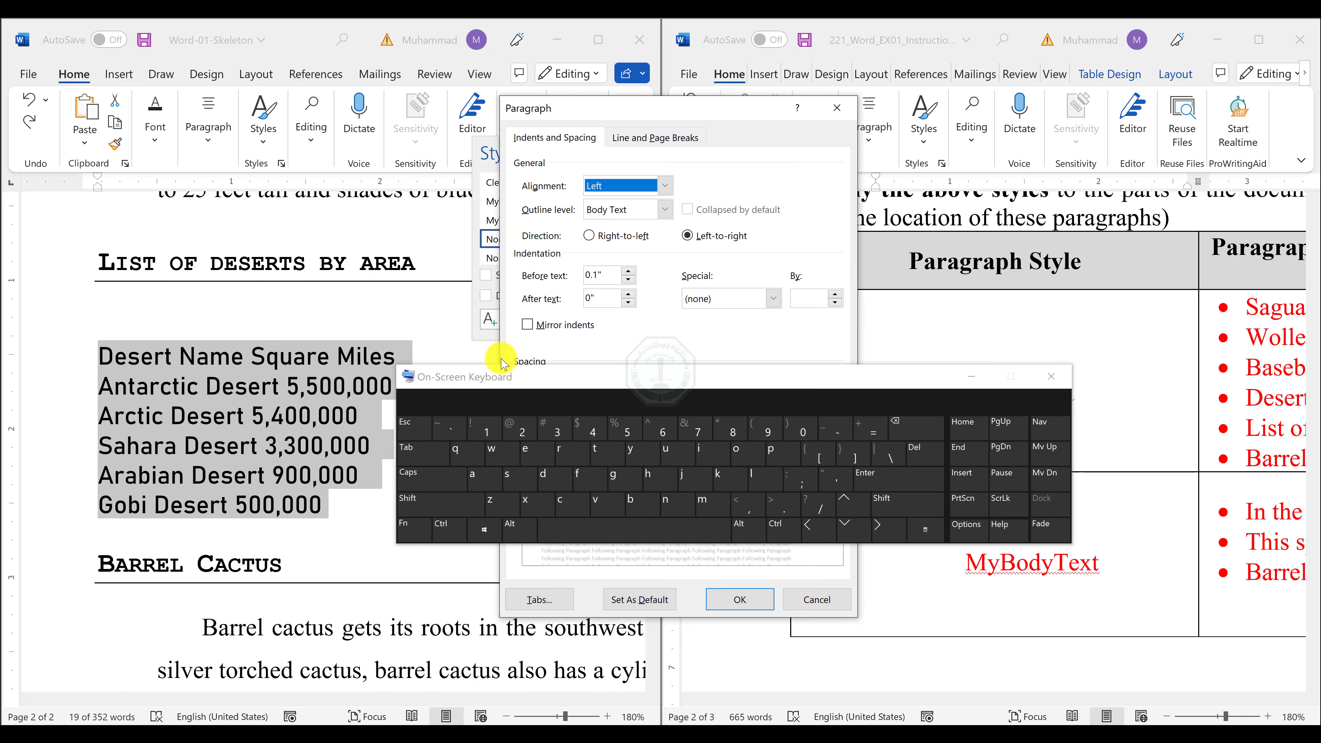
{"action": "left_click_drag", "start_coordinate": [502, 367], "coordinate": [662, 246]}
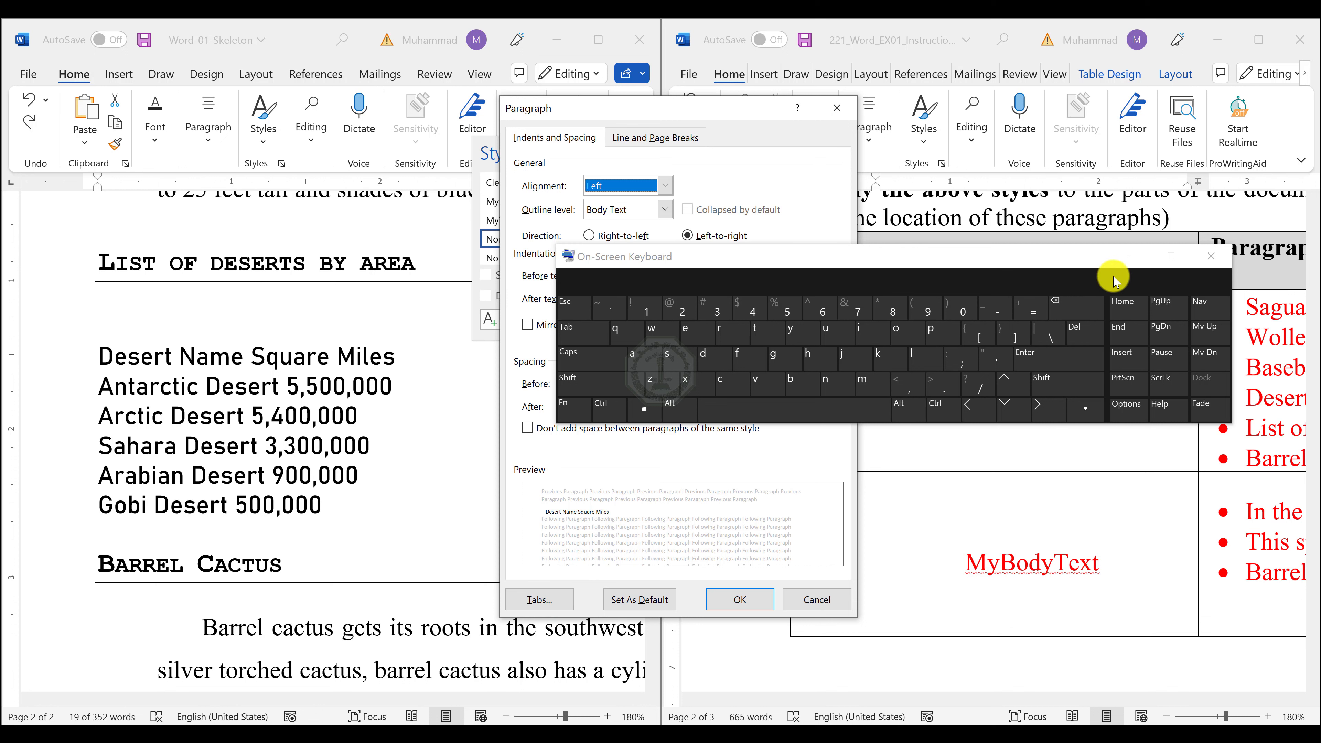
{"action": "left_click", "coordinate": [1131, 256]}
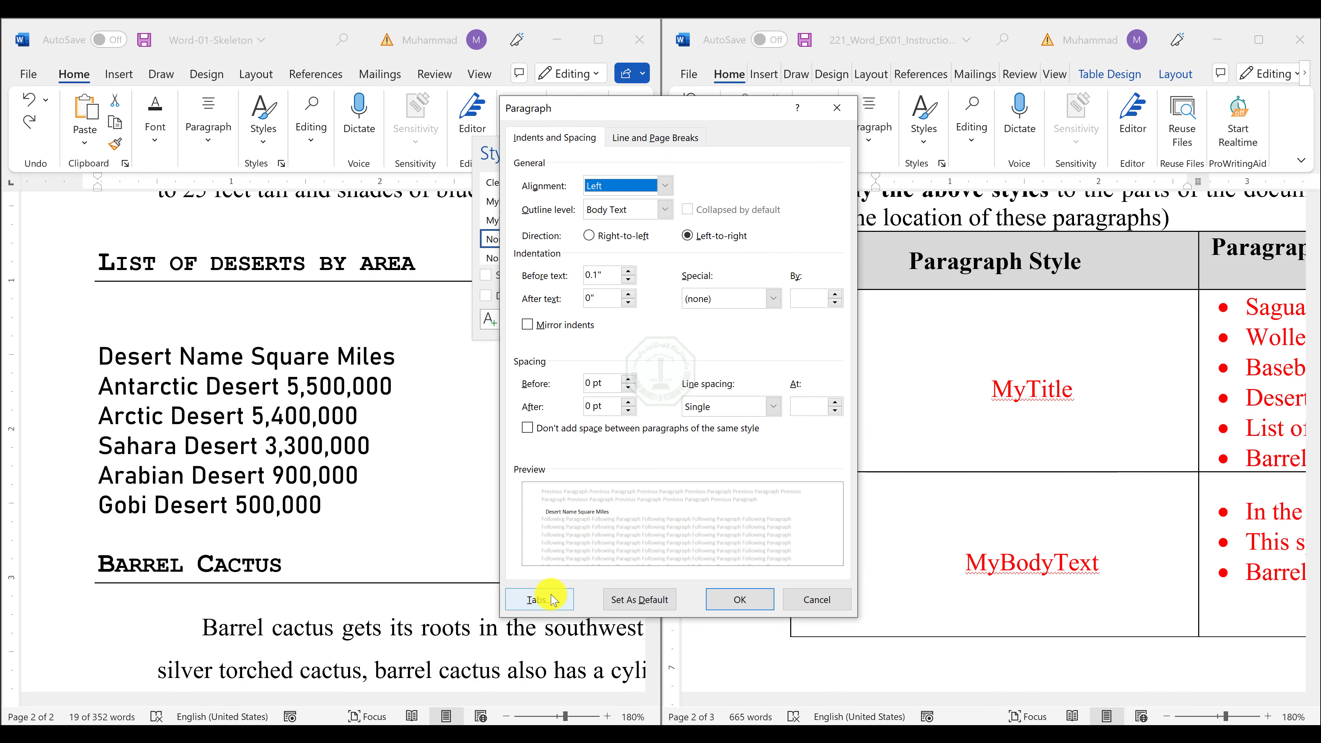
{"action": "left_click", "coordinate": [540, 600]}
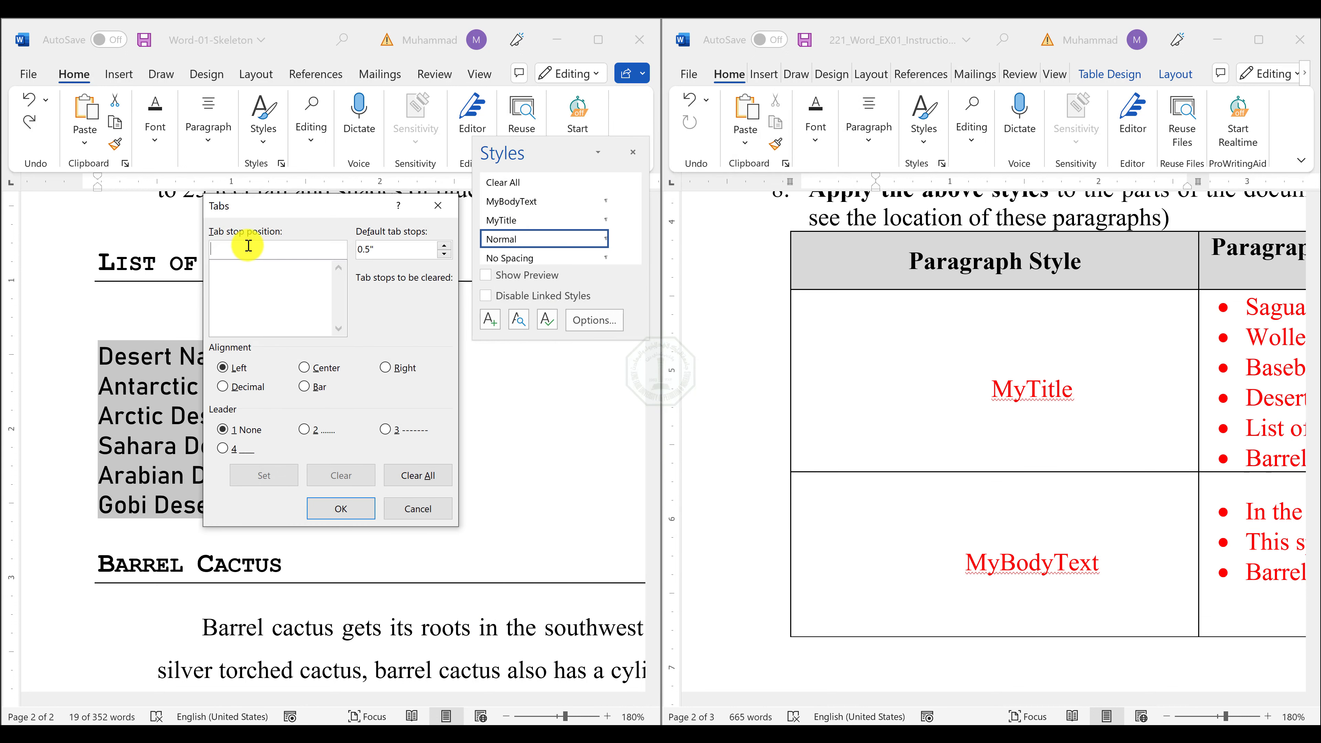
{"action": "left_click", "coordinate": [229, 373]}
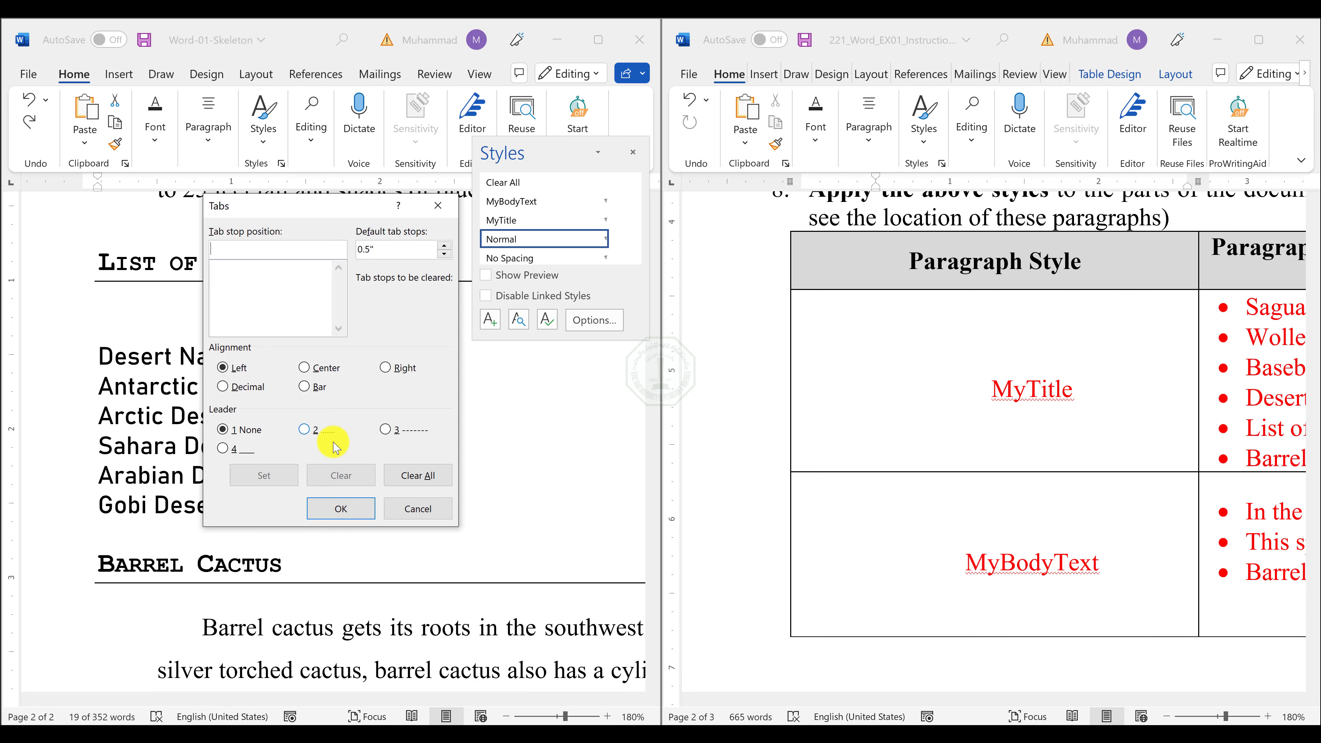
{"action": "left_click", "coordinate": [411, 508]}
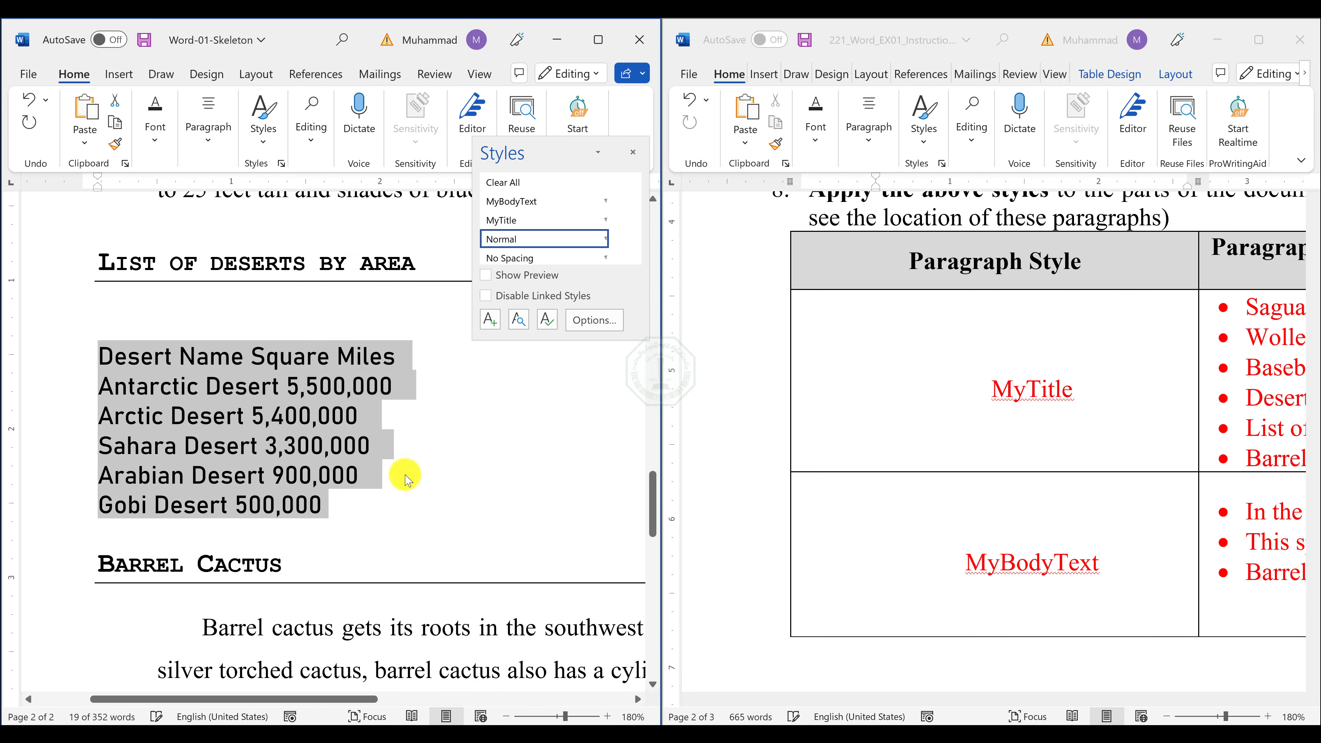
Reread exercise item 10 in the instructions document, highlighting the wording on the 1.3" left tab and the 3.2" tab position.
{"action": "scroll", "coordinate": [295, 437], "scroll_direction": "down", "scroll_amount": 10}
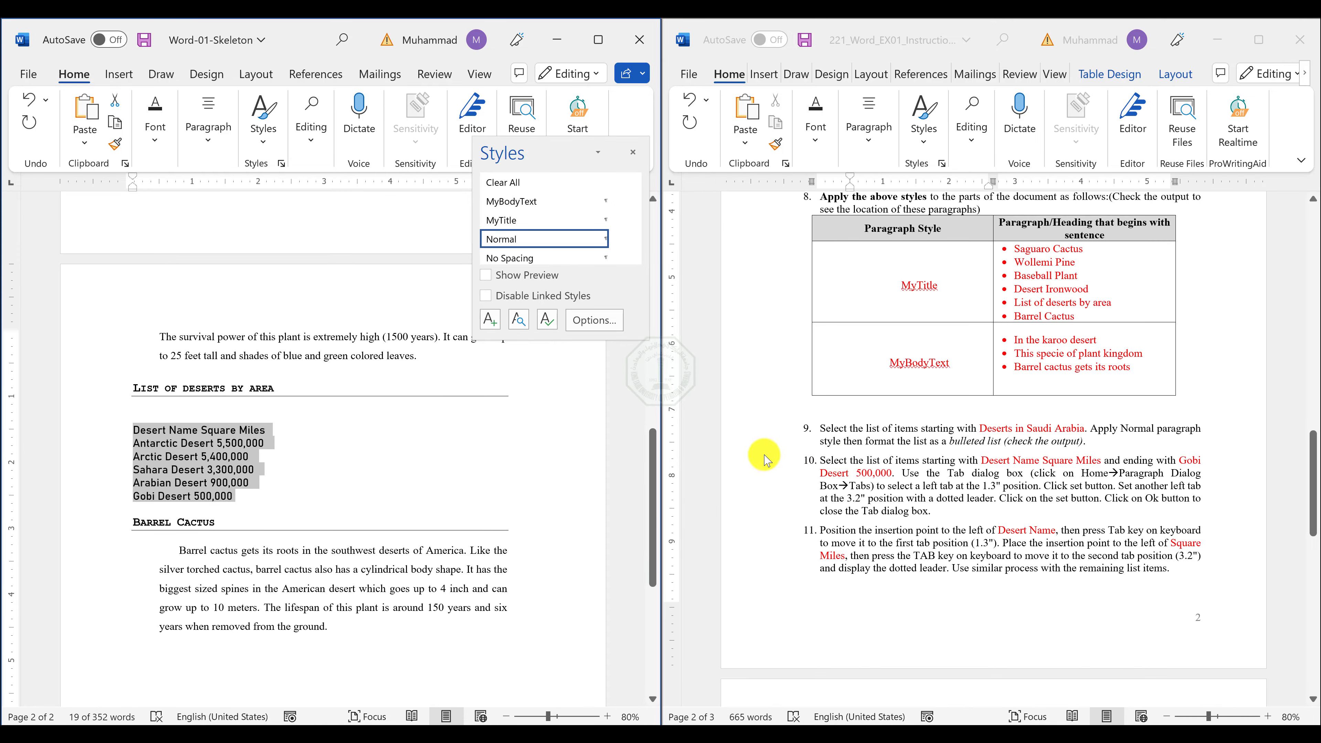
{"action": "scroll", "coordinate": [910, 453], "scroll_direction": "down", "scroll_amount": 5}
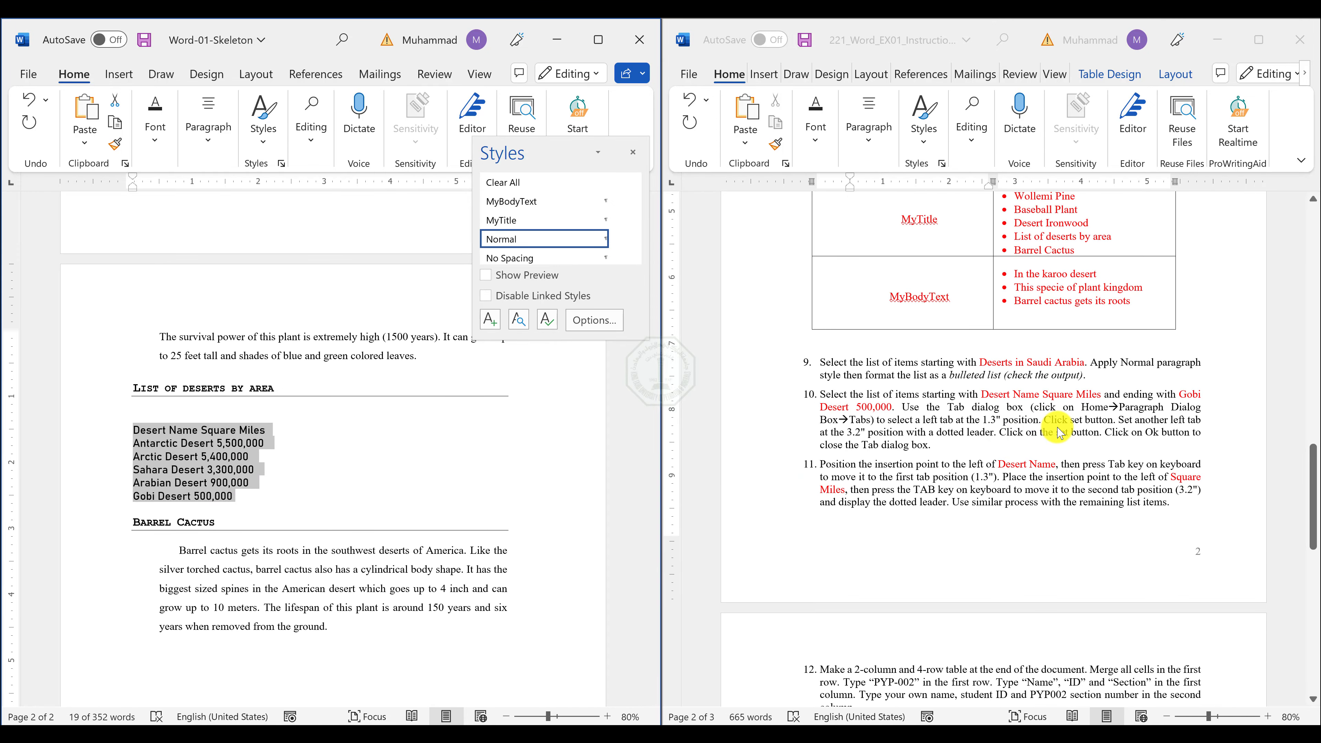
{"action": "scroll", "coordinate": [1059, 432], "scroll_direction": "up", "scroll_amount": 1}
{"action": "left_click", "coordinate": [761, 475]}
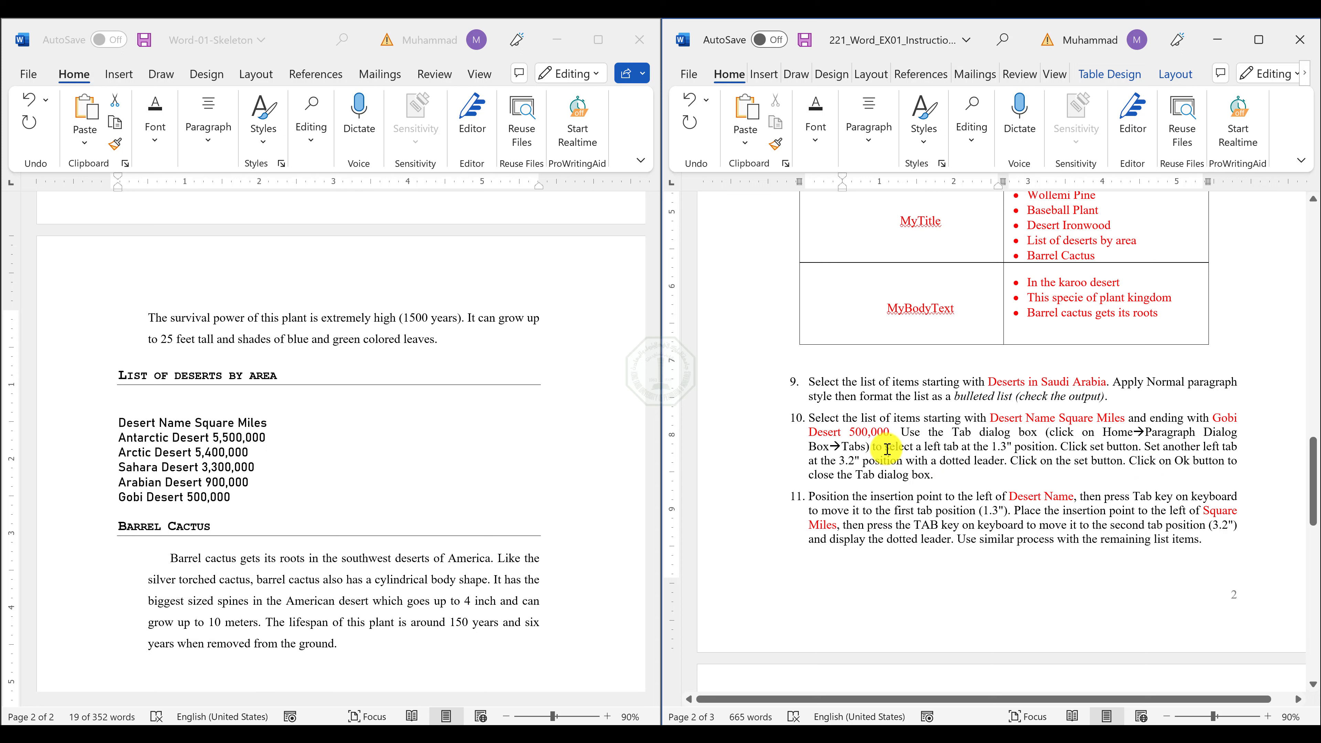
{"action": "left_click_drag", "start_coordinate": [906, 448], "coordinate": [1055, 447]}
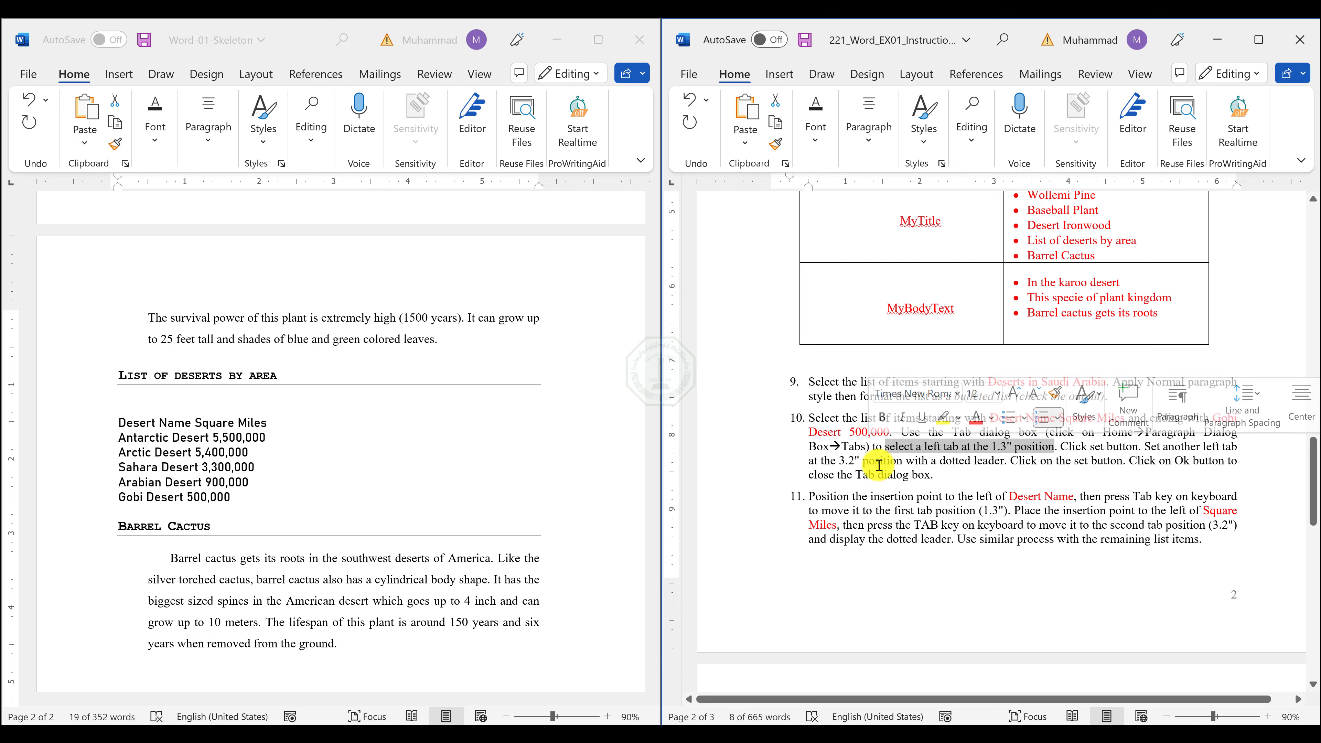
{"action": "left_click_drag", "start_coordinate": [837, 461], "coordinate": [978, 462]}
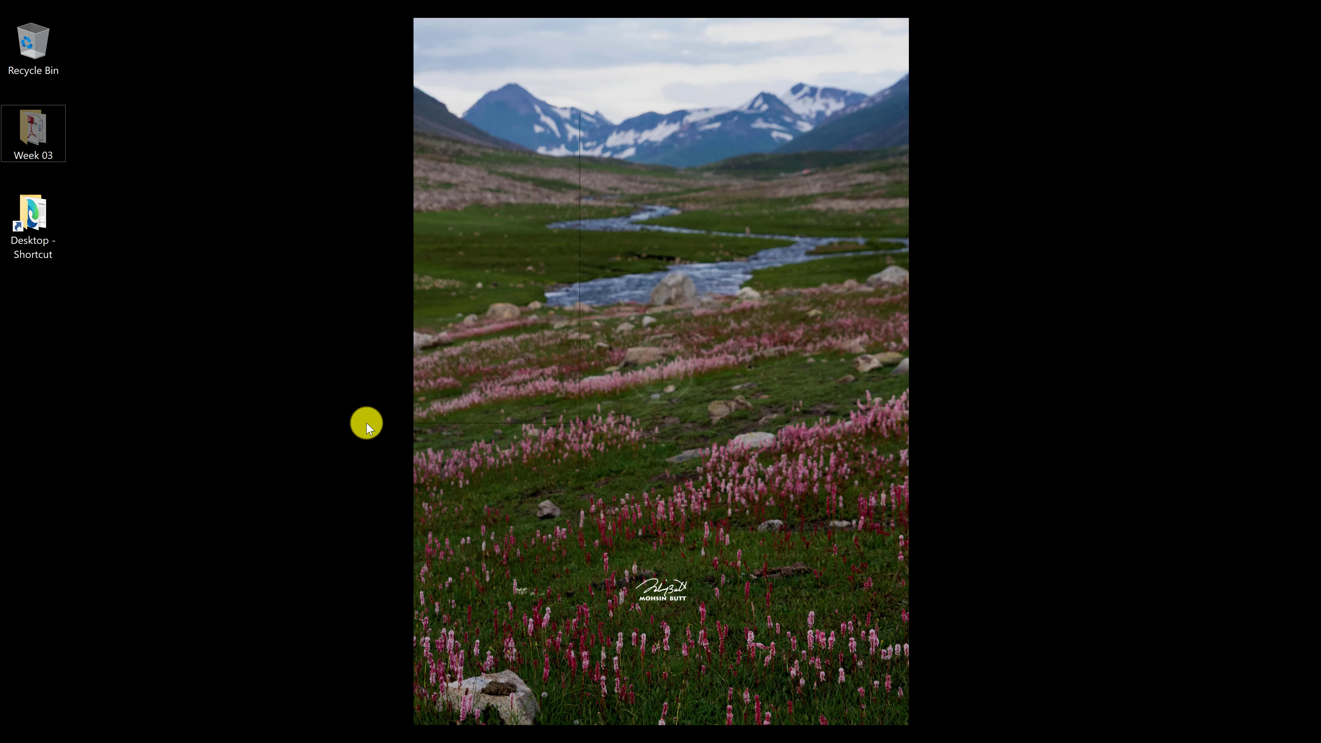
Create a new text document on the Windows desktop, keeping its default name, and open it in Notepad.
{"action": "right_click", "coordinate": [366, 422]}
{"action": "mouse_move", "coordinate": [442, 369]}
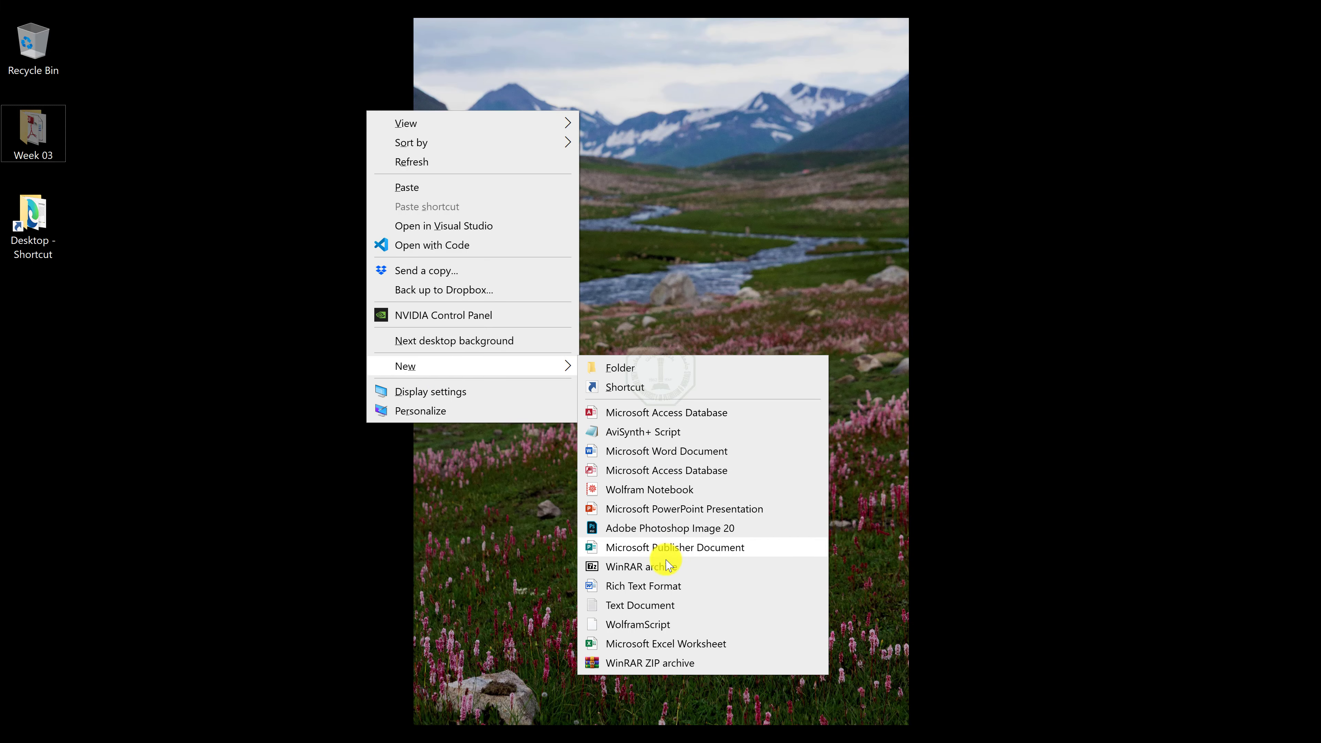
{"action": "left_click", "coordinate": [645, 605]}
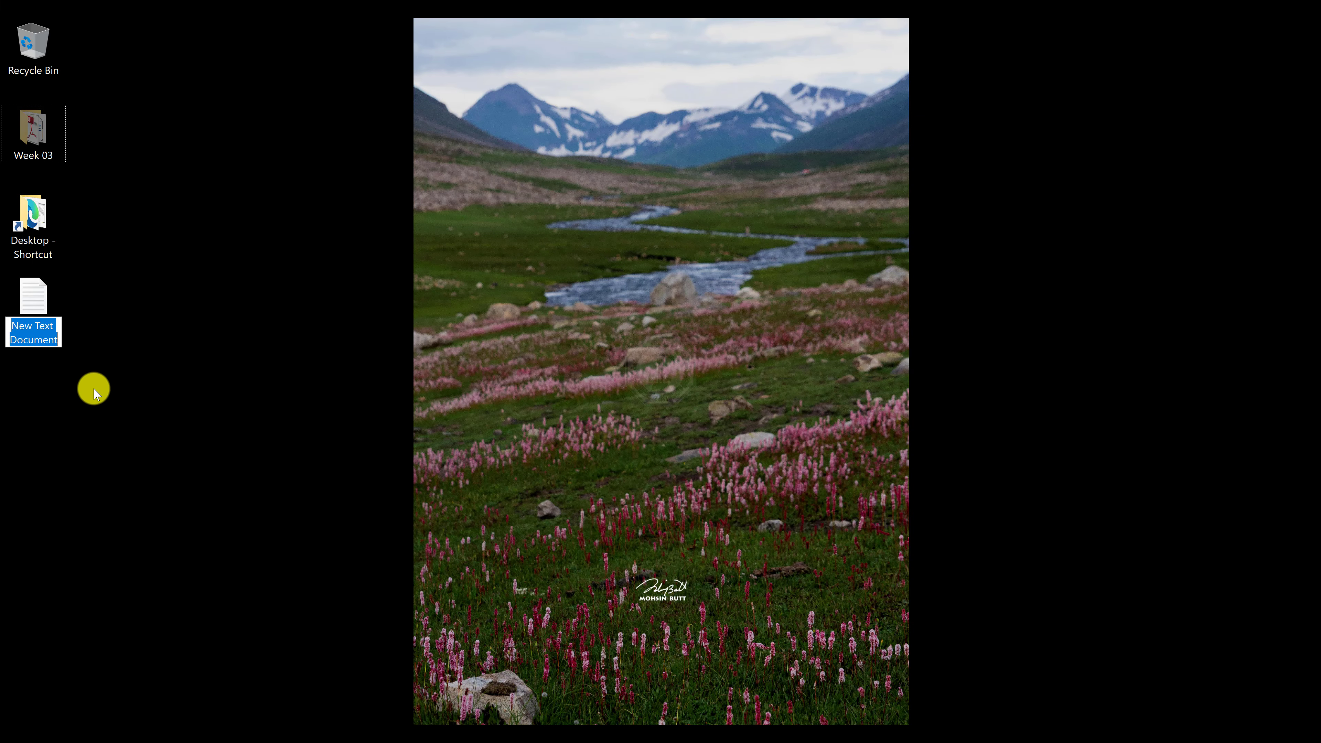
{"action": "left_click", "coordinate": [42, 344]}
{"action": "double_click", "coordinate": [41, 343]}
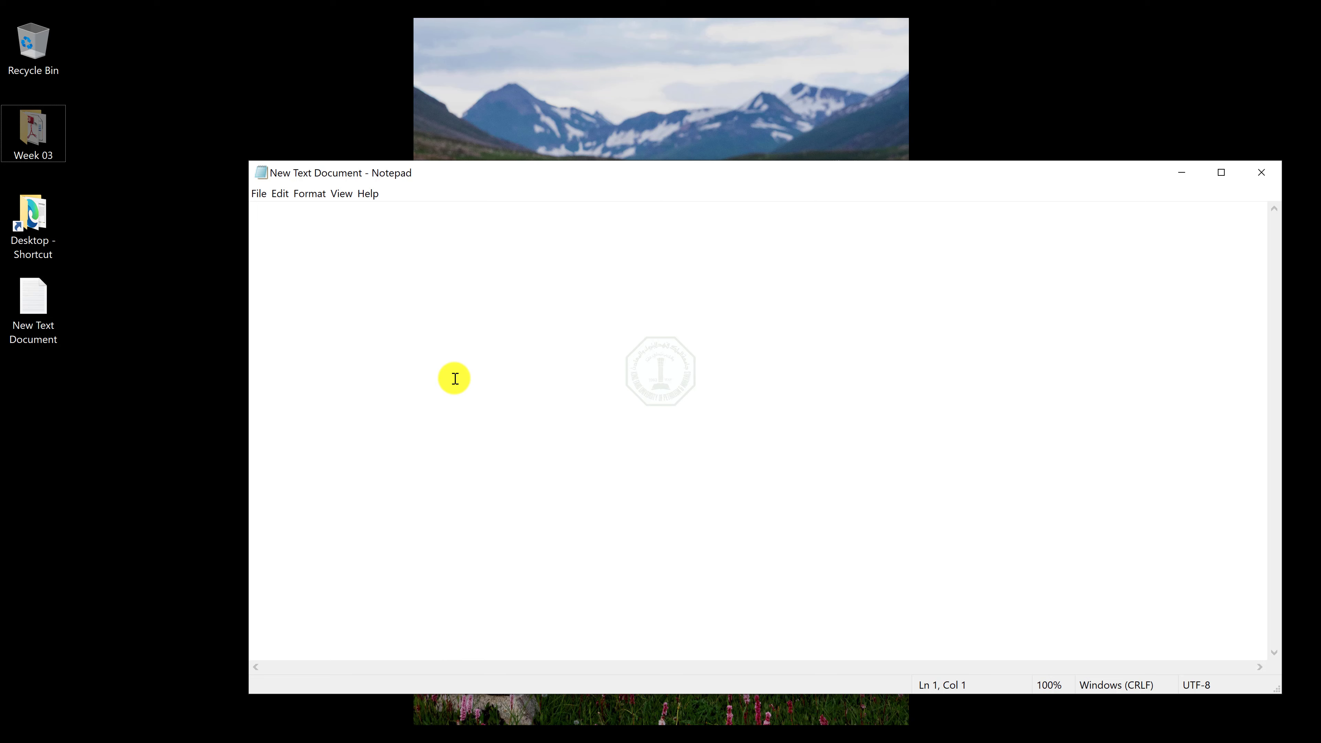
Enter the numbered lines "1. Position" and "2. Alignment" in the text document and start a third line with "3.".
{"action": "type", "text": "1. "}
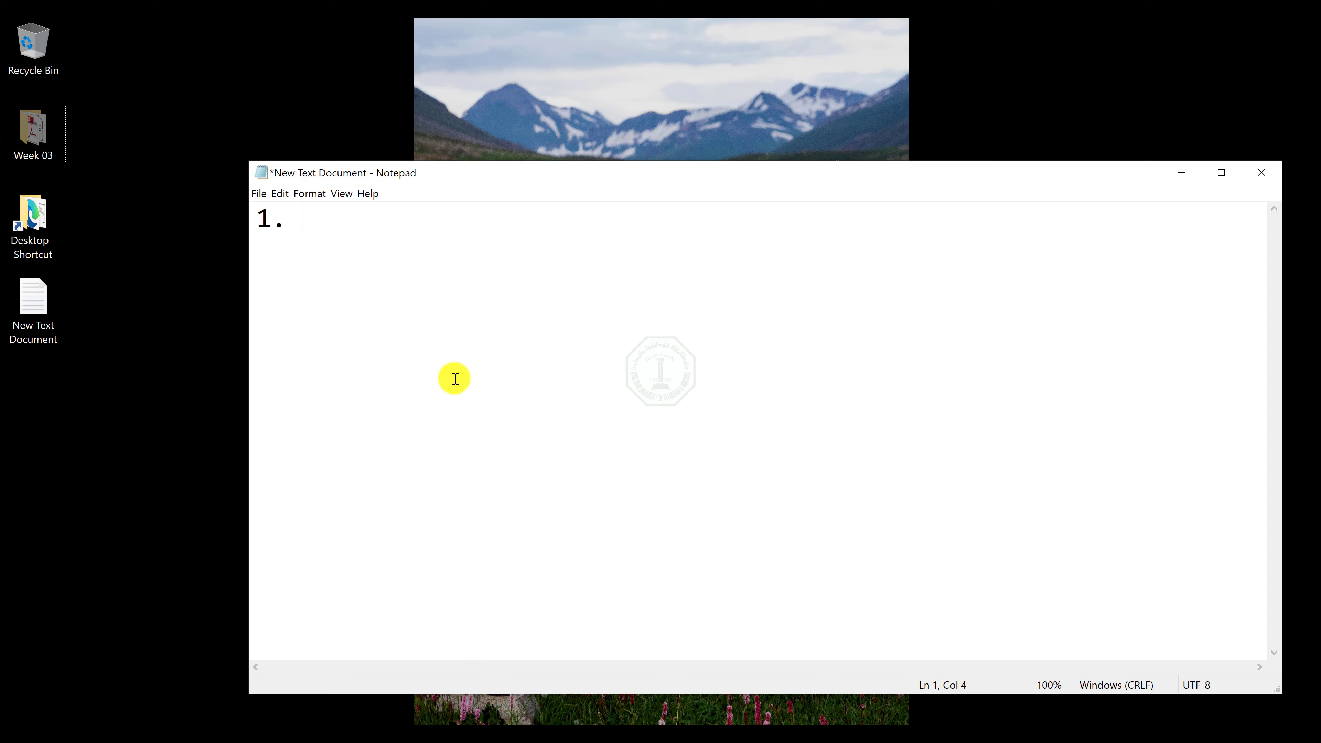
{"action": "type", "text": "Position"}
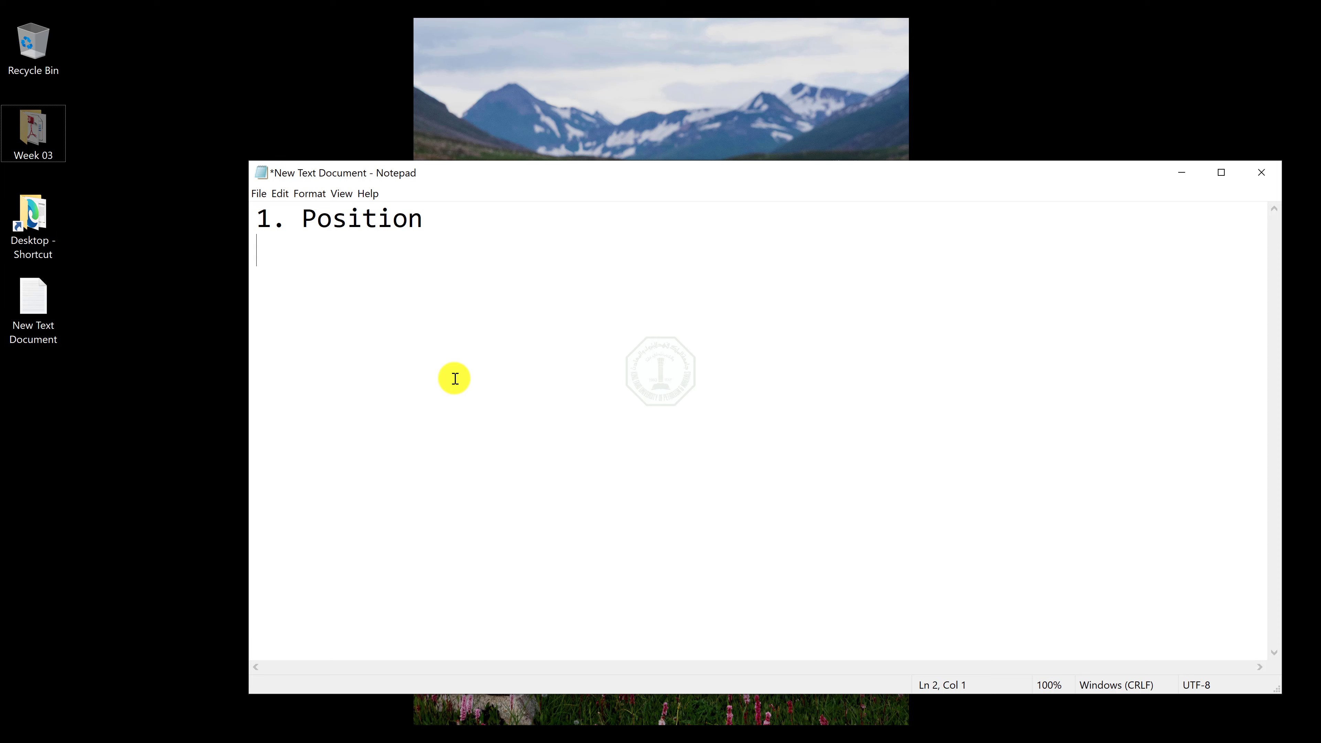
{"action": "type", "text": "2. Alignment"}
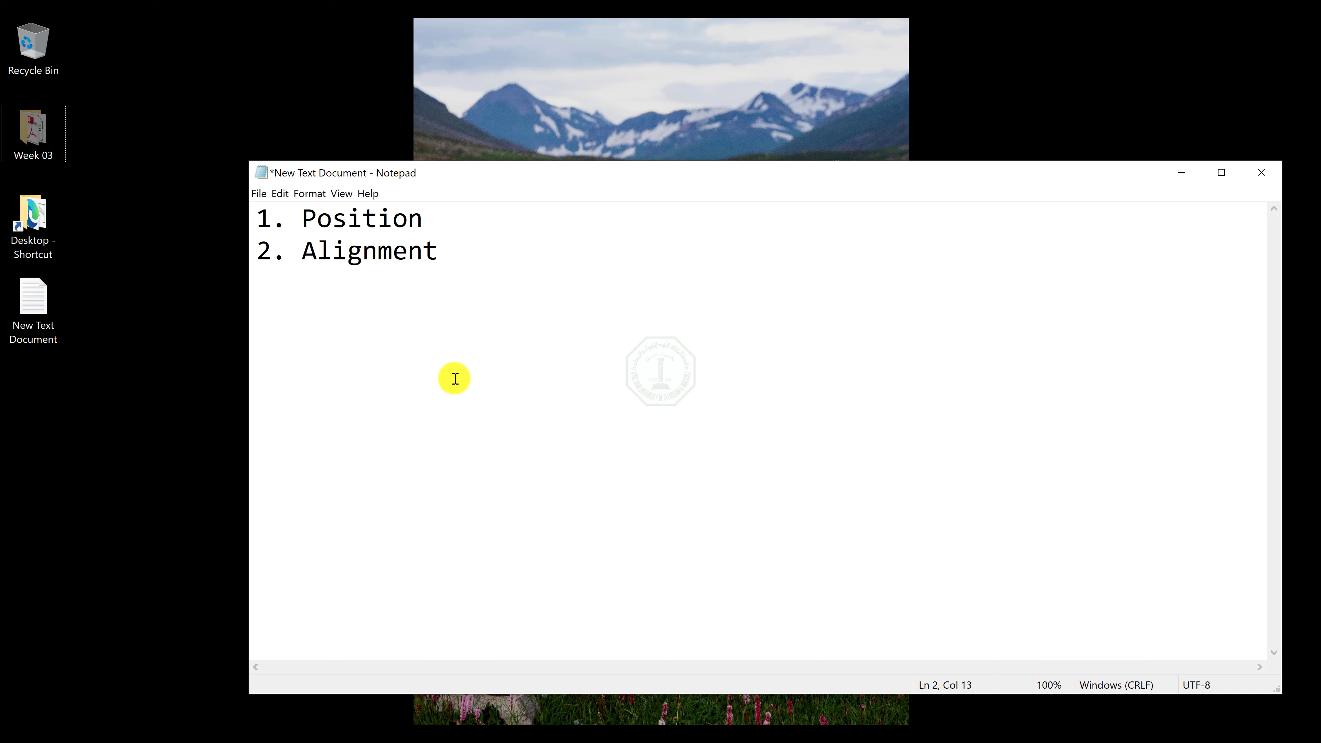
{"action": "key", "text": "Return"}
{"action": "type", "text": "3."}
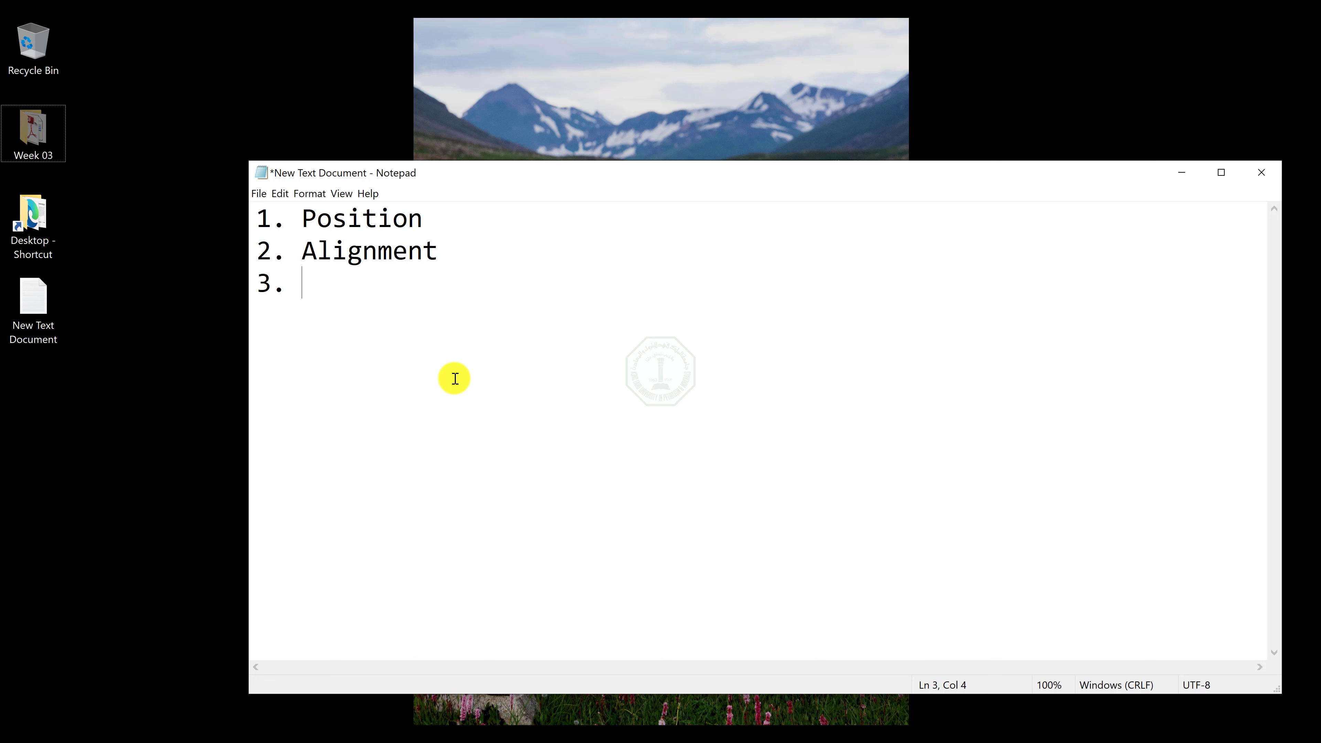
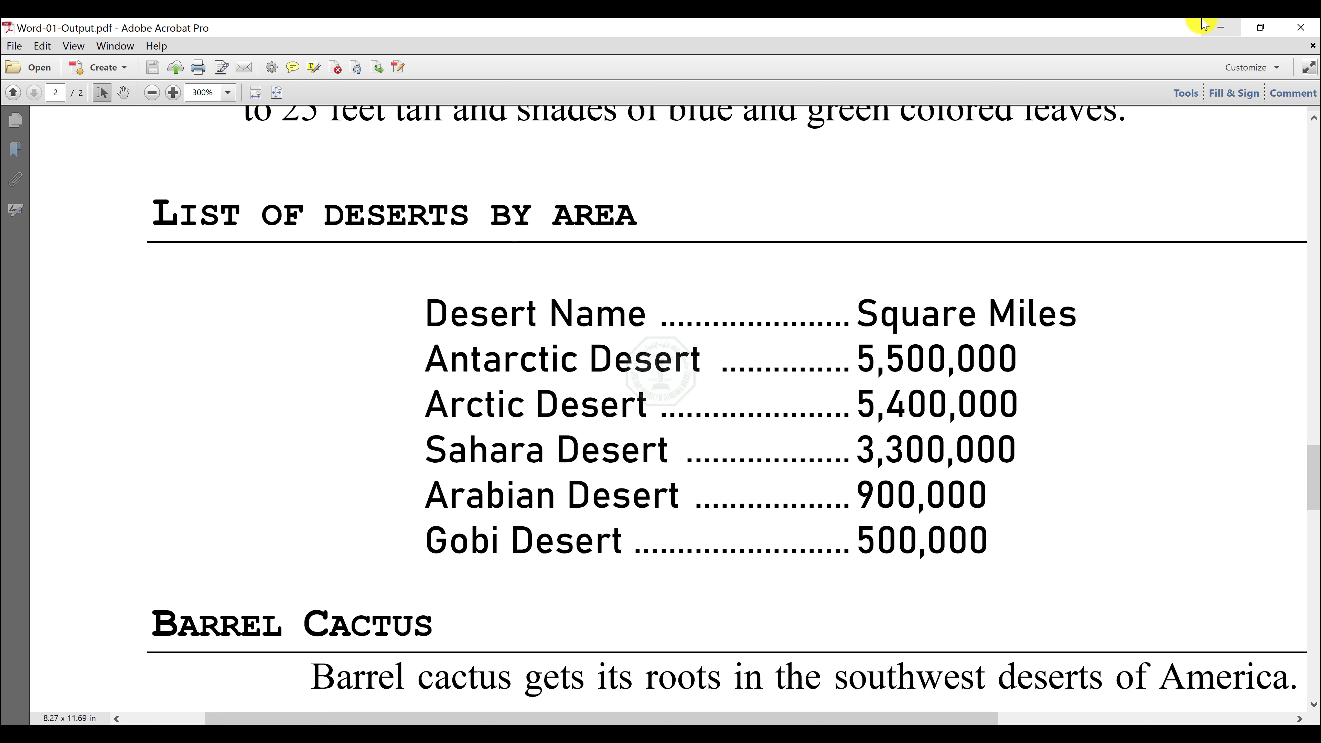
Return to the Notepad notes and enter 1.3 beside "1. Position" as the first tab's value.
{"action": "left_click", "coordinate": [1215, 29]}
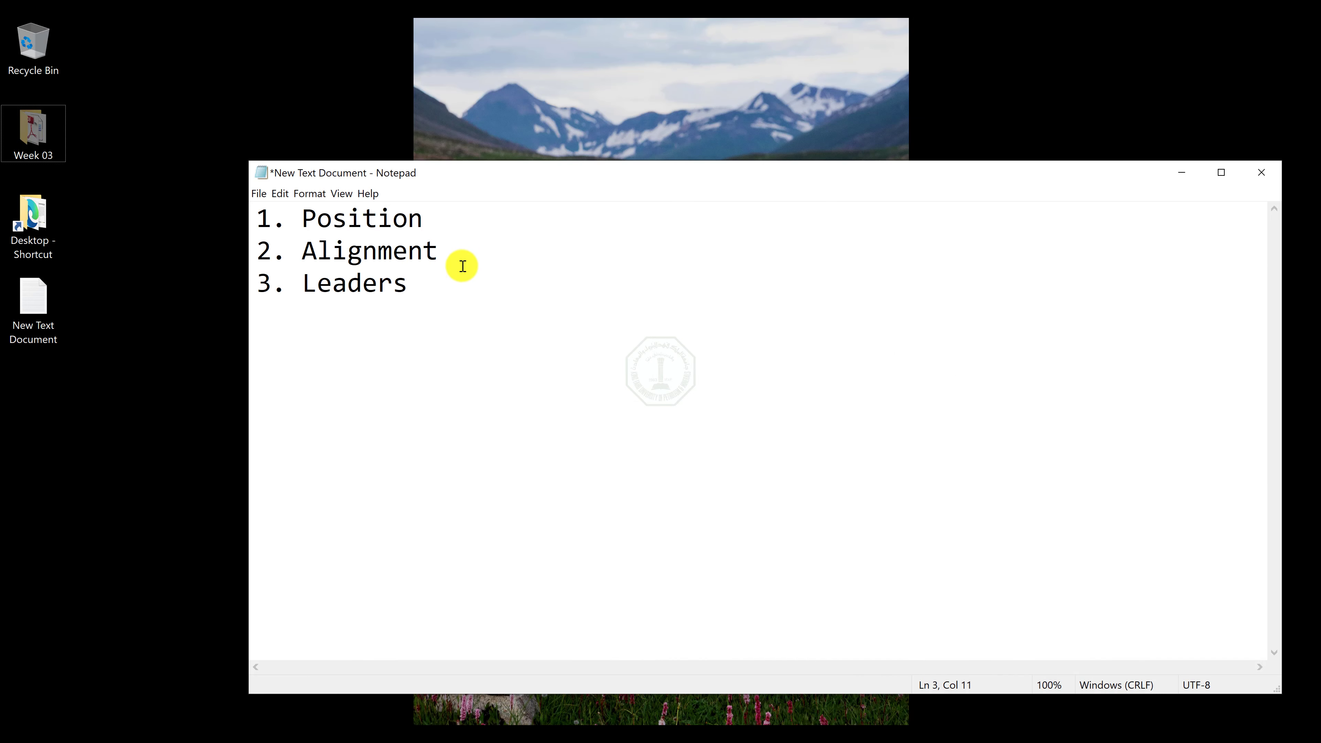
{"action": "left_click", "coordinate": [446, 224]}
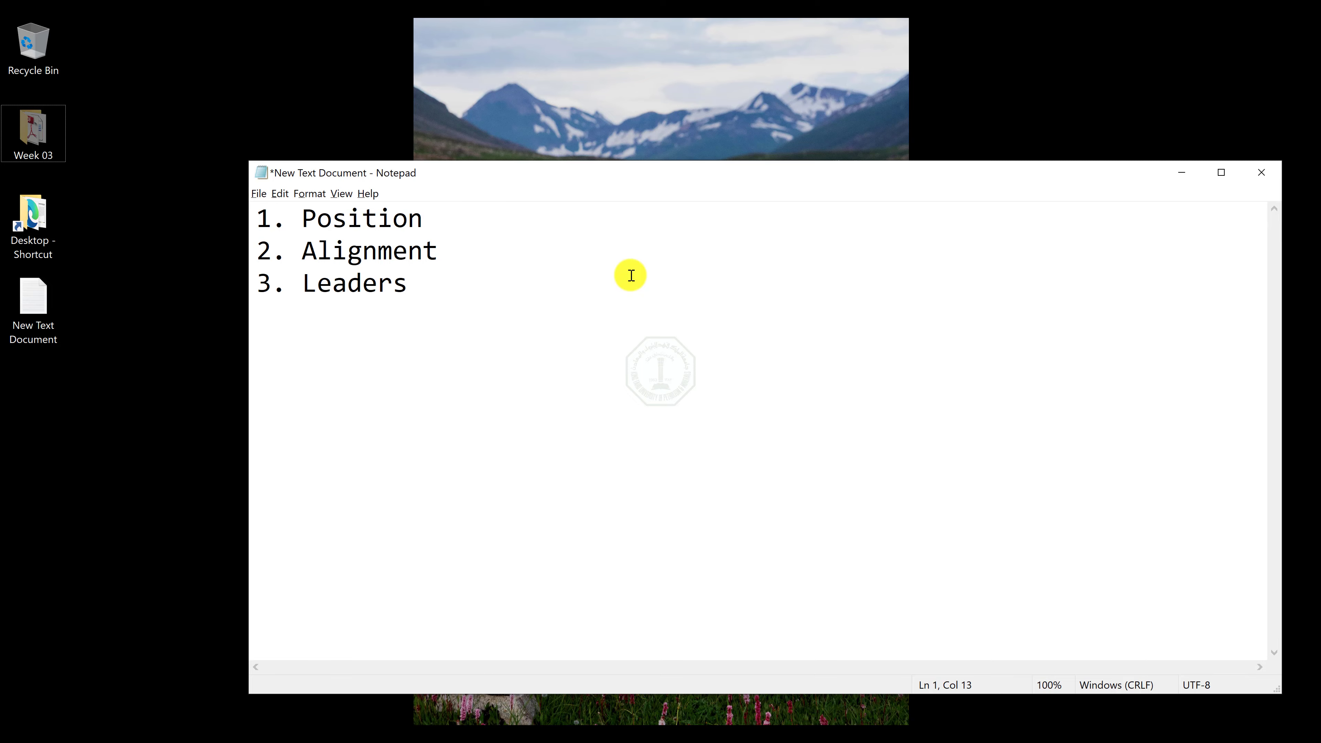
{"action": "key", "text": "alt+Tab"}
{"action": "key", "text": "alt+Tab"}
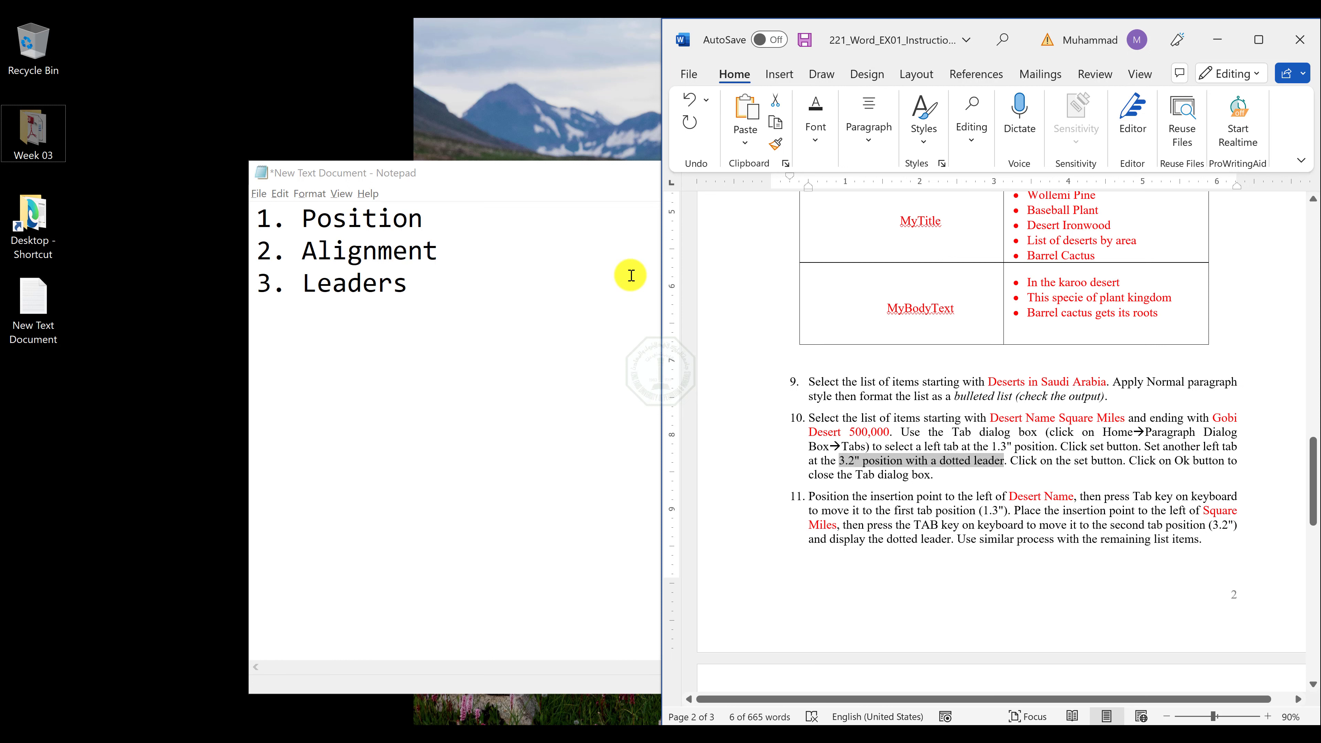
{"action": "left_click", "coordinate": [451, 218]}
{"action": "key", "text": "Tab"}
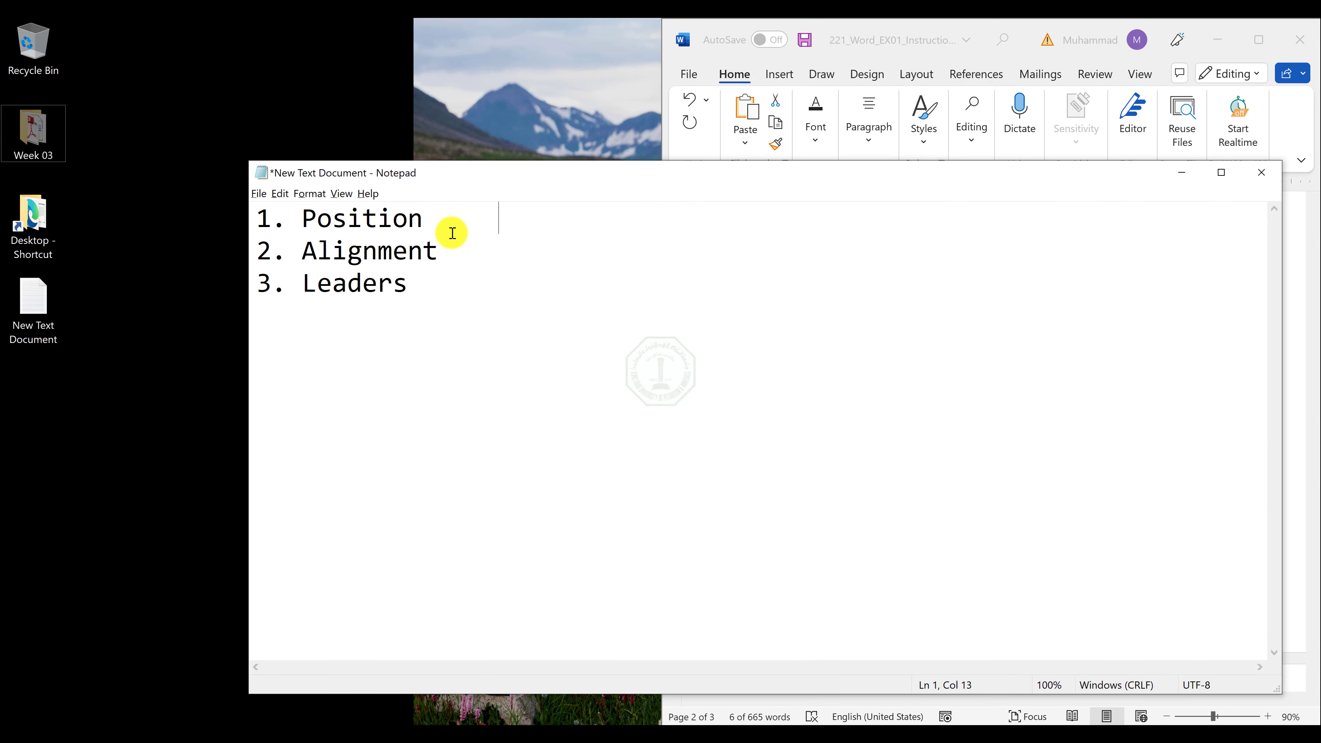
{"action": "type", "text": "1.3"}
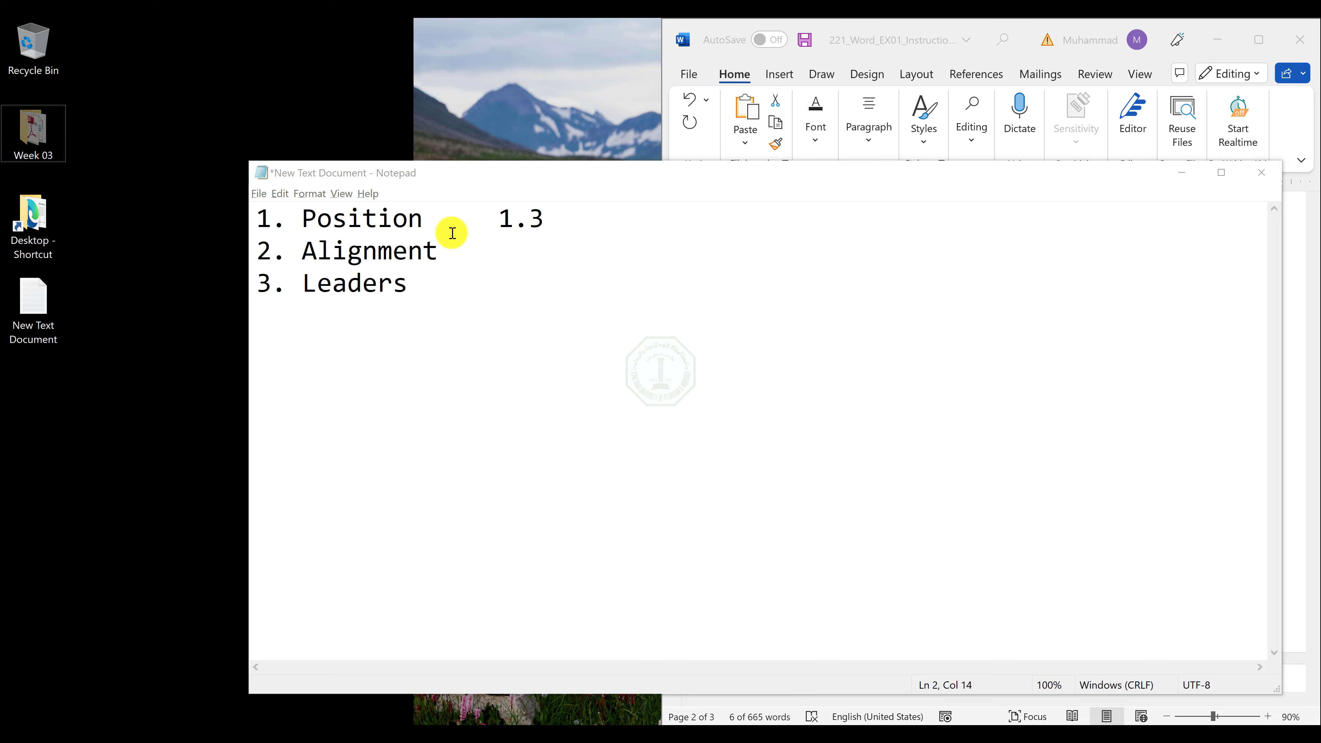
Check the first tab's wording in instruction item 10, and note "Left" for Alignment and "No" for Leaders.
{"action": "key", "text": "alt+Tab"}
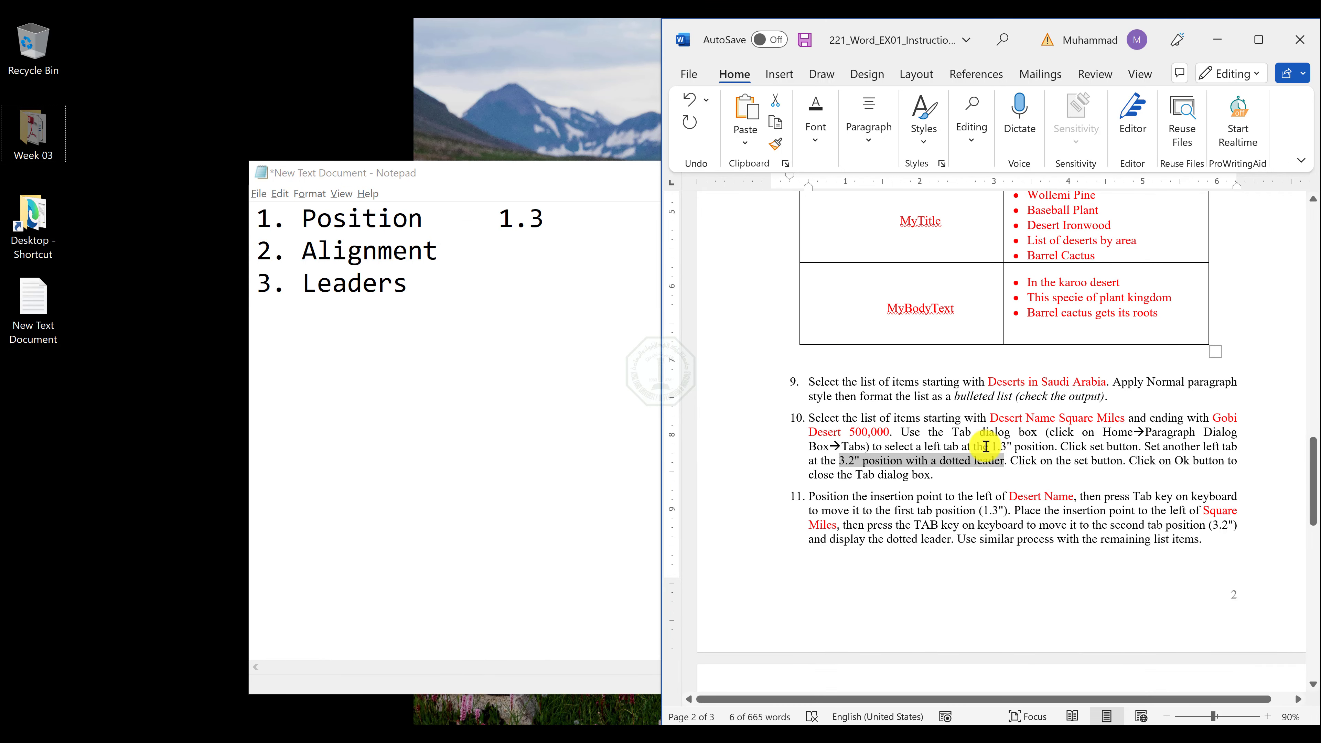
{"action": "left_click", "coordinate": [937, 446]}
{"action": "left_click_drag", "start_coordinate": [936, 446], "coordinate": [1055, 447]}
{"action": "left_click", "coordinate": [500, 262]}
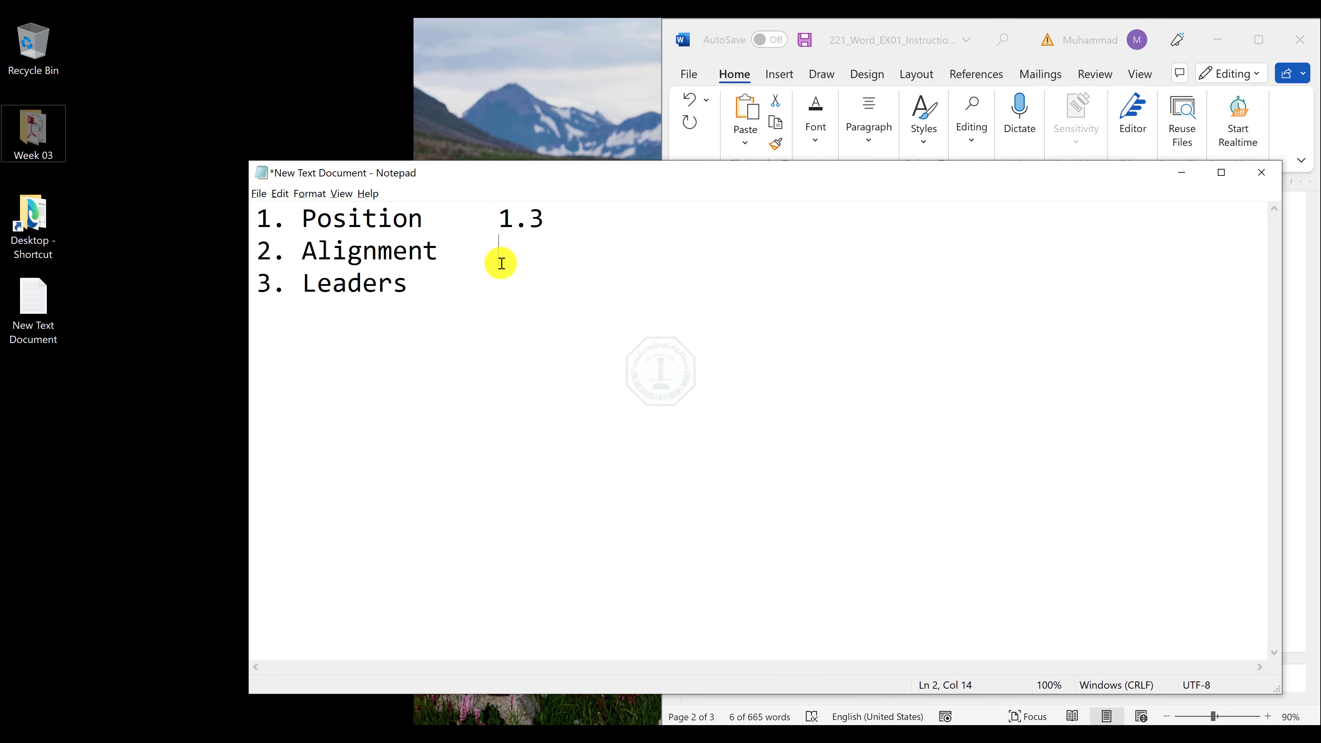
{"action": "type", "text": "Left"}
{"action": "left_click", "coordinate": [501, 295]}
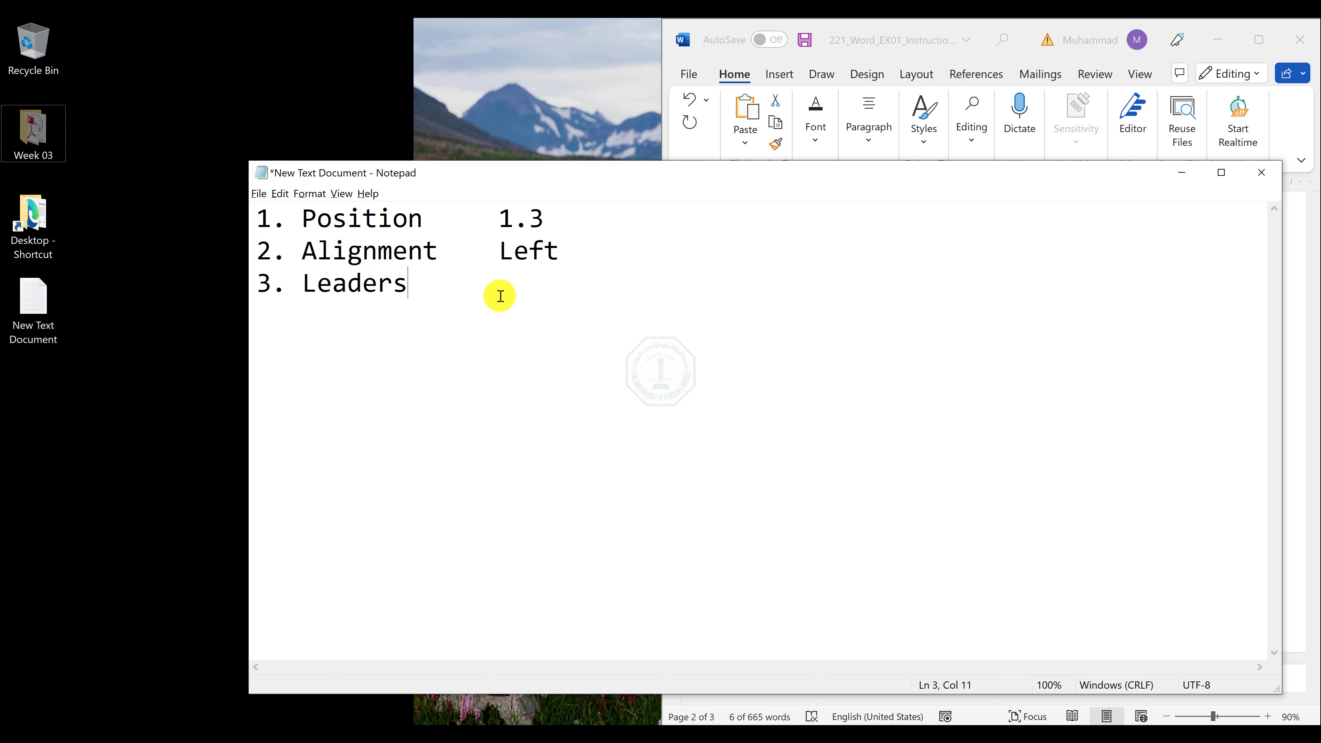
{"action": "key", "text": "Tab"}
{"action": "type", "text": "No"}
Consult the output PDF and item 10 on the second tab, and add 3.2 and "Left" in a second column beside Position and Alignment.
{"action": "key", "text": "alt+Tab"}
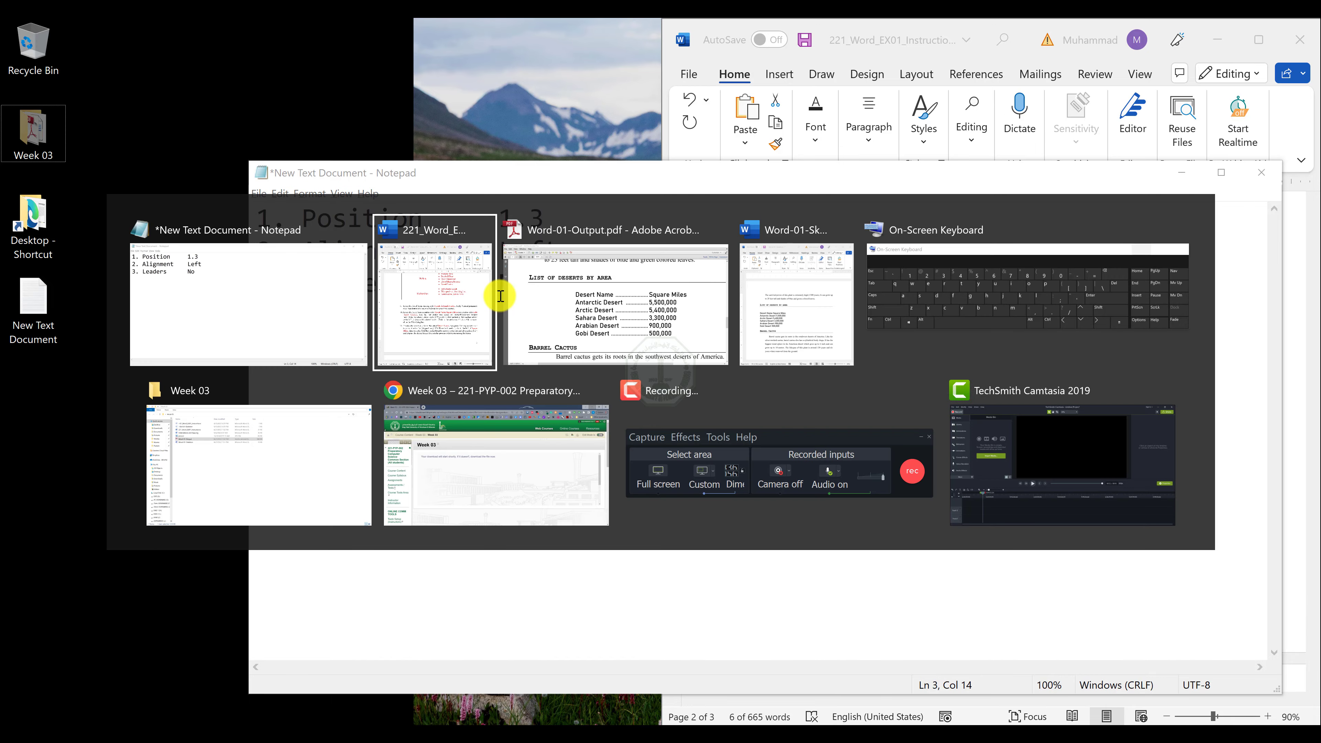
{"action": "key", "text": "alt+Tab"}
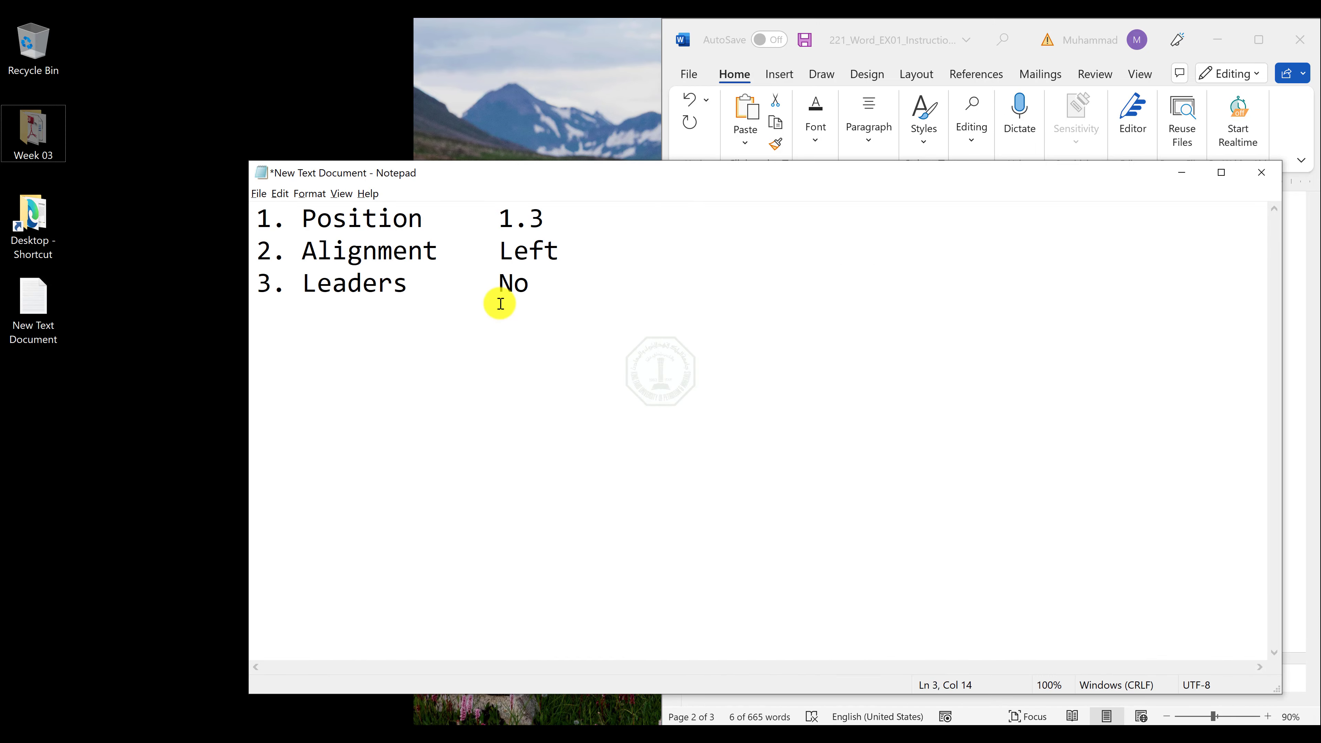
{"action": "key", "text": "alt+Tab"}
{"action": "key", "text": "Tab"}
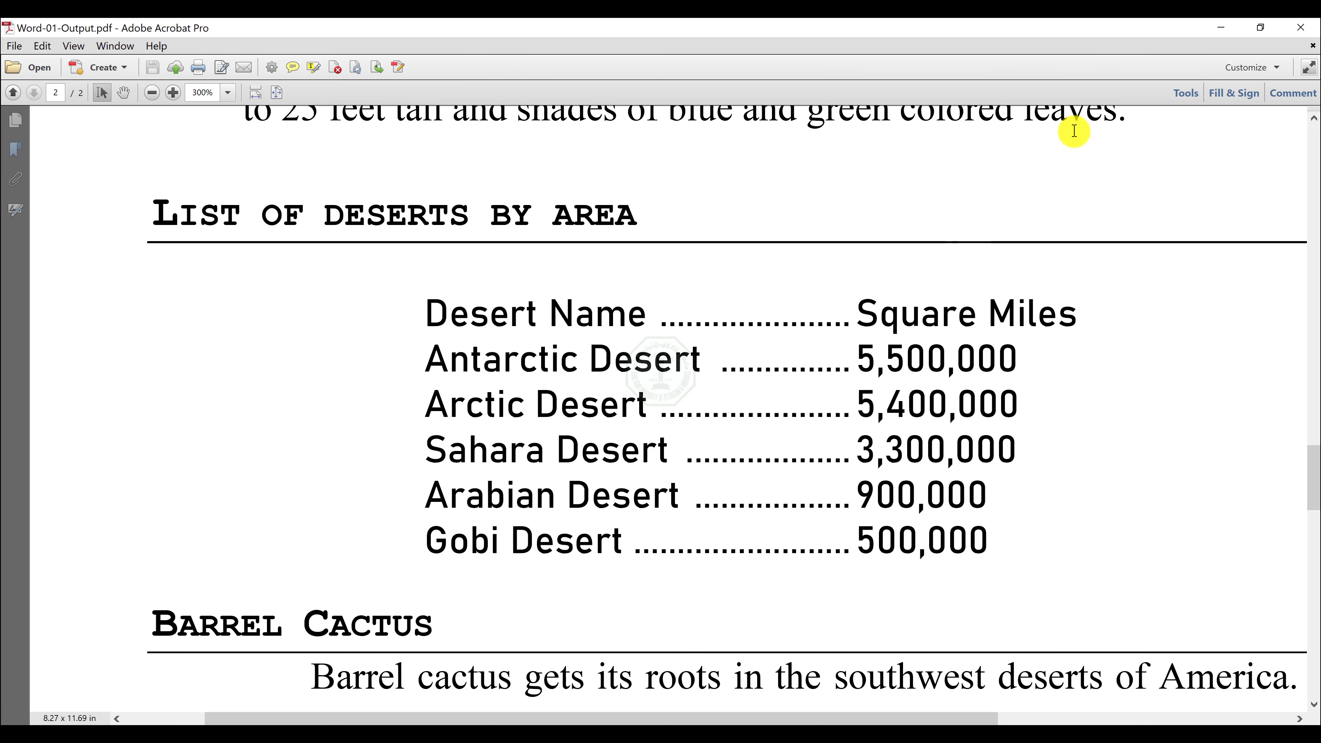
{"action": "left_click", "coordinate": [1220, 27]}
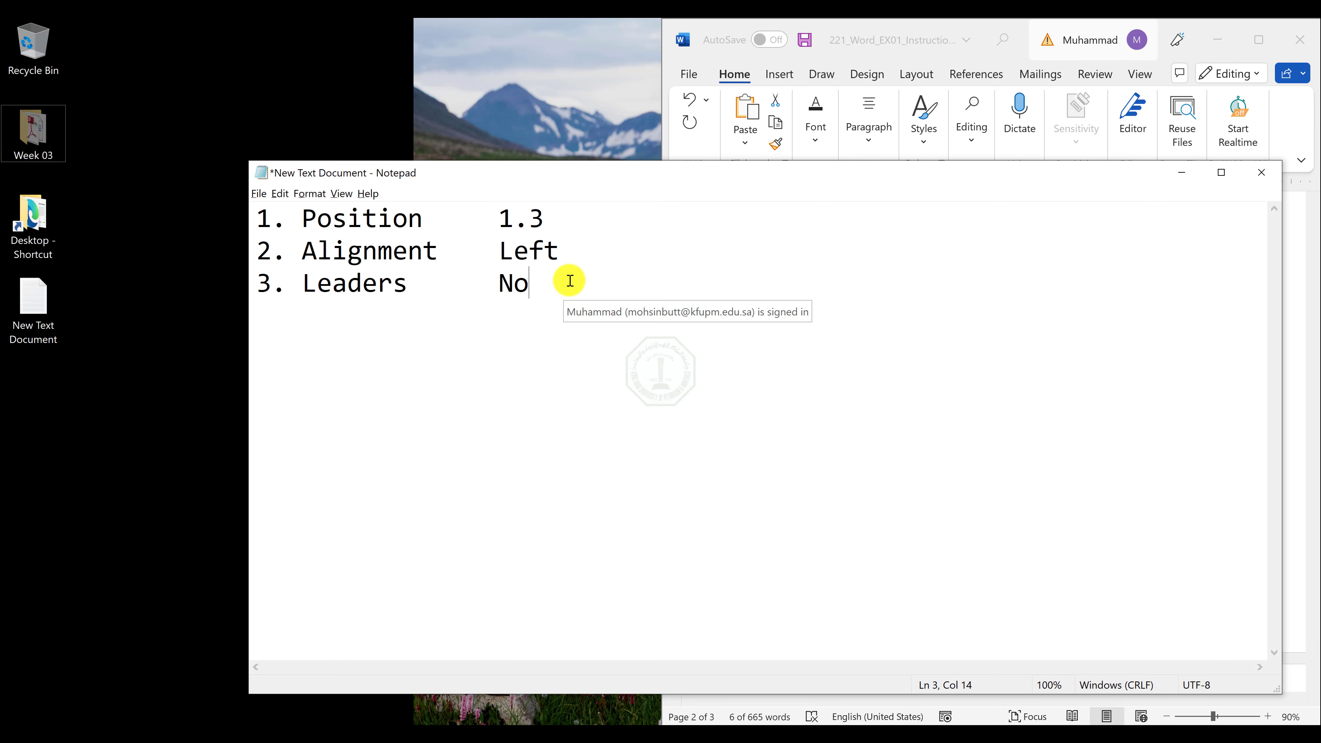
{"action": "left_click", "coordinate": [553, 223]}
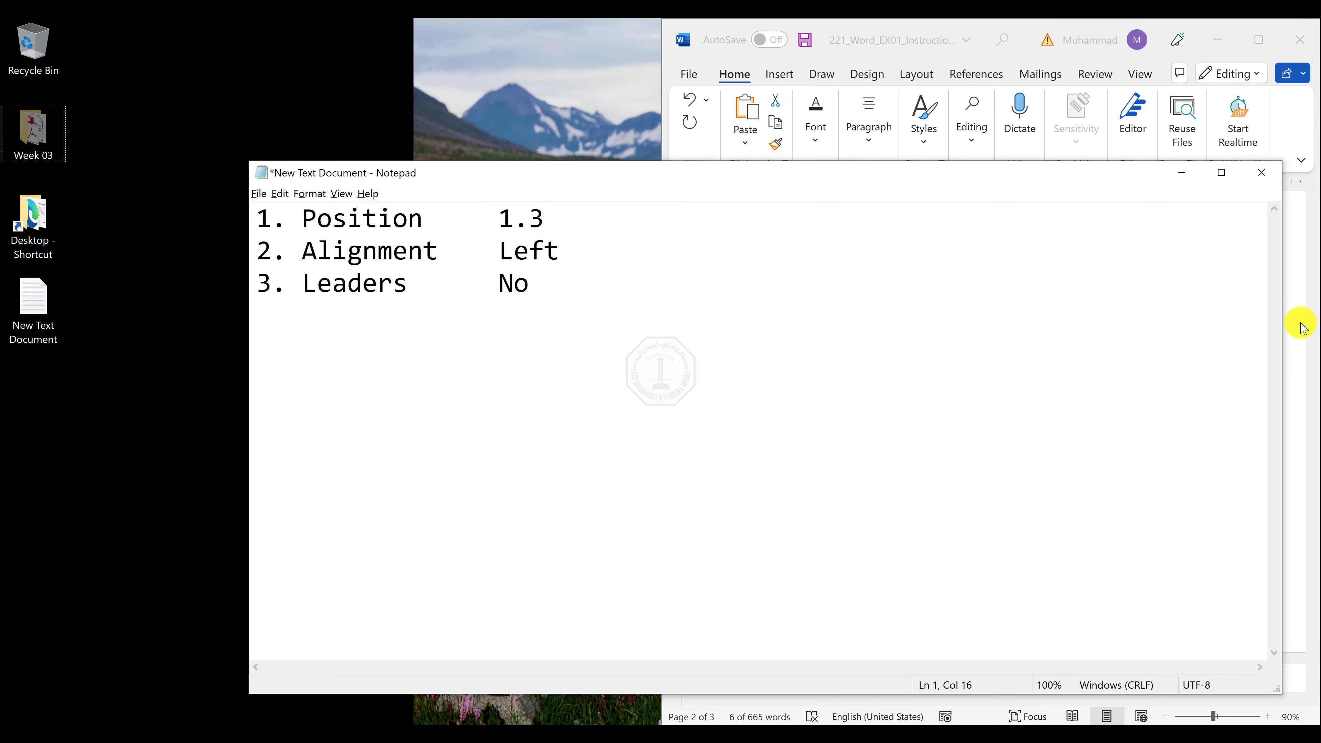
{"action": "left_click", "coordinate": [1290, 325]}
{"action": "left_click", "coordinate": [1081, 446]}
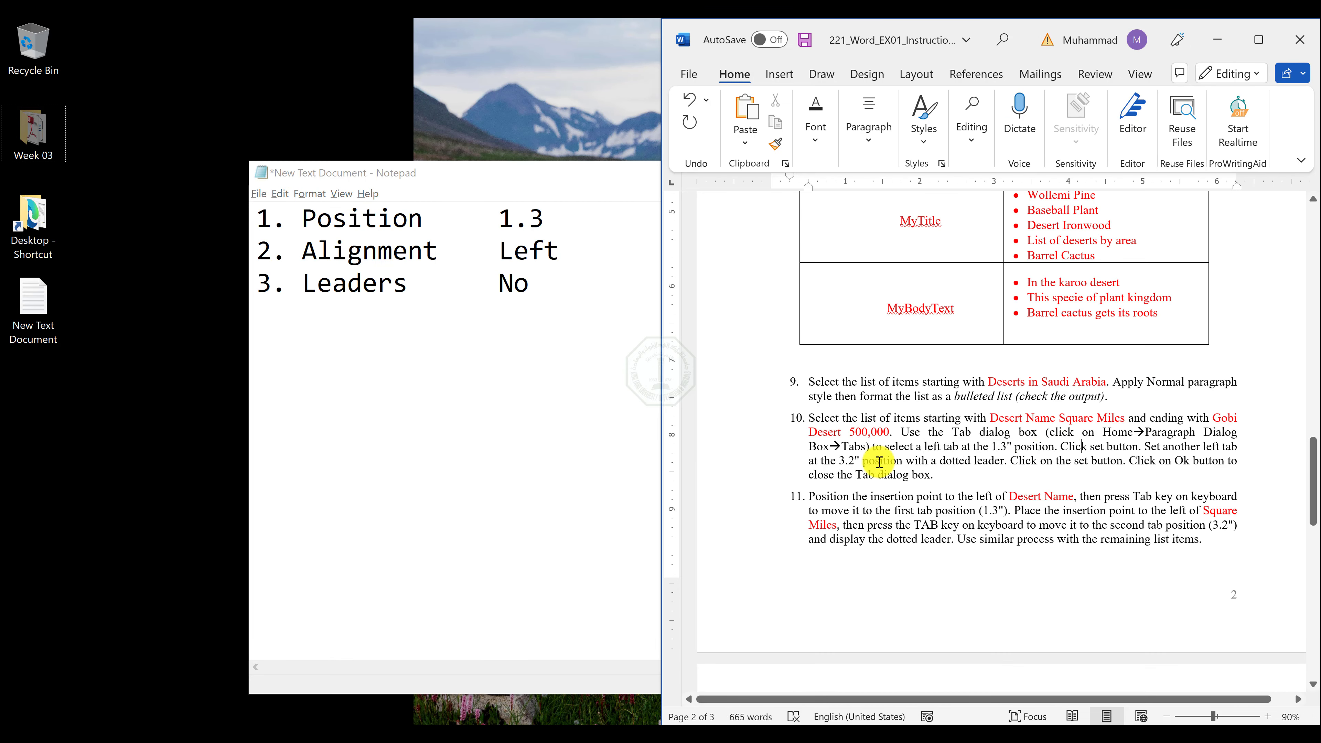
{"action": "left_click_drag", "start_coordinate": [839, 459], "coordinate": [980, 464]}
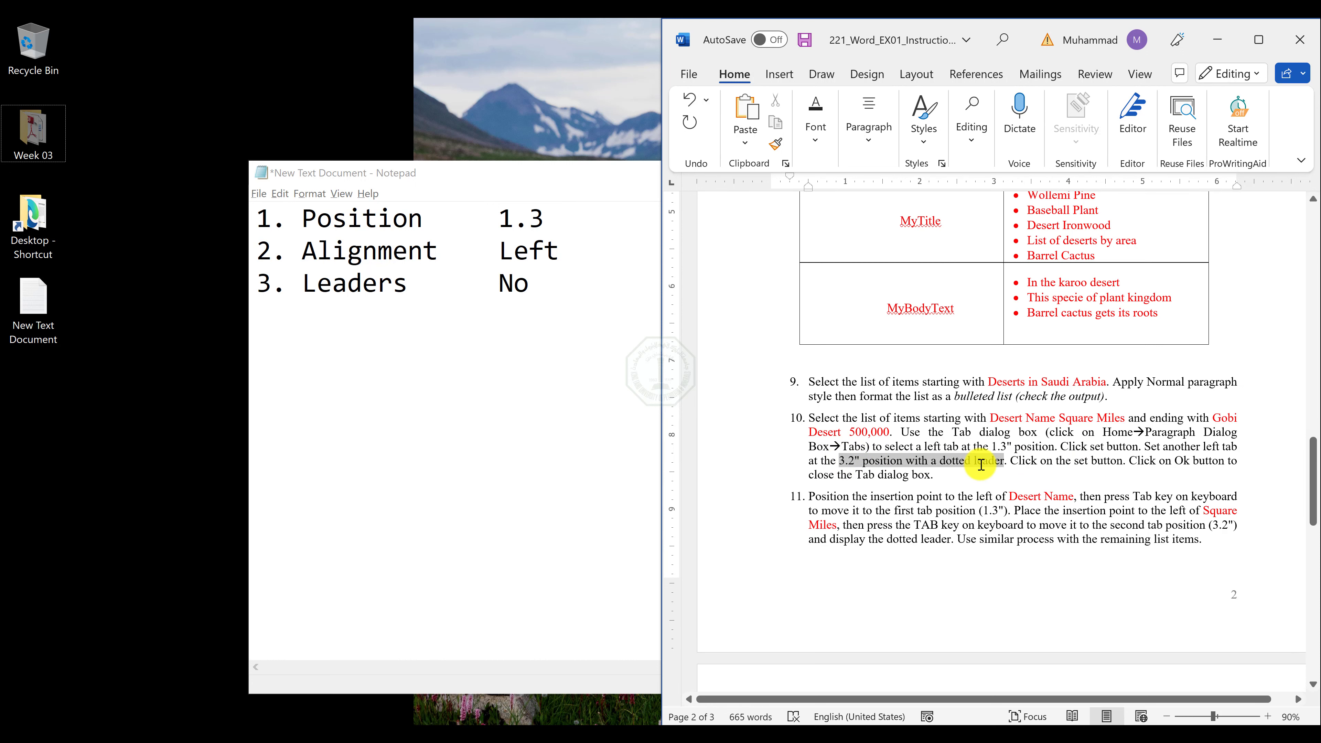
{"action": "left_click", "coordinate": [624, 216]}
{"action": "key", "text": "Tab"}
{"action": "type", "text": "3.2"}
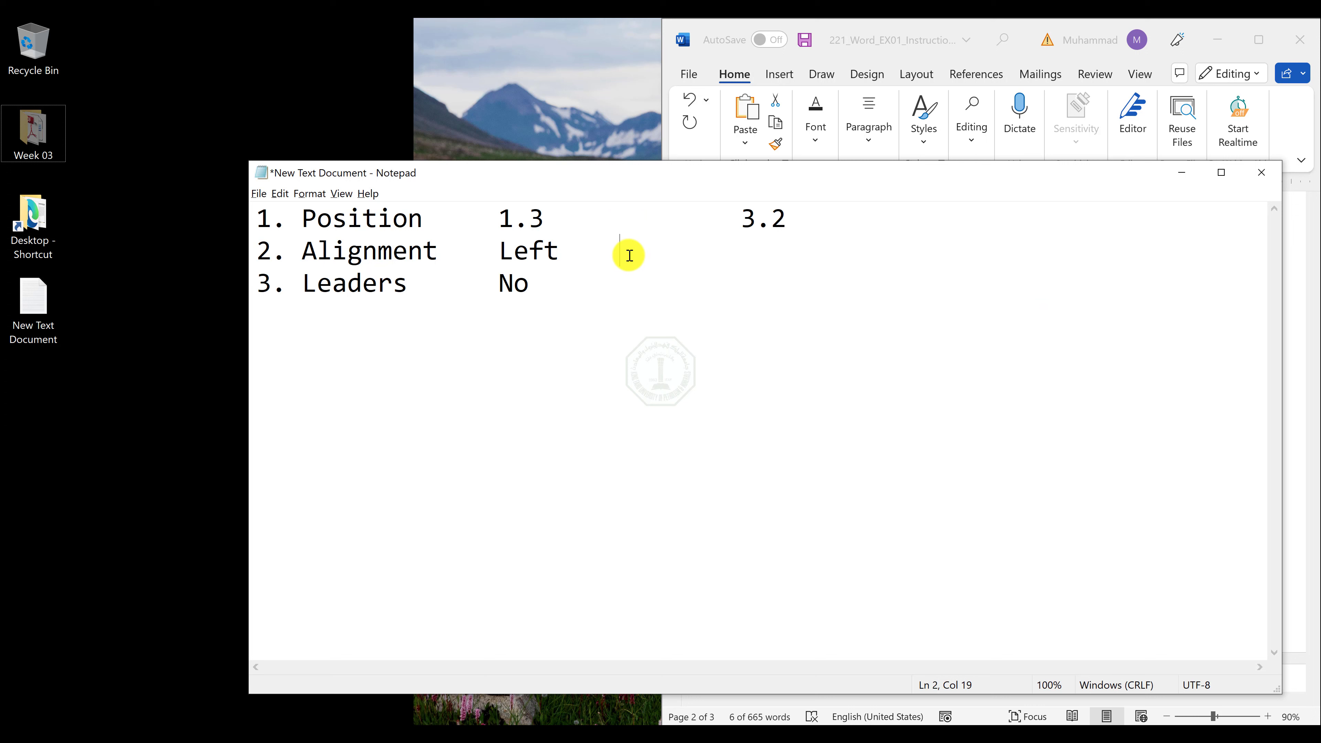
{"action": "type", "text": "eft"}
Reread the "left tab" and dotted leader wording in item 10, and enter "dots" in the second column beside Leaders.
{"action": "key", "text": "alt+Tab"}
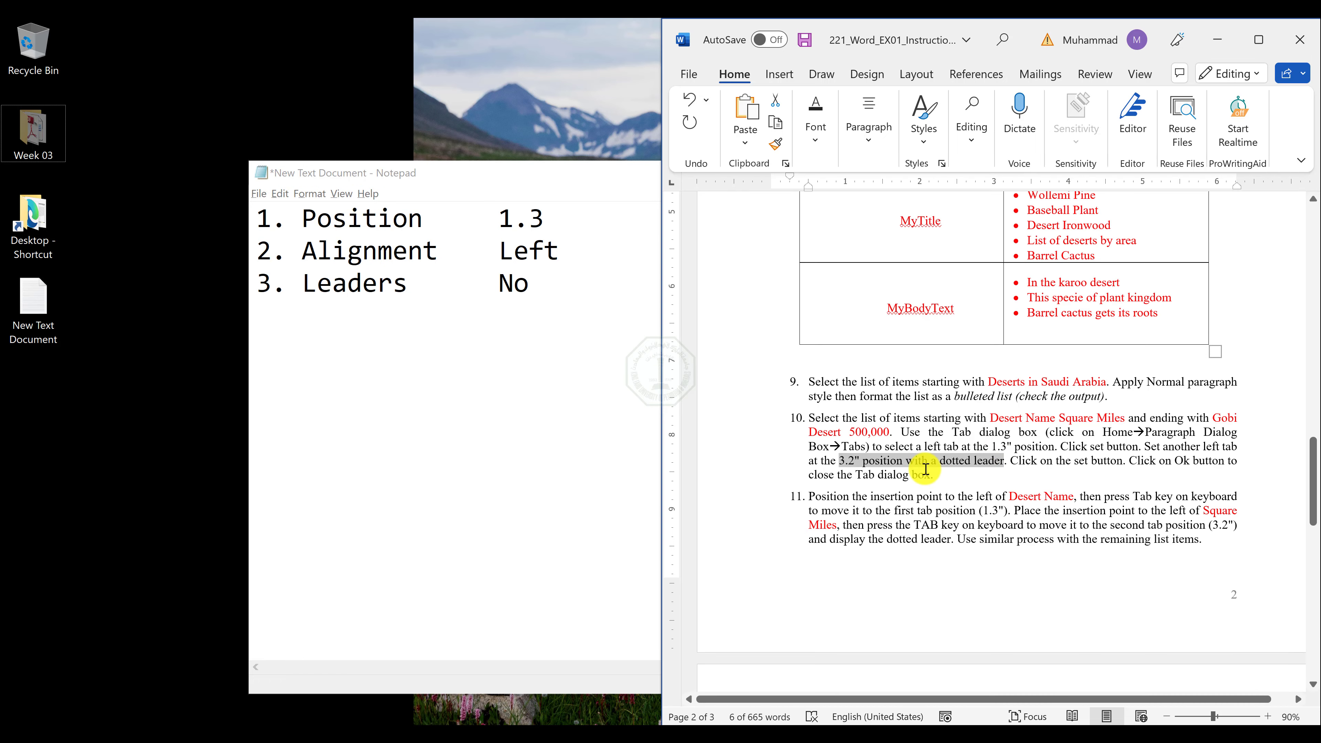
{"action": "left_click", "coordinate": [1036, 465]}
{"action": "left_click_drag", "start_coordinate": [1219, 447], "coordinate": [1233, 448]}
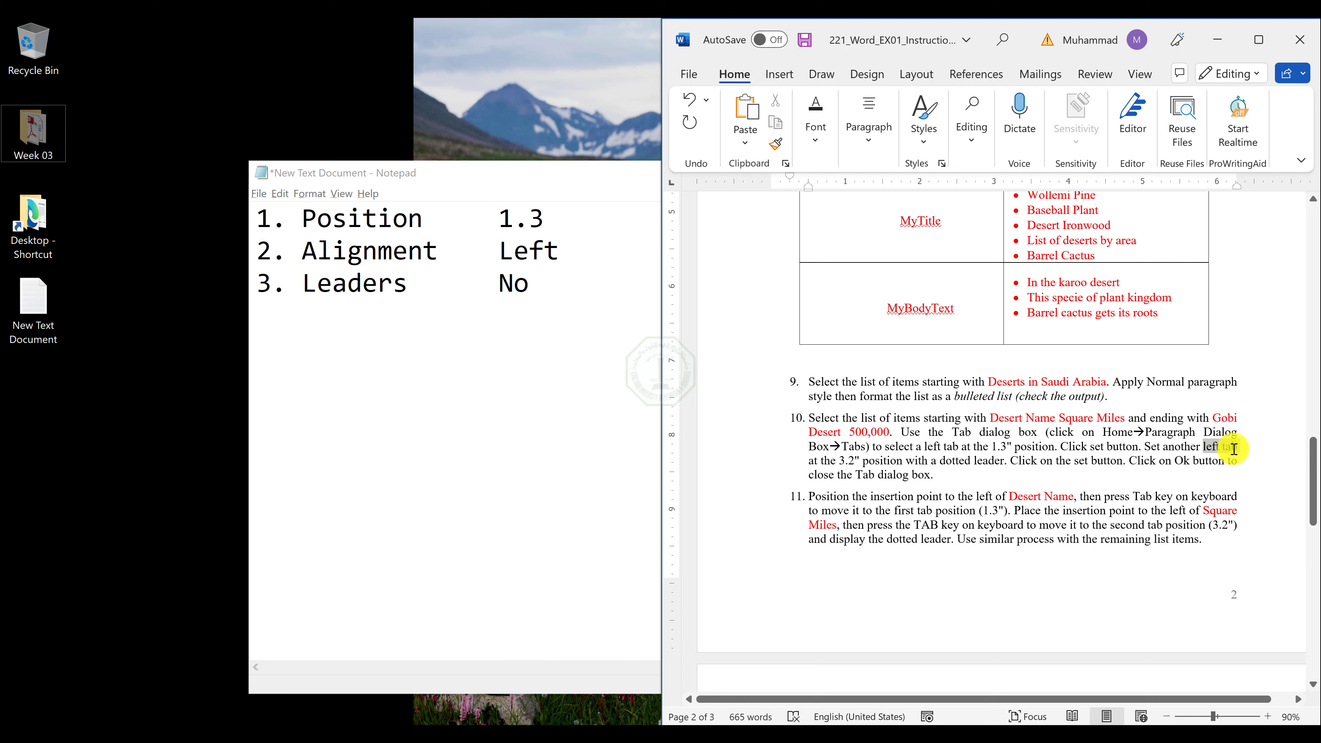
{"action": "left_click_drag", "start_coordinate": [1234, 449], "coordinate": [1237, 448]}
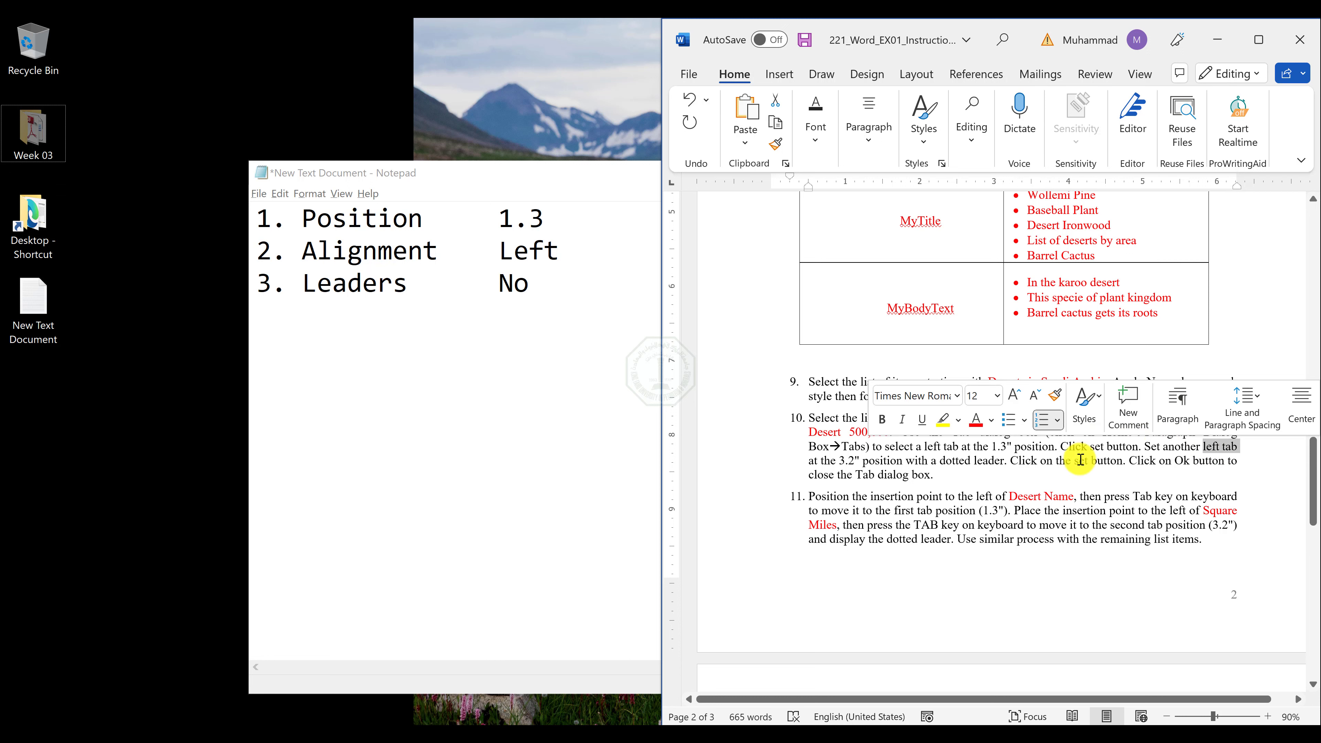
{"action": "left_click", "coordinate": [849, 463]}
{"action": "left_click", "coordinate": [983, 459]}
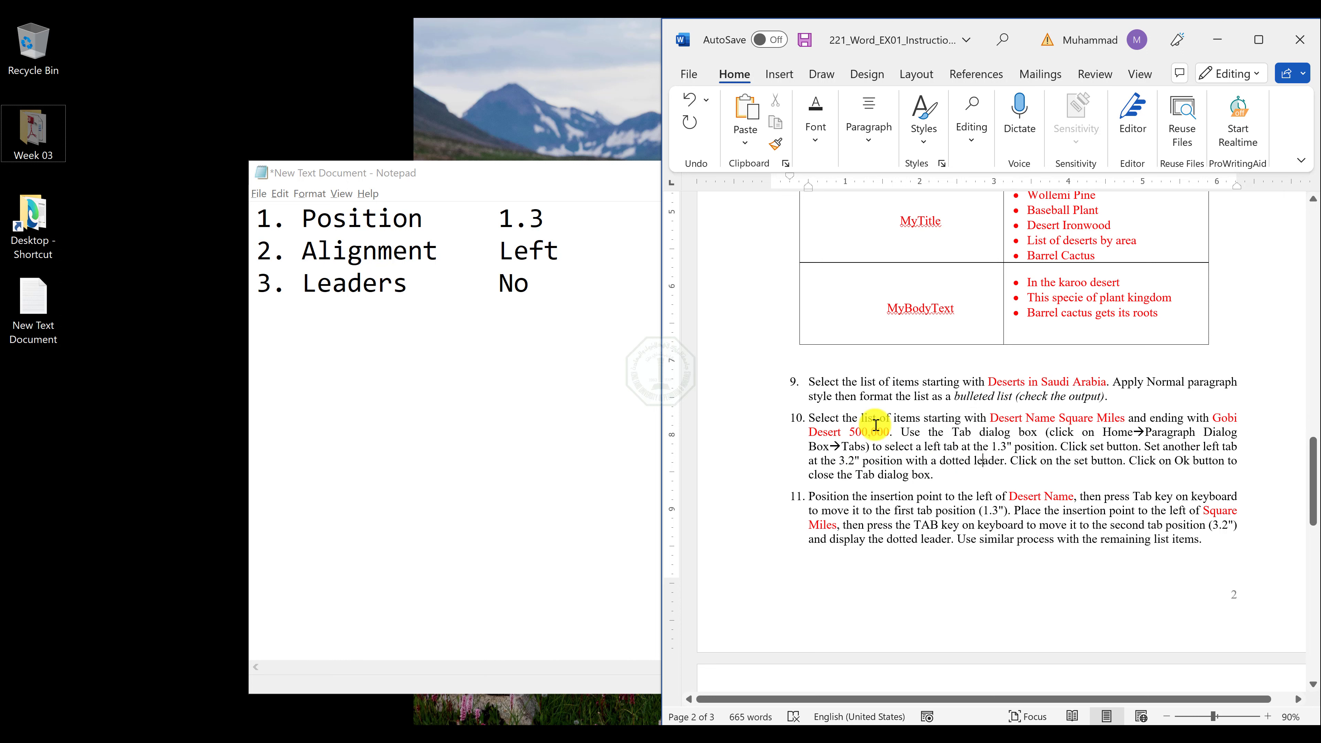
{"action": "left_click", "coordinate": [610, 307]}
{"action": "key", "text": "Tab"}
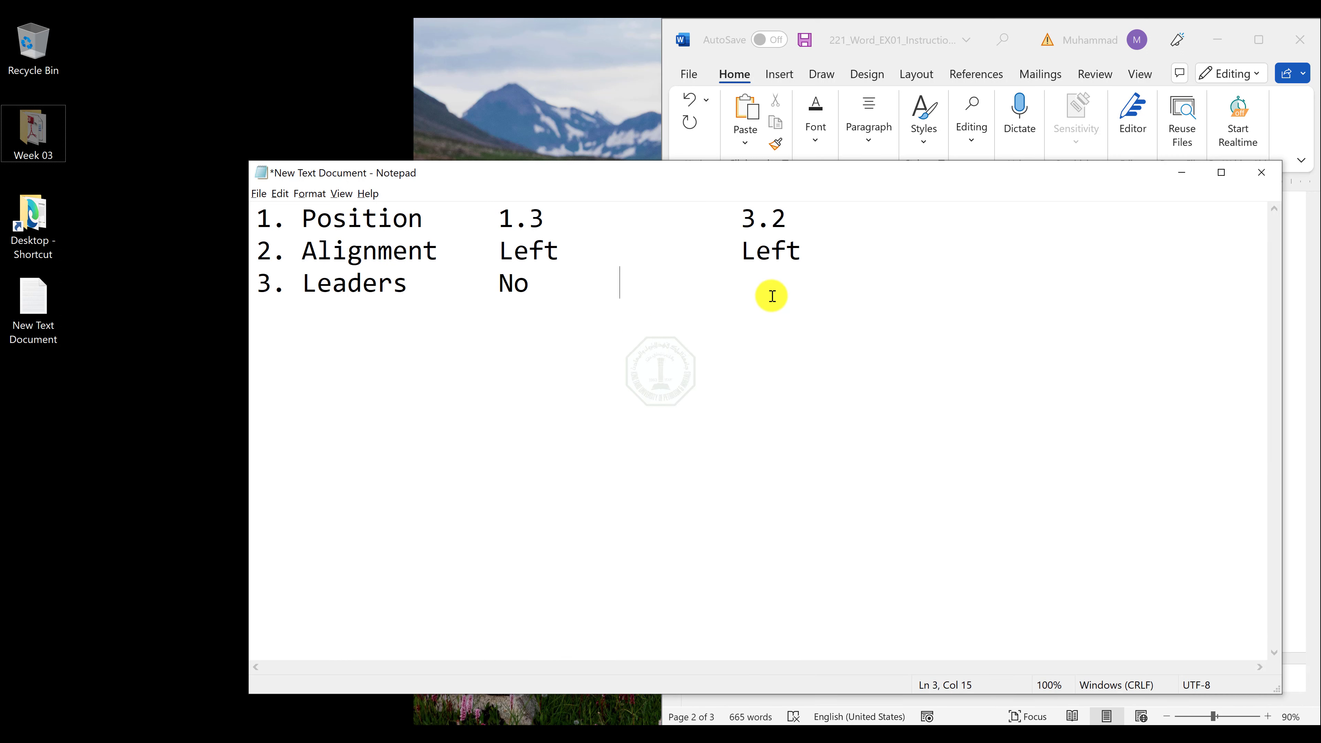
{"action": "type", "text": "dotts"}
{"action": "key", "text": "BackSpace"}
{"action": "key", "text": "BackSpace"}
{"action": "type", "text": "s"}
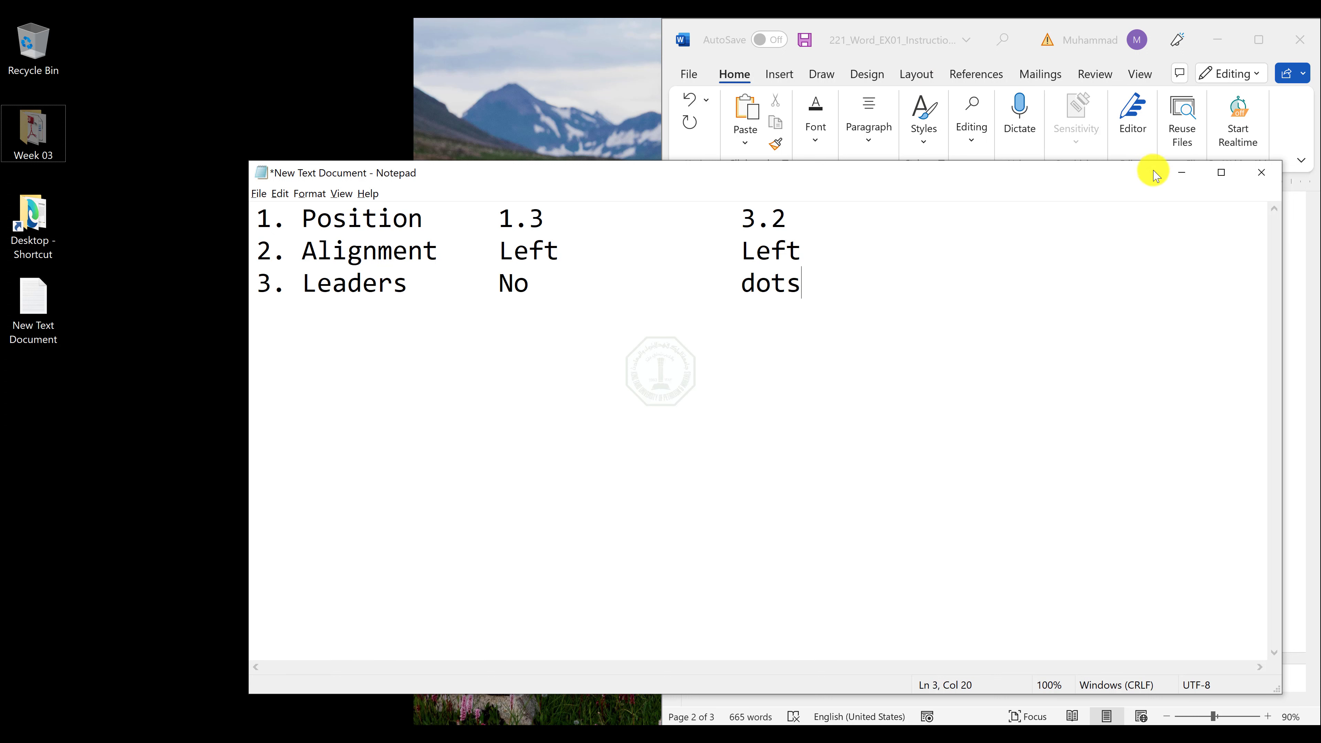
Switch to Word-01-Skeleton, select the list from "Desert Name" through "Gobi Desert 500,000", and open its tab stop settings.
{"action": "left_click", "coordinate": [1171, 173]}
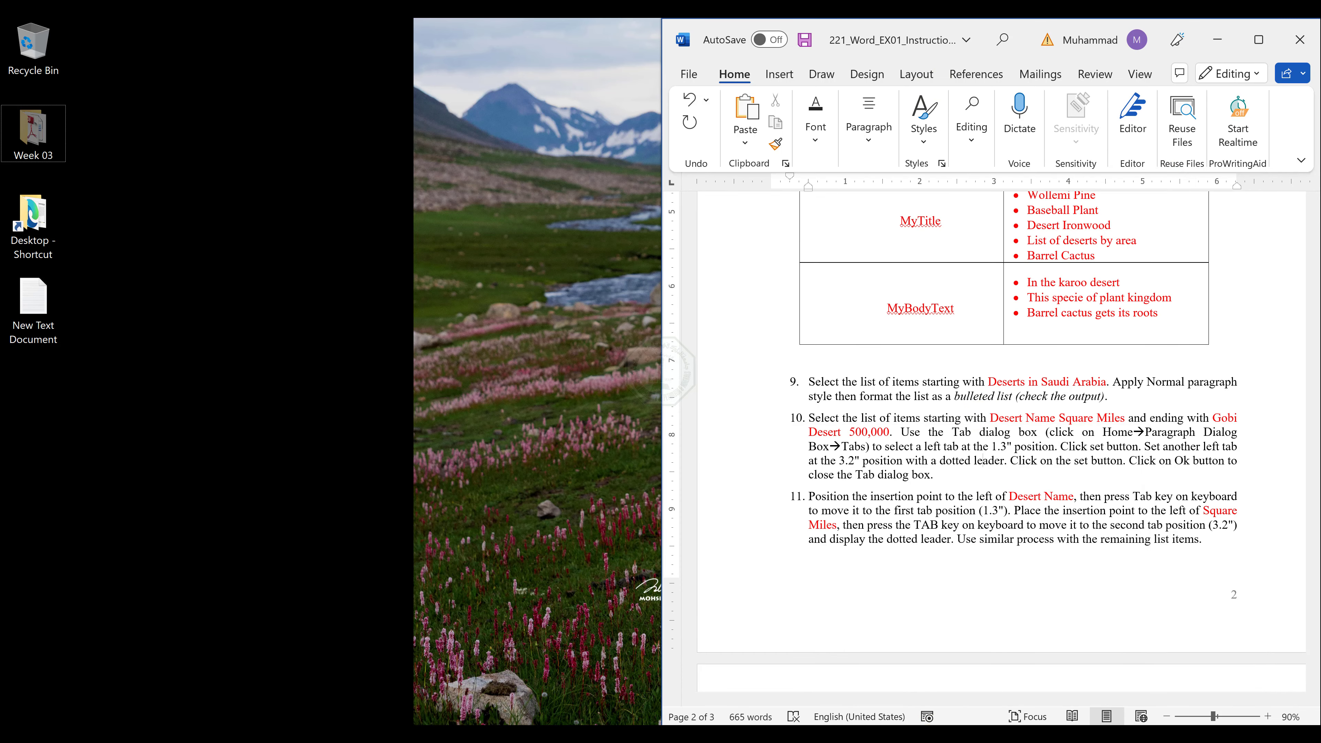
{"action": "left_click", "coordinate": [550, 734]}
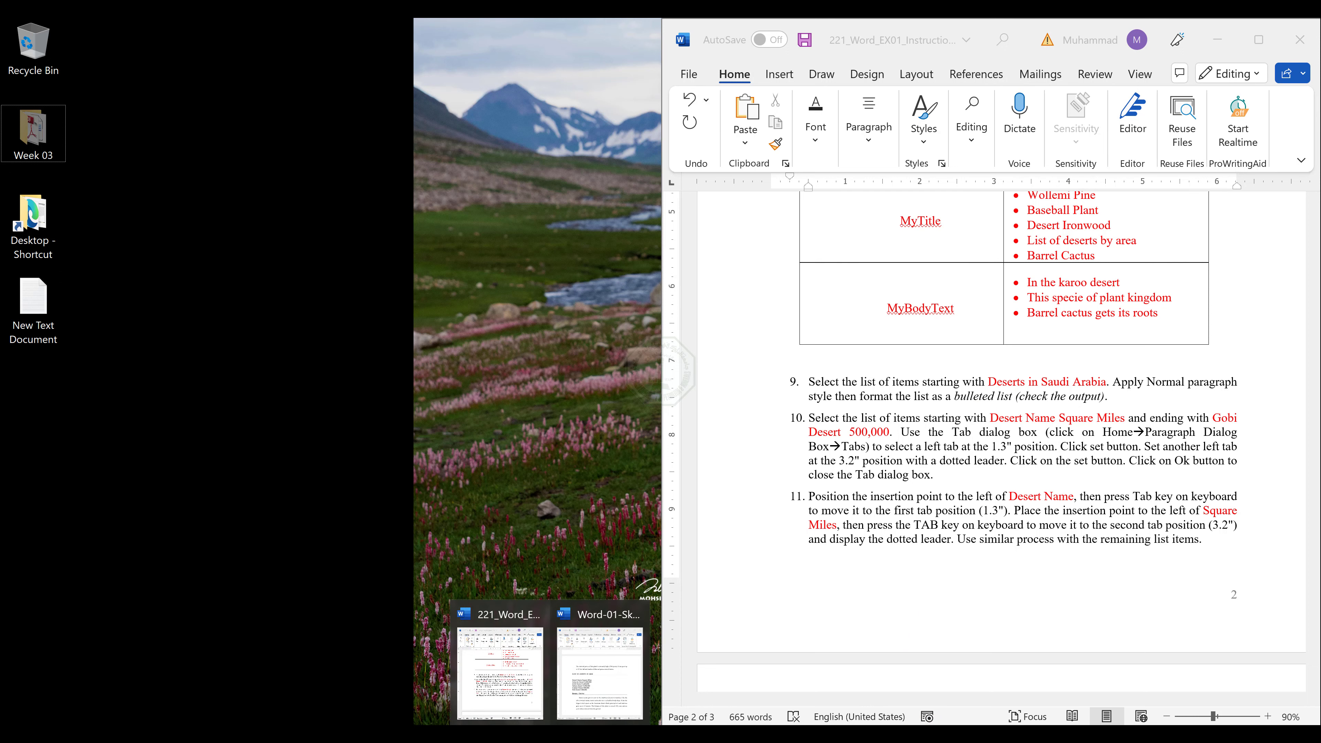
{"action": "left_click", "coordinate": [587, 681]}
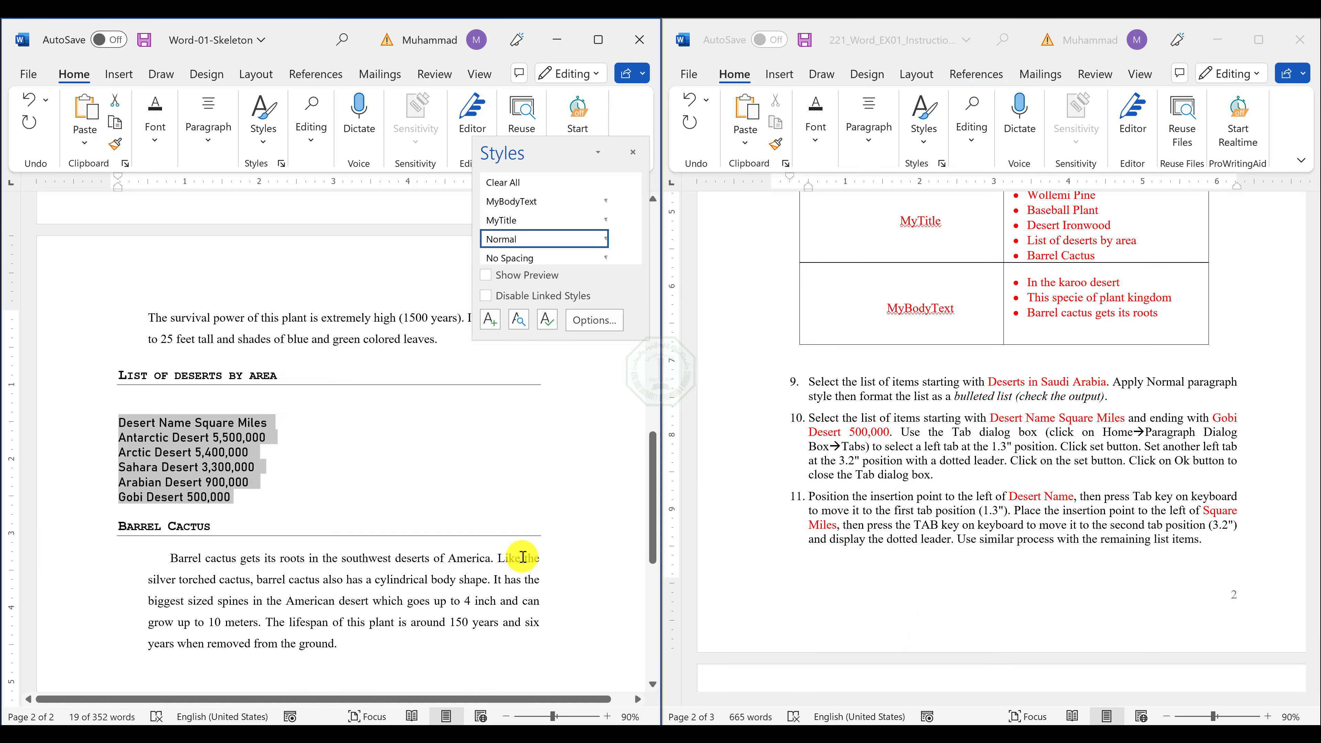
{"action": "left_click", "coordinate": [192, 453]}
{"action": "left_click_drag", "start_coordinate": [245, 497], "coordinate": [97, 425]}
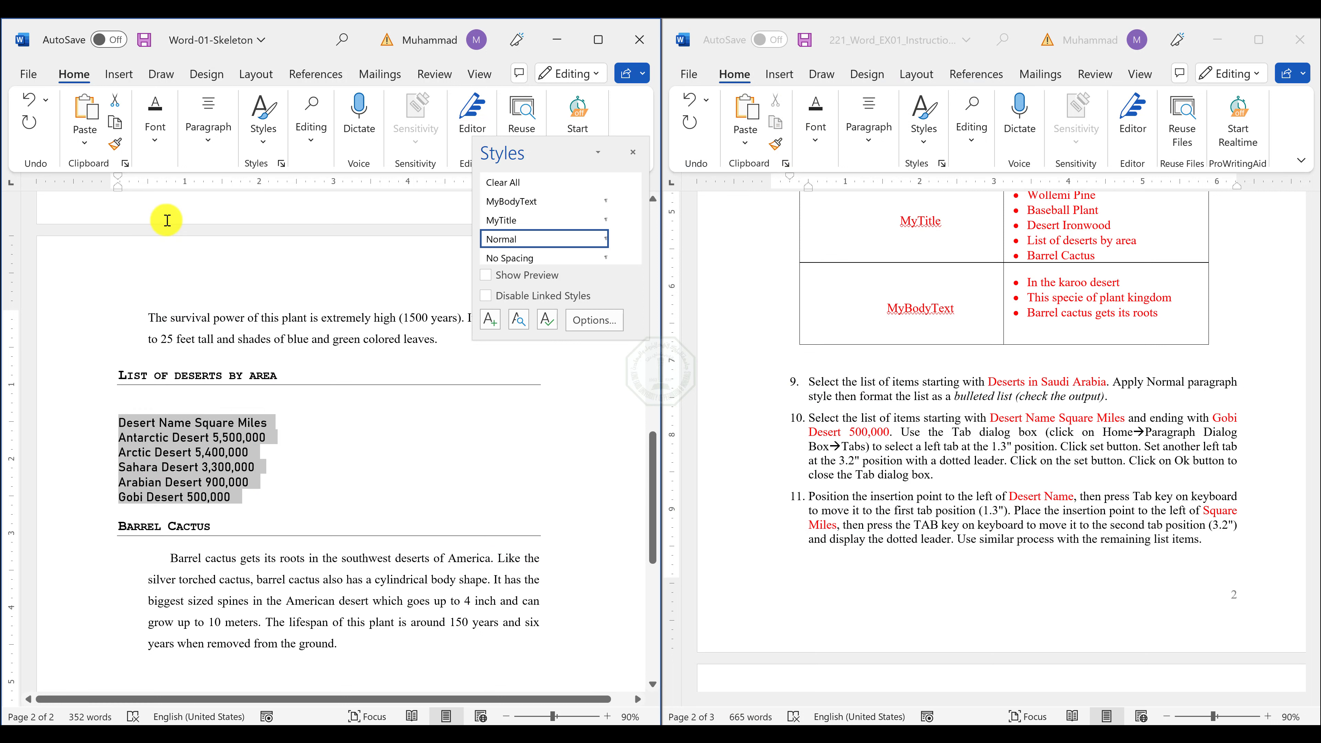
{"action": "left_click", "coordinate": [208, 125]}
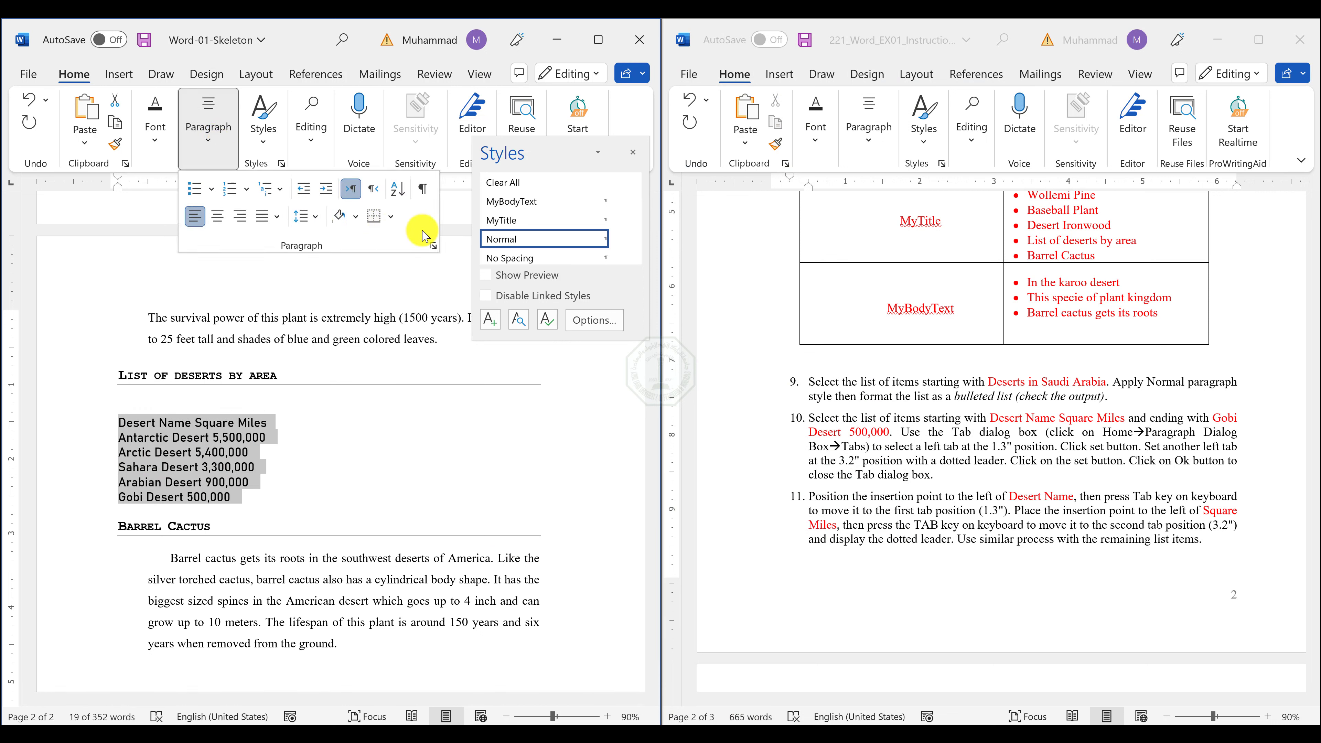
{"action": "left_click", "coordinate": [433, 246]}
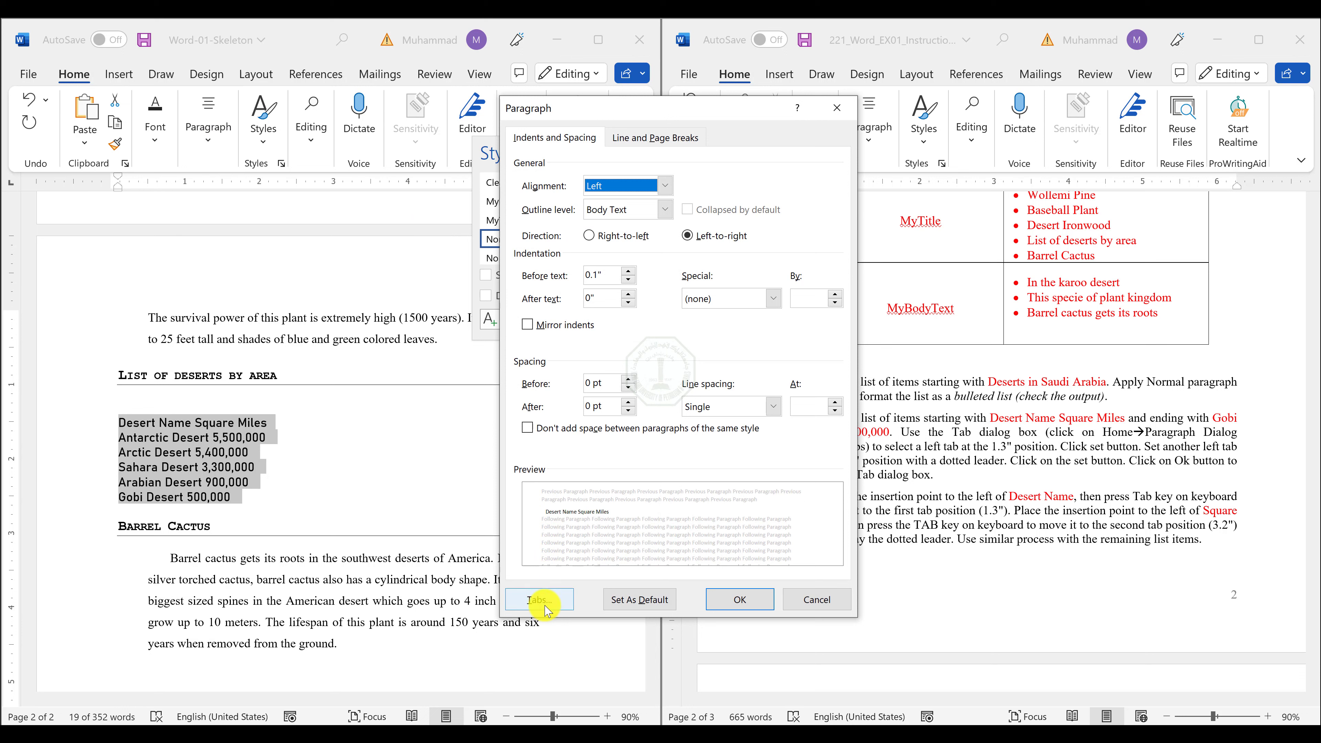
{"action": "left_click", "coordinate": [536, 601]}
{"action": "left_click_drag", "start_coordinate": [305, 214], "coordinate": [459, 236]}
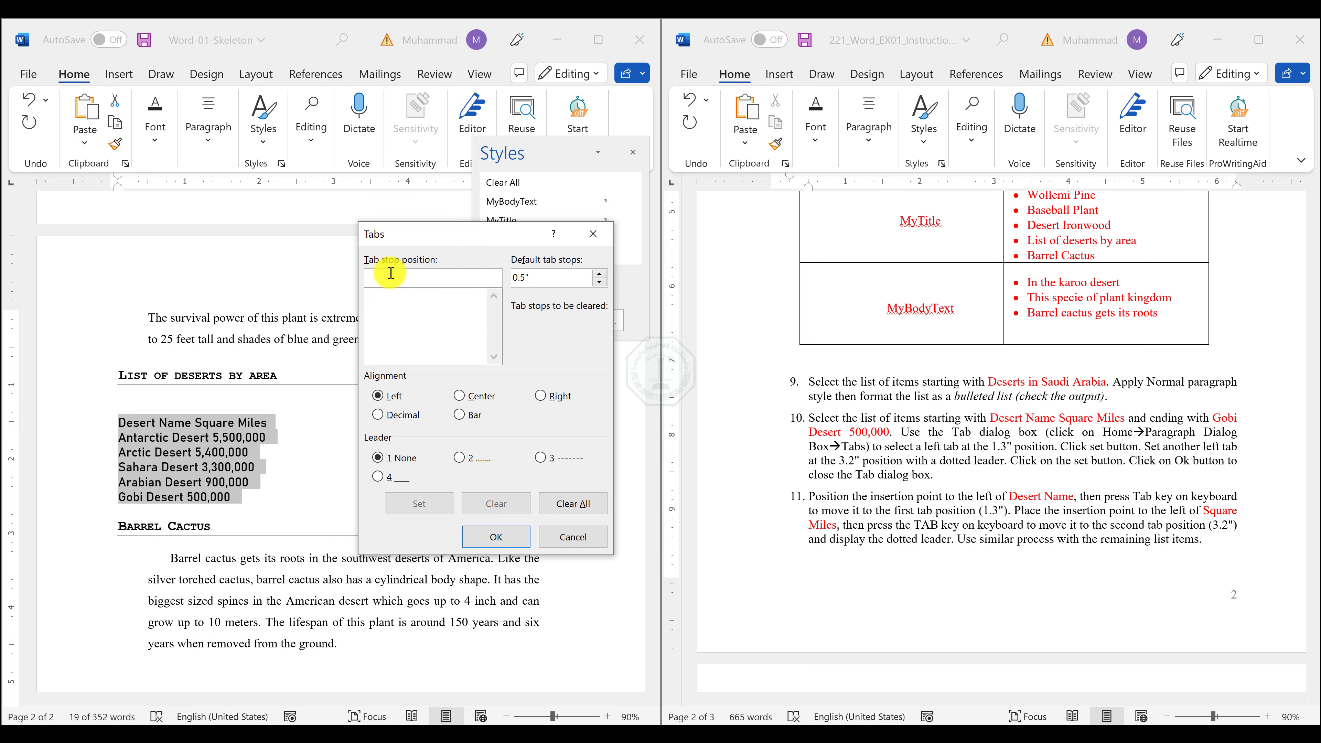
Set a left-aligned tab stop at 1.3" with no leader for the selected desert list.
{"action": "type", "text": "1.3"}
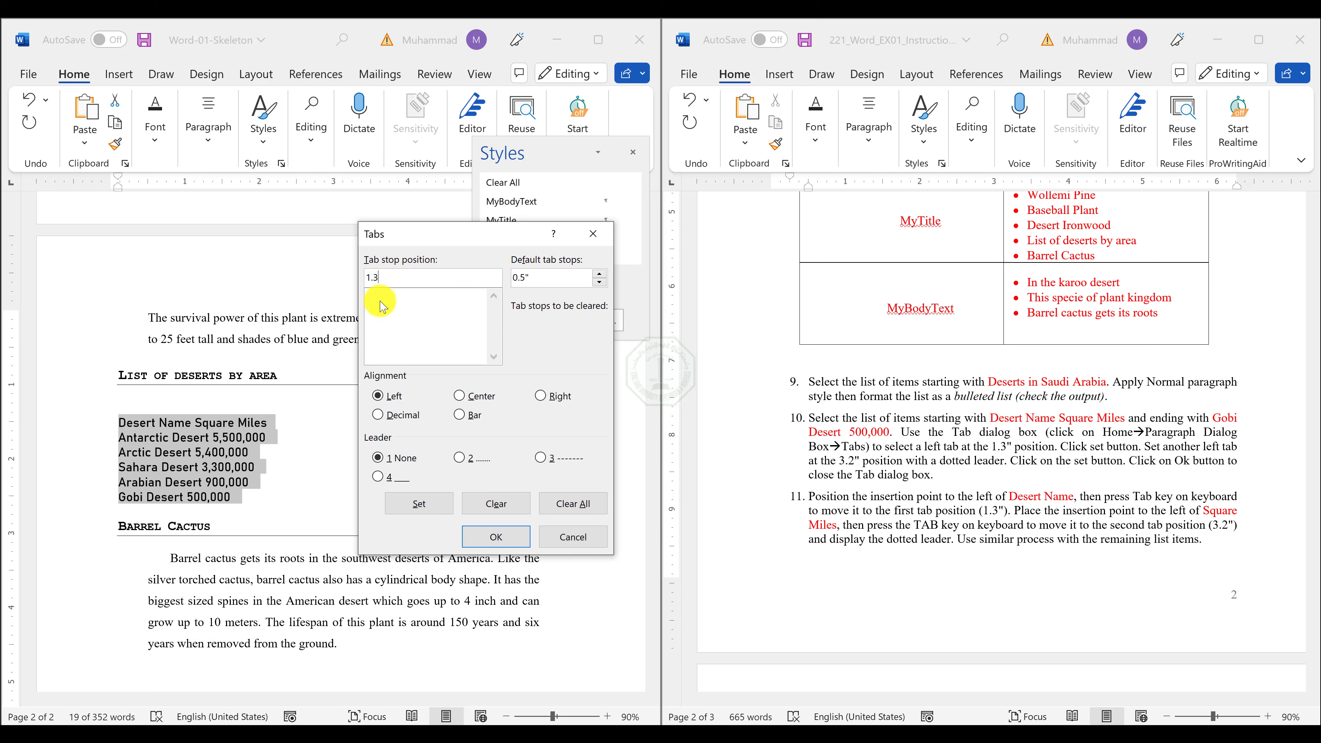
{"action": "left_click_drag", "start_coordinate": [541, 278], "coordinate": [505, 271]}
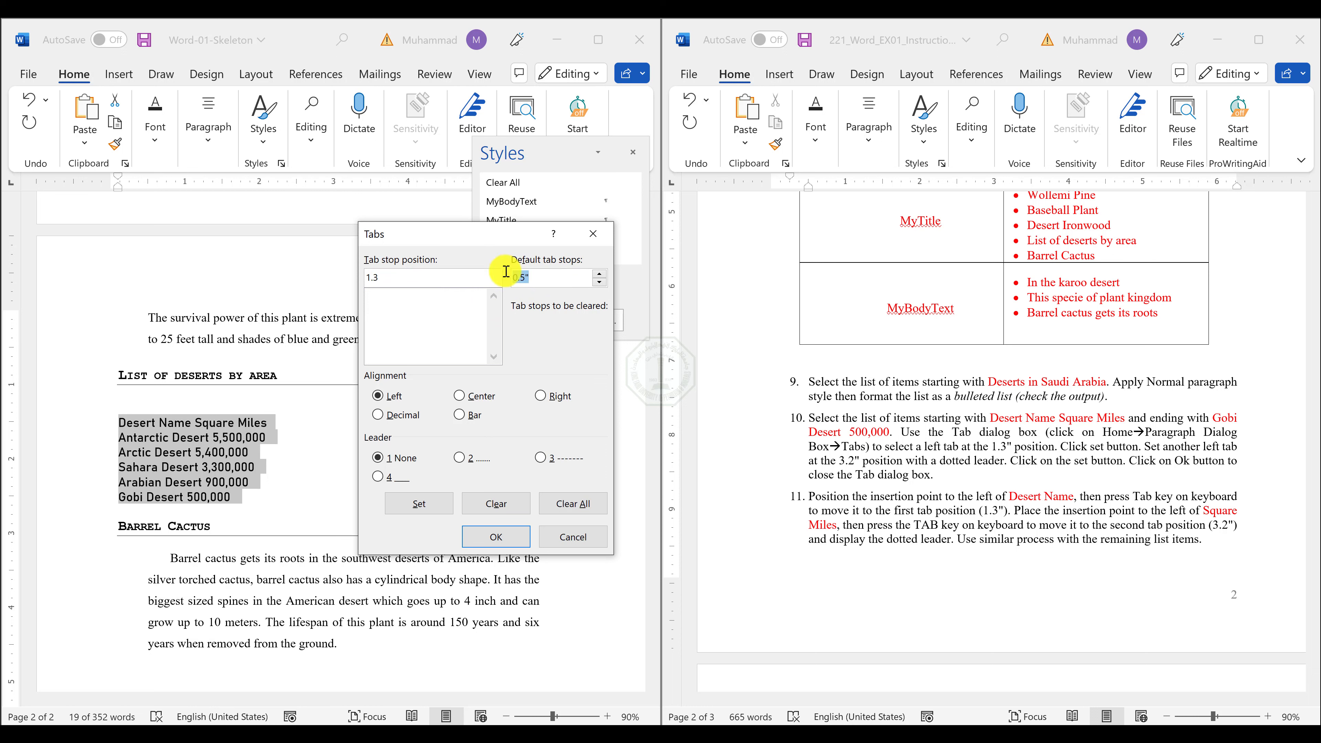
{"action": "left_click", "coordinate": [518, 271]}
{"action": "double_click", "coordinate": [519, 272]}
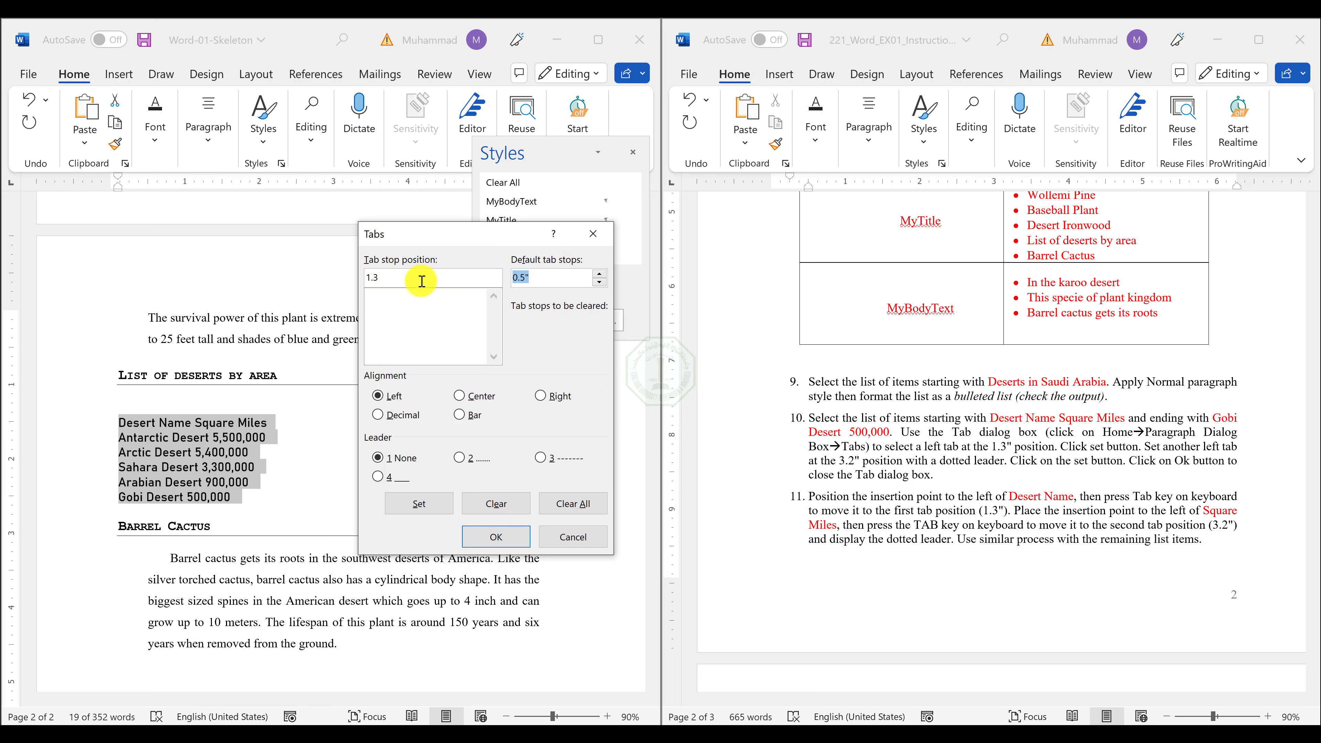
{"action": "left_click", "coordinate": [403, 277]}
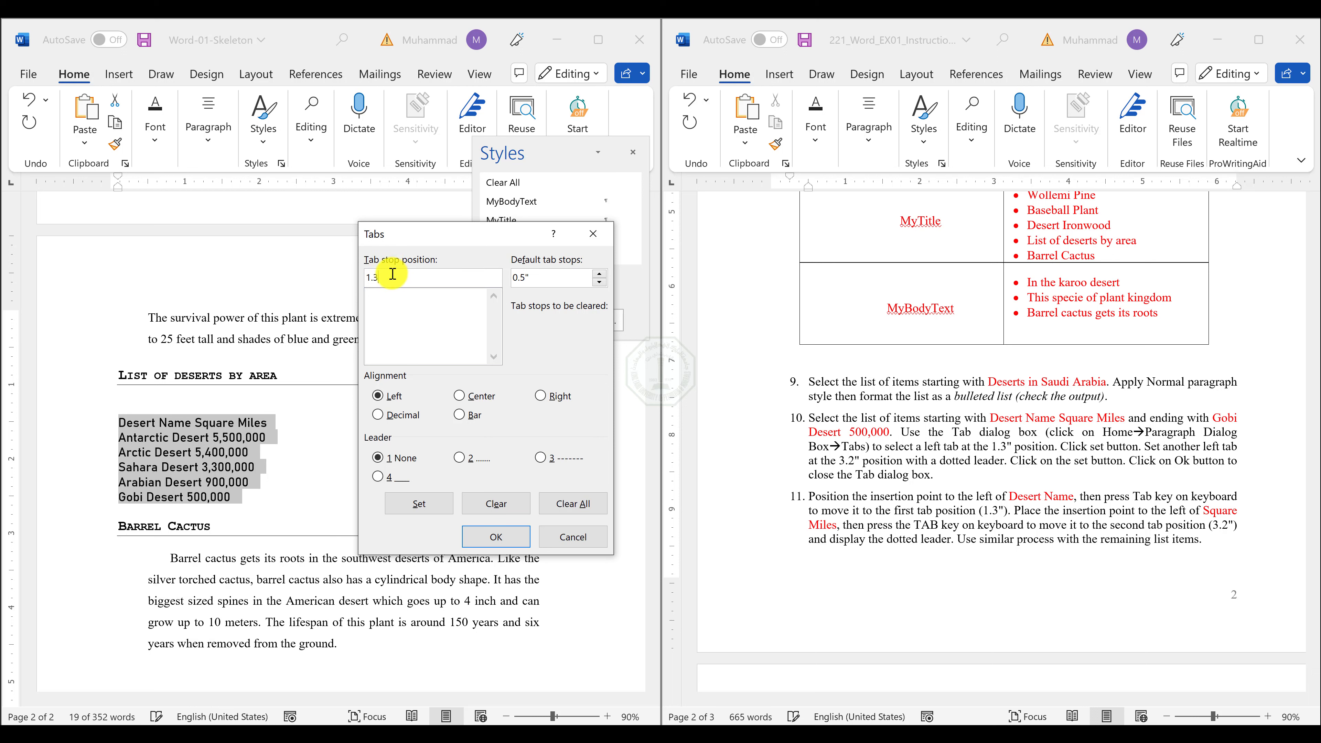
{"action": "double_click", "coordinate": [386, 276]}
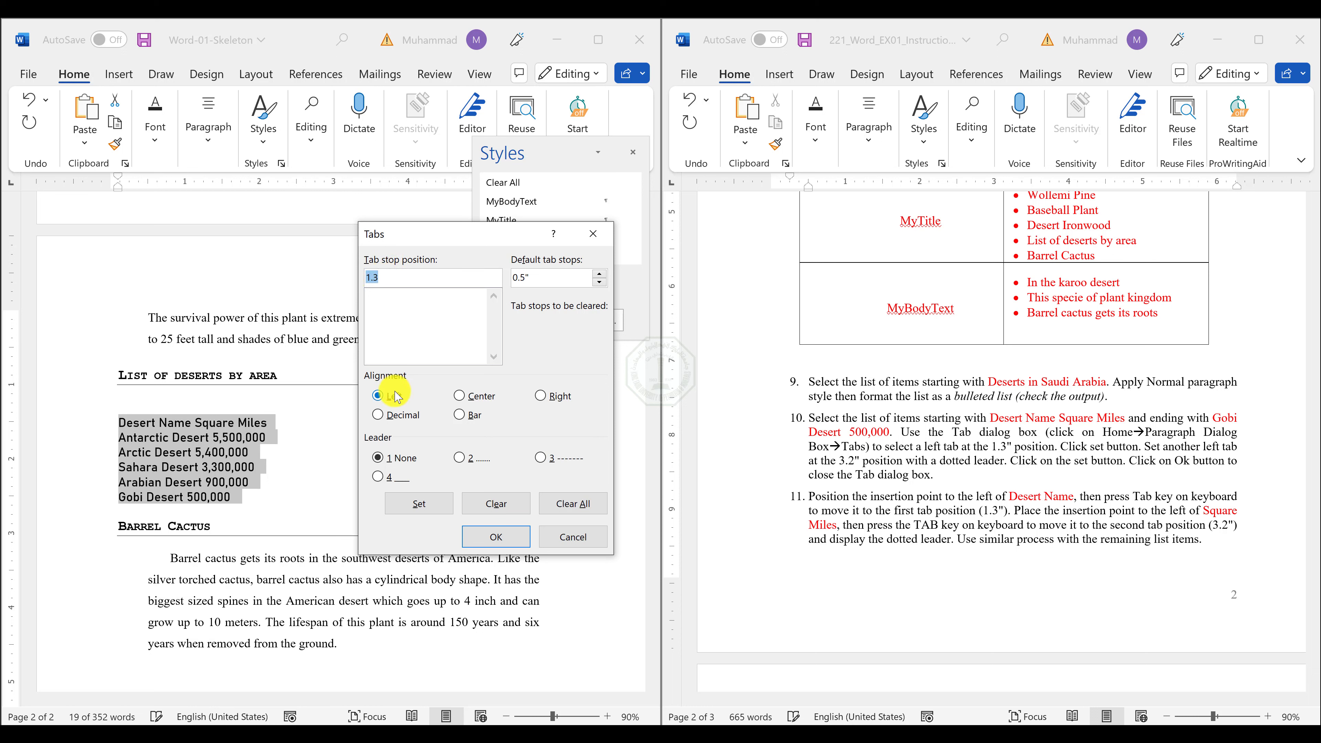
{"action": "left_click", "coordinate": [403, 459]}
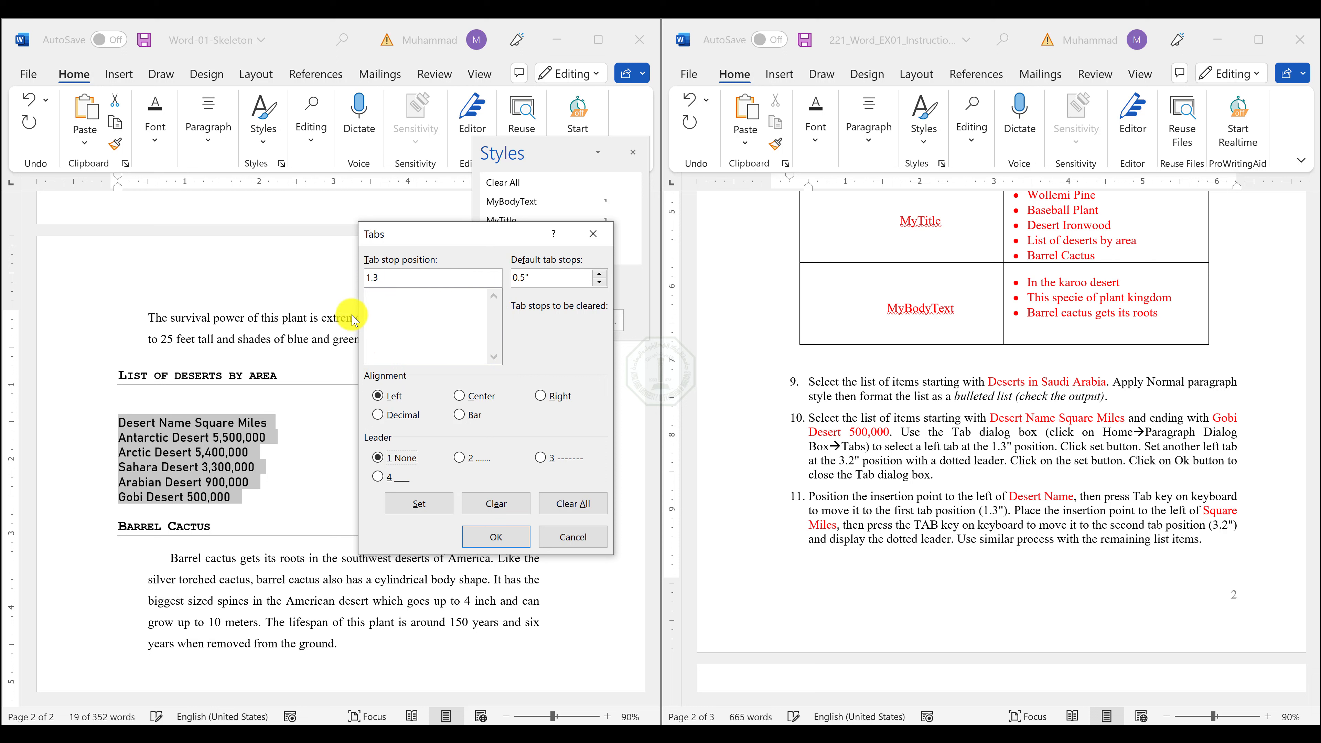
{"action": "left_click", "coordinate": [419, 503]}
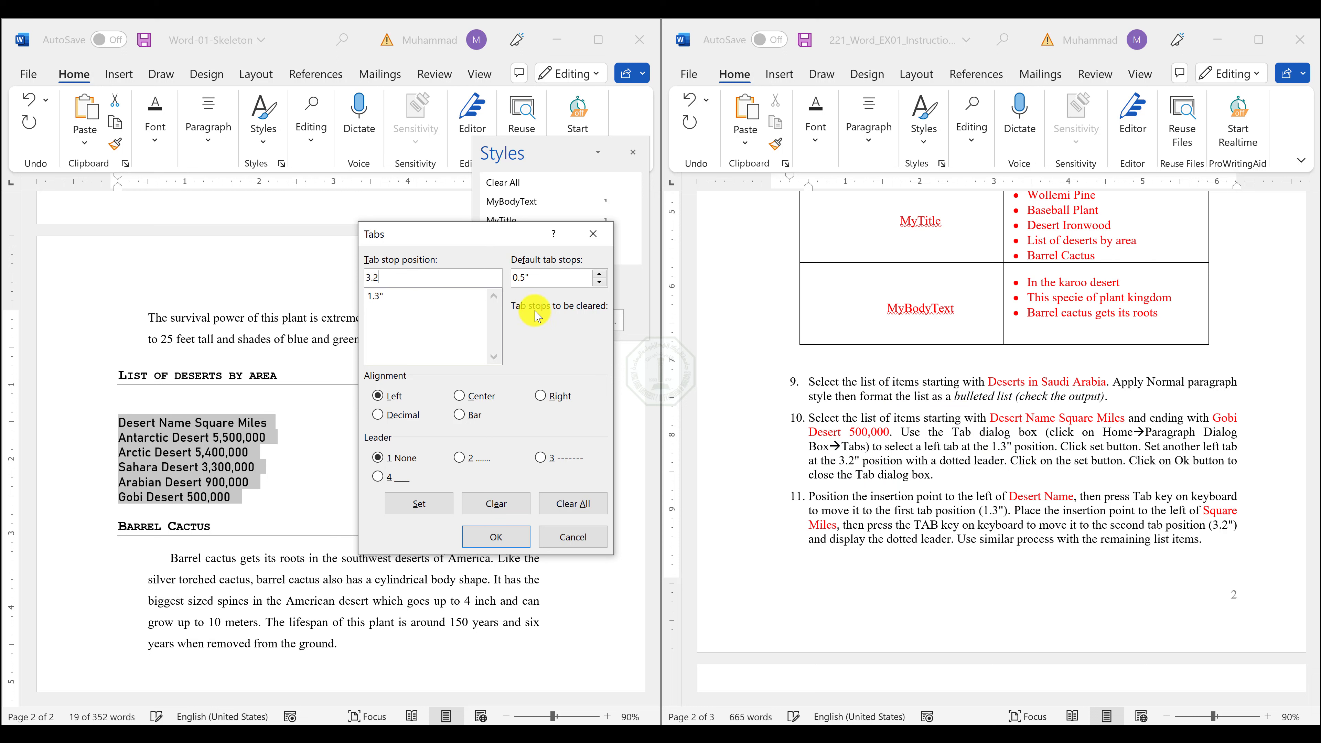
Add a left-aligned tab stop at 3.2" with dotted leader 2 for the desert list and apply the tab settings.
{"action": "left_click", "coordinate": [379, 397]}
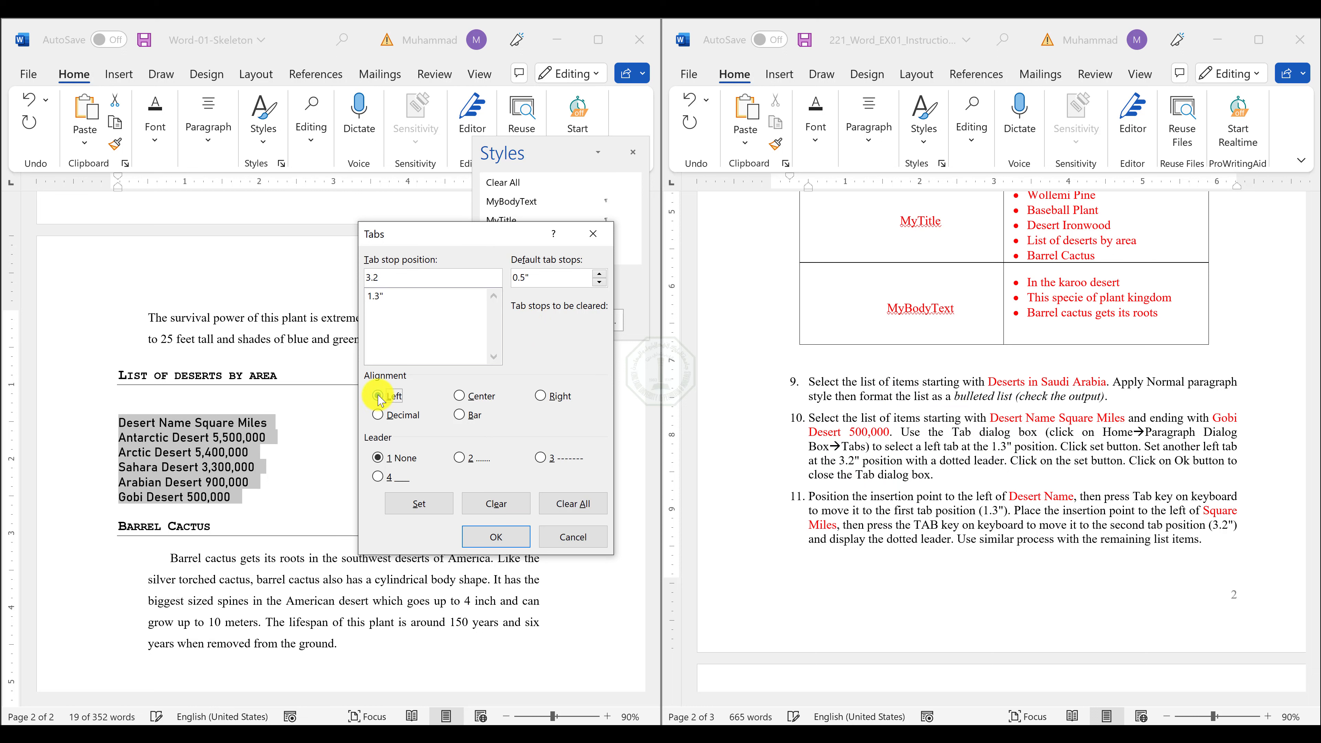
{"action": "left_click", "coordinate": [390, 465]}
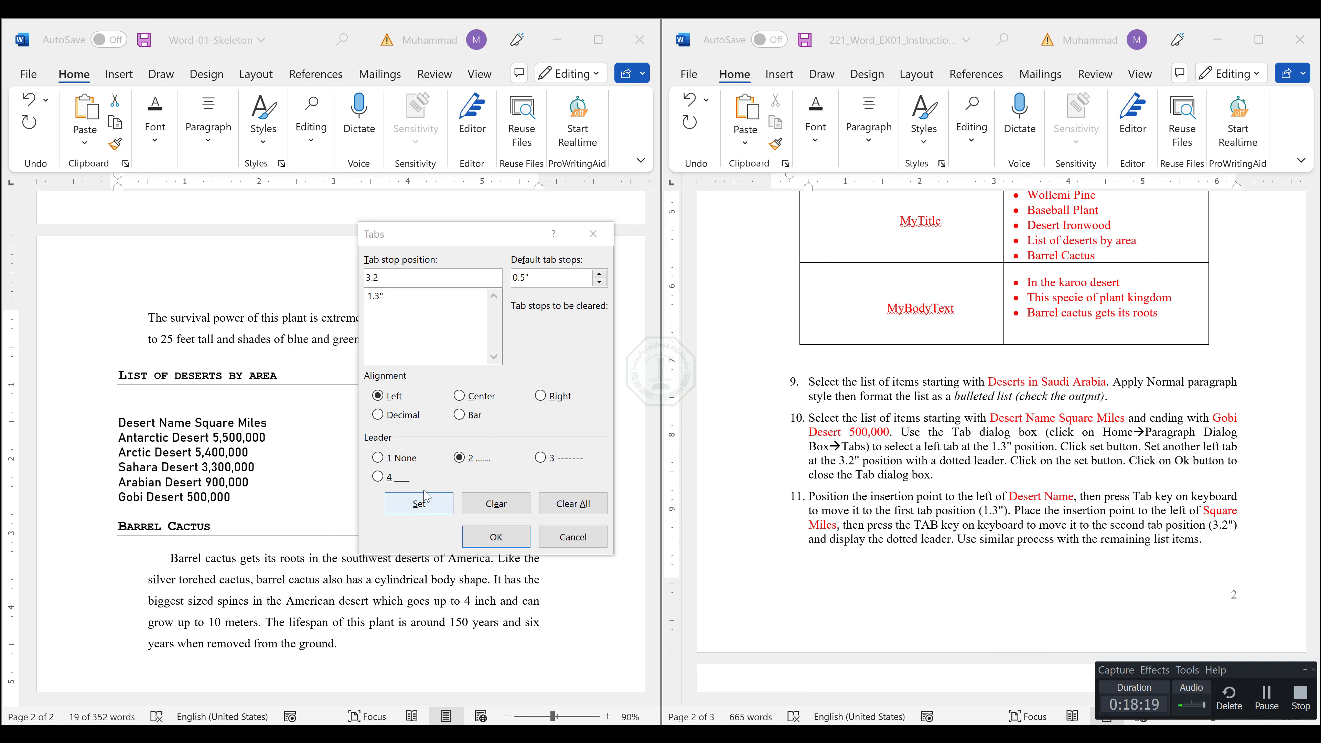
{"action": "left_click", "coordinate": [421, 504]}
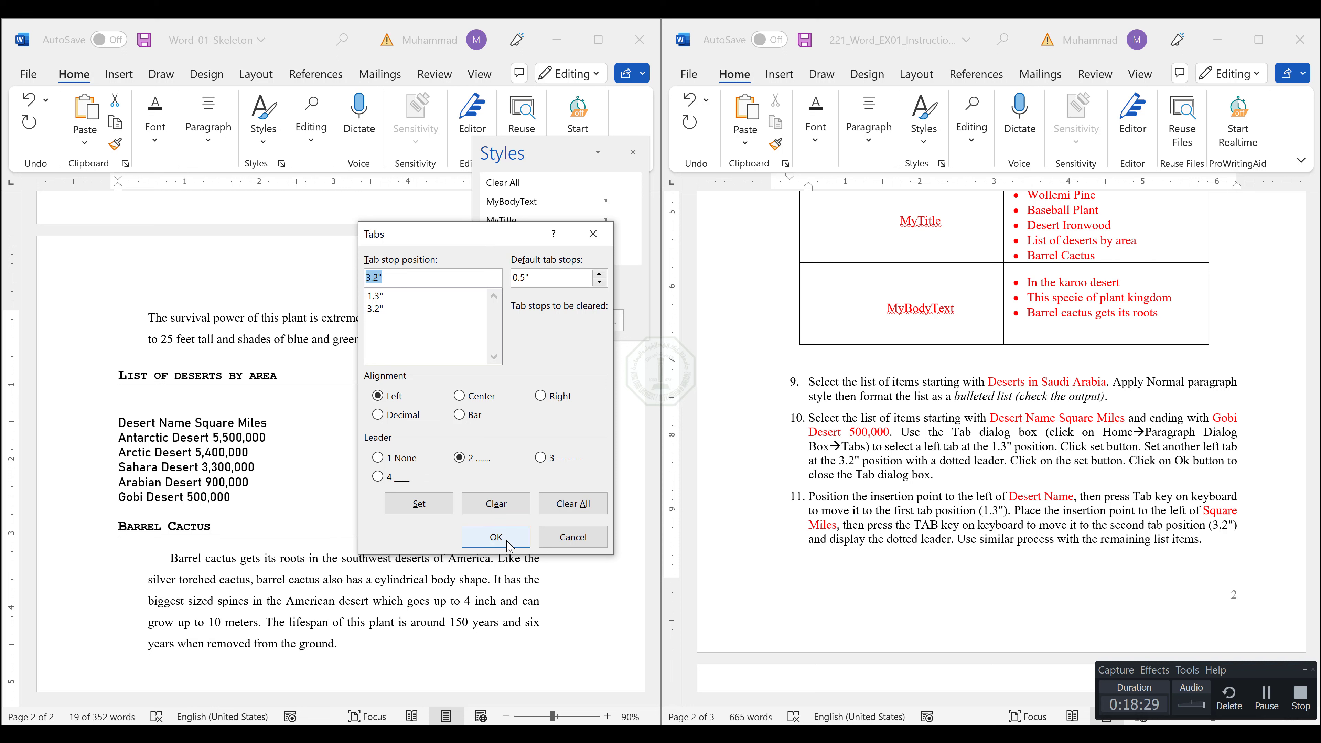
{"action": "left_click", "coordinate": [496, 536]}
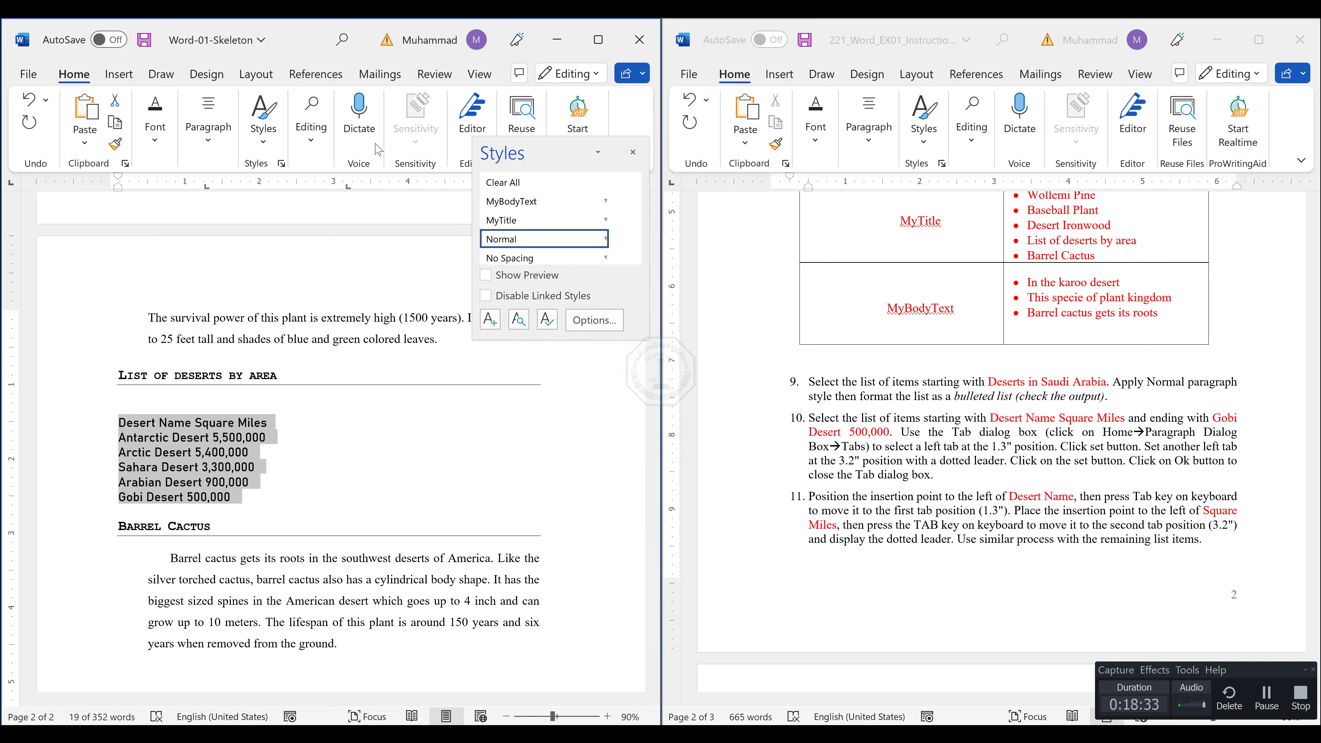
Check whether the ruler display option is enabled for Word-01-Skeleton.
{"action": "left_click", "coordinate": [479, 75]}
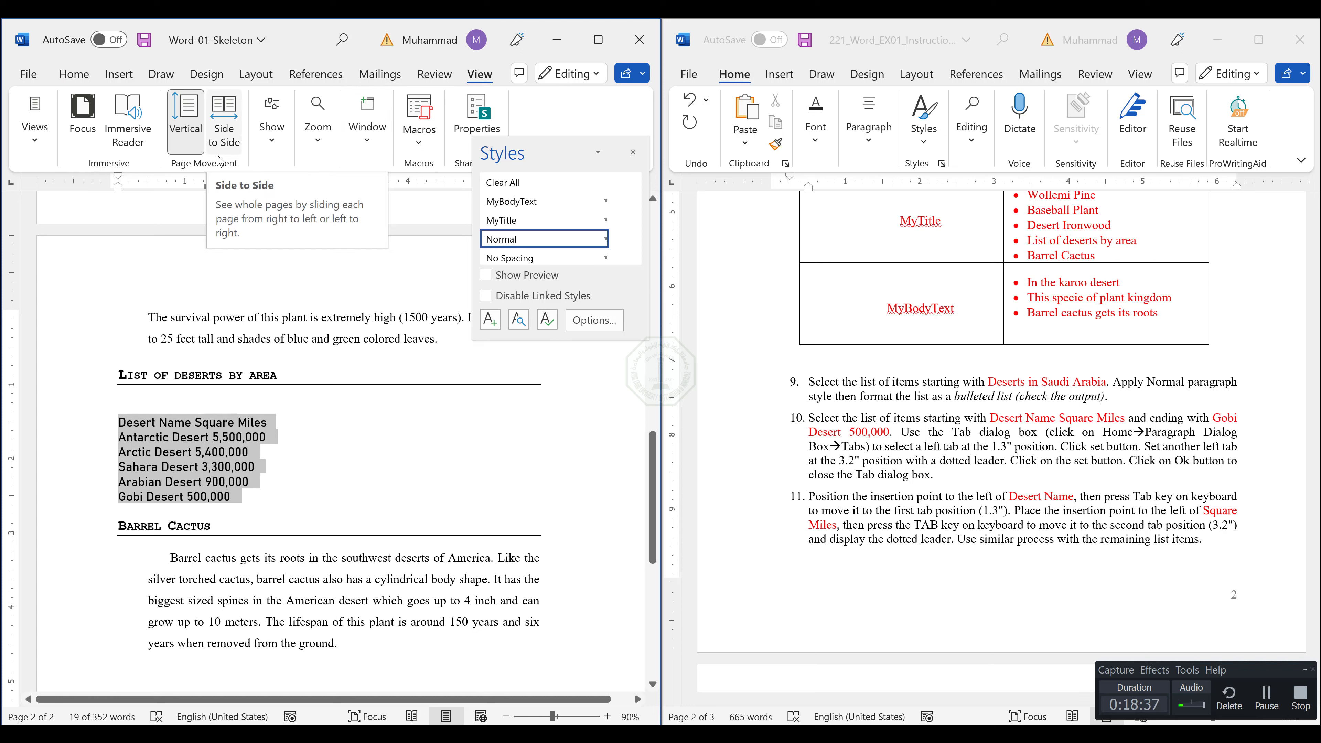
{"action": "left_click", "coordinate": [266, 140]}
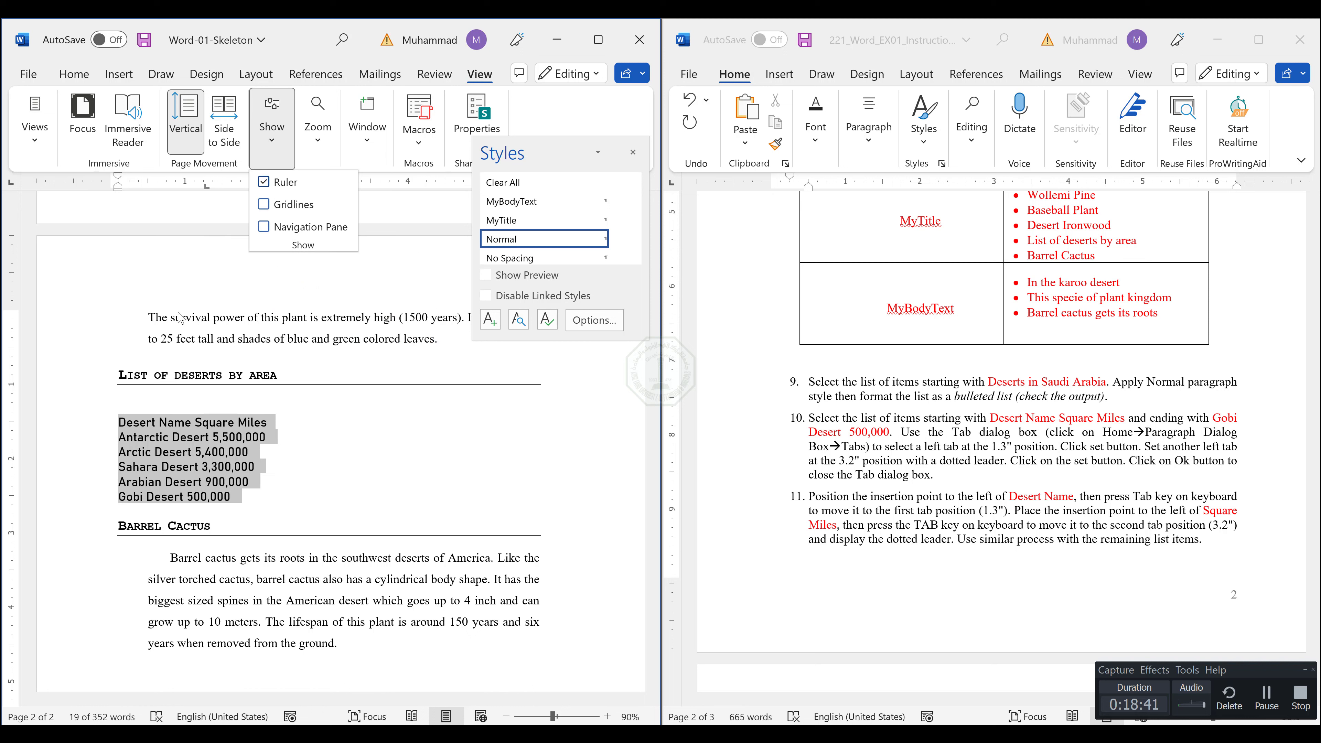
{"action": "left_click", "coordinate": [208, 200]}
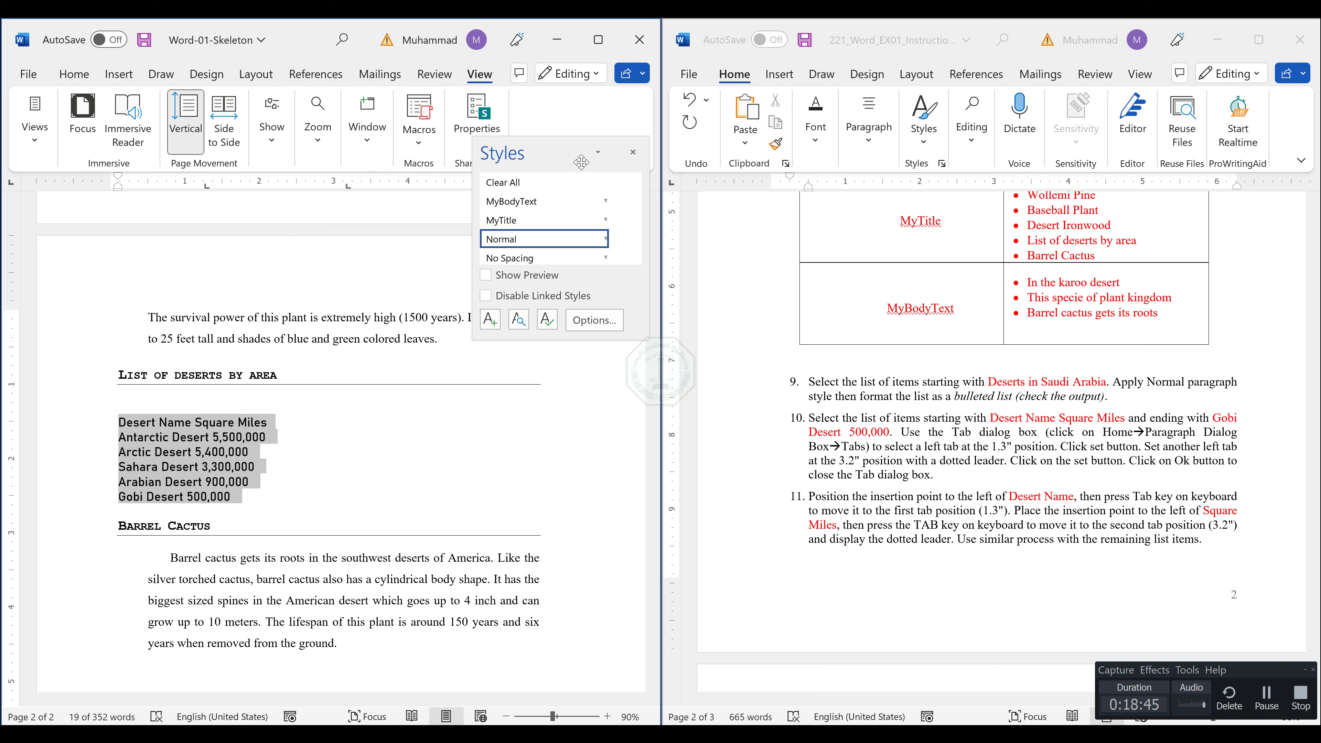
Close the Styles pane, then open the on-screen keyboard and place it over the instructions document.
{"action": "left_click", "coordinate": [633, 151]}
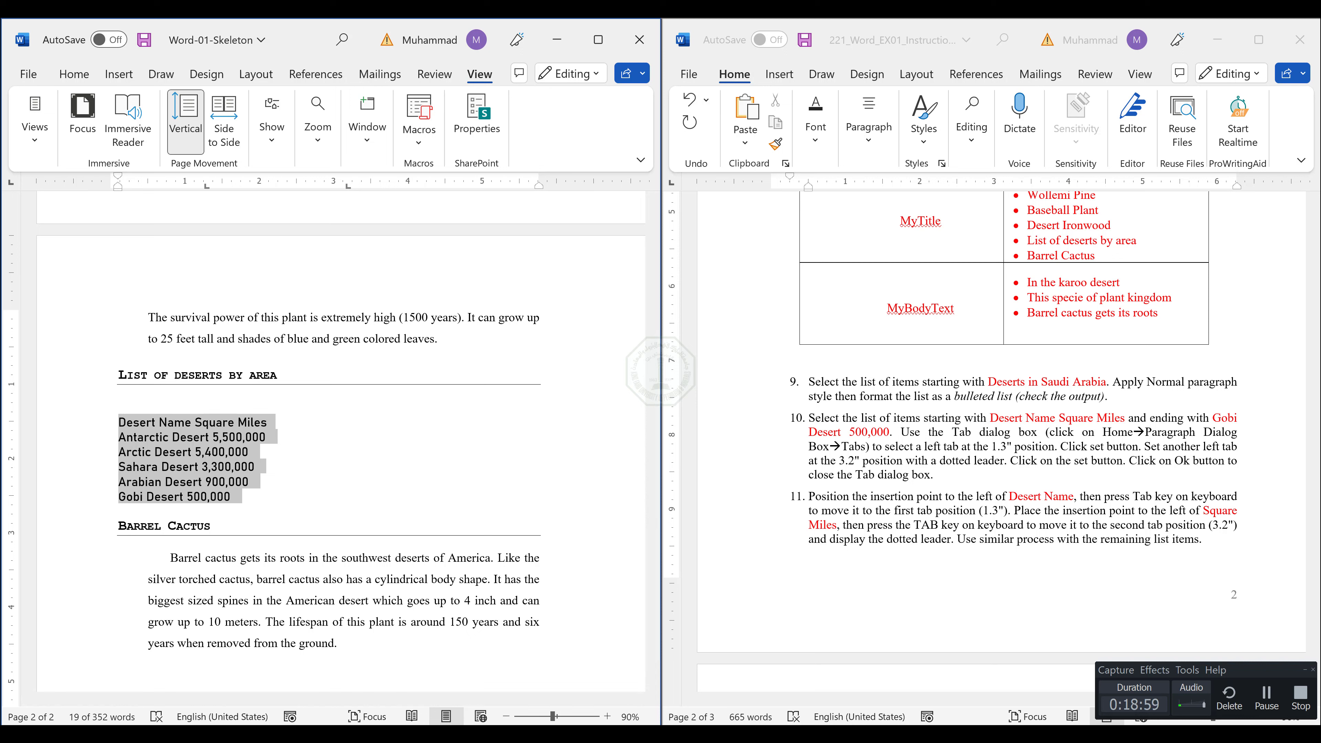
{"action": "key", "text": "ctrl+super+o"}
{"action": "left_click_drag", "start_coordinate": [692, 257], "coordinate": [829, 294]}
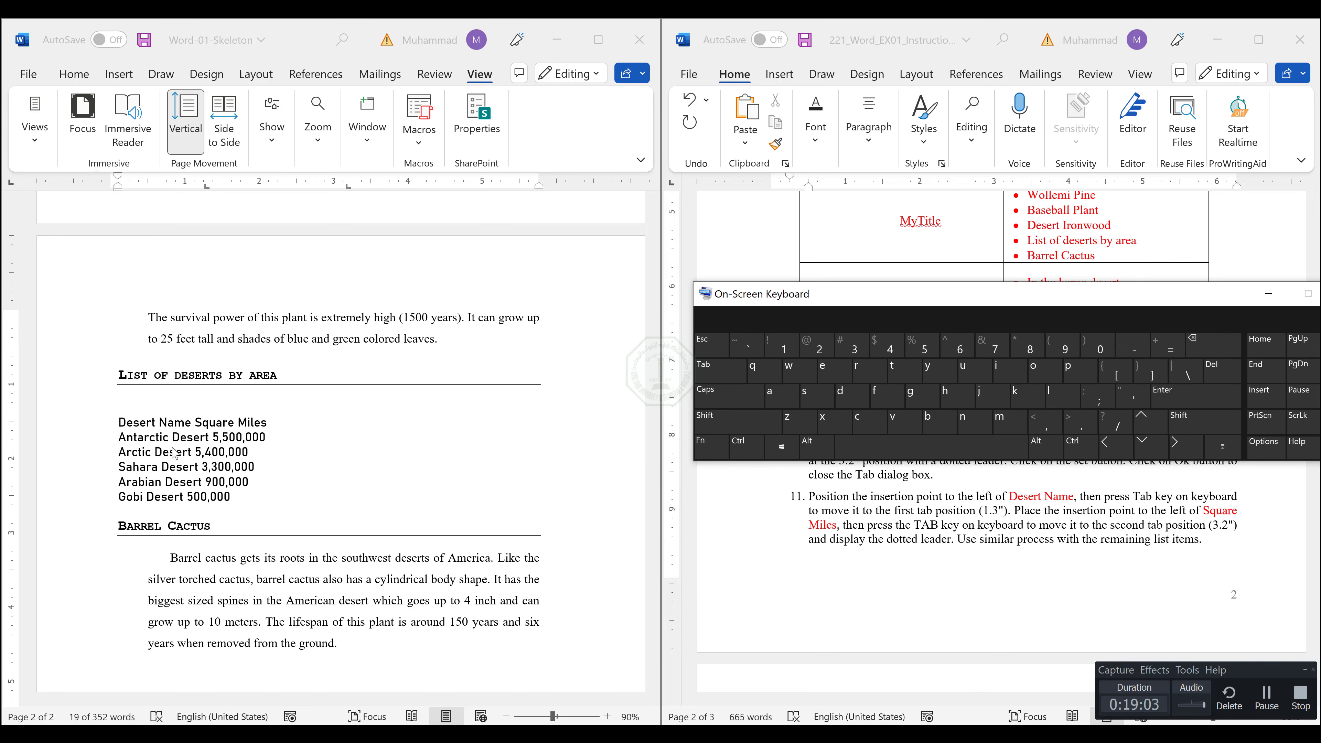
Insert a tab before "Desert Name" to move the list's heading line to the 1.3" tab stop.
{"action": "left_click", "coordinate": [122, 433]}
{"action": "left_click", "coordinate": [121, 422]}
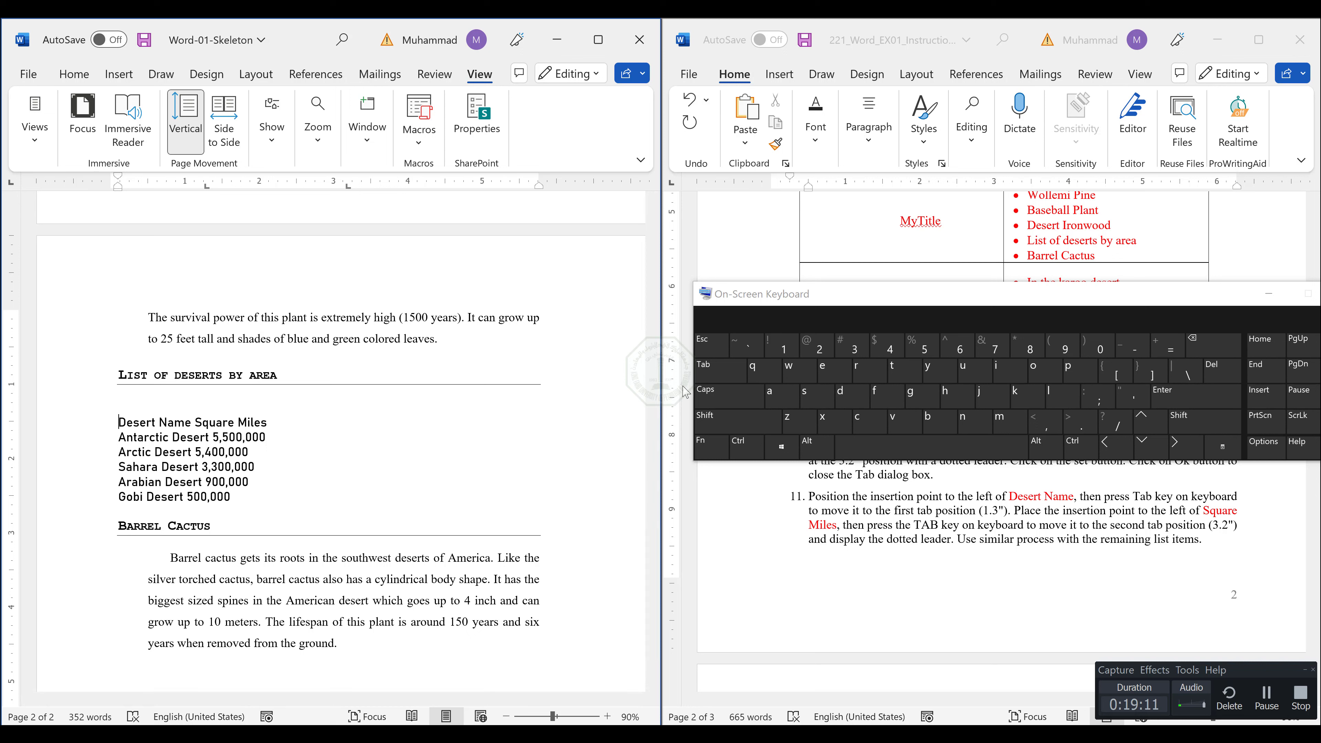
{"action": "left_click", "coordinate": [714, 378]}
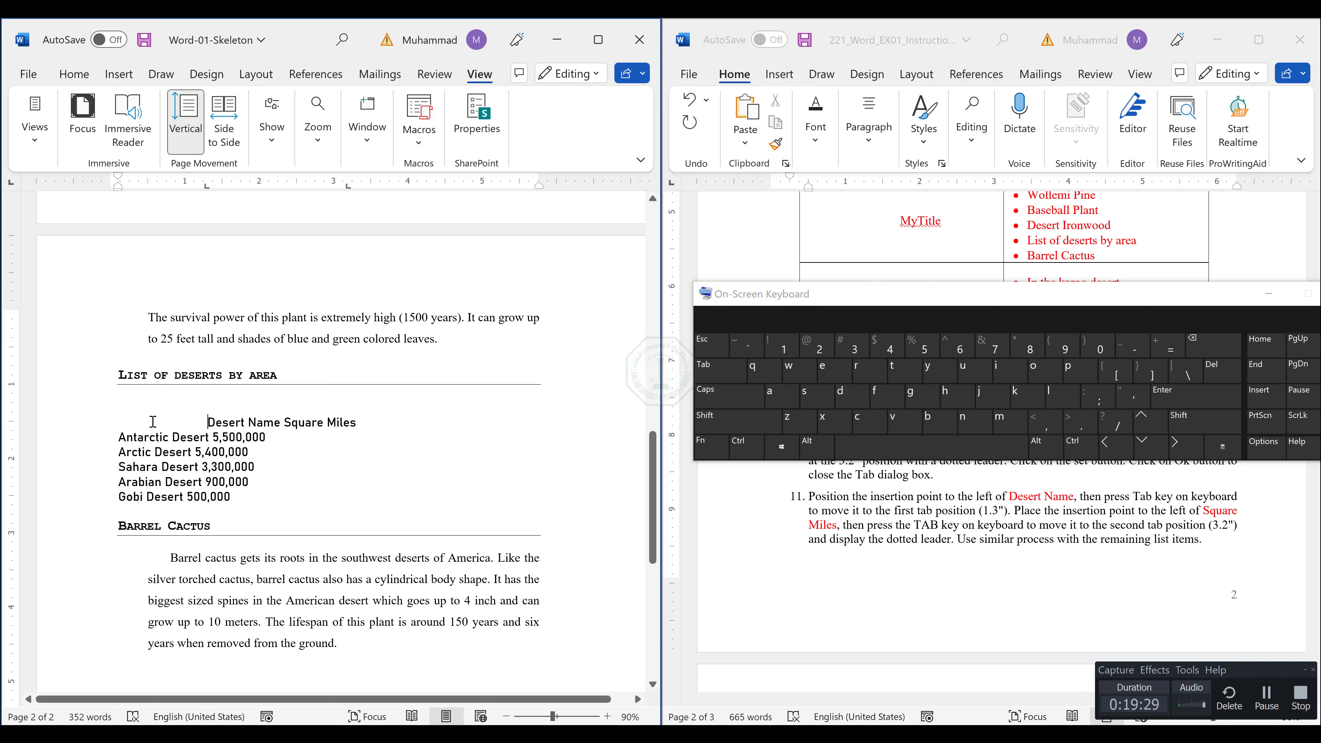
Insert a tab before each of the Antarctic, Arctic, Sahara, Arabian and Gobi Desert lines to align them at 1.3".
{"action": "left_click", "coordinate": [119, 437]}
{"action": "key", "text": "Tab"}
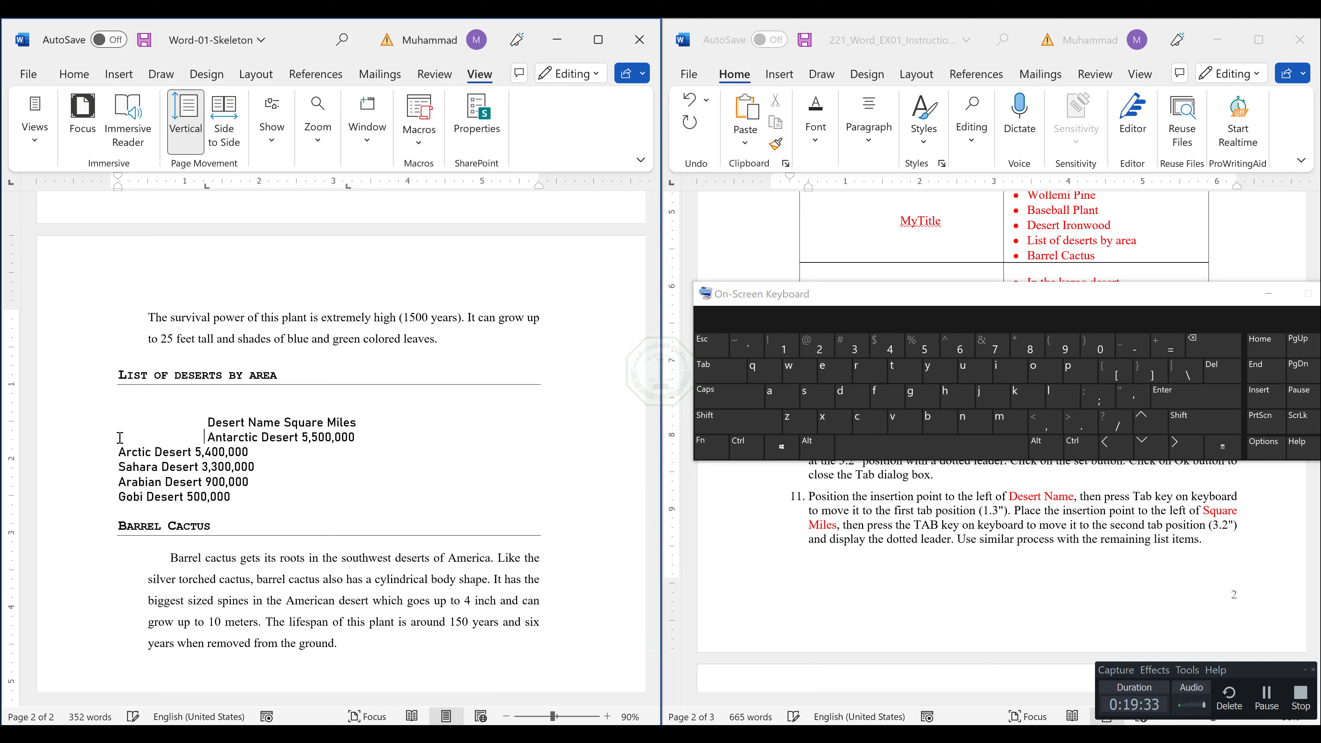
{"action": "left_click", "coordinate": [117, 452]}
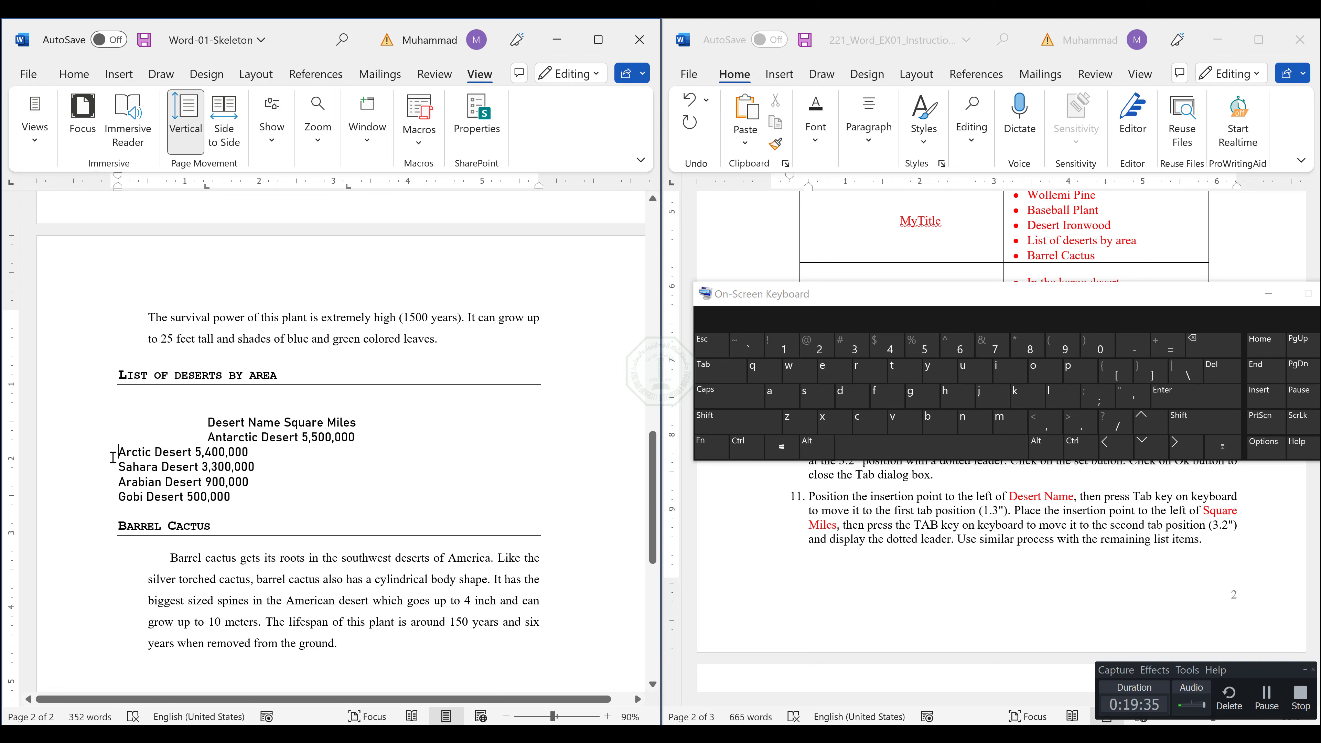
{"action": "key", "text": "Tab"}
{"action": "left_click", "coordinate": [110, 467]}
{"action": "key", "text": "Tab"}
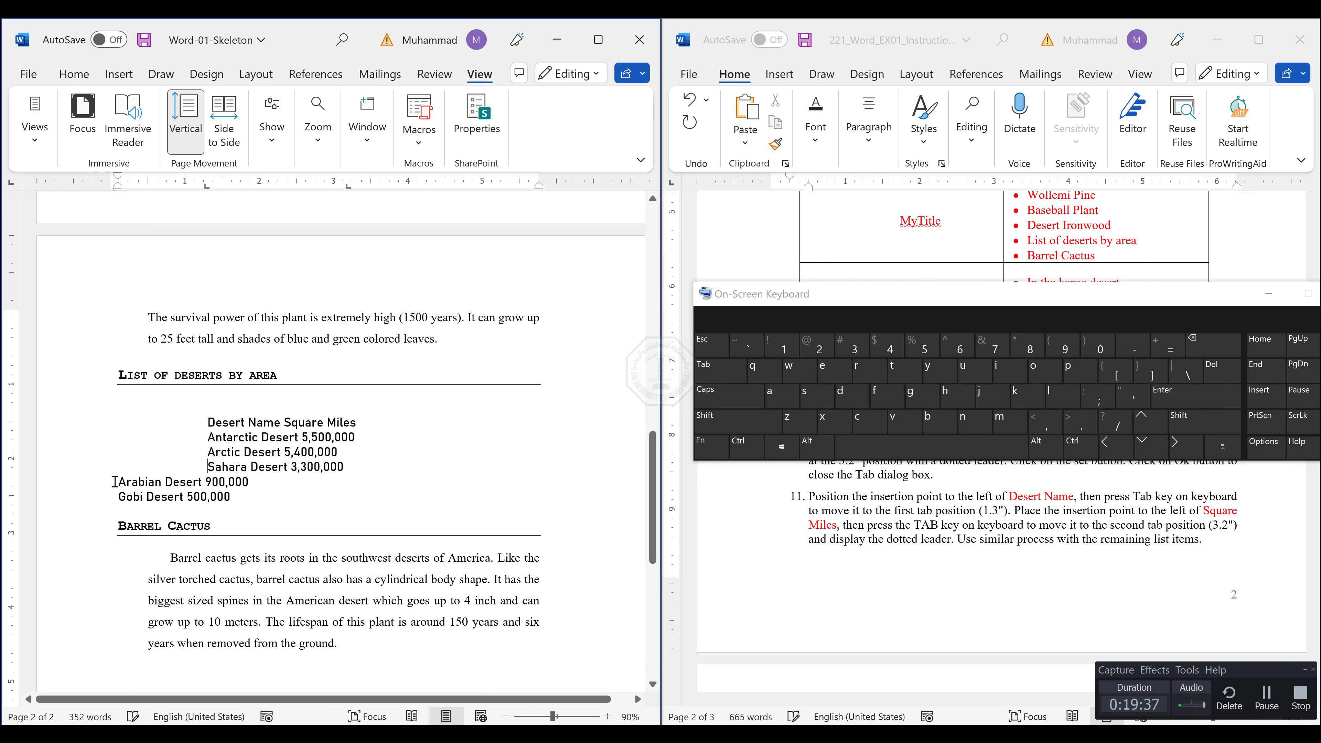
{"action": "left_click", "coordinate": [116, 482]}
{"action": "key", "text": "Tab"}
{"action": "left_click", "coordinate": [119, 496]}
{"action": "key", "text": "Tab"}
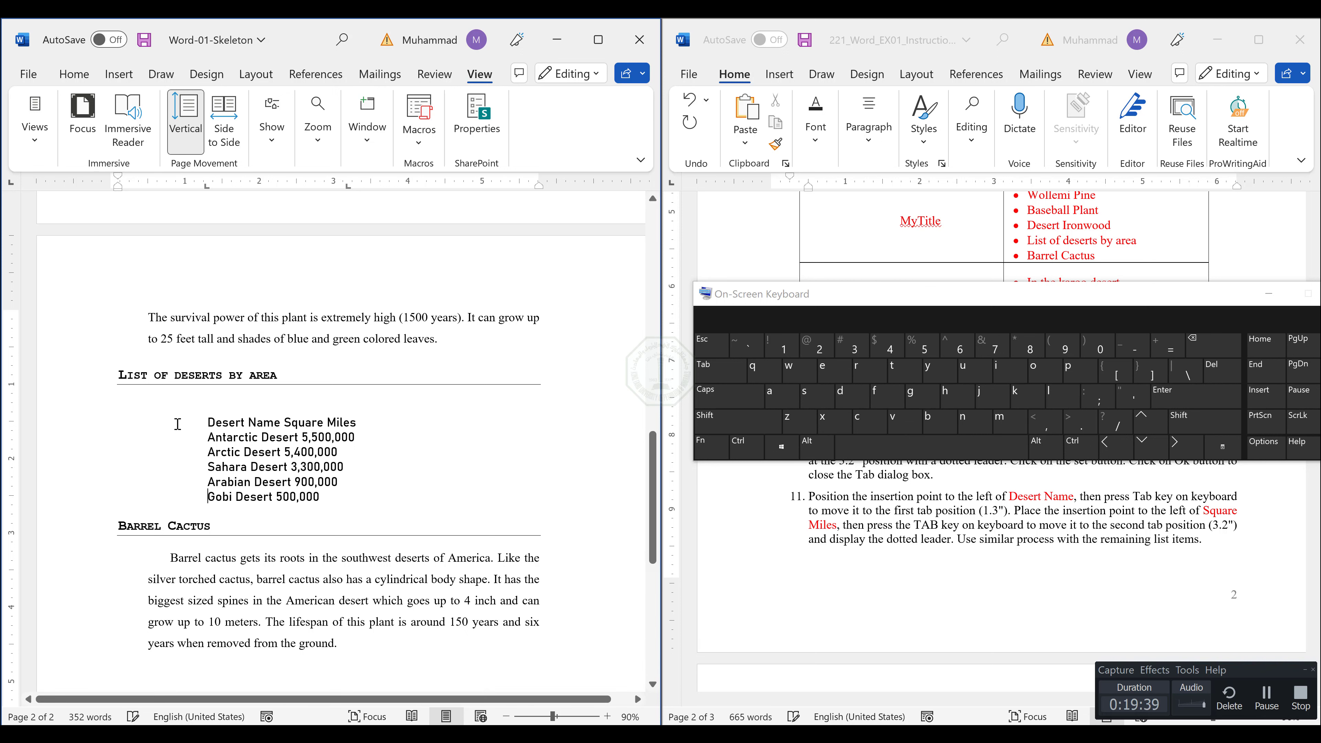
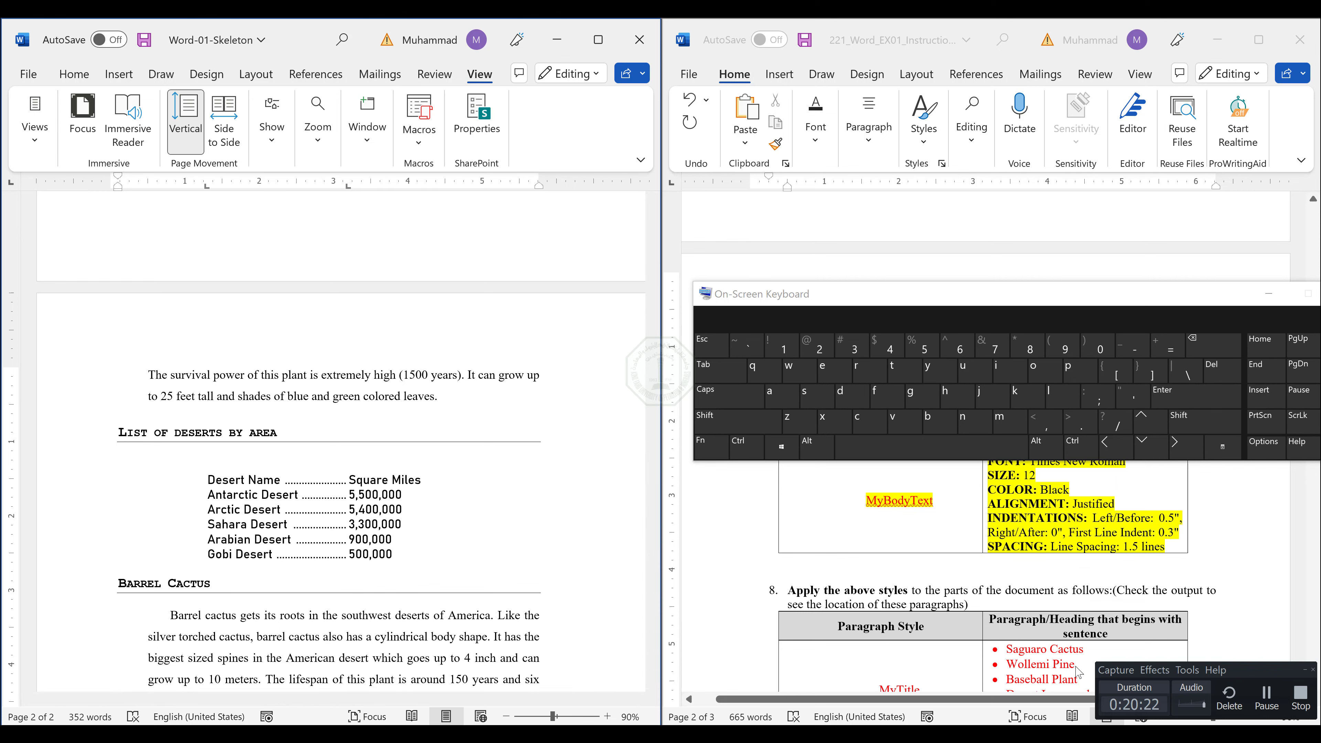
Dismiss the on-screen keyboard and read instruction 12 about the table in the instructions document.
{"action": "scroll", "coordinate": [889, 632], "scroll_direction": "down", "scroll_amount": 5}
{"action": "left_click_drag", "start_coordinate": [1195, 289], "coordinate": [990, 299]}
{"action": "left_click", "coordinate": [1143, 307]}
{"action": "scroll", "coordinate": [937, 534], "scroll_direction": "down", "scroll_amount": 1}
{"action": "scroll", "coordinate": [939, 539], "scroll_direction": "down", "scroll_amount": 10}
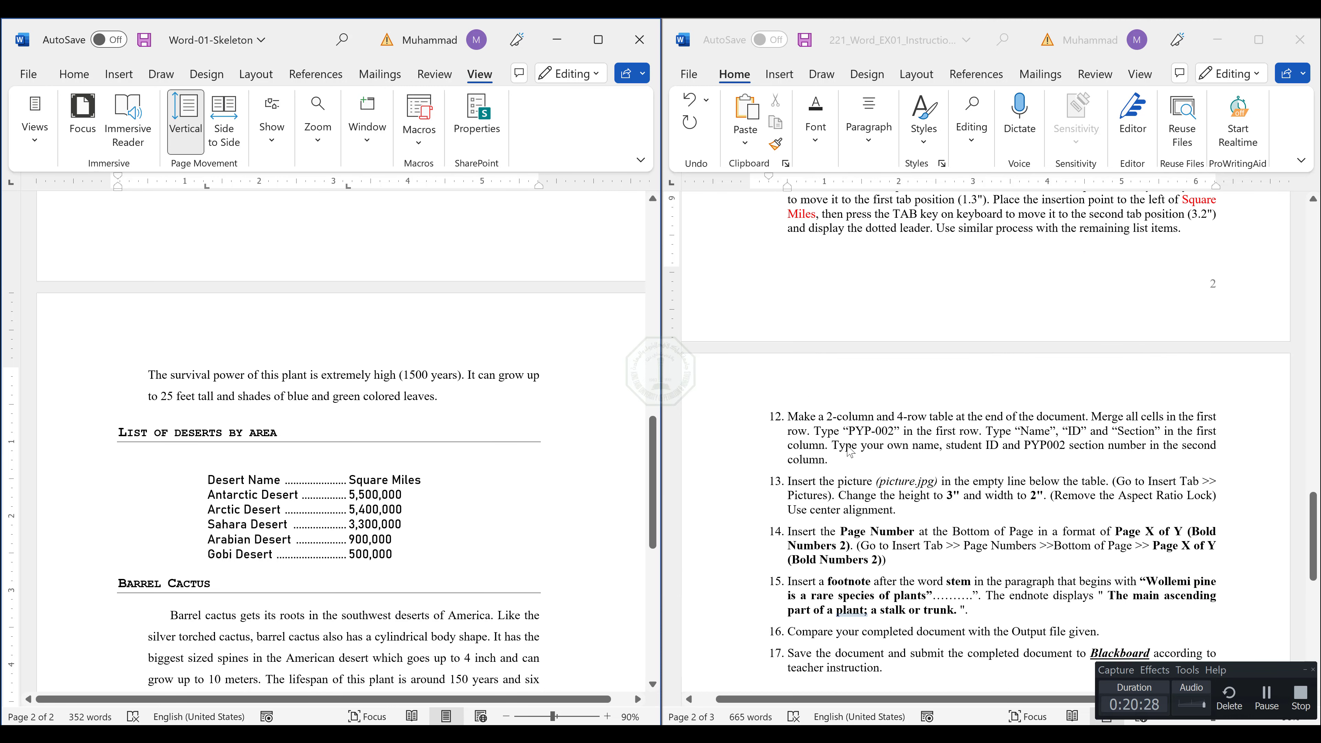
{"action": "scroll", "coordinate": [884, 458], "scroll_direction": "down", "scroll_amount": 2}
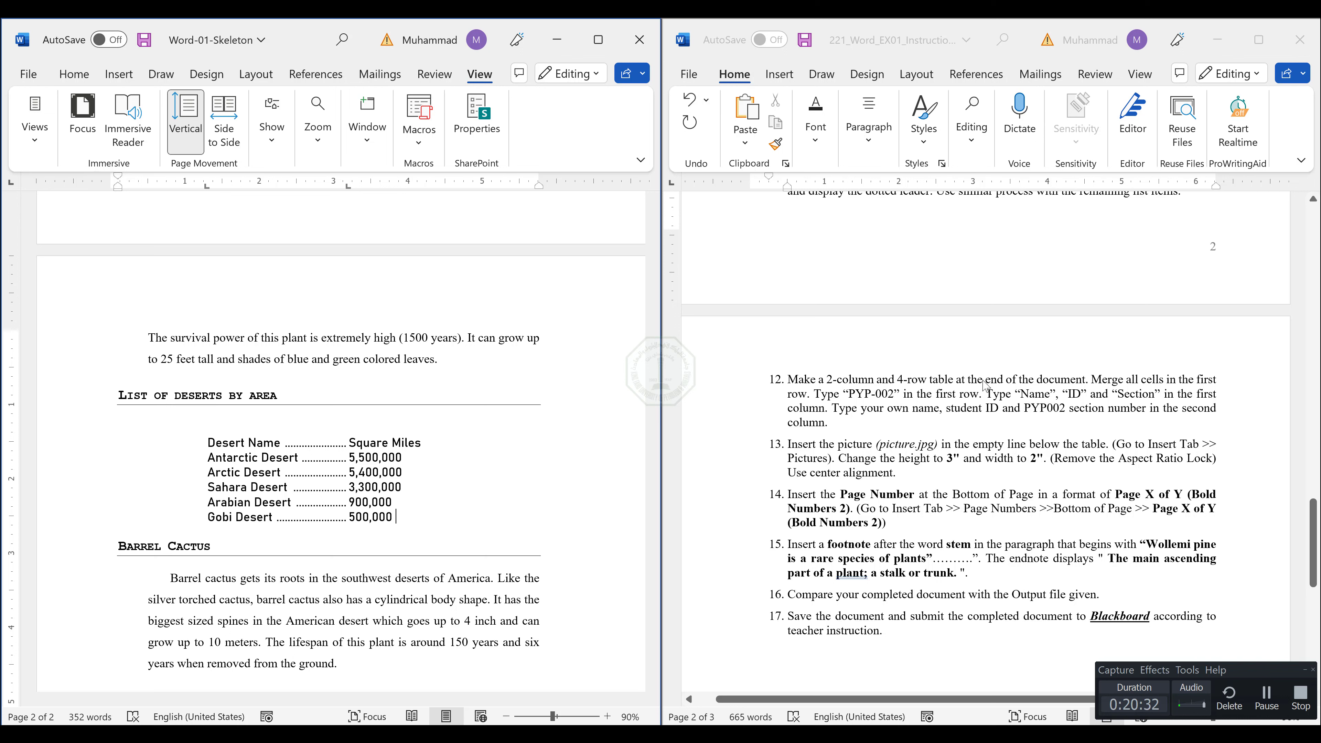
Insert a table with 2 columns and 4 rows on the empty line below the Barrel Cactus paragraph.
{"action": "scroll", "coordinate": [424, 439], "scroll_direction": "down", "scroll_amount": 5}
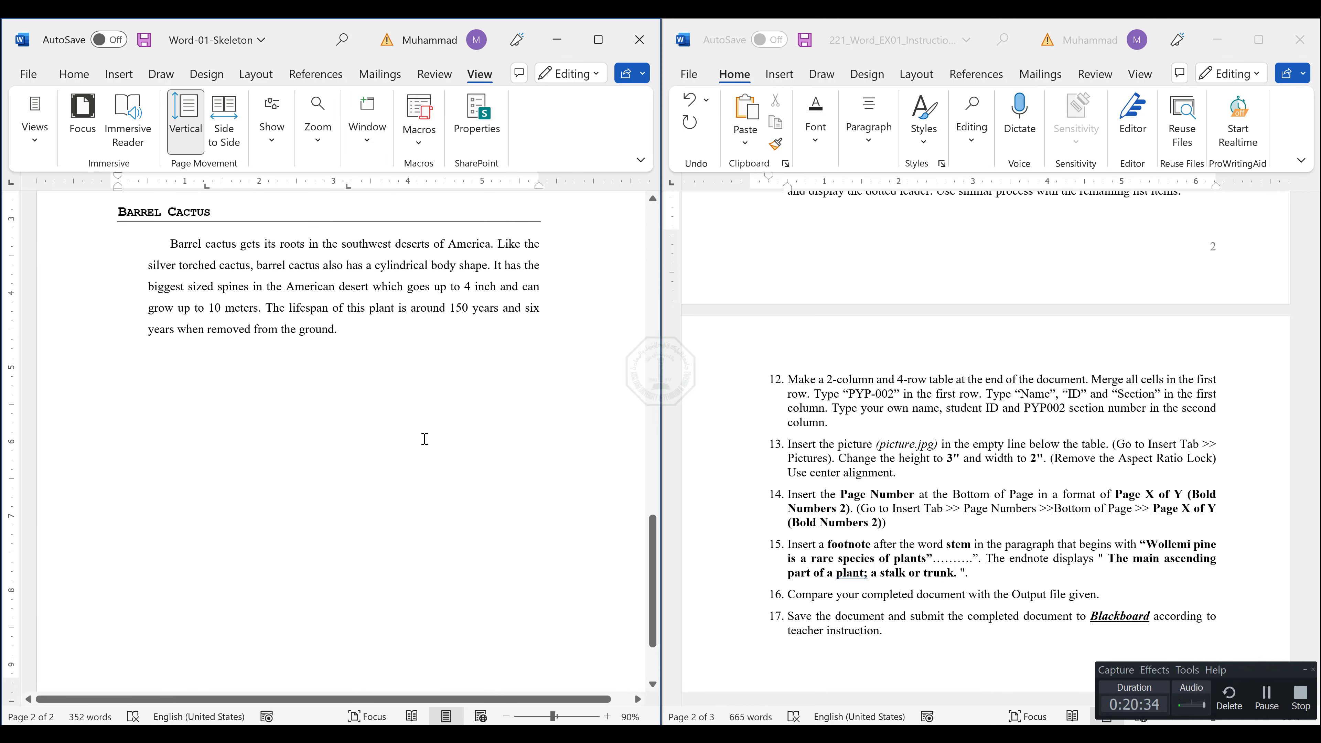
{"action": "left_click", "coordinate": [359, 322]}
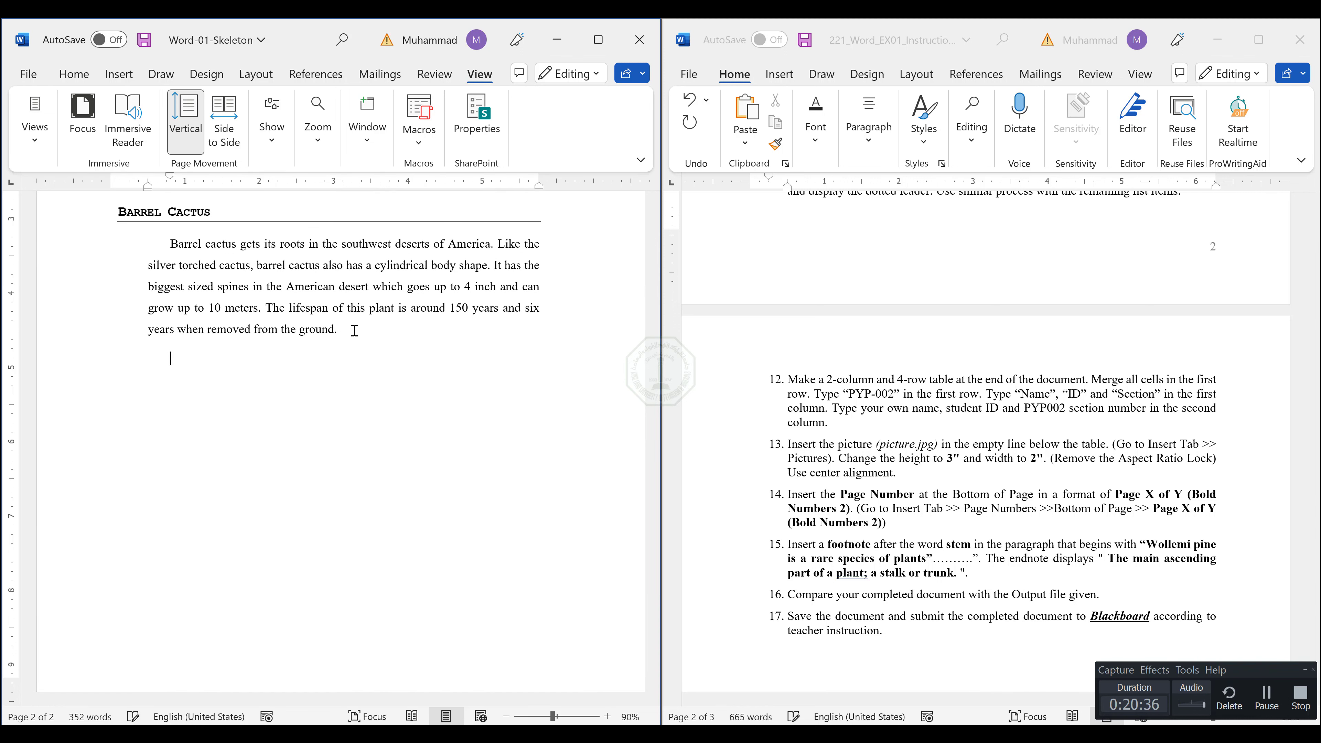
{"action": "left_click", "coordinate": [124, 73]}
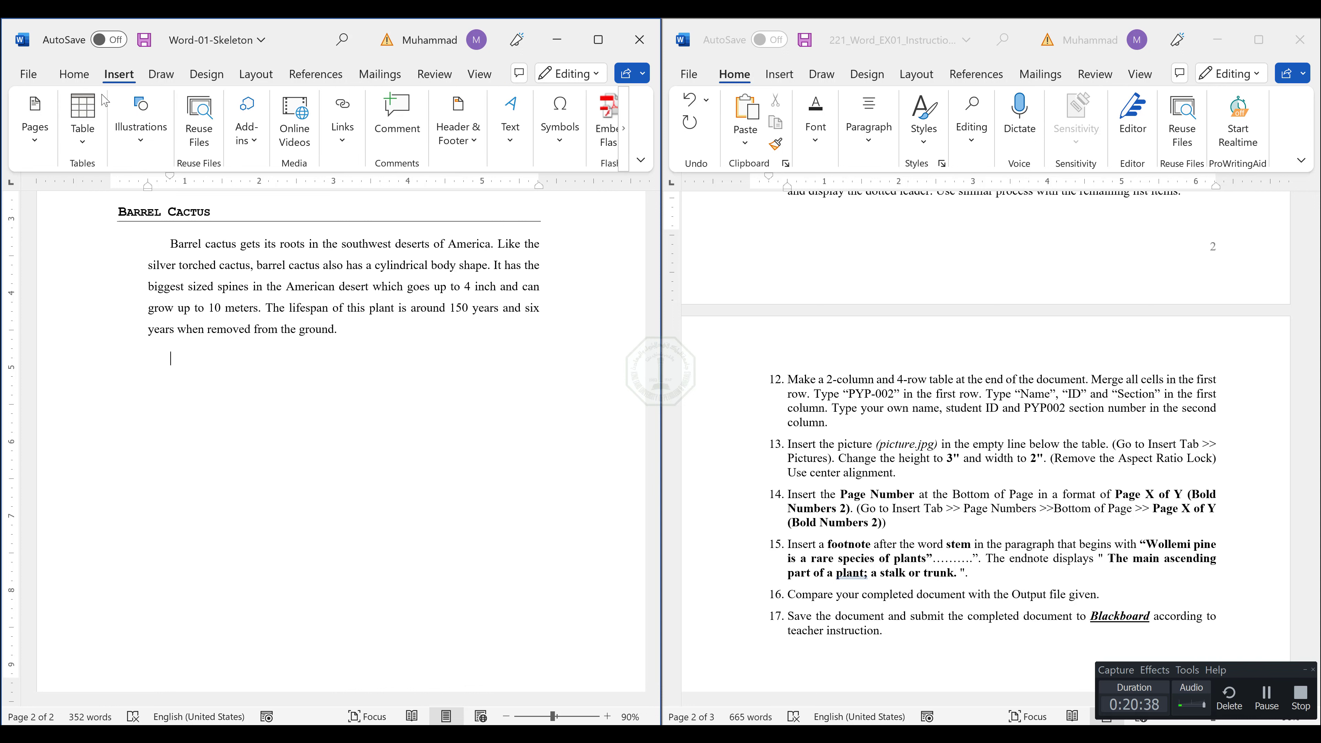
{"action": "left_click", "coordinate": [82, 122]}
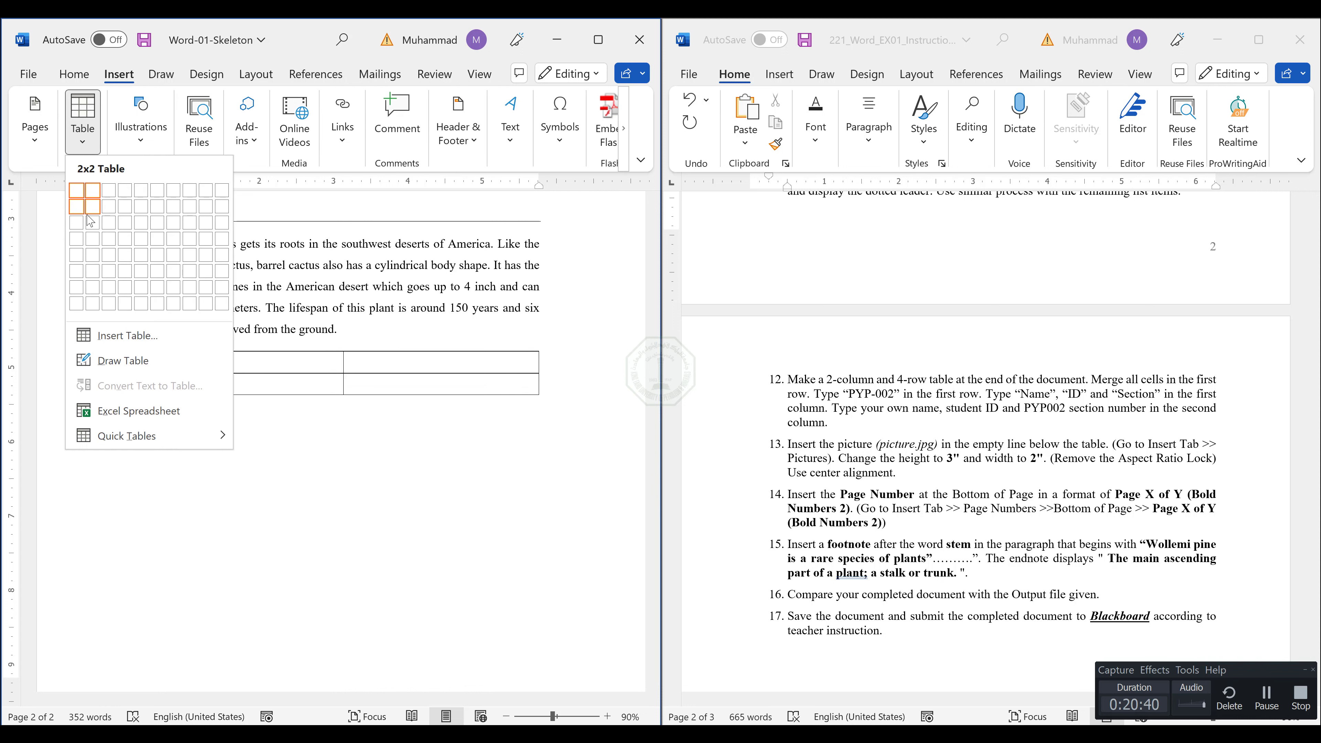
{"action": "left_click", "coordinate": [90, 240]}
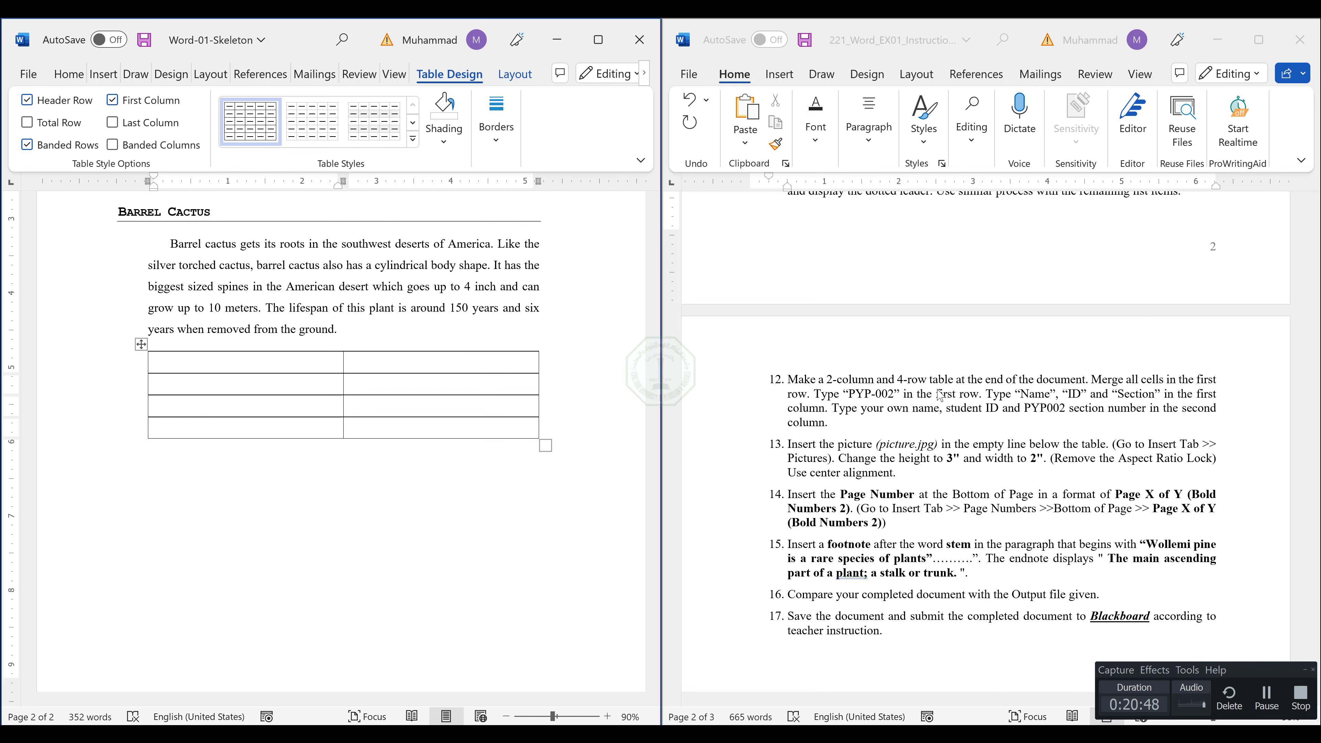
Consult the finished table in Word-01-Output.pdf and merge the two first-row cells of the table in Word-01-Skeleton.
{"action": "key", "text": "alt+Tab"}
{"action": "scroll", "coordinate": [669, 552], "scroll_direction": "down", "scroll_amount": 10}
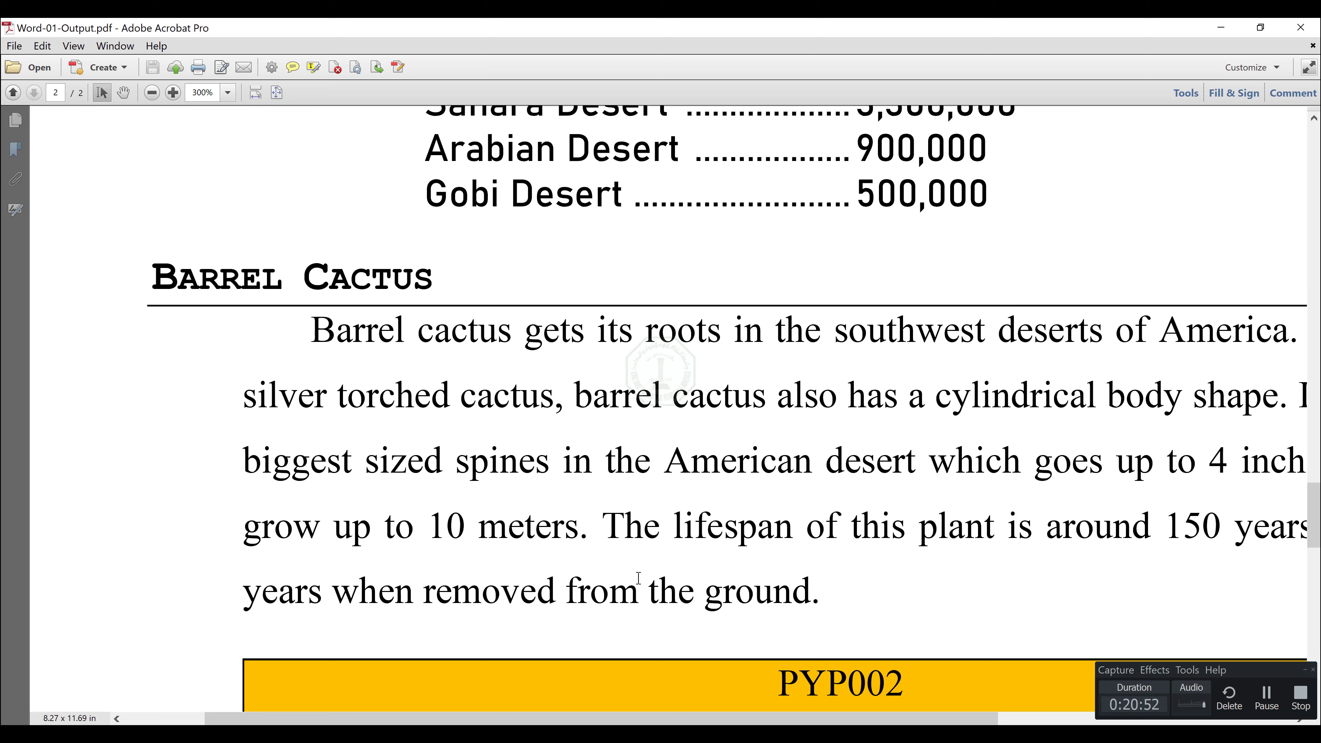
{"action": "scroll", "coordinate": [638, 577], "scroll_direction": "down", "scroll_amount": 5}
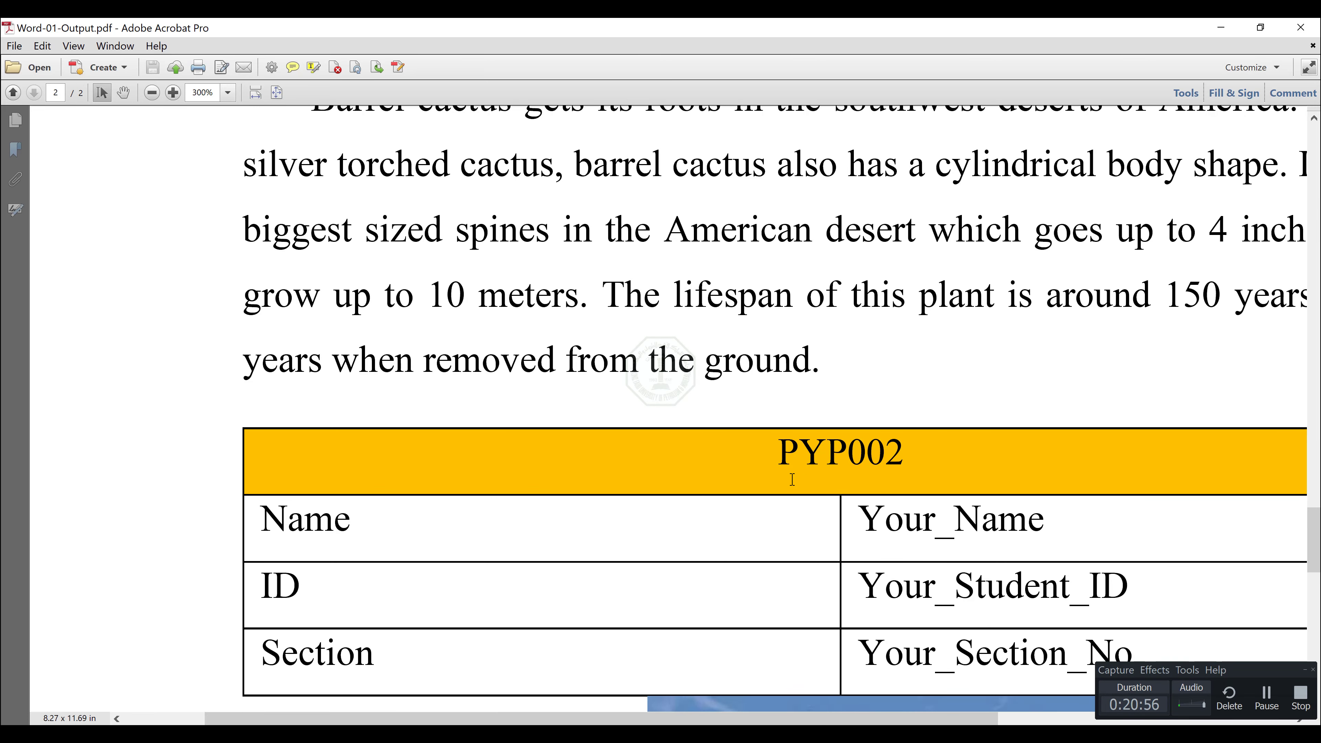
{"action": "key", "text": "alt+Tab"}
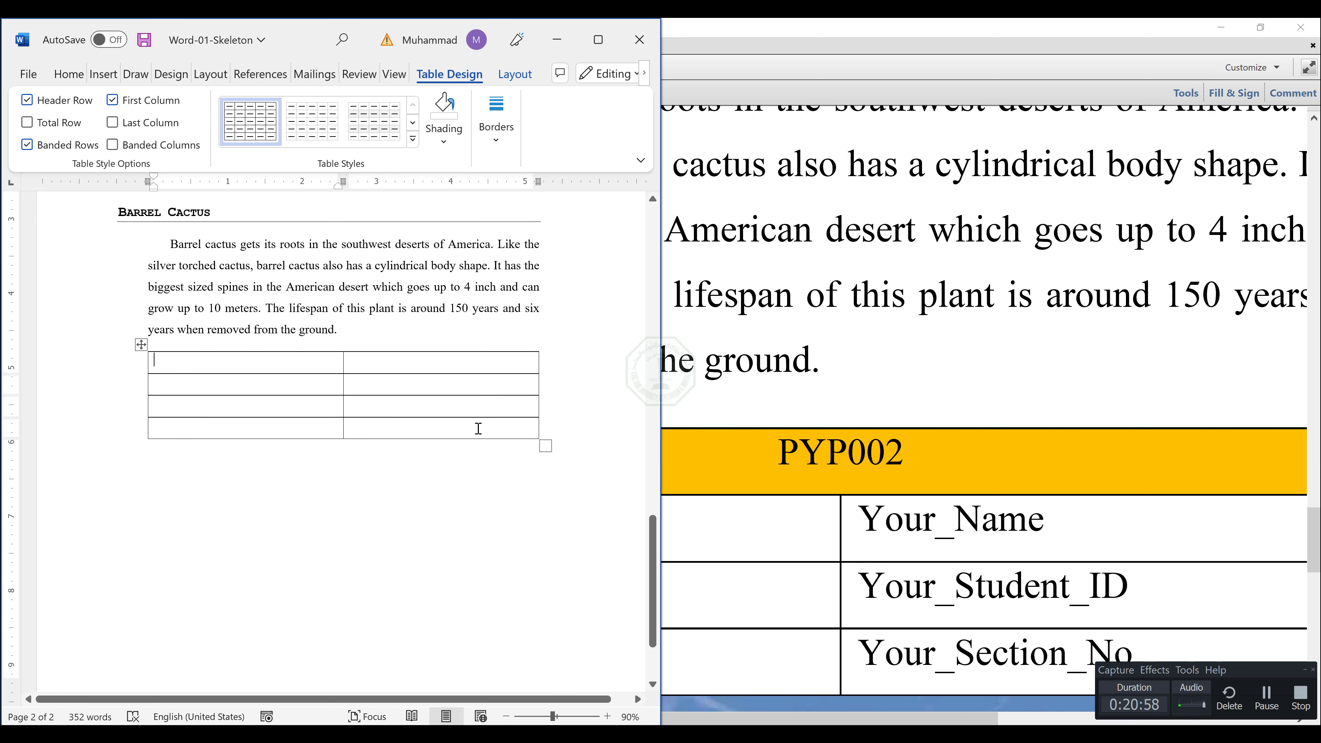
{"action": "left_click_drag", "start_coordinate": [233, 357], "coordinate": [355, 369]}
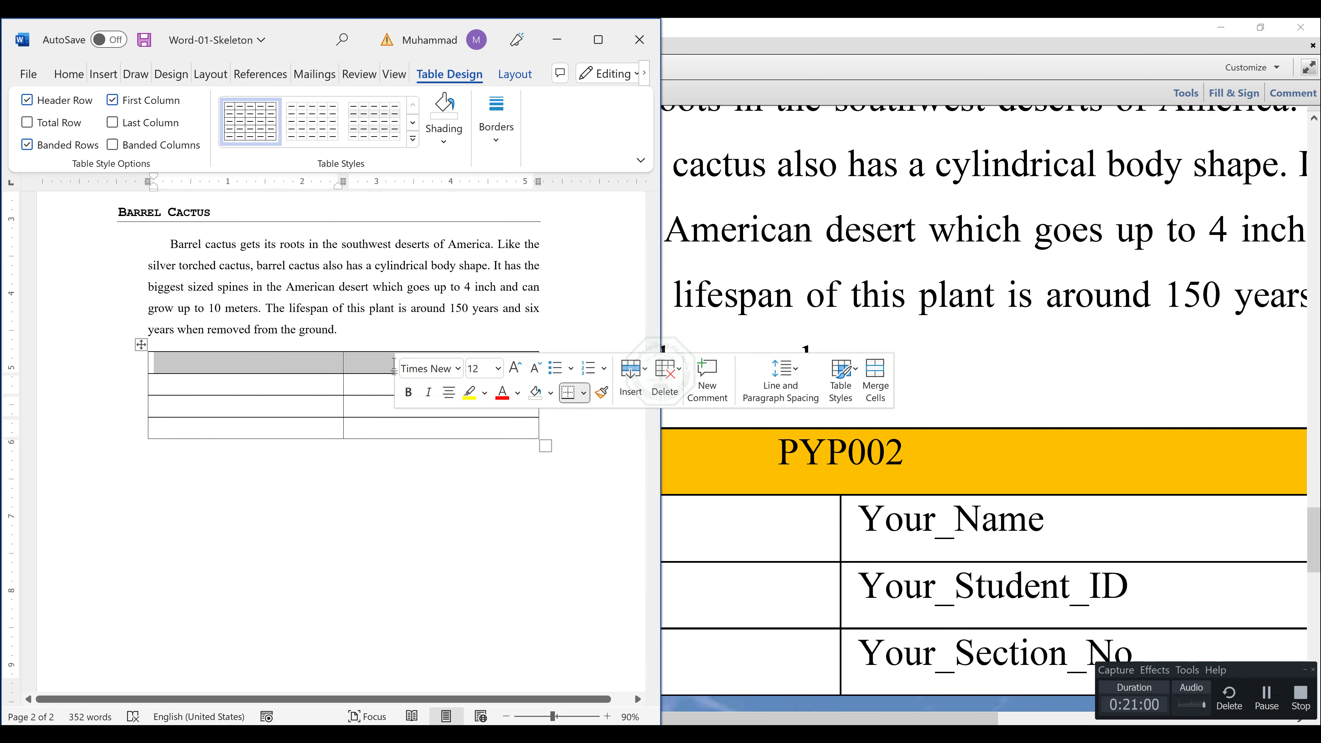
{"action": "right_click", "coordinate": [356, 373]}
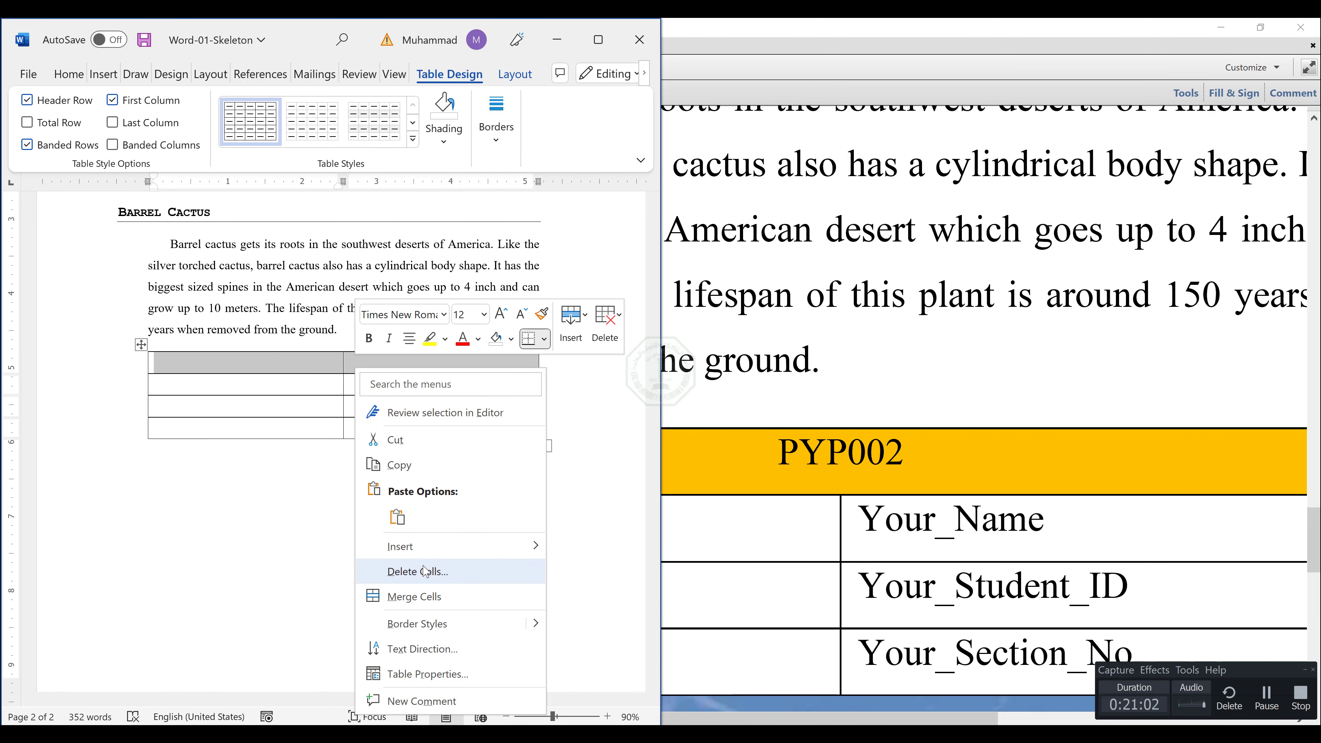
{"action": "left_click", "coordinate": [417, 598]}
Shade the table's merged first row with the standard orange color and center its text.
{"action": "left_click", "coordinate": [364, 370]}
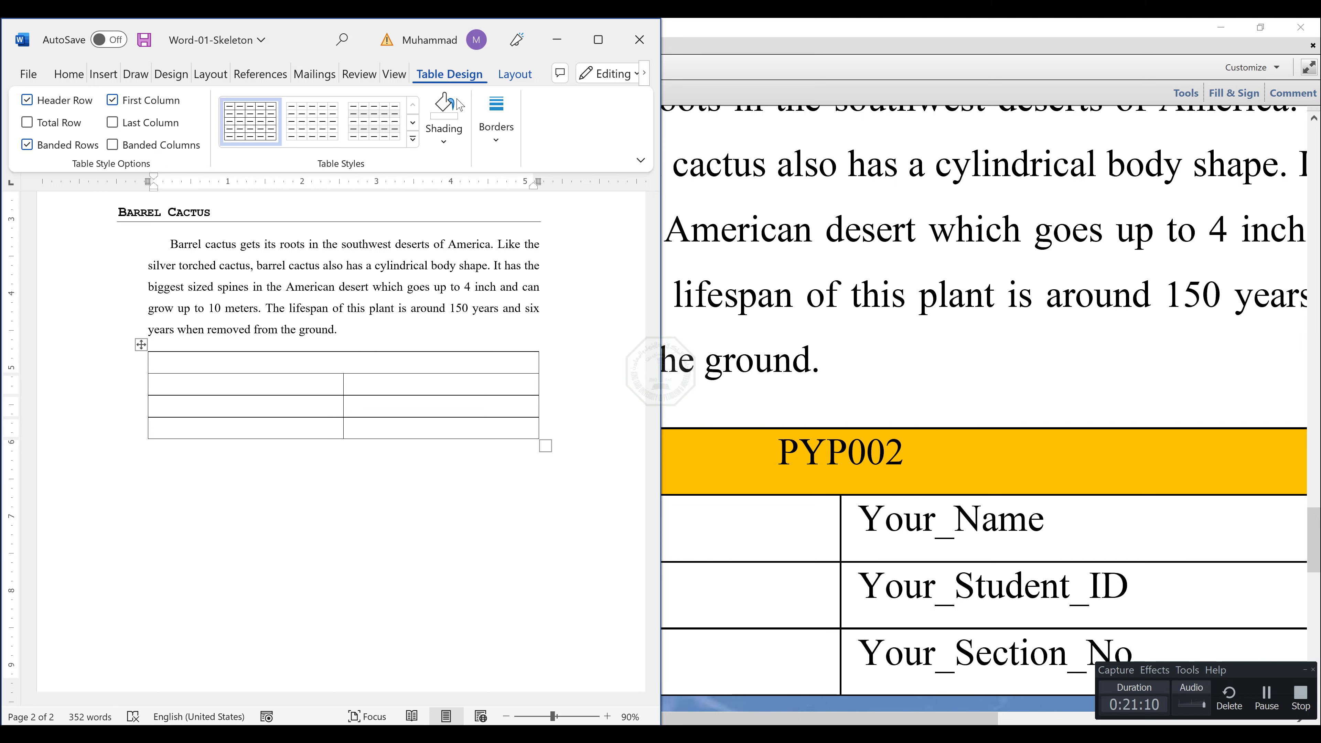
{"action": "left_click", "coordinate": [450, 148]}
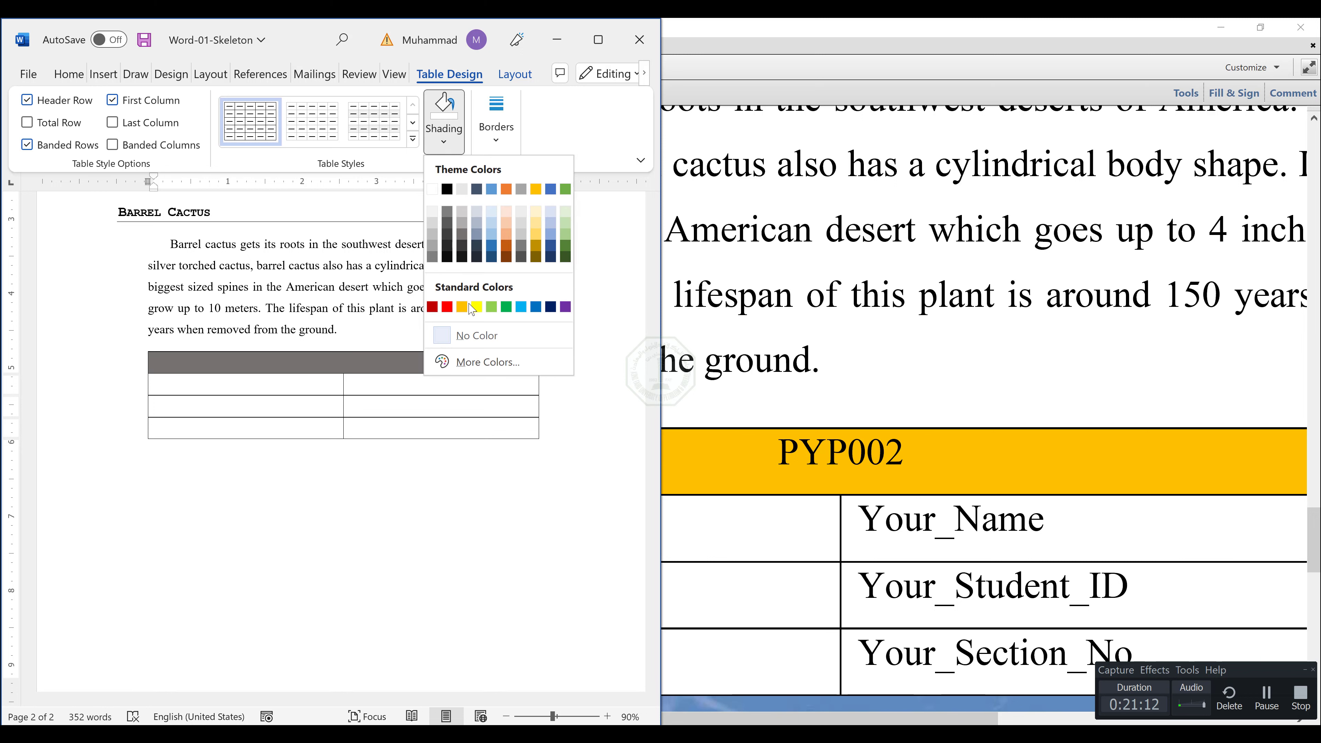
{"action": "left_click", "coordinate": [464, 307]}
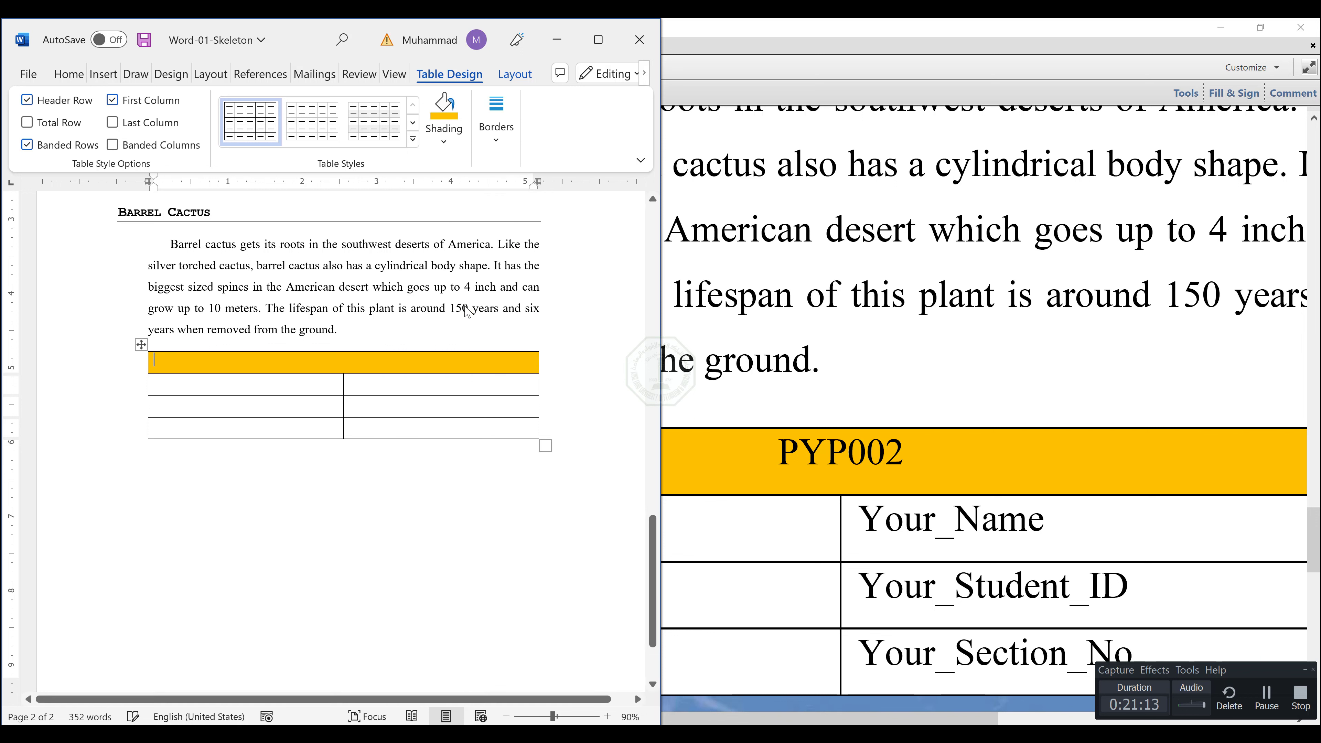
{"action": "left_click", "coordinate": [74, 78]}
{"action": "left_click", "coordinate": [211, 139]}
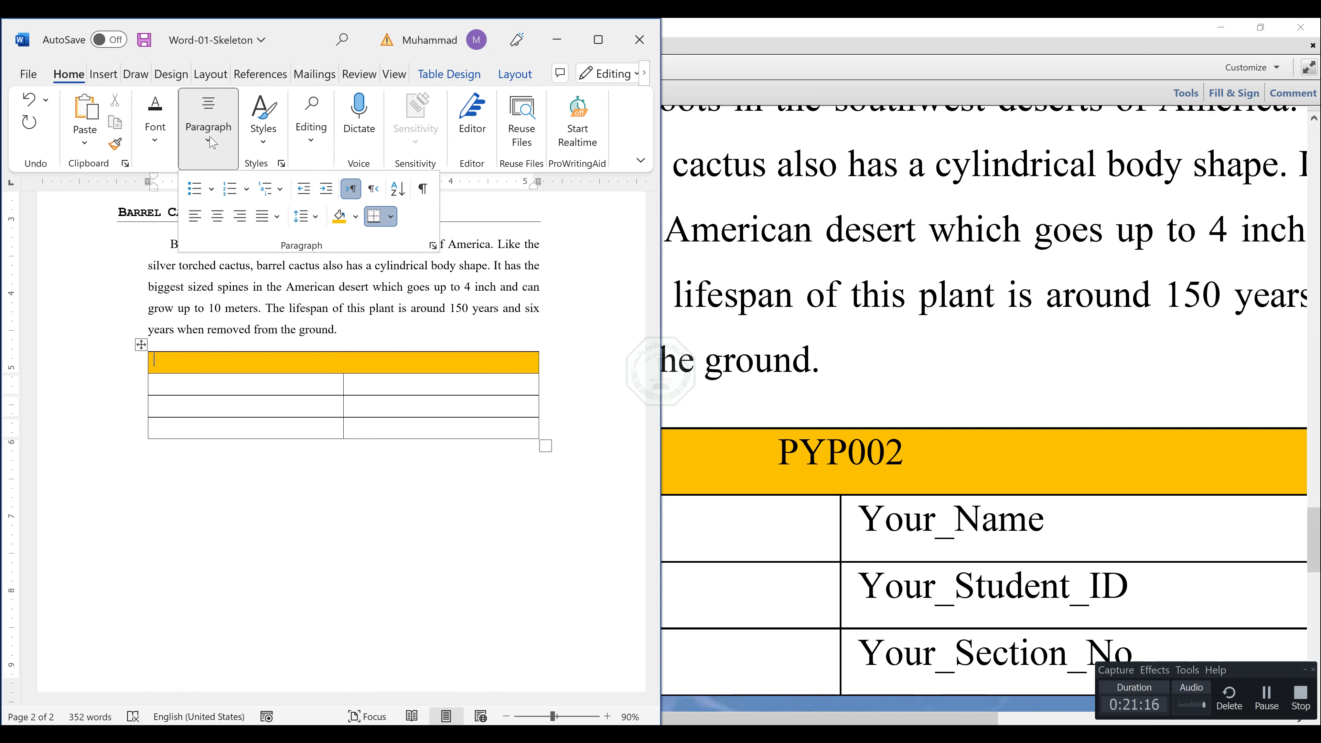
{"action": "left_click", "coordinate": [217, 216]}
Enter "PYP002" in the table's merged first row and minimize Word-01-Output.pdf.
{"action": "left_click", "coordinate": [349, 369]}
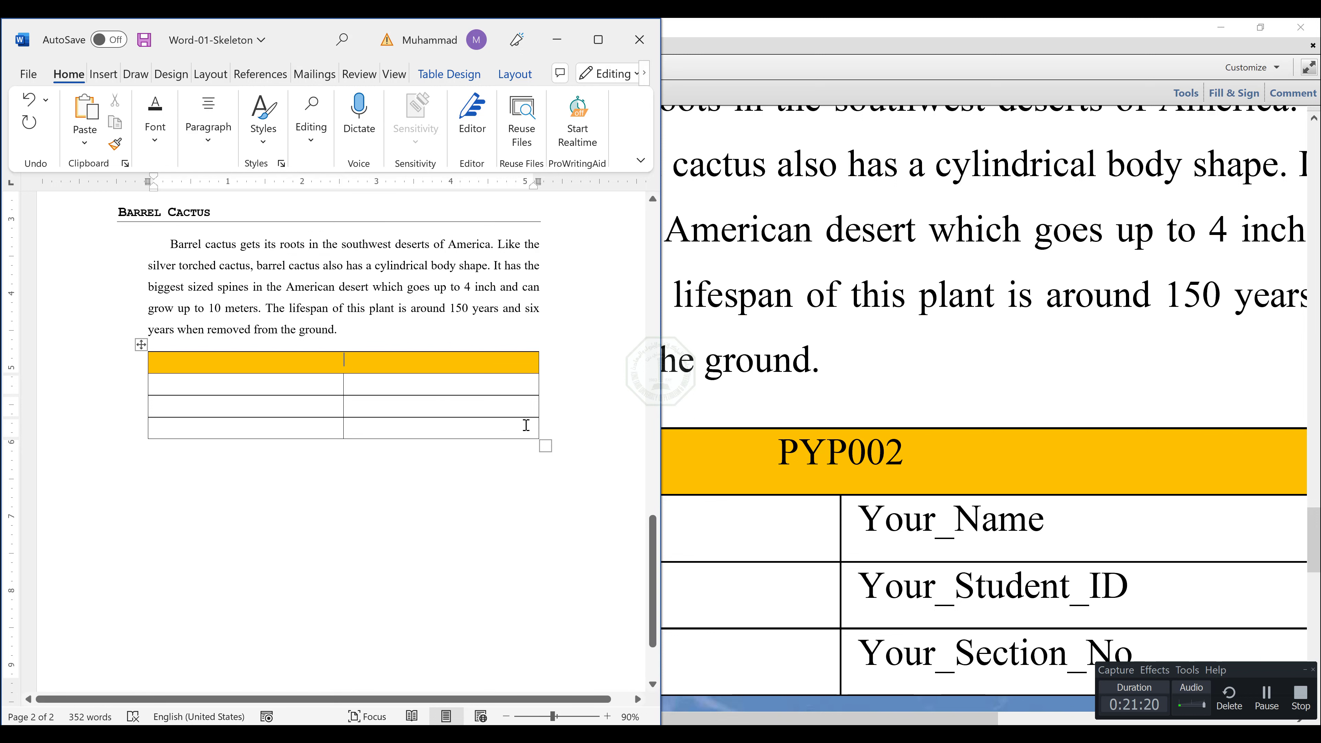
{"action": "type", "text": "PYP002"}
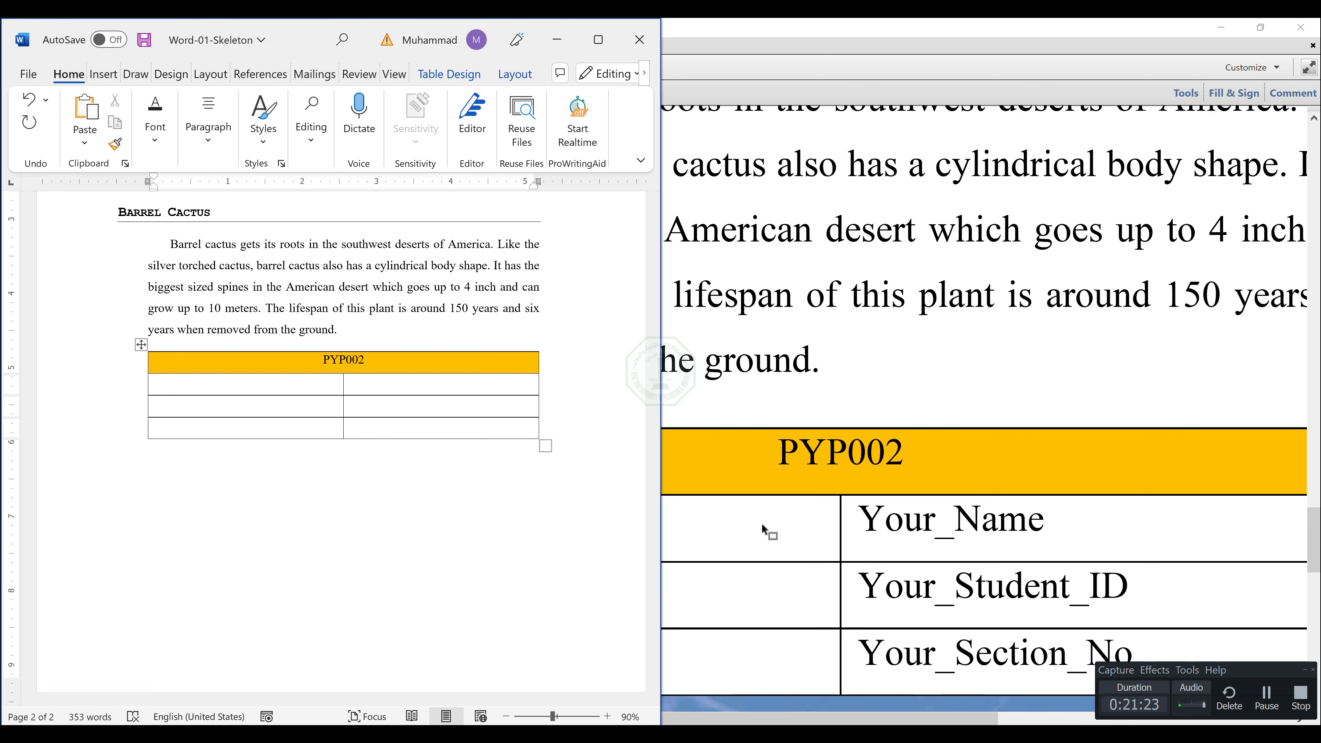
{"action": "left_click", "coordinate": [761, 523]}
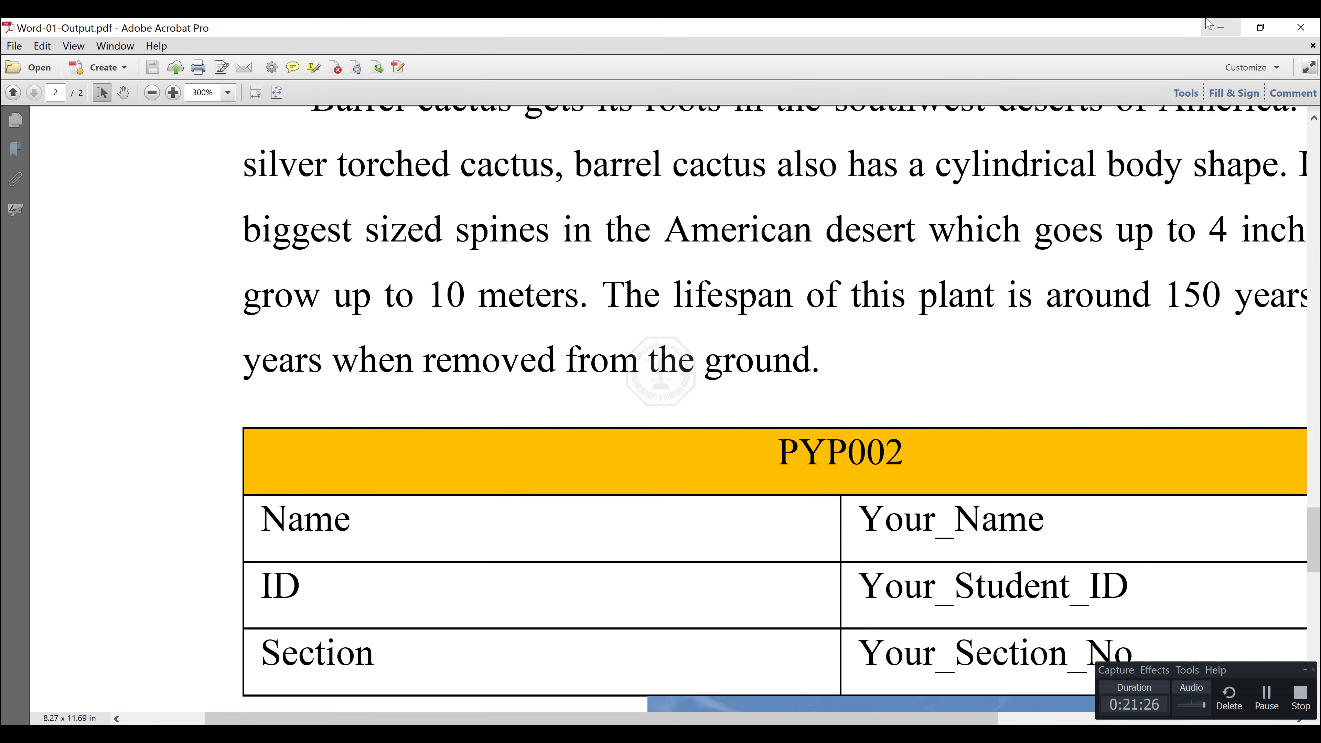
{"action": "left_click", "coordinate": [1221, 27]}
Enter the labels "Name", "ID" and "Section" in the table's first column below the heading row.
{"action": "left_click", "coordinate": [279, 380]}
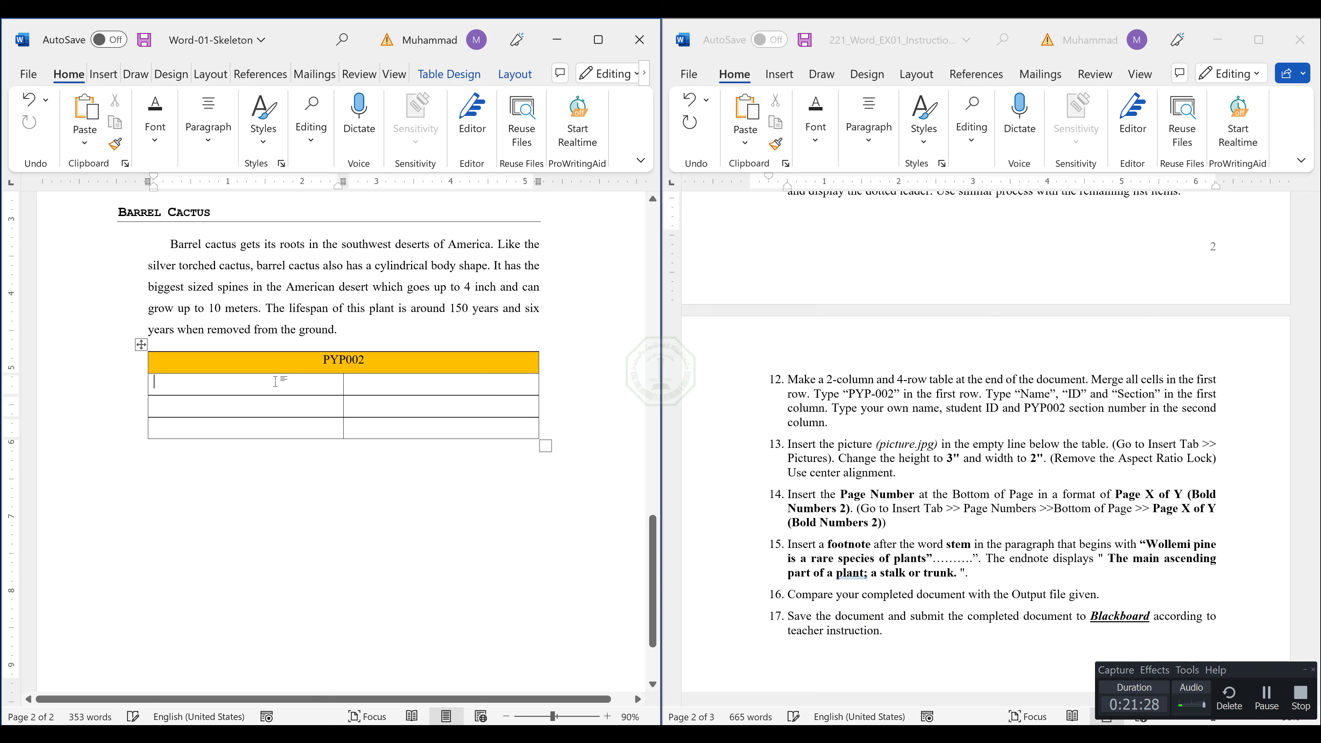
{"action": "type", "text": "Name"}
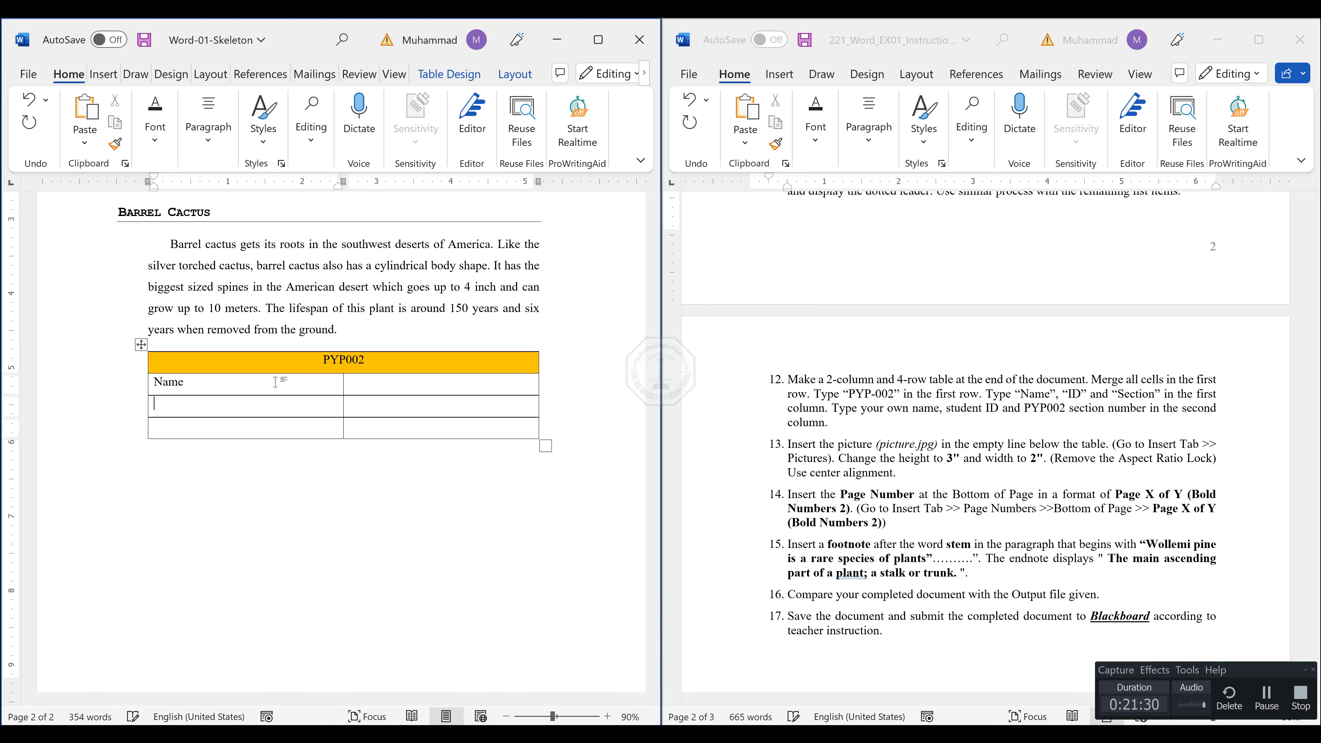
{"action": "key", "text": "Down"}
{"action": "type", "text": "I"}
{"action": "type", "text": "S"}
Fill the table's second column with the student's name, a placeholder student ID and "xx" as the section.
{"action": "key", "text": "Up"}
{"action": "key", "text": "Up"}
{"action": "key", "text": "Tab"}
{"action": "type", "text": "Muhammad"}
{"action": "type", "text": "20"}
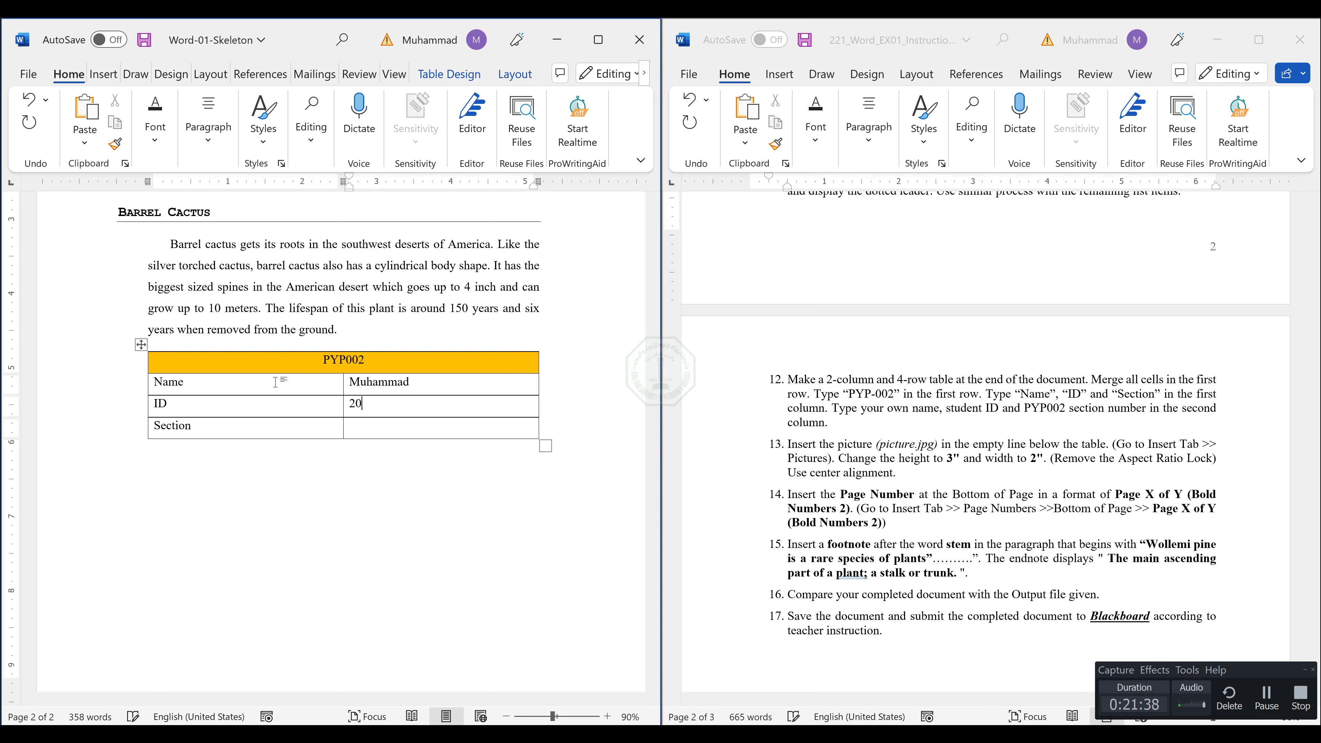
{"action": "type", "text": "22xxxxx"}
Insert the image "picture" from the Desktop folder "Week 03" on the empty line below the table.
{"action": "left_click", "coordinate": [336, 474]}
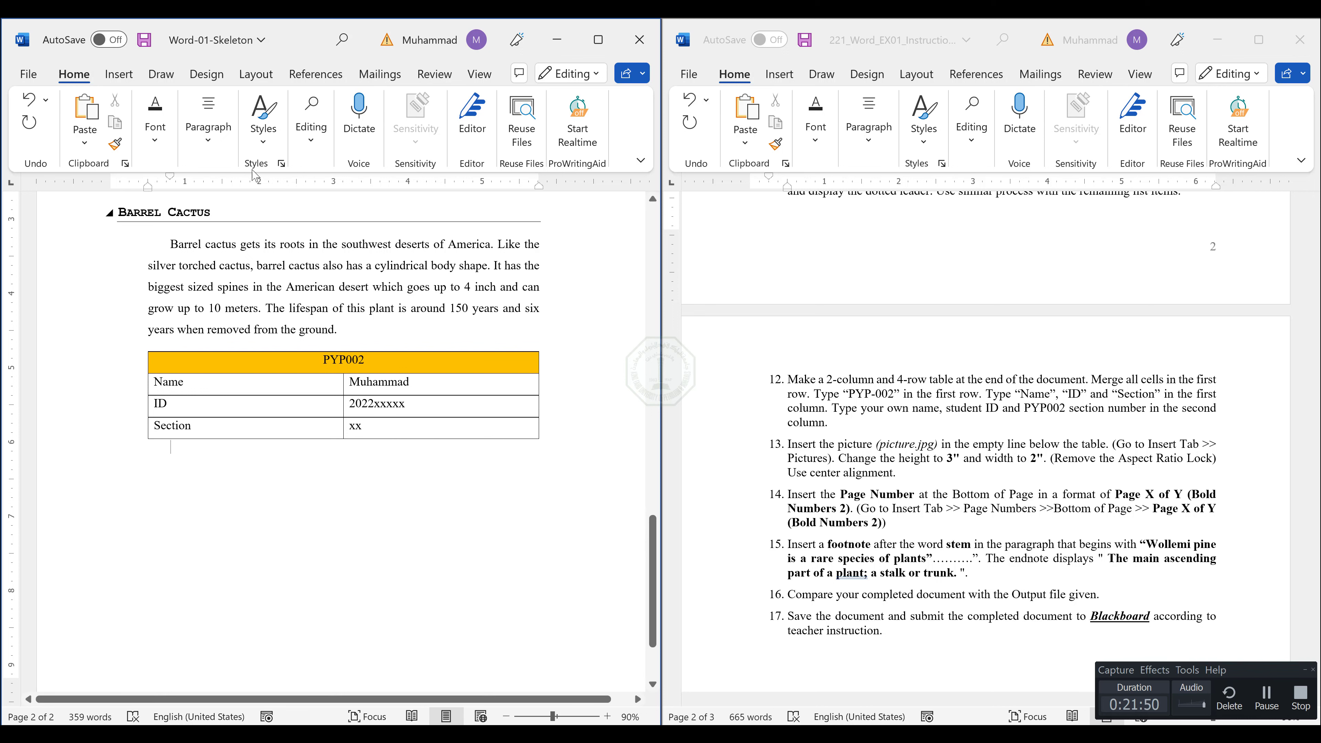
{"action": "left_click", "coordinate": [134, 80]}
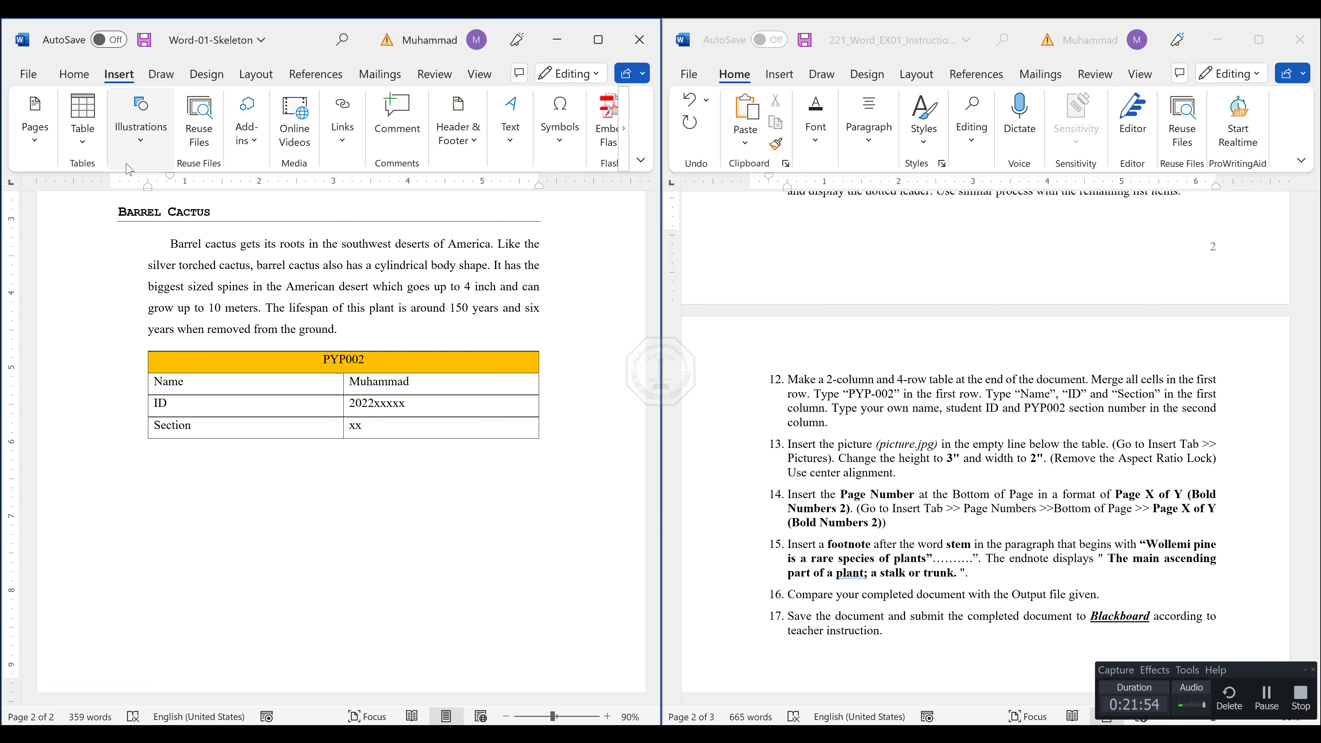
{"action": "left_click", "coordinate": [141, 157]}
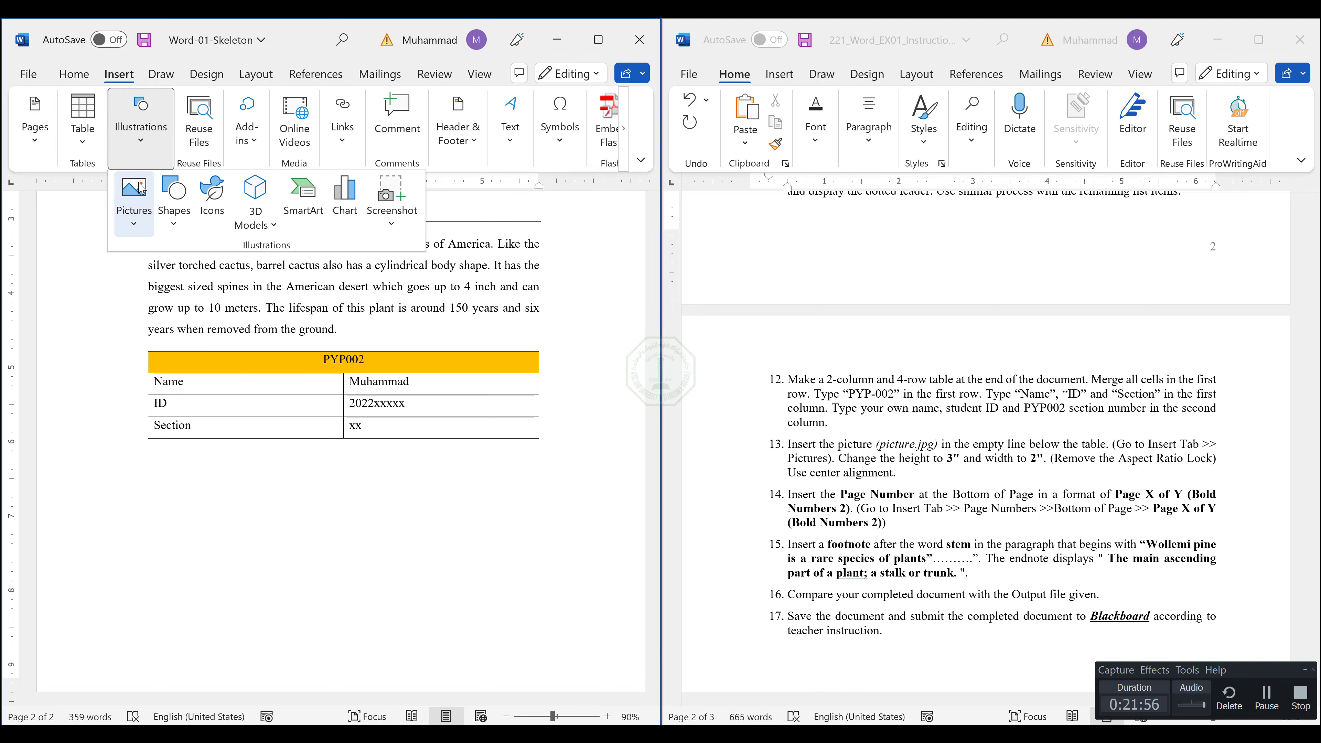
{"action": "left_click", "coordinate": [139, 208]}
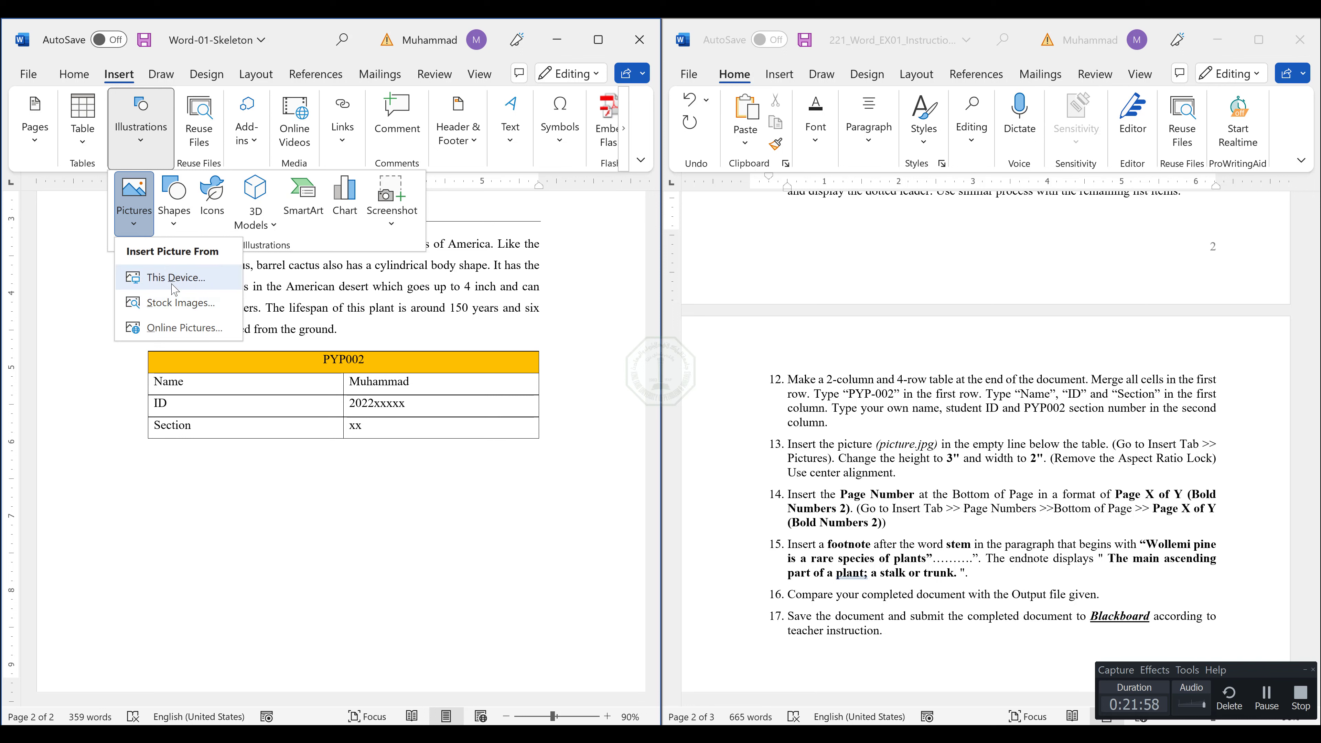
{"action": "left_click", "coordinate": [172, 284]}
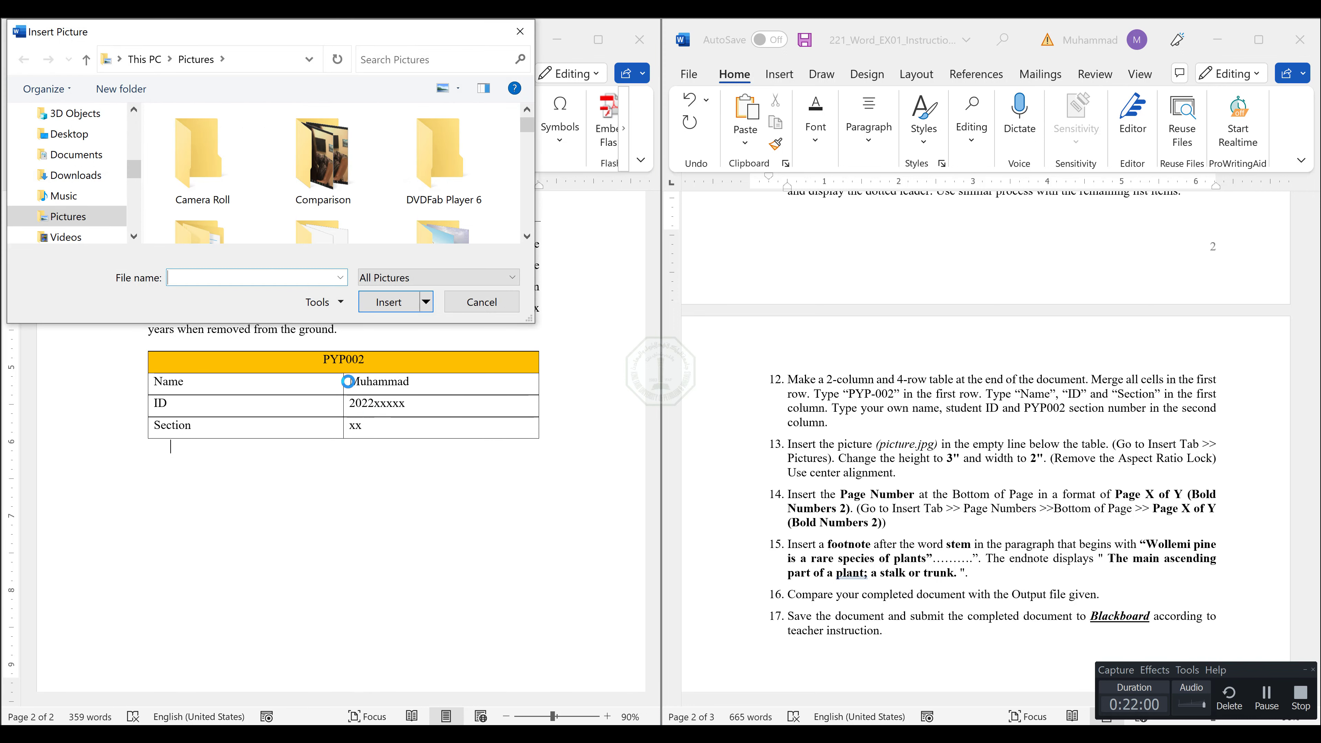
{"action": "left_click", "coordinate": [78, 136]}
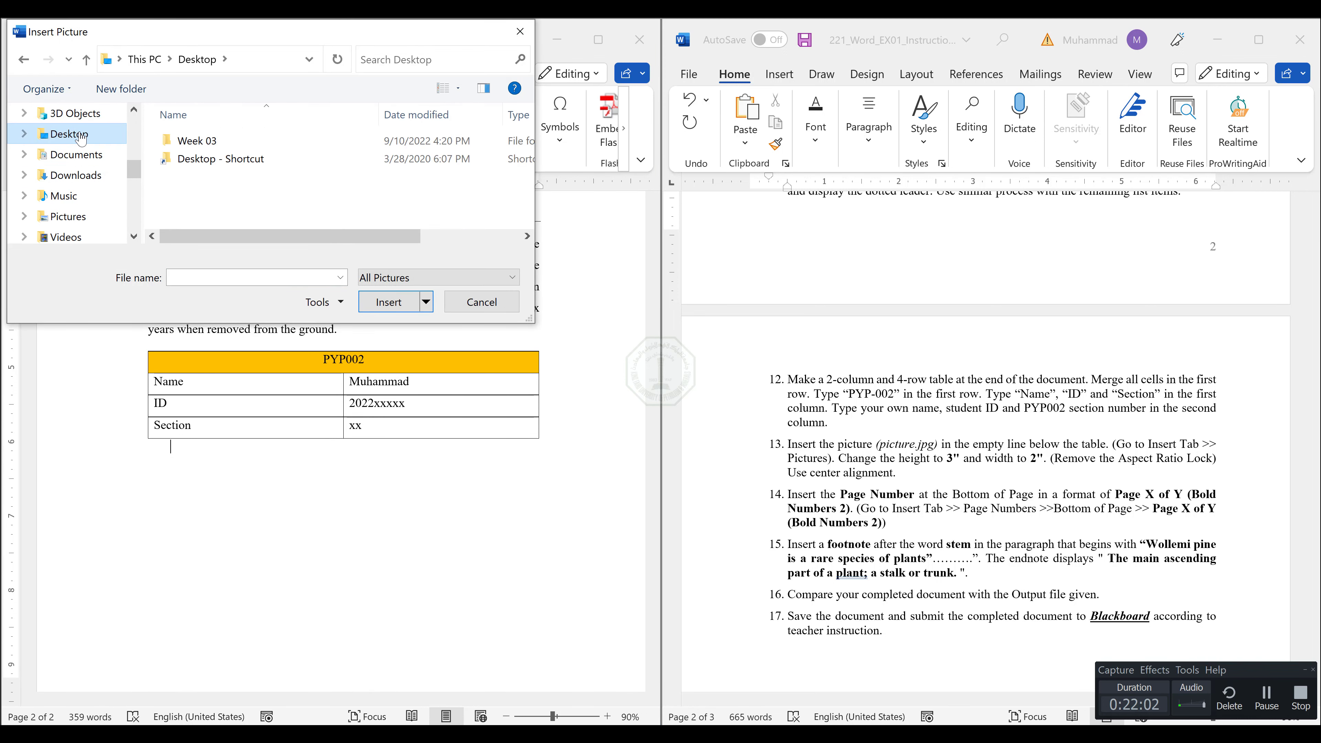
{"action": "double_click", "coordinate": [205, 141]}
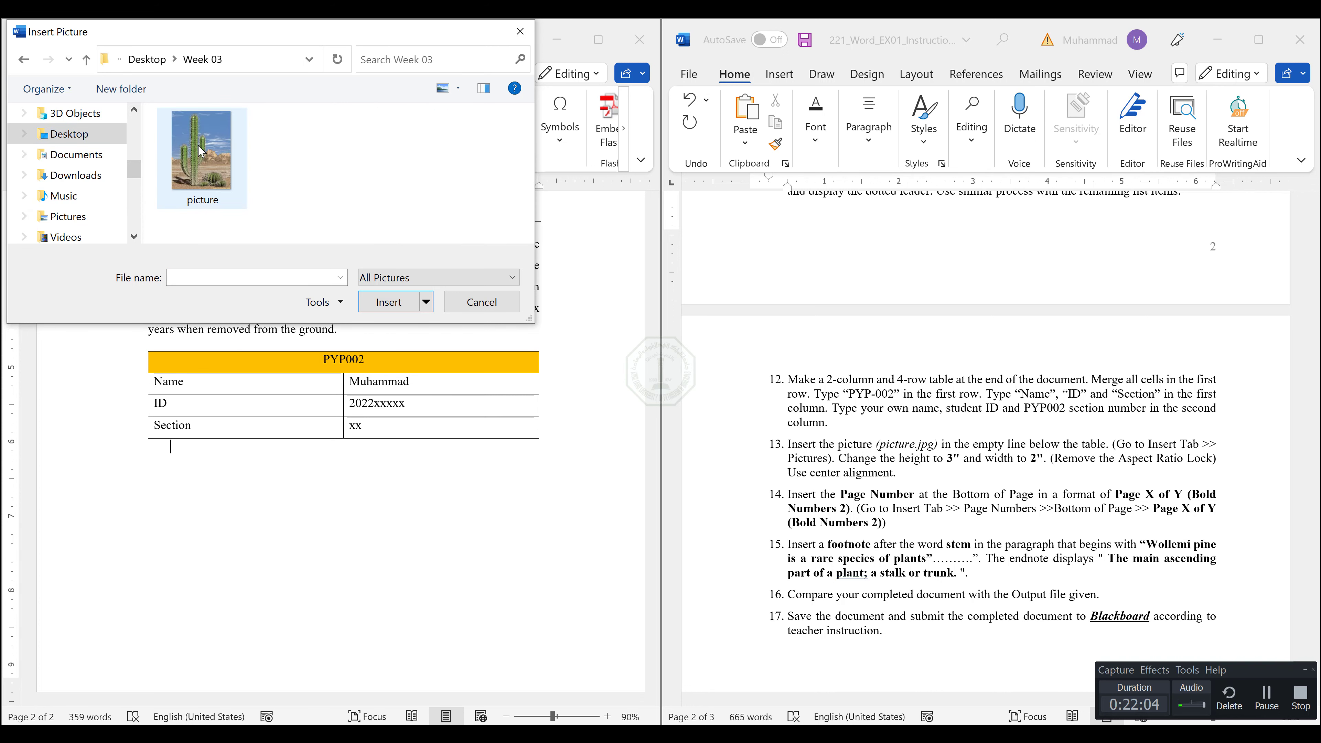
{"action": "double_click", "coordinate": [202, 156]}
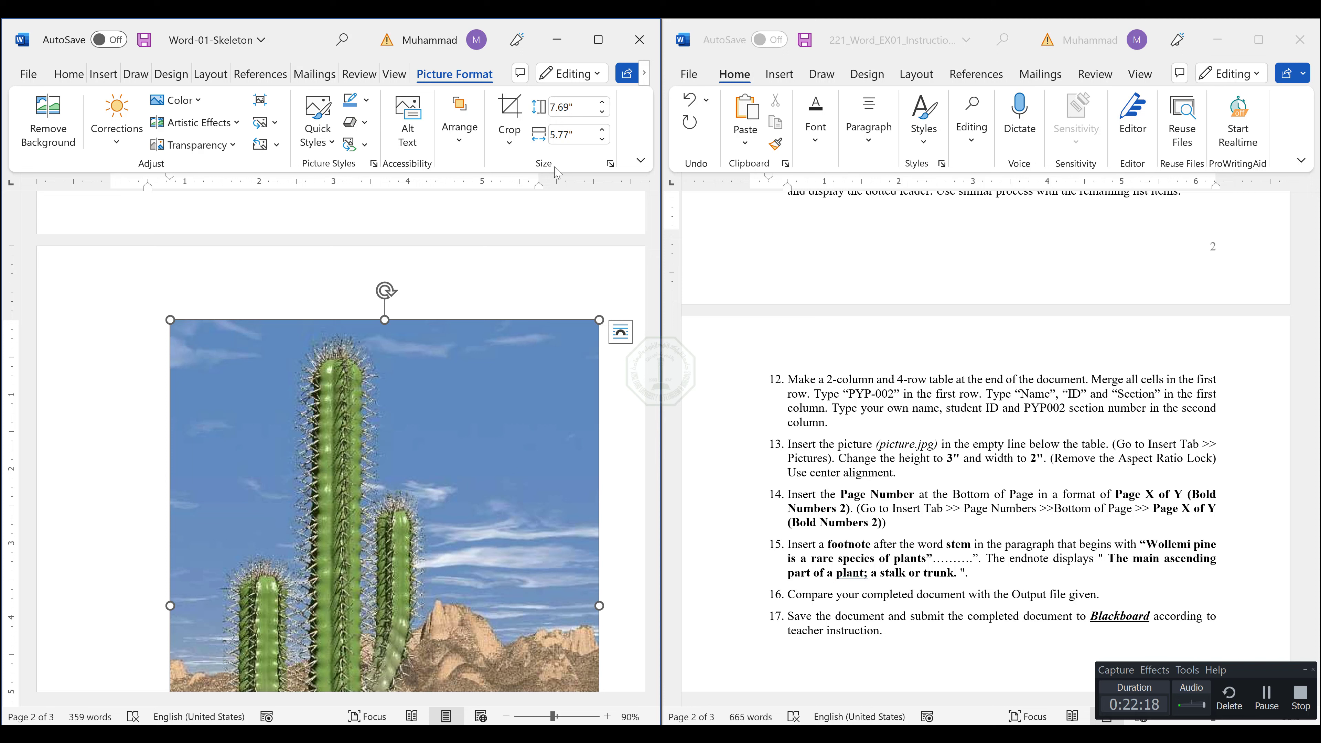
Set the cactus picture's height to 3" and its width to 2" with the aspect ratio still locked.
{"action": "left_click", "coordinate": [567, 108]}
{"action": "type", "text": "3"}
{"action": "key", "text": "Return"}
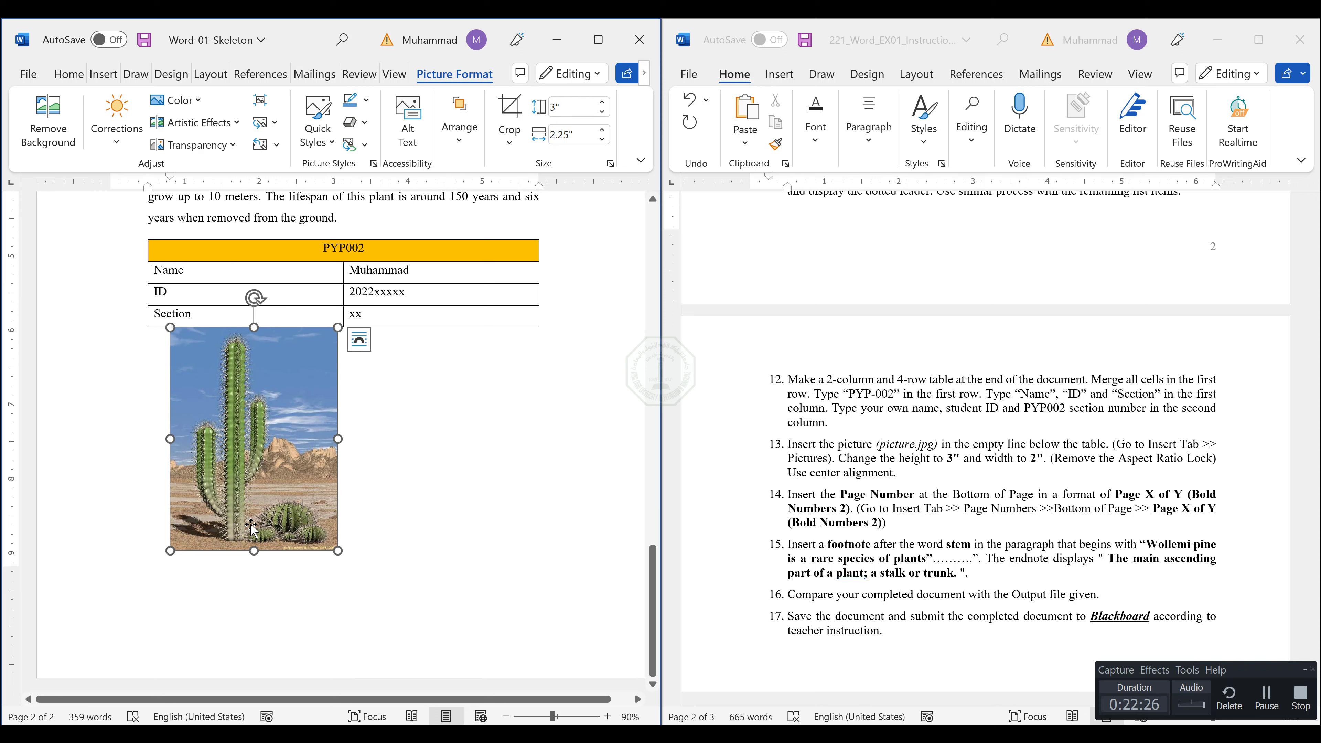
{"action": "left_click", "coordinate": [562, 134]}
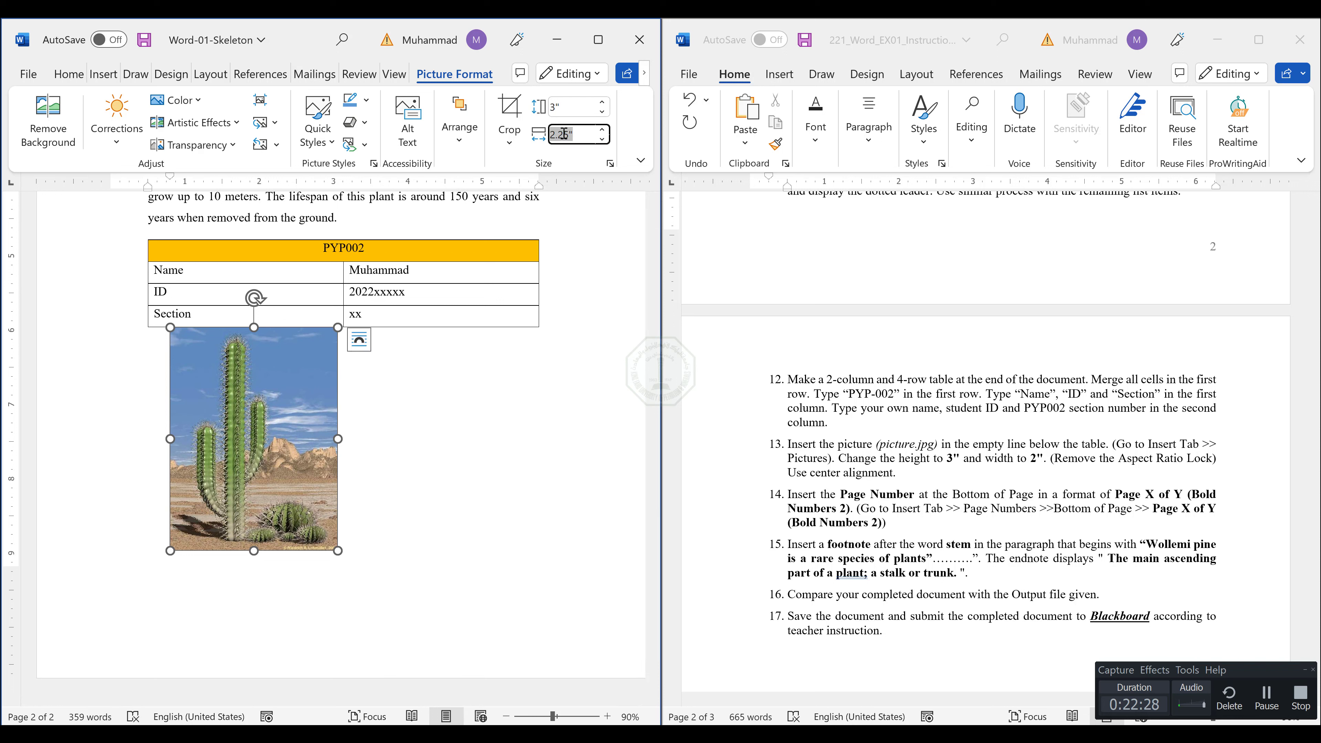
{"action": "type", "text": "2"}
{"action": "key", "text": "Return"}
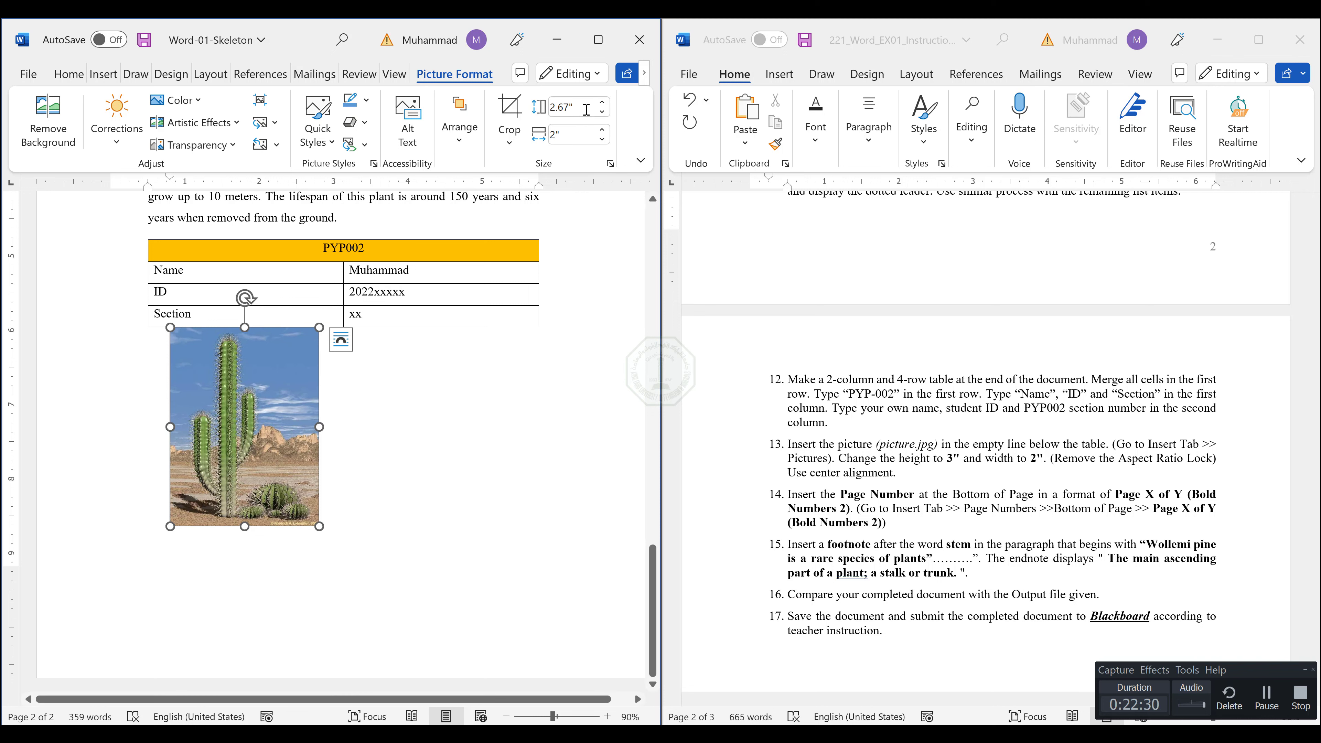
{"action": "left_click", "coordinate": [587, 110]}
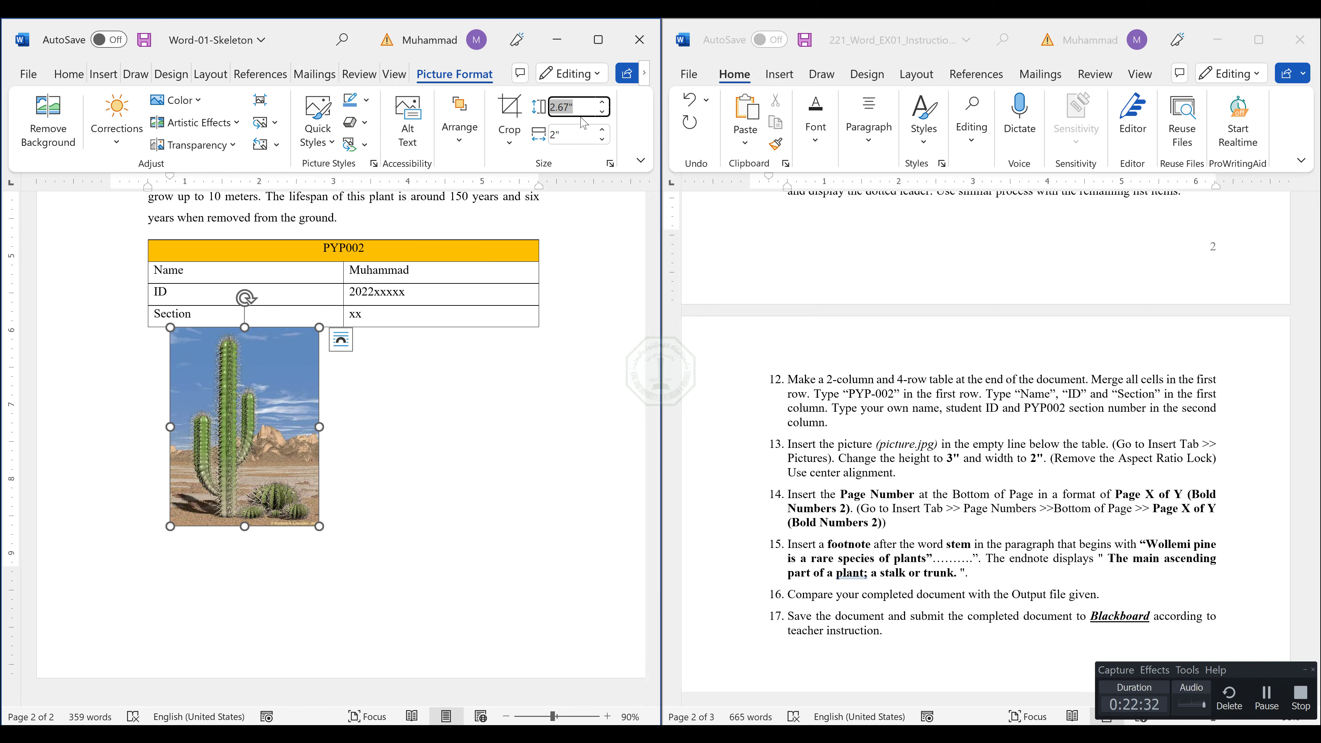
{"action": "left_click", "coordinate": [564, 163]}
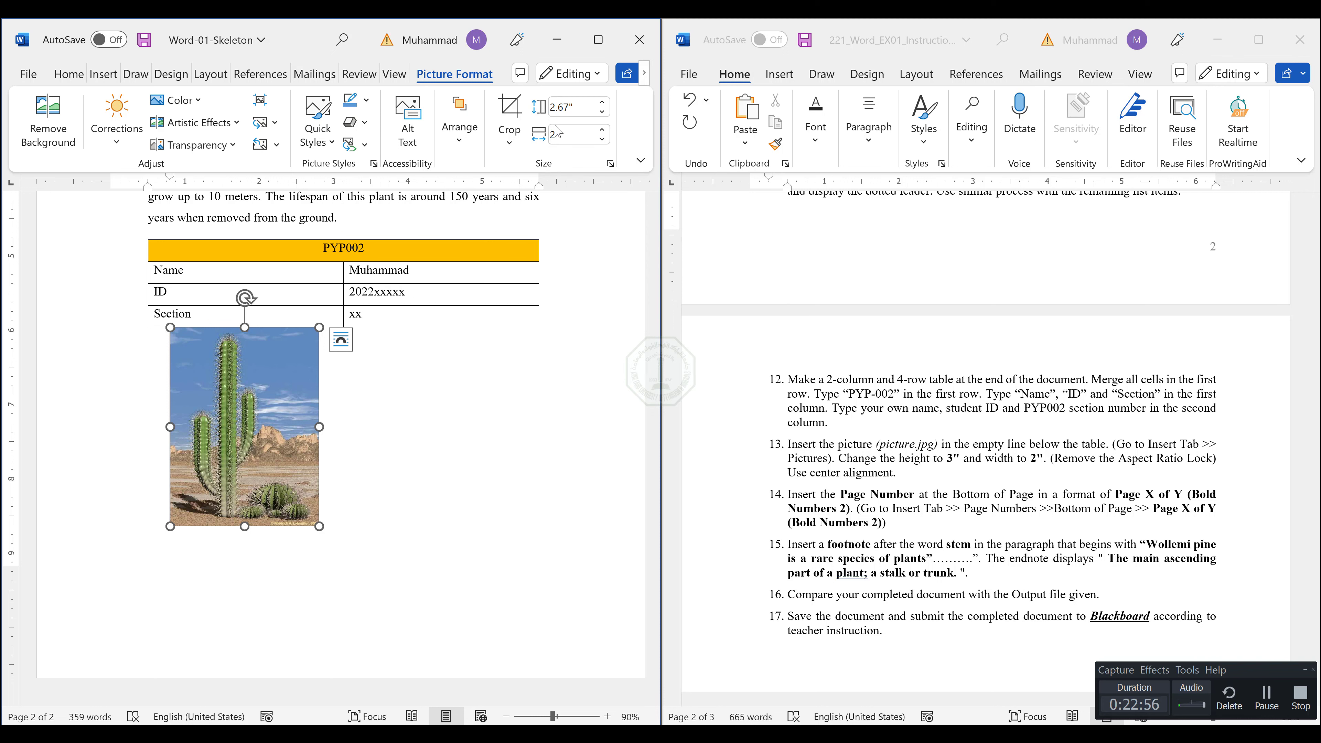
Unlock the cactus picture's aspect ratio and set its height to 3".
{"action": "key", "text": "Return"}
{"action": "left_click", "coordinate": [610, 164]}
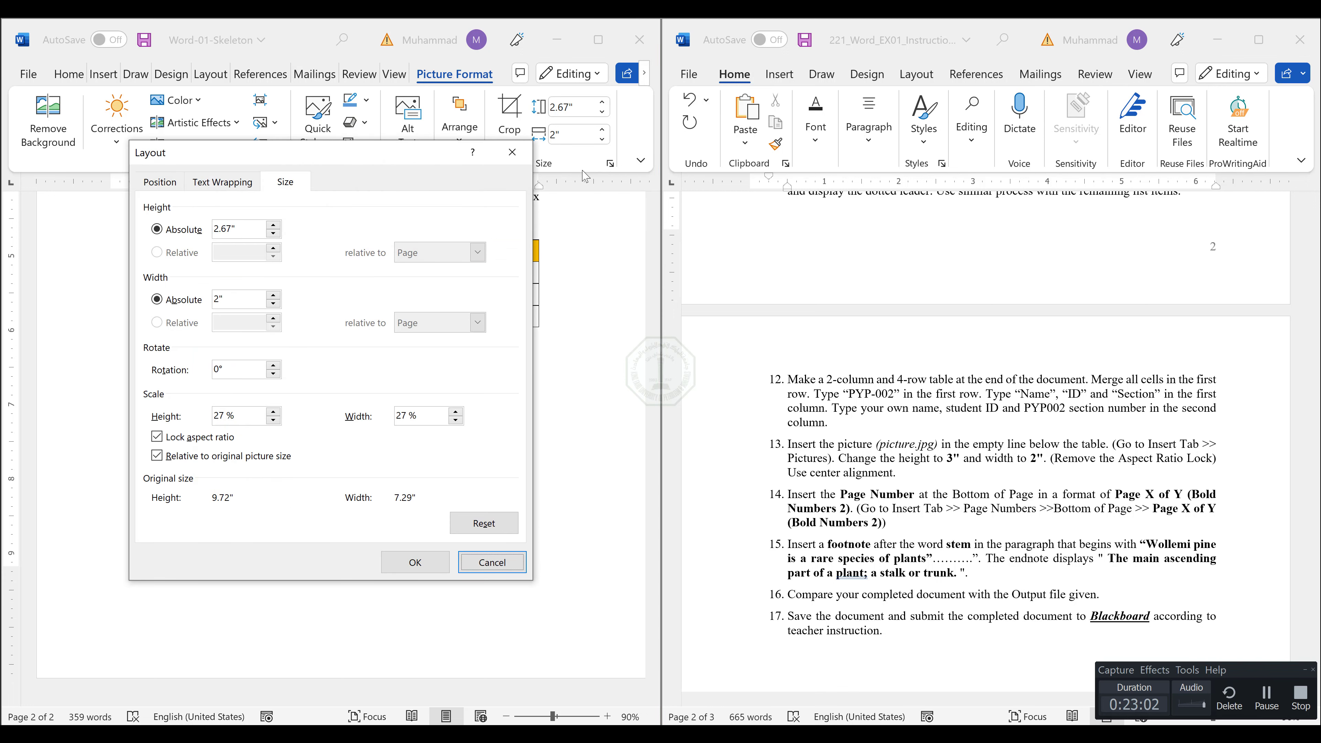
{"action": "left_click", "coordinate": [162, 438]}
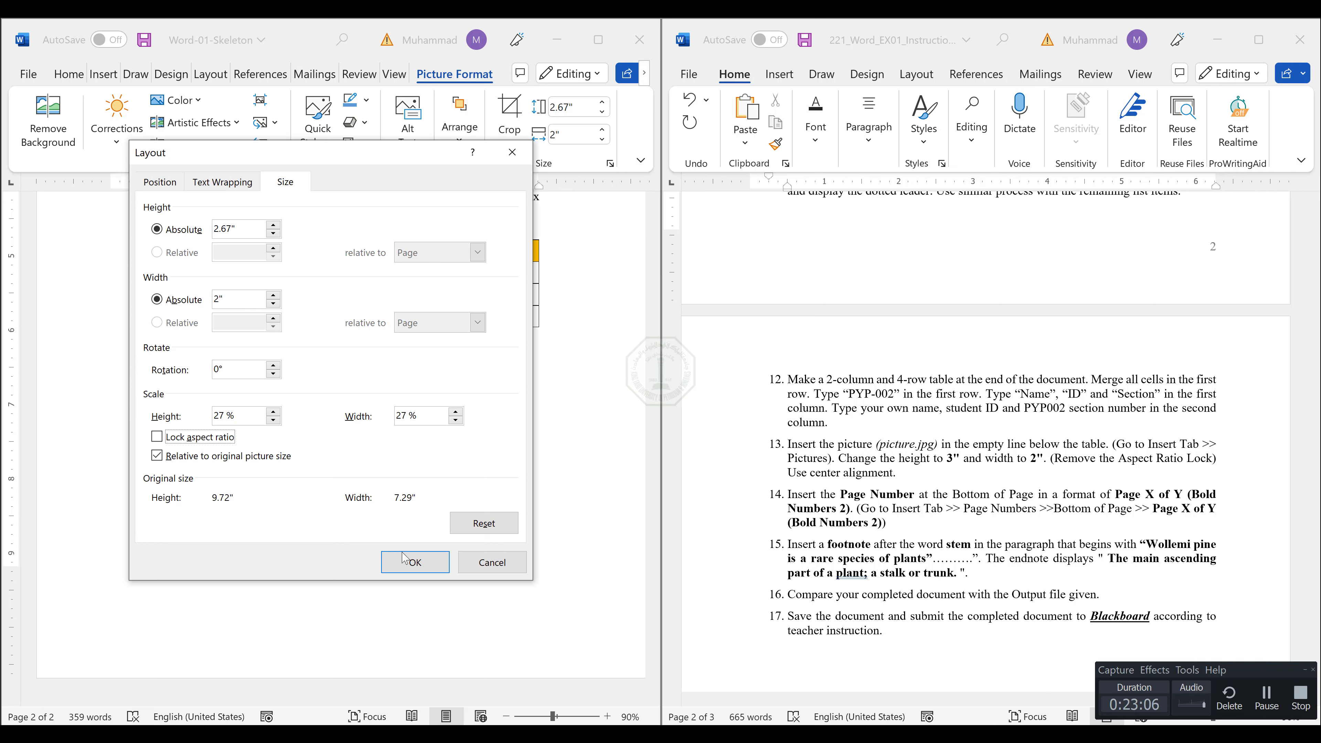
{"action": "left_click", "coordinate": [414, 562]}
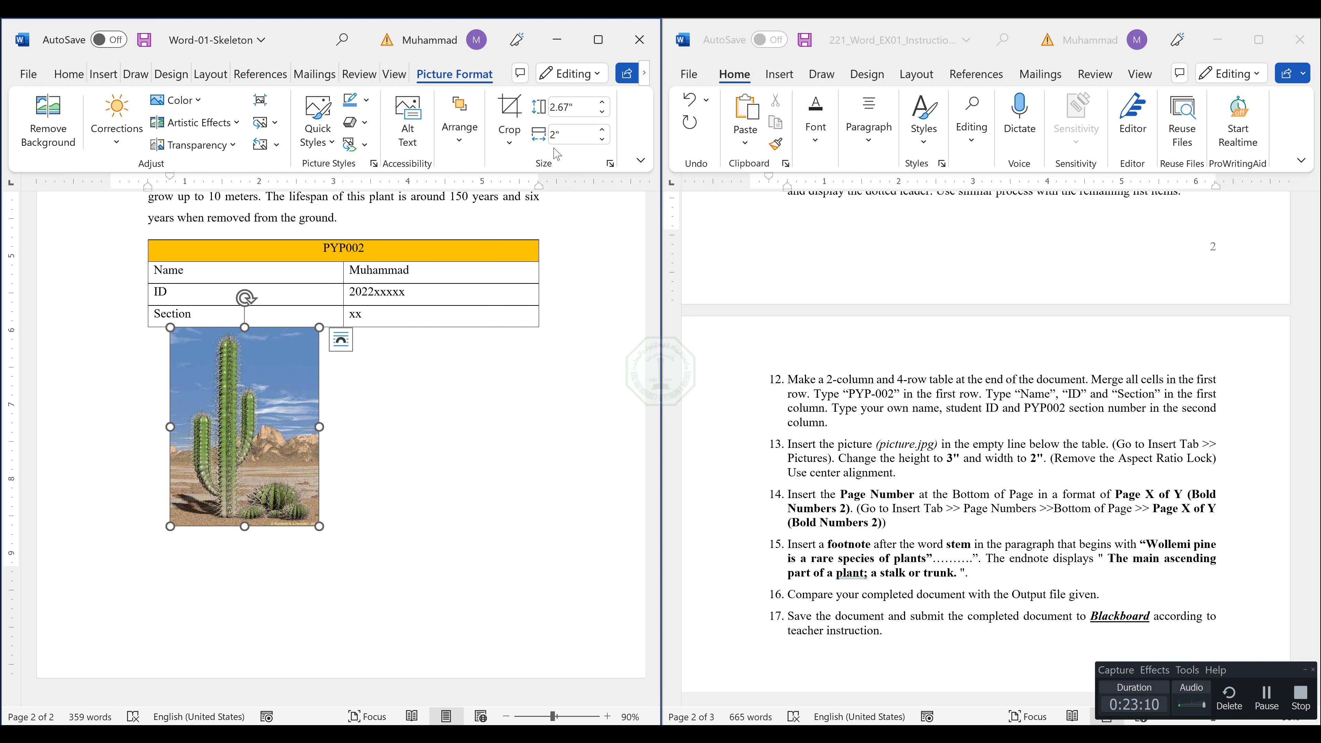
{"action": "left_click", "coordinate": [576, 106]}
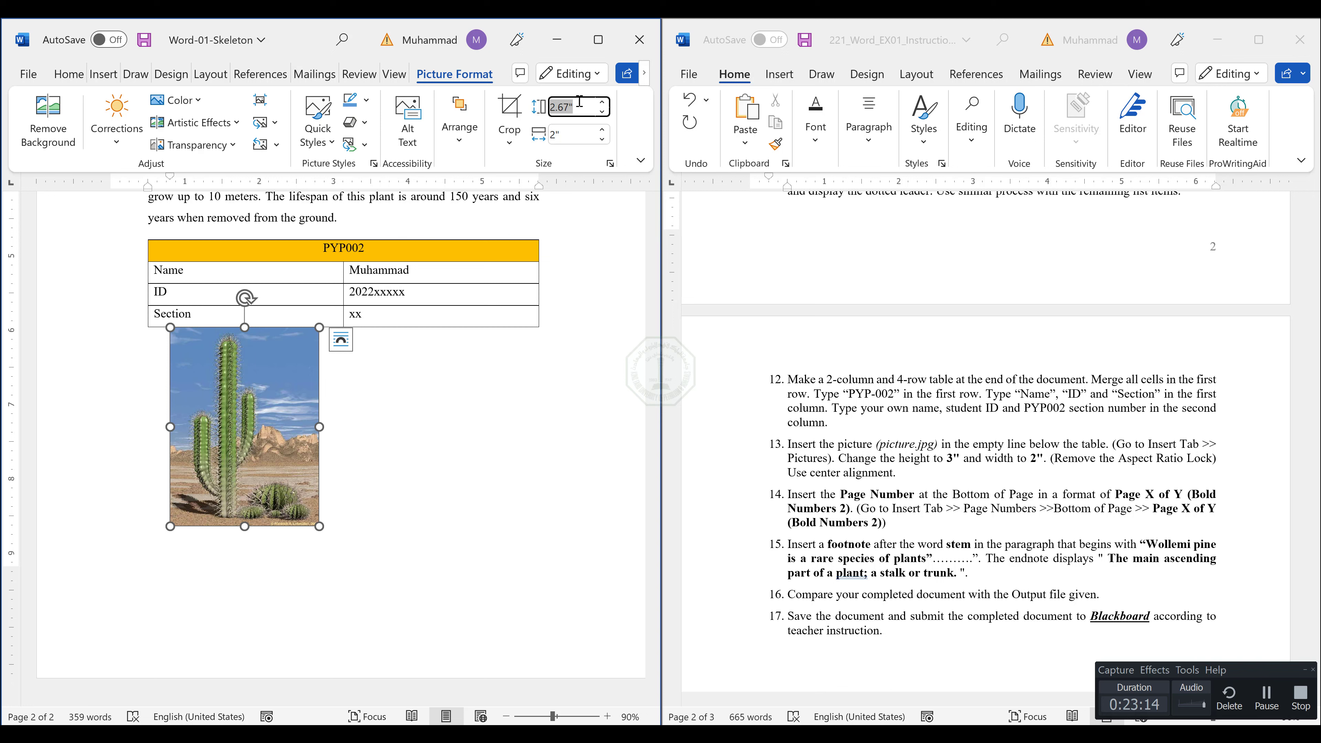
{"action": "type", "text": "3"}
{"action": "key", "text": "Return"}
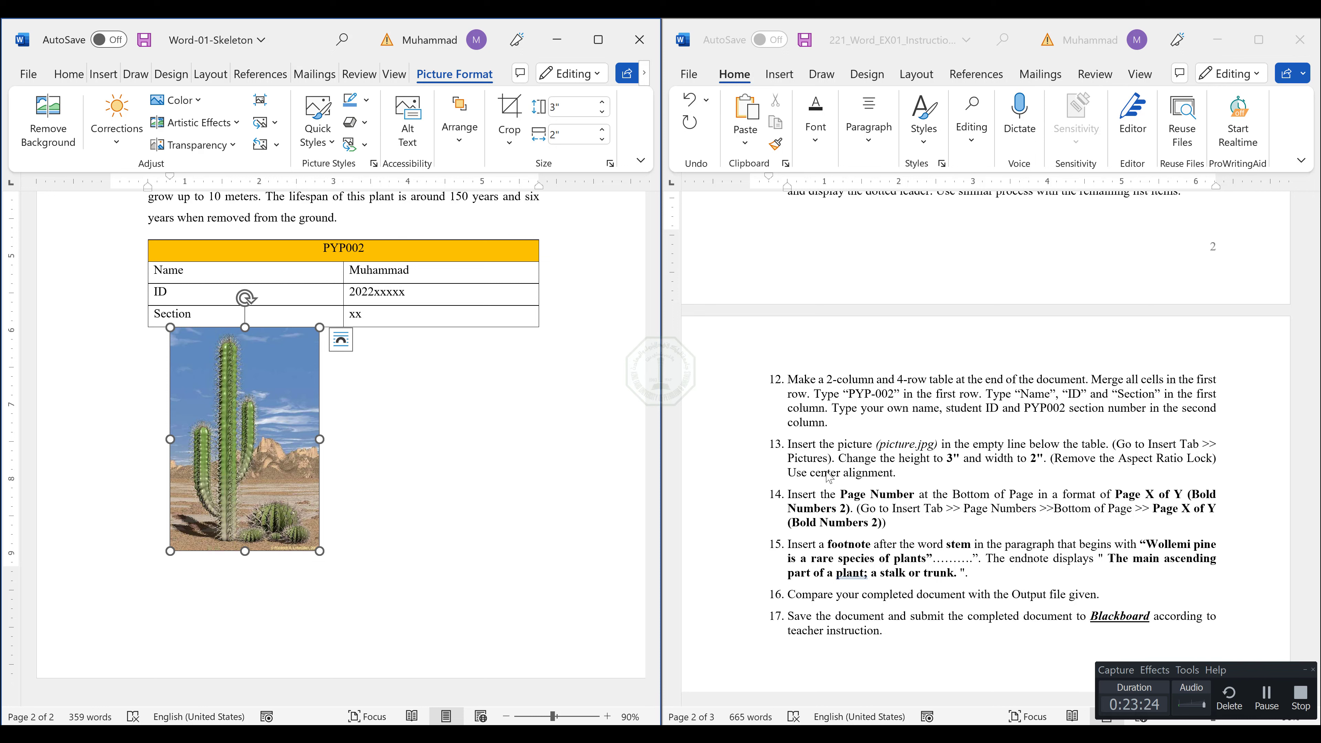
Center the cactus picture horizontally below the table.
{"action": "left_click", "coordinate": [69, 74]}
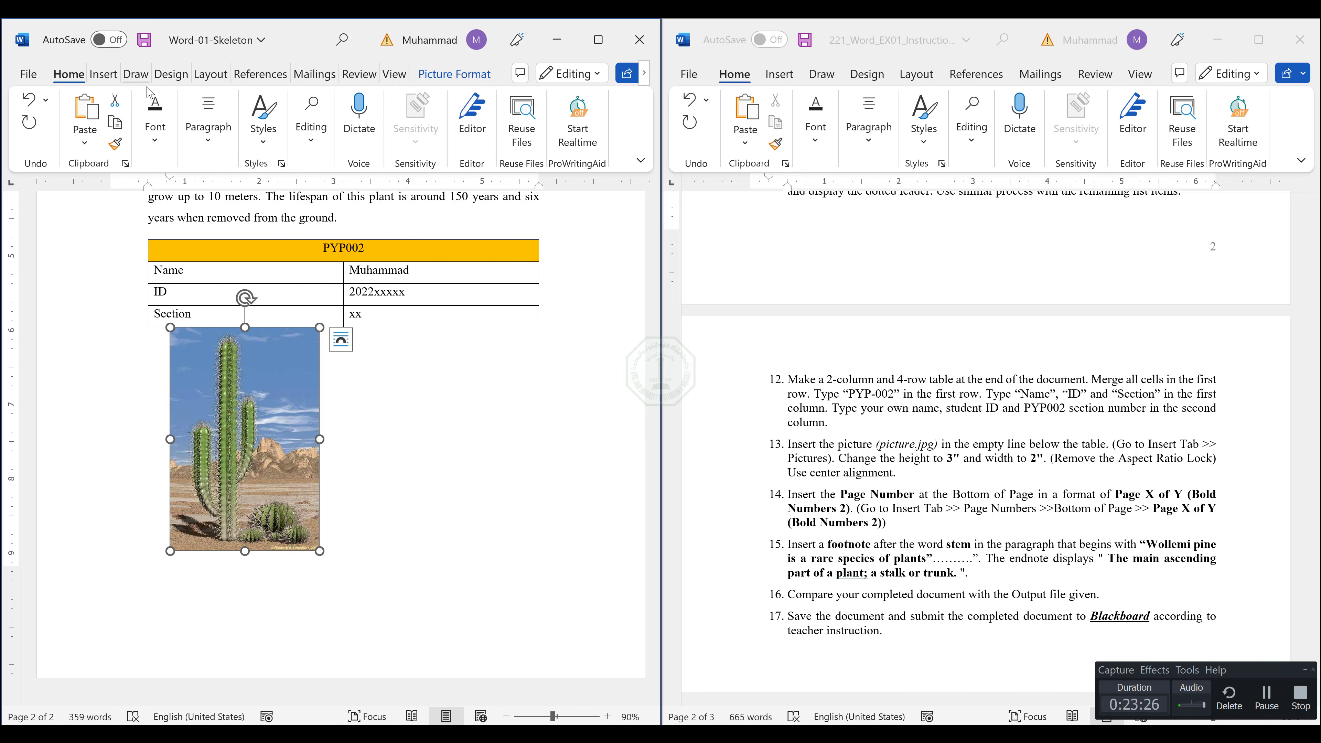
{"action": "left_click", "coordinate": [208, 124]}
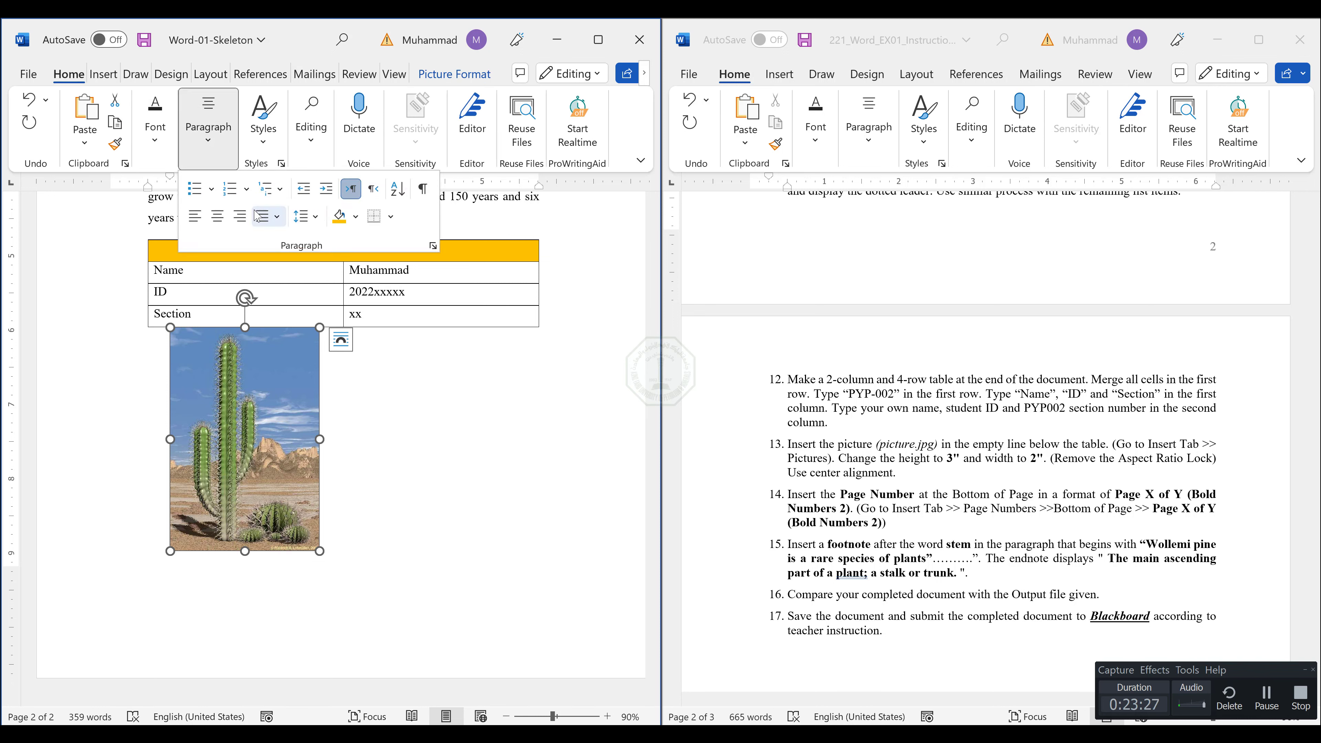
{"action": "left_click", "coordinate": [217, 216]}
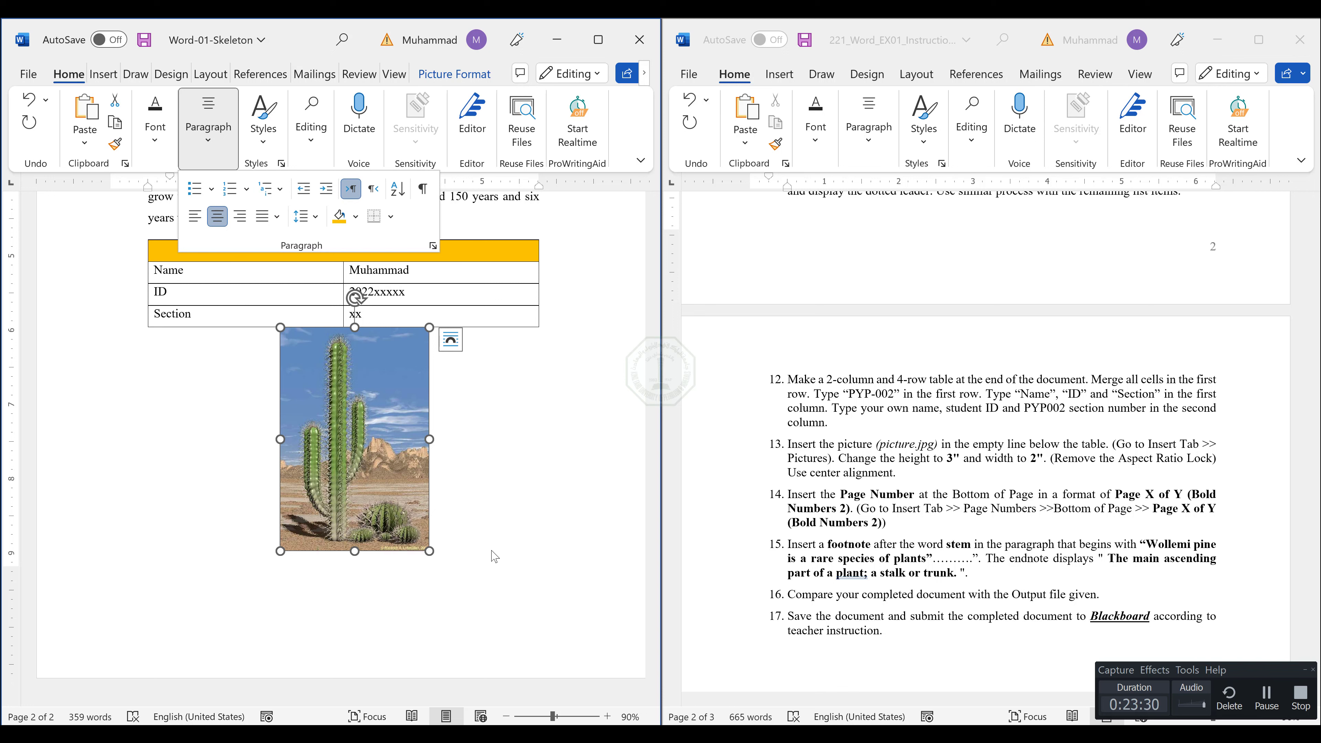
Add page numbers at the bottom of the pages in the Page X of Y format "Bold Numbers 2" and return to the body text.
{"action": "left_click", "coordinate": [1039, 522]}
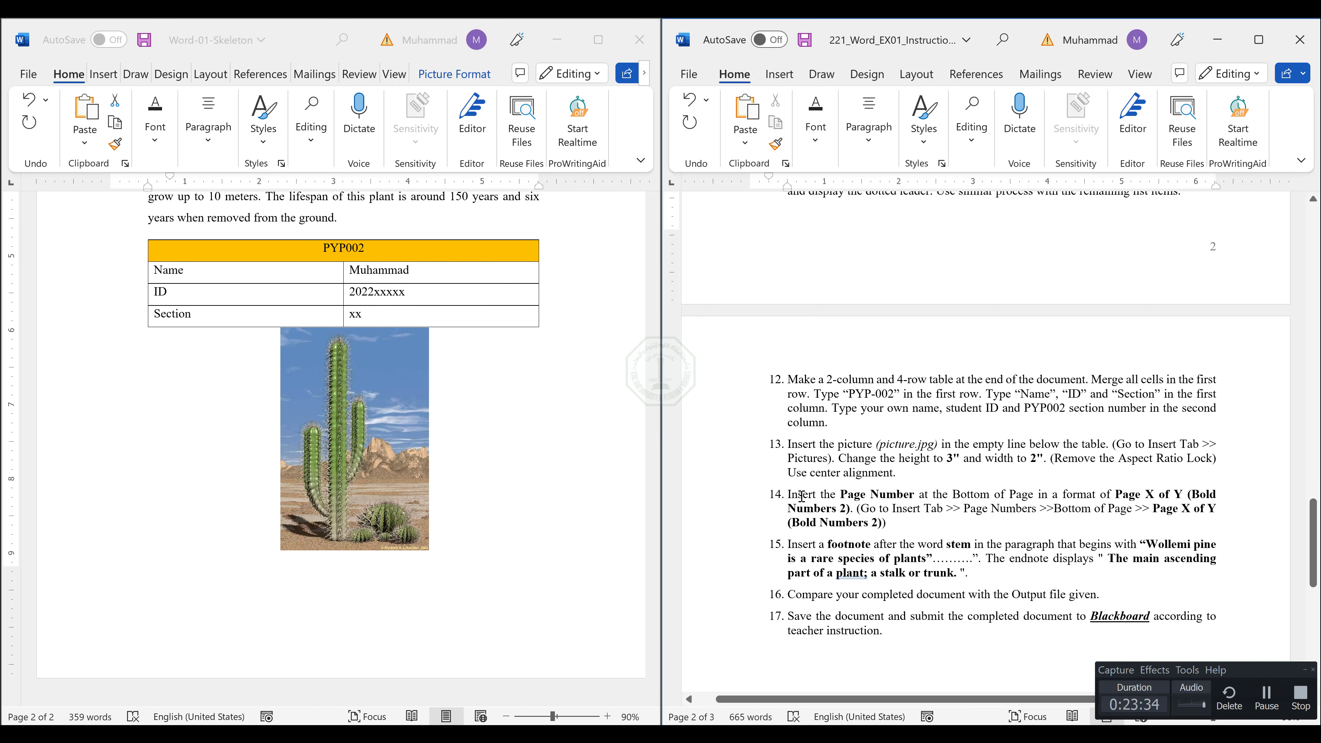
{"action": "left_click_drag", "start_coordinate": [799, 495], "coordinate": [911, 492]}
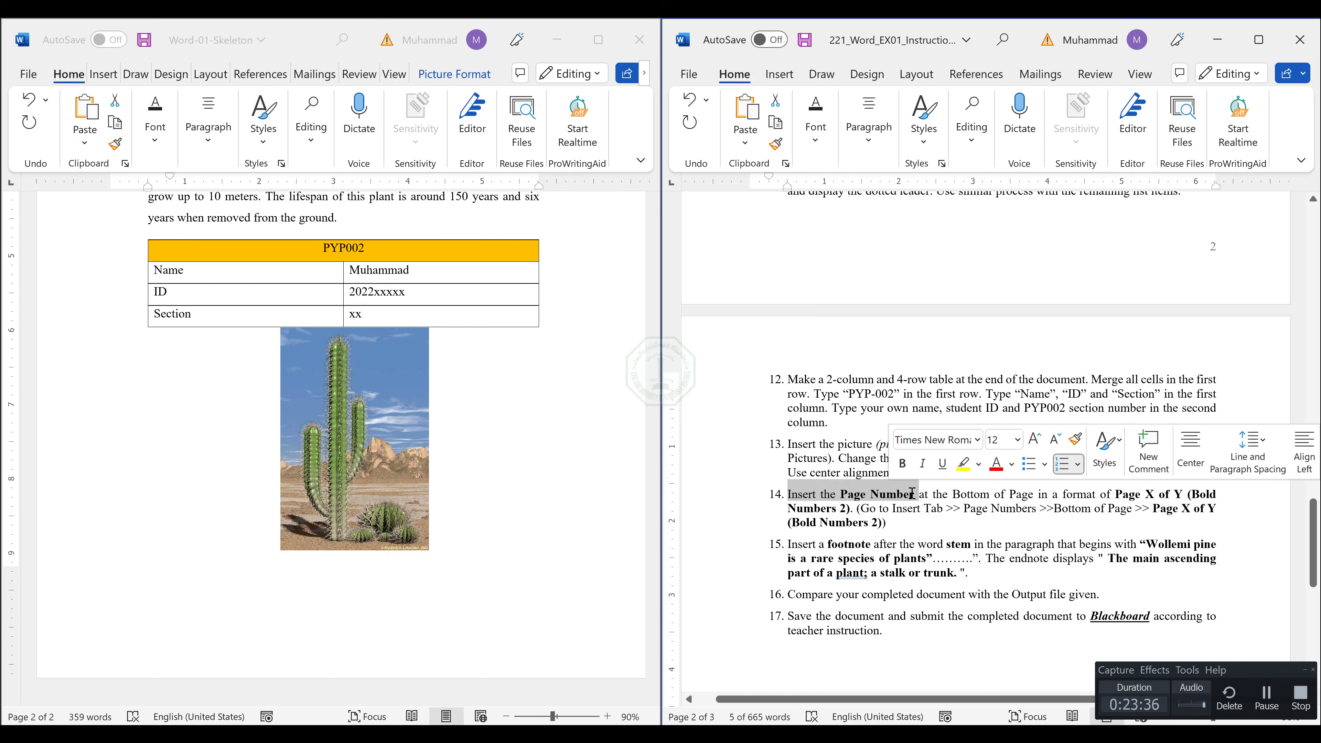
{"action": "left_click", "coordinate": [914, 496]}
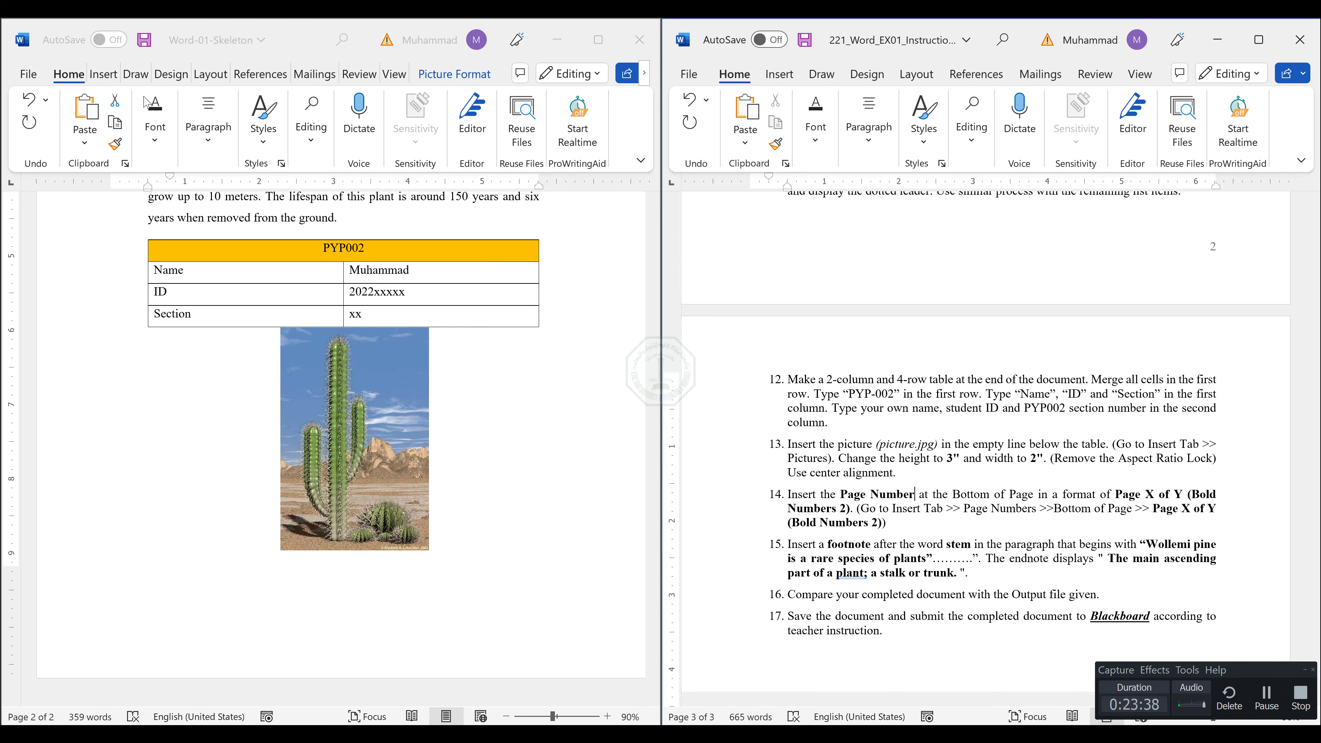
{"action": "left_click", "coordinate": [103, 74]}
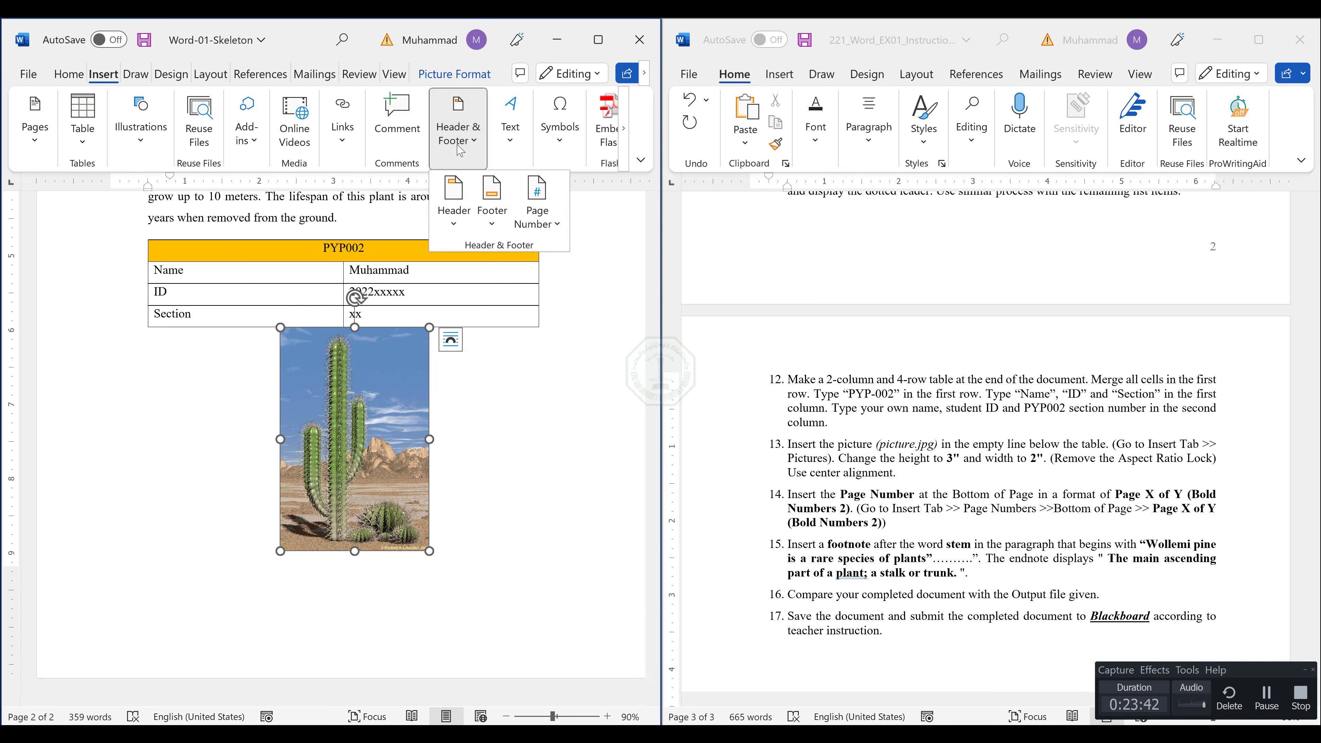
{"action": "left_click", "coordinate": [545, 230]}
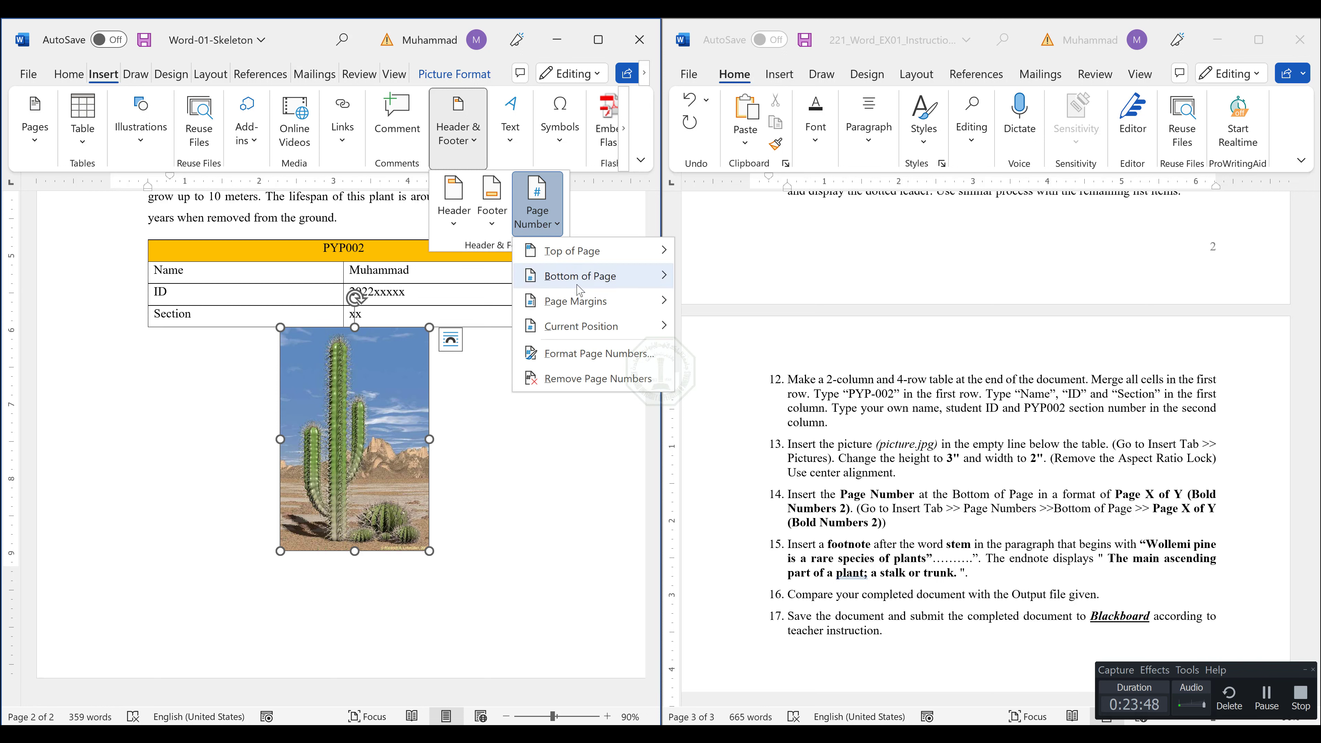
{"action": "mouse_move", "coordinate": [580, 290]}
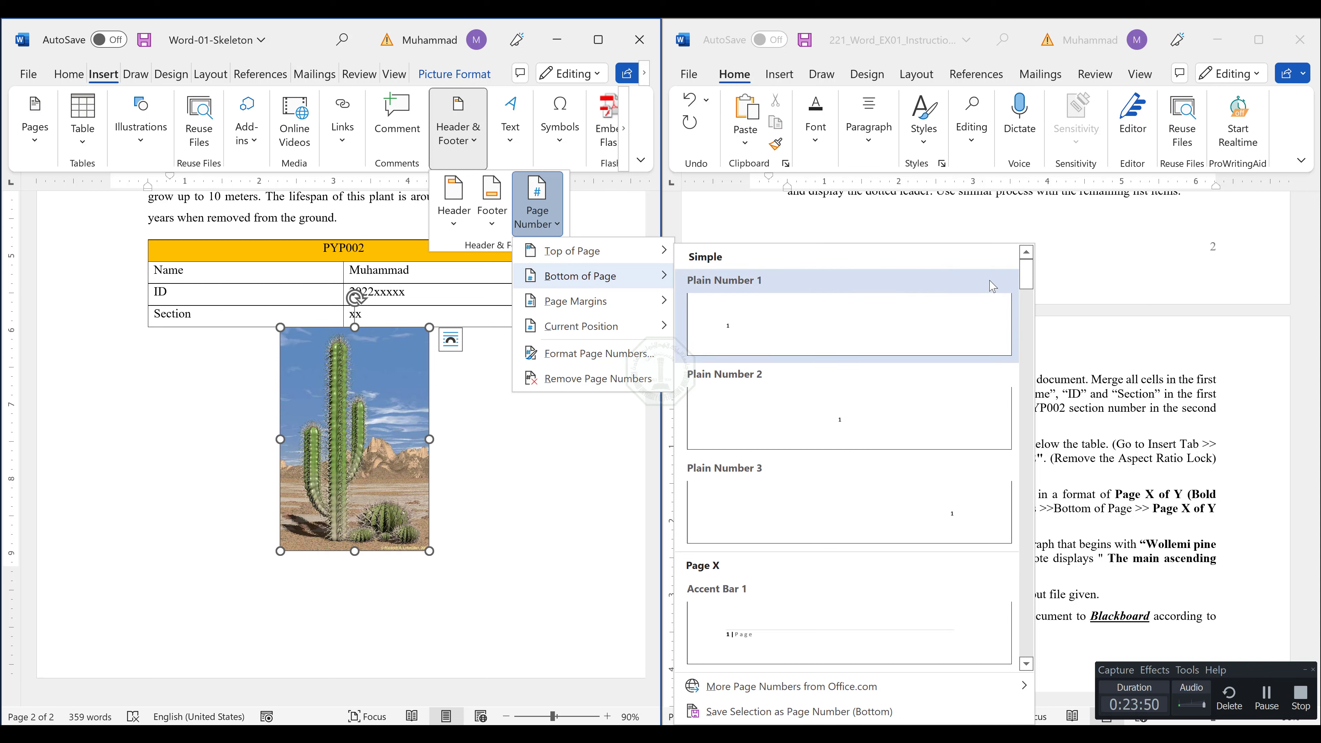
{"action": "left_click_drag", "start_coordinate": [1027, 272], "coordinate": [1027, 326]}
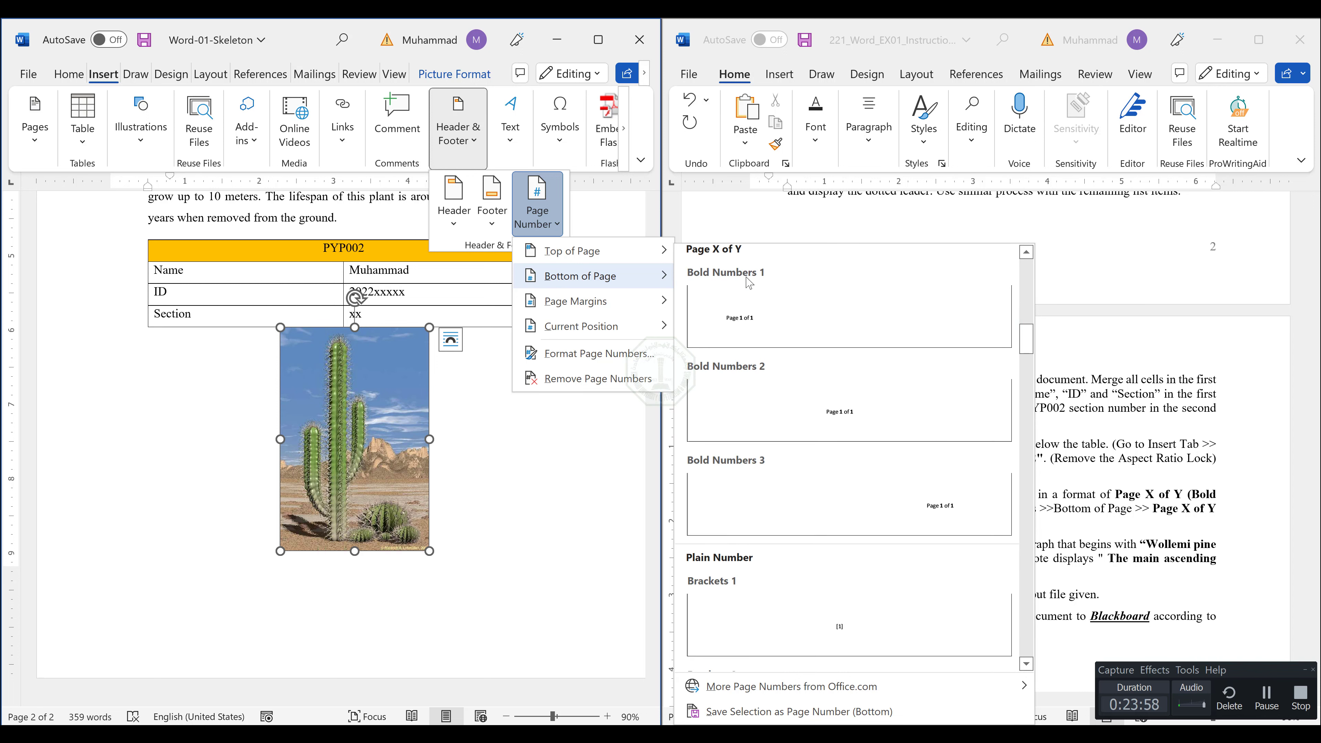
{"action": "left_click", "coordinate": [769, 404]}
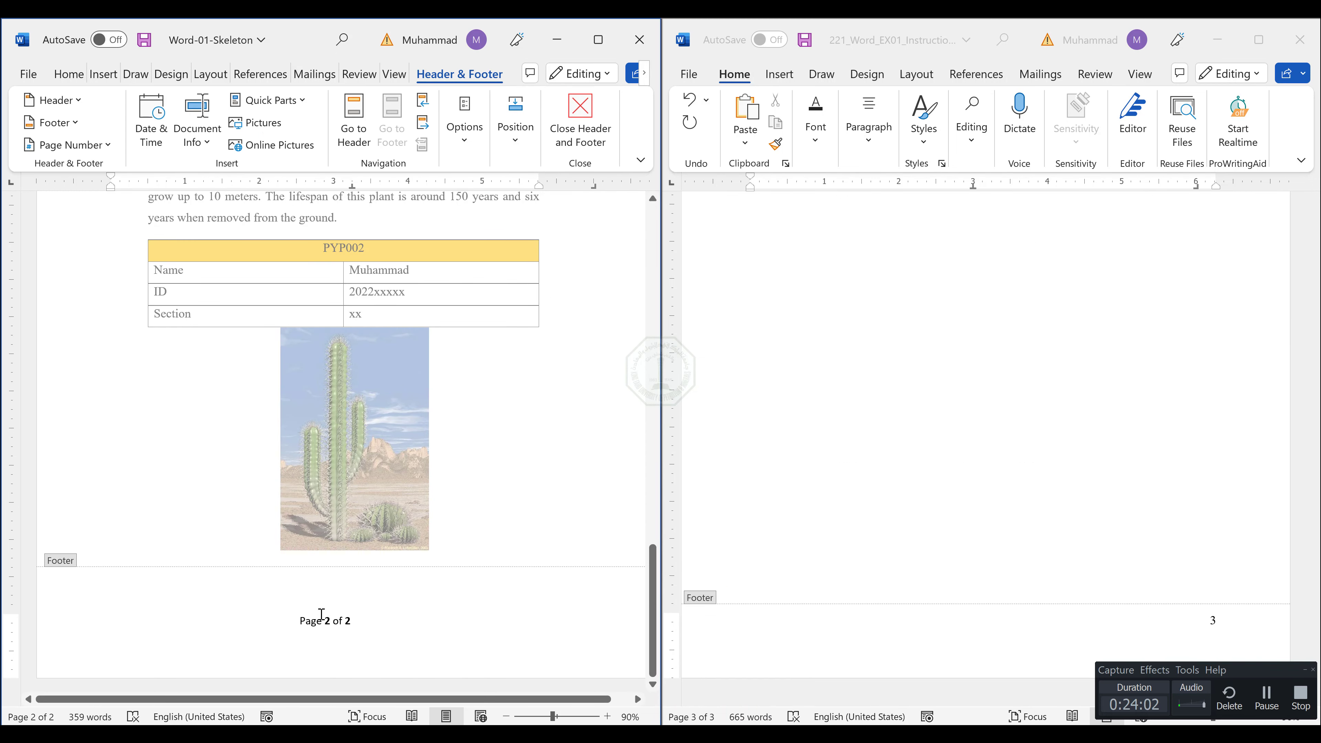
{"action": "left_click", "coordinate": [286, 617]}
{"action": "scroll", "coordinate": [315, 634], "scroll_direction": "up", "scroll_amount": 8}
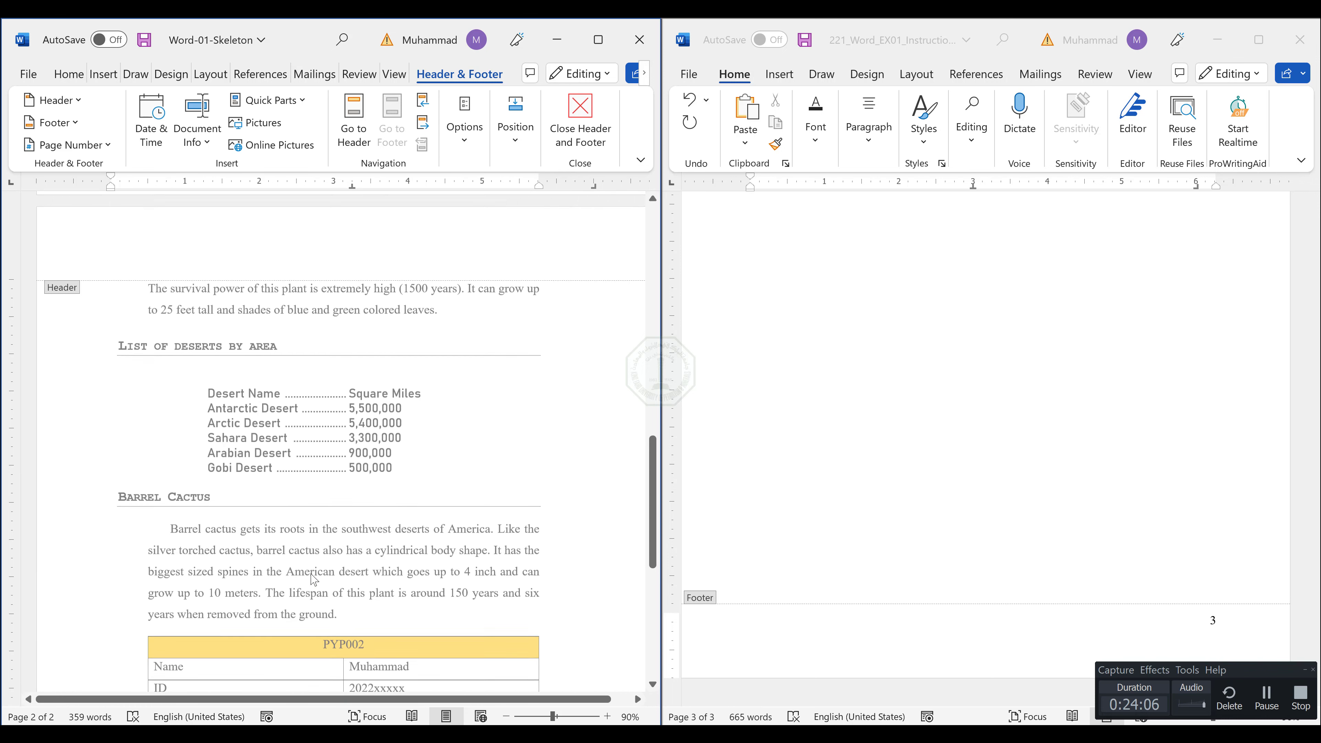
{"action": "scroll", "coordinate": [320, 533], "scroll_direction": "up", "scroll_amount": 5}
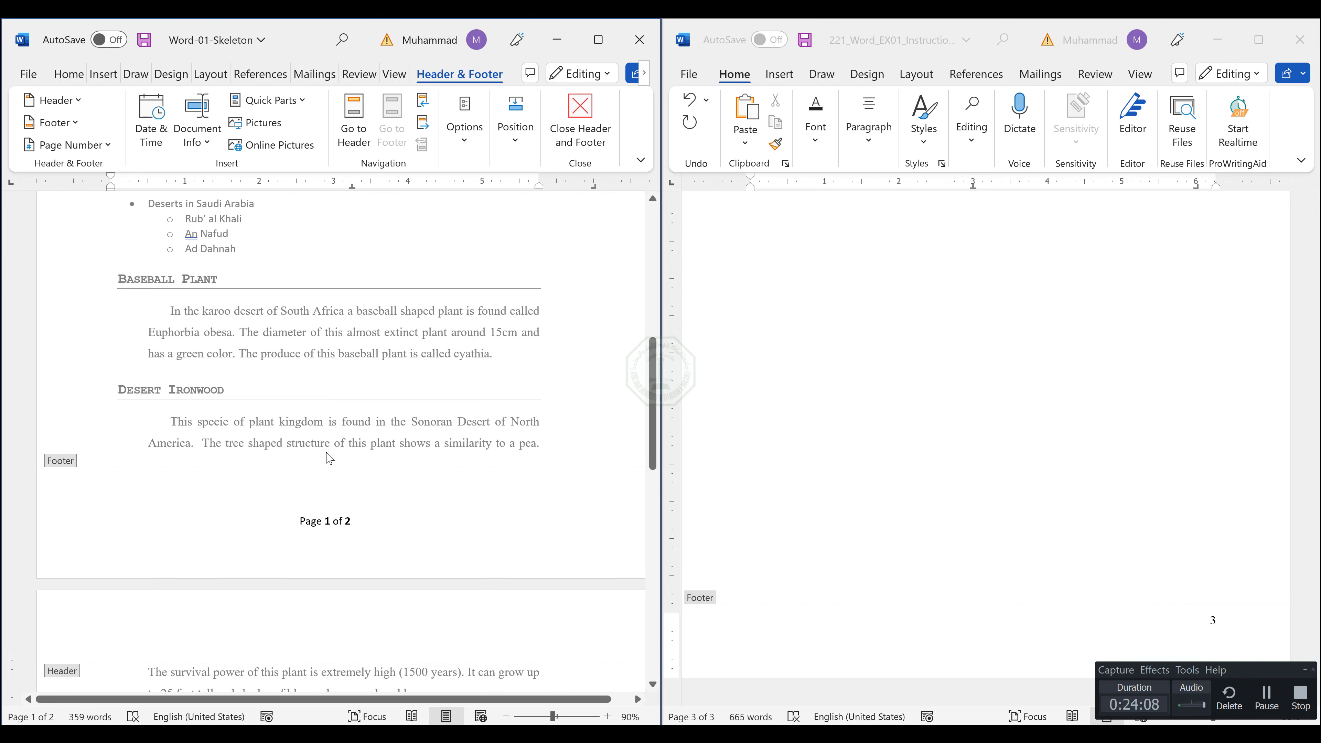
{"action": "double_click", "coordinate": [389, 427]}
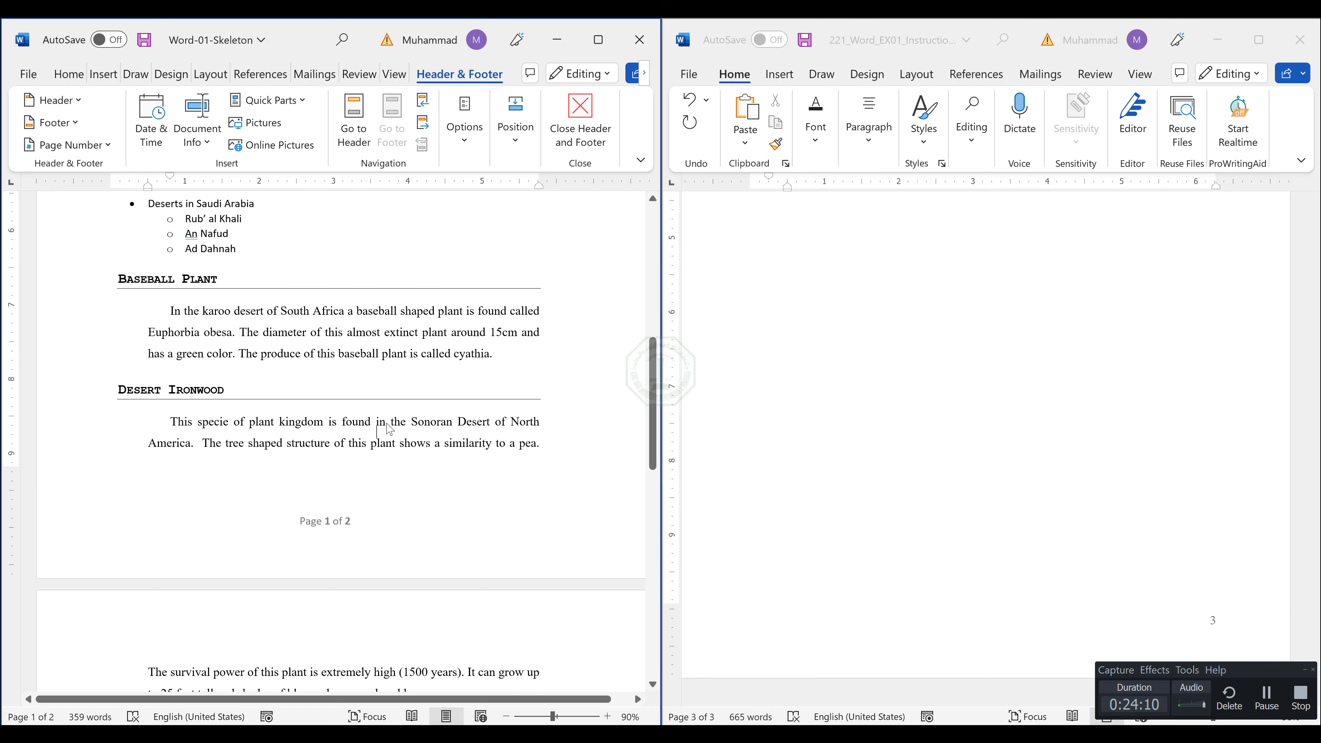
Read item 15 of the instructions document about the footnote after the word "stem".
{"action": "scroll", "coordinate": [899, 468], "scroll_direction": "up", "scroll_amount": 7}
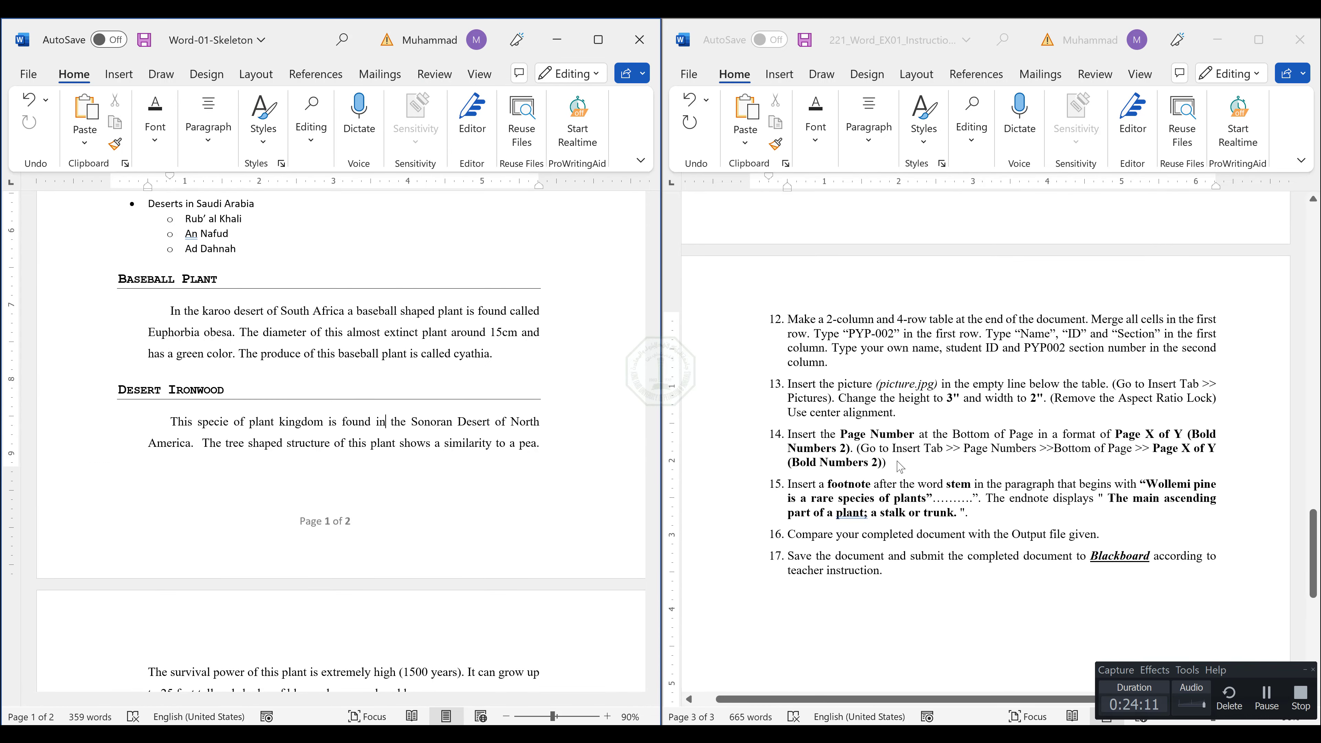
{"action": "left_click", "coordinate": [815, 434]}
{"action": "left_click", "coordinate": [893, 463]}
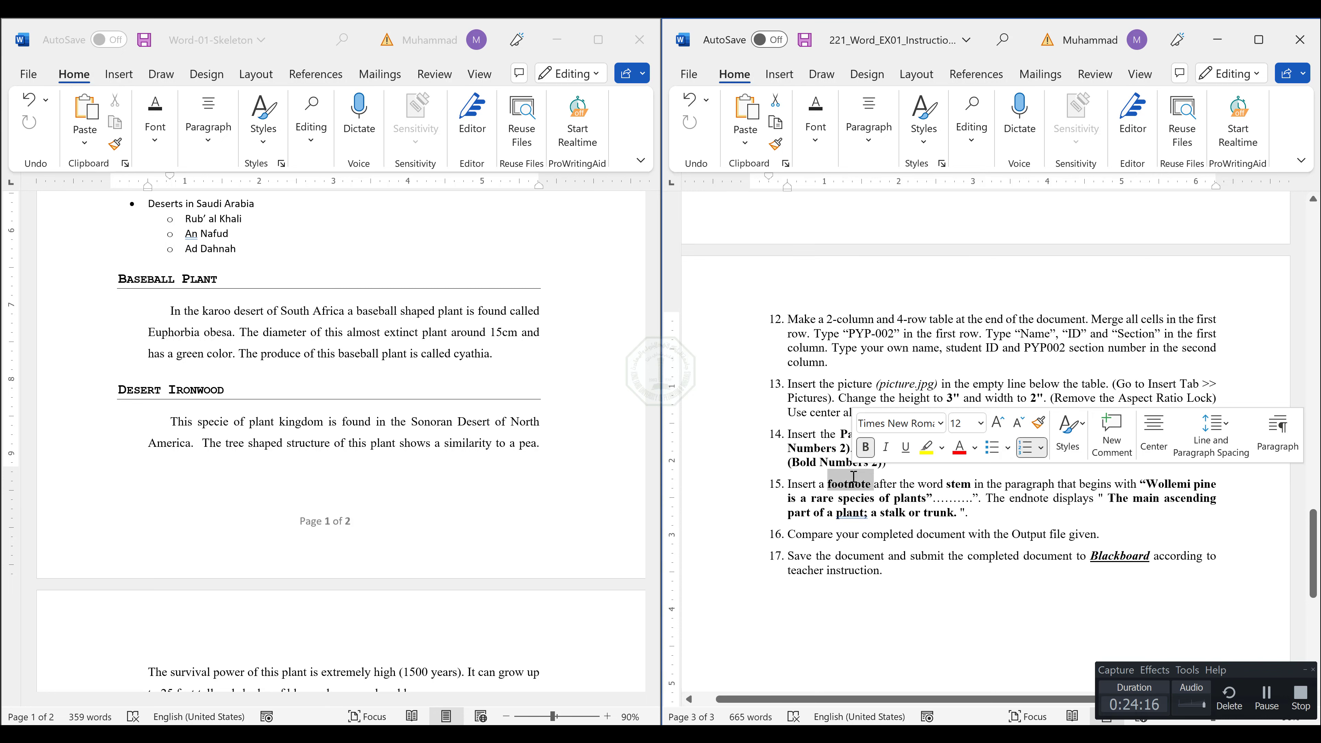
{"action": "triple_click", "coordinate": [853, 478]}
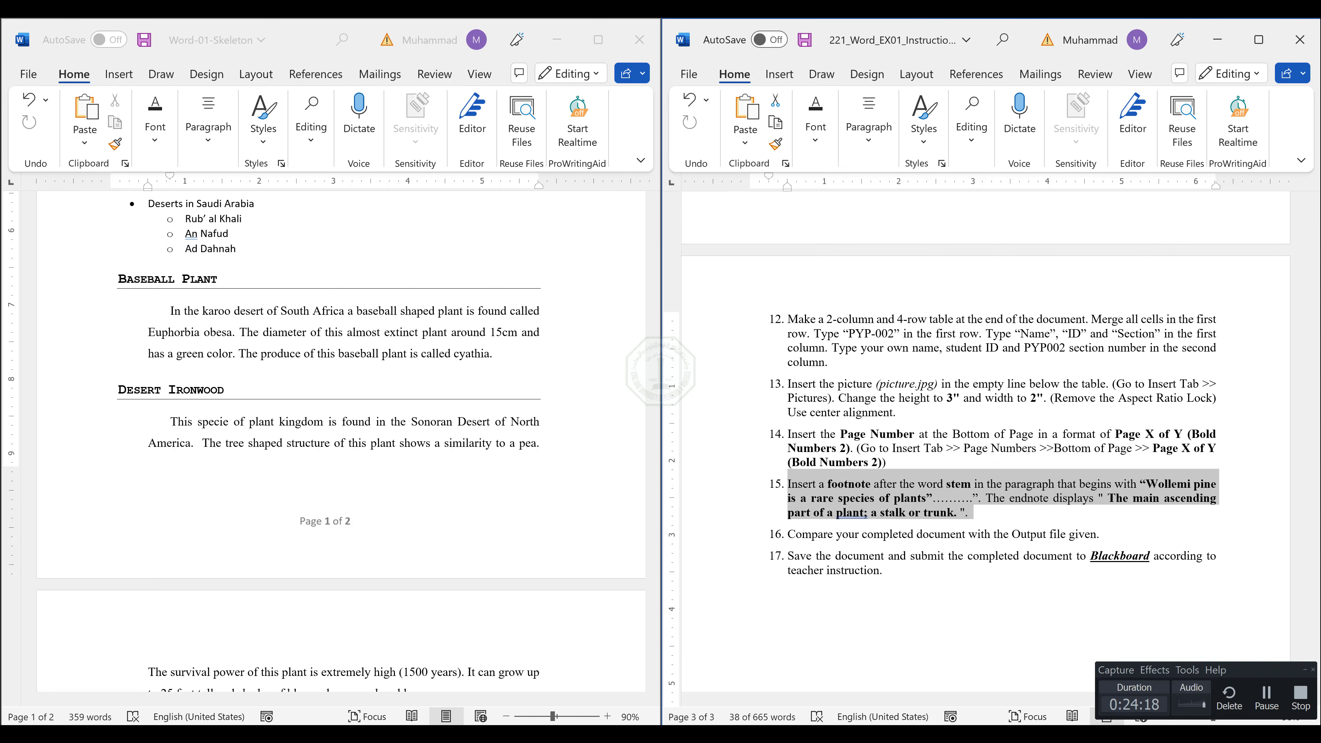
Switch to Word-01-Output.pdf in Adobe Acrobat Pro and search it for "stem".
{"action": "left_click", "coordinate": [618, 735]}
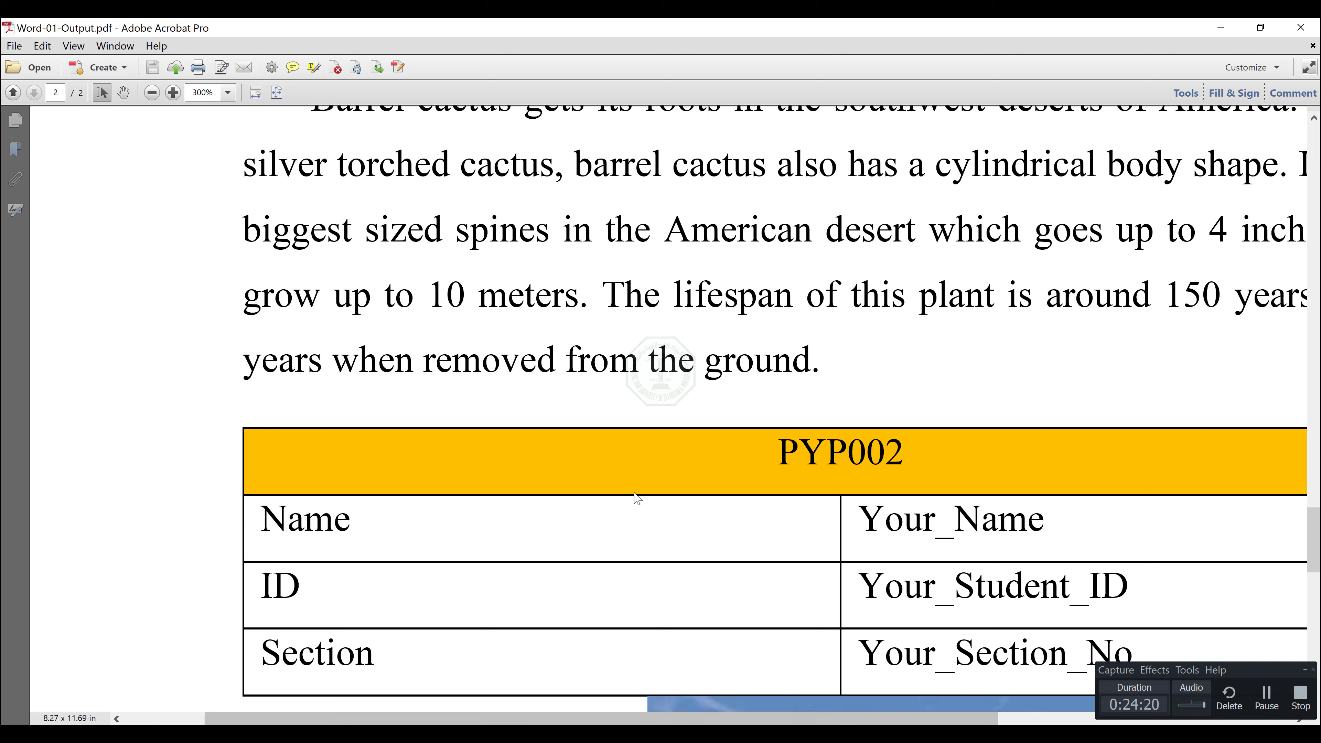
{"action": "scroll", "coordinate": [809, 287], "scroll_direction": "down", "scroll_amount": 5}
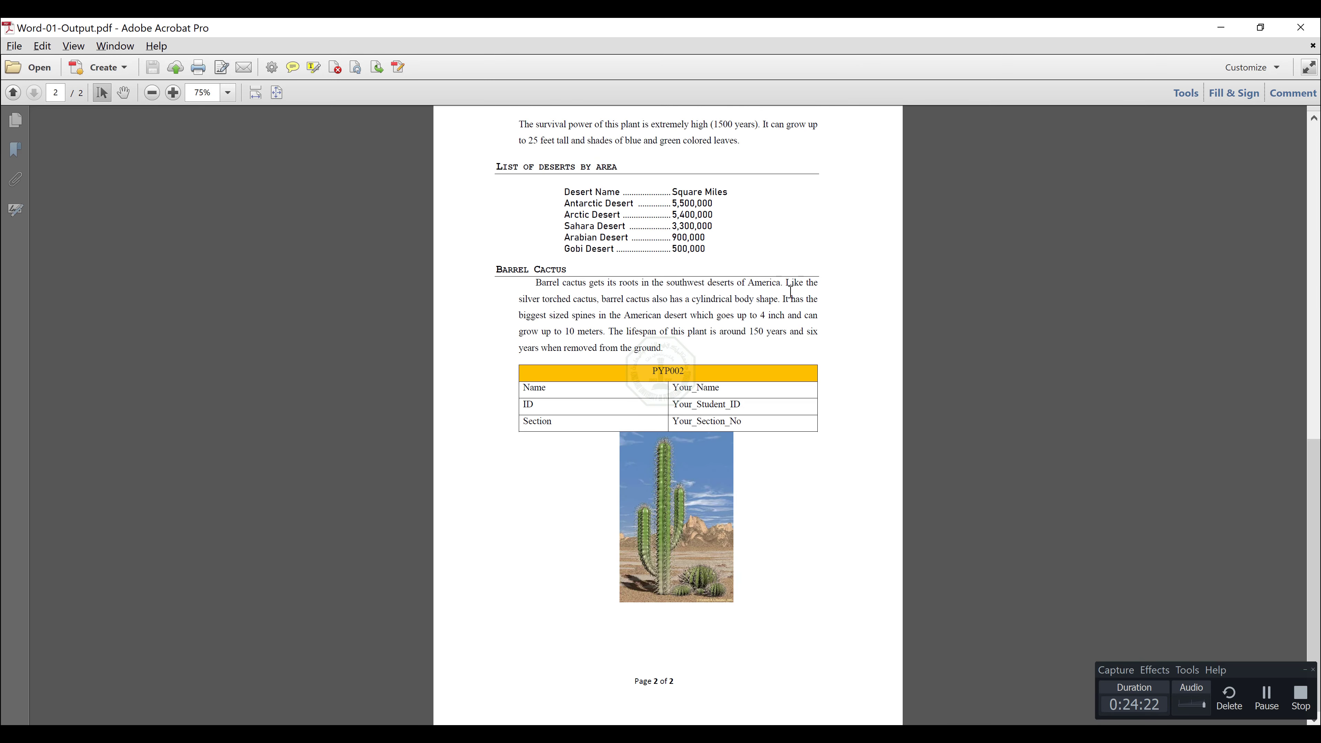
{"action": "key", "text": "ctrl+f"}
{"action": "type", "text": "s"}
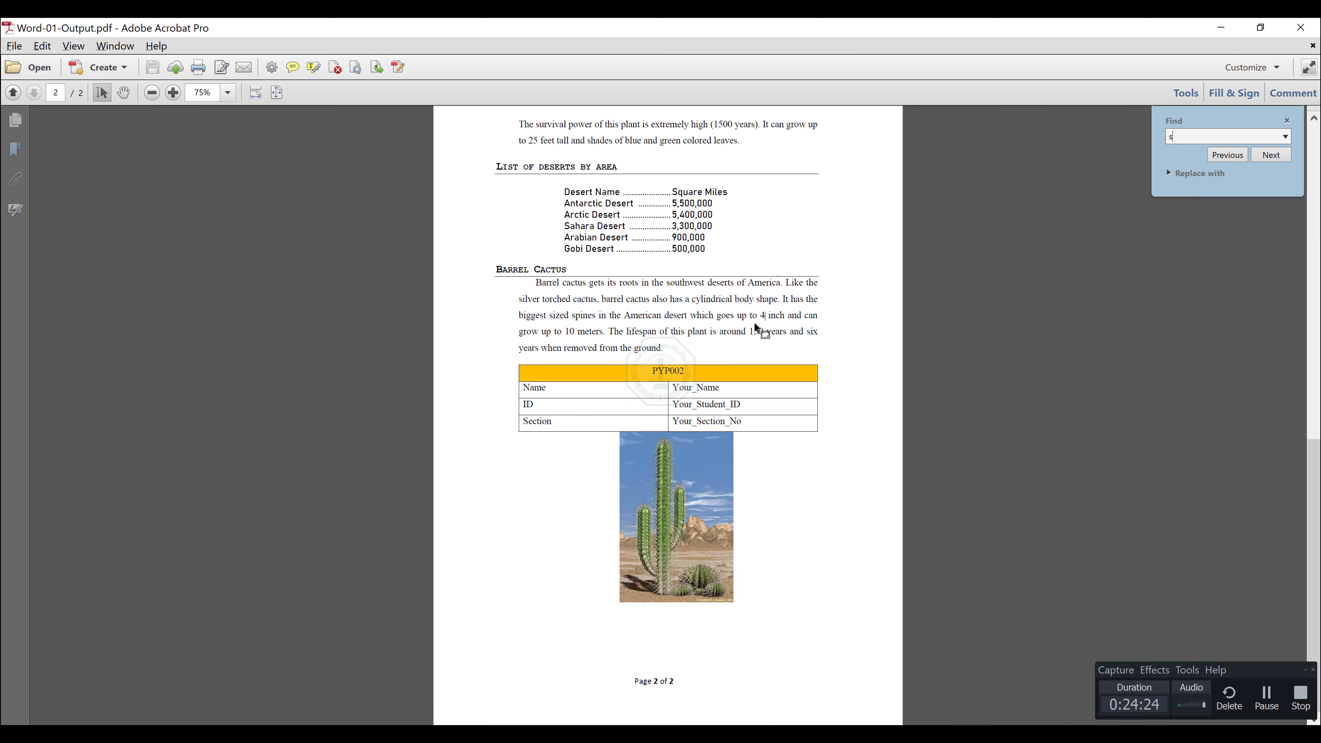
{"action": "type", "text": "tem"}
{"action": "key", "text": "Return"}
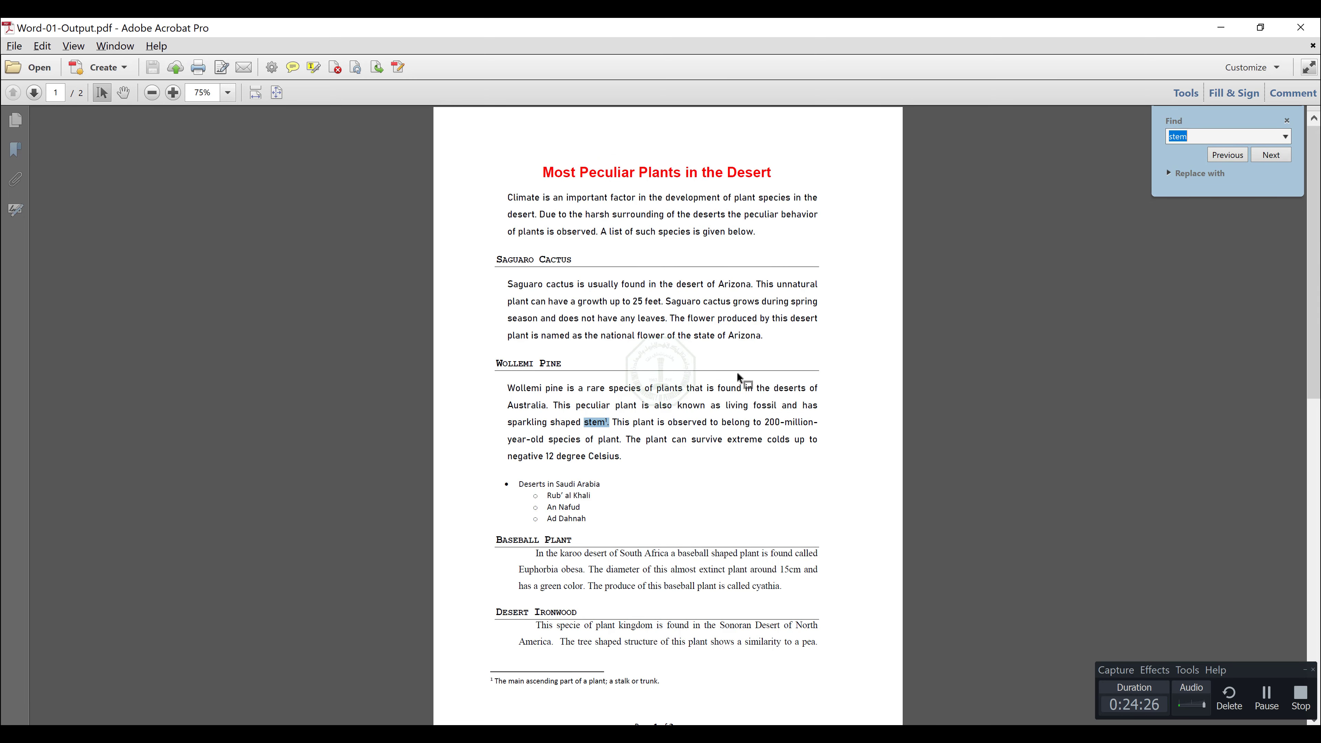
Examine the footnote mark after "stem" and the footnote text at the end of page 1, and minimize the PDF.
{"action": "left_click", "coordinate": [590, 430]}
{"action": "scroll", "coordinate": [613, 404], "scroll_direction": "up", "scroll_amount": 4}
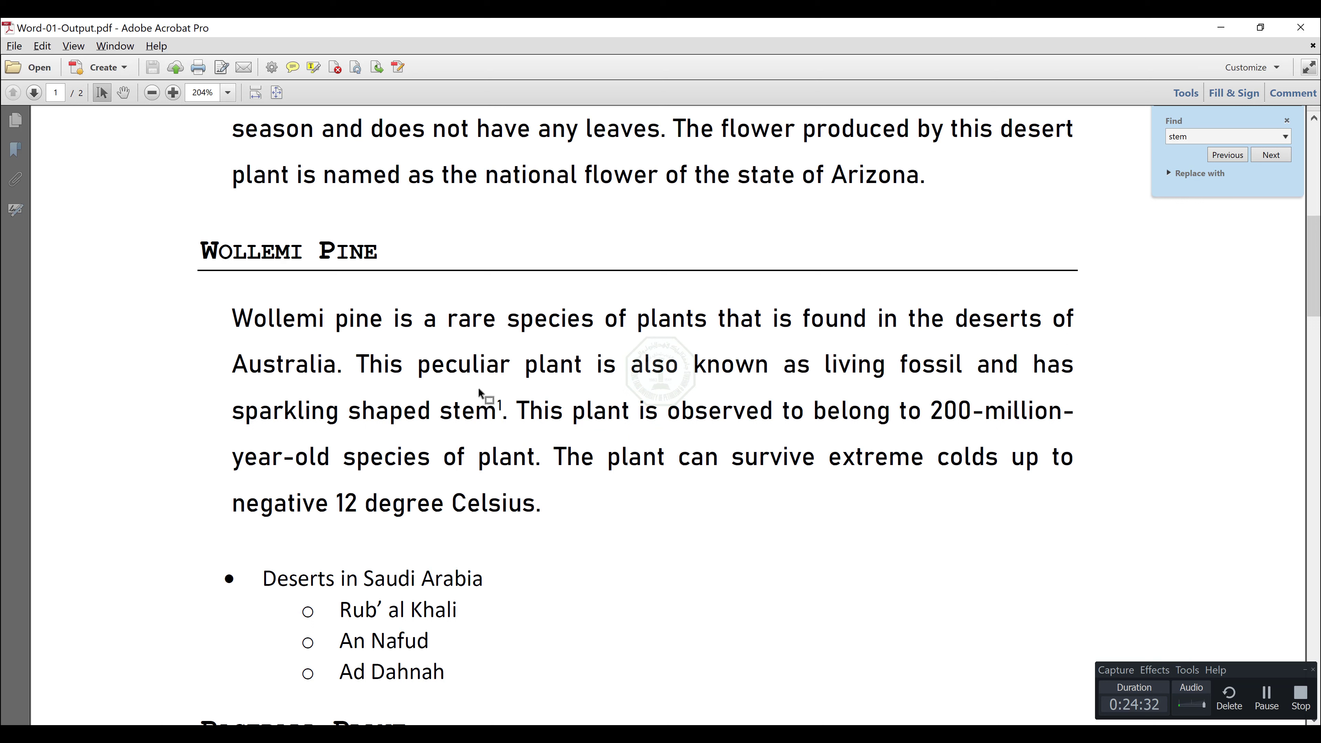
{"action": "left_click_drag", "start_coordinate": [500, 407], "coordinate": [498, 405]}
{"action": "scroll", "coordinate": [478, 416], "scroll_direction": "down", "scroll_amount": 10}
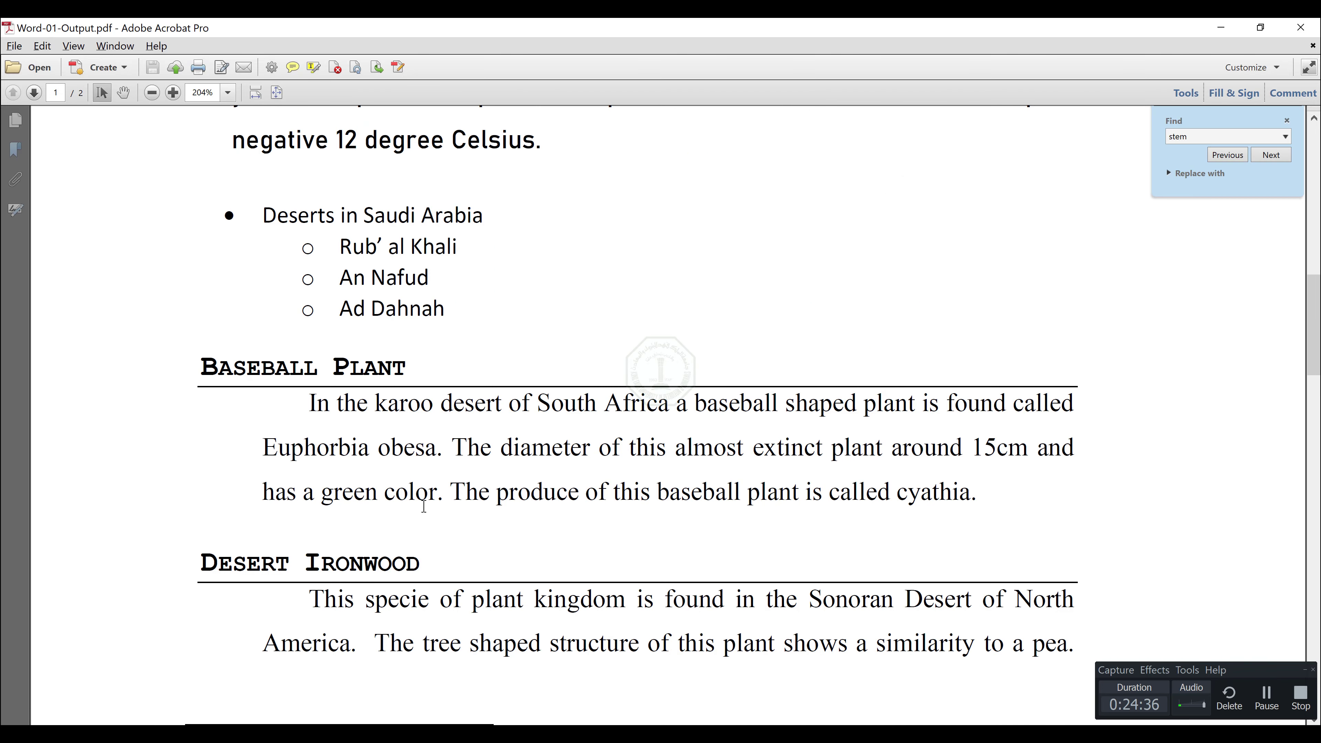
{"action": "scroll", "coordinate": [422, 508], "scroll_direction": "down", "scroll_amount": 2}
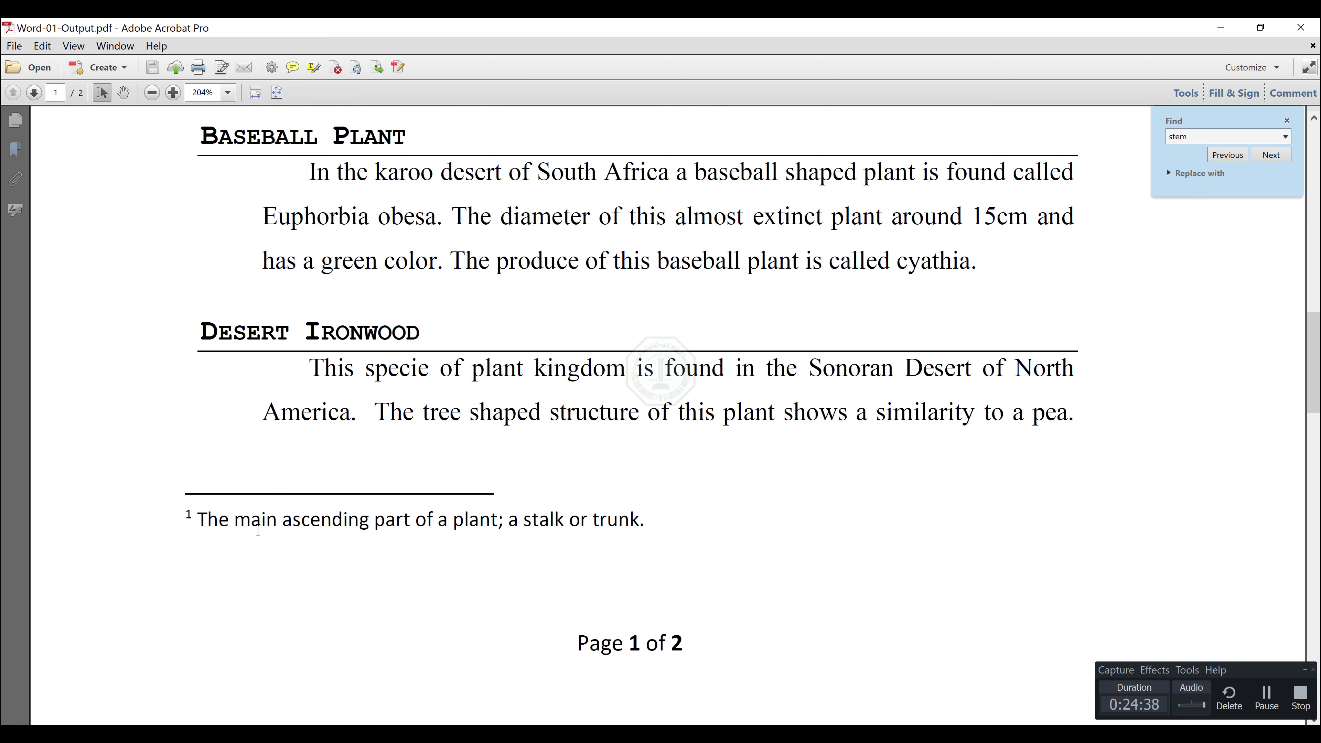
{"action": "left_click", "coordinate": [1220, 28]}
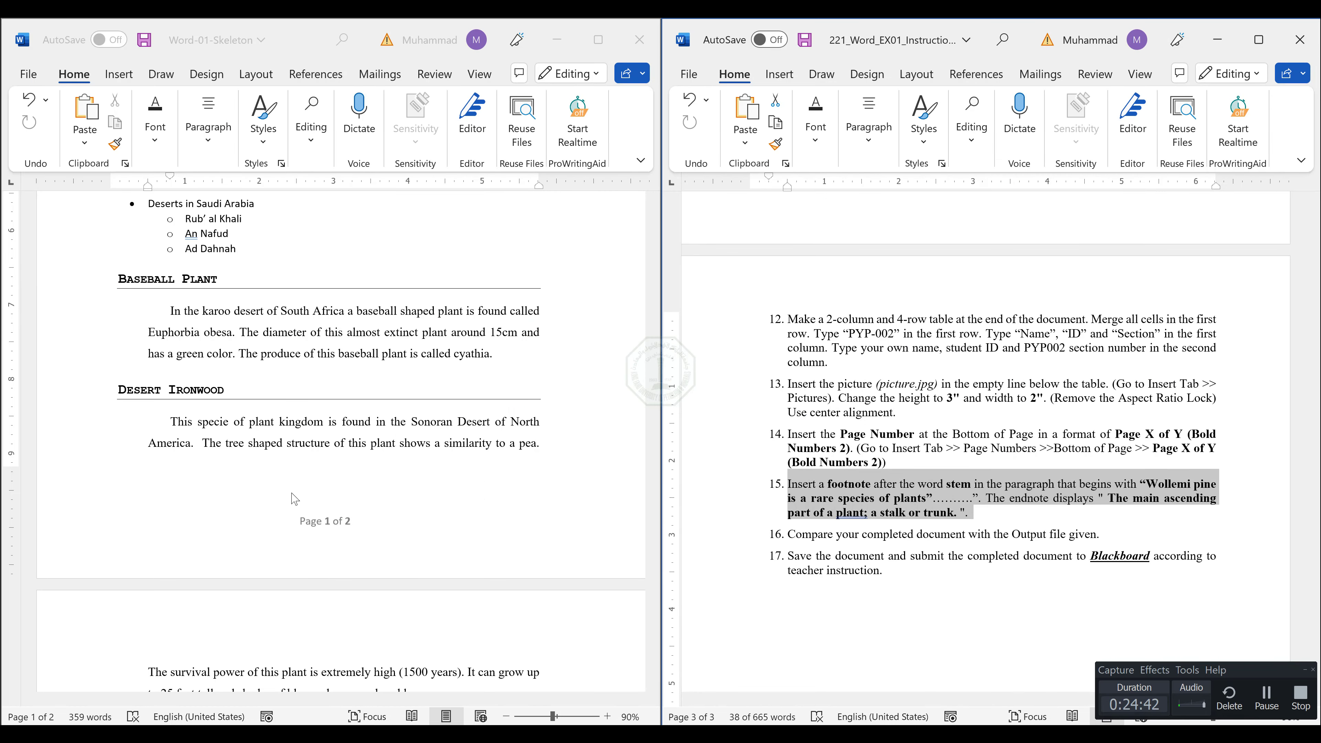
Search Word-01-Skeleton for "stem" and place the cursor in that word in the Wollemi Pine paragraph.
{"action": "scroll", "coordinate": [292, 497], "scroll_direction": "up", "scroll_amount": 6}
{"action": "left_click", "coordinate": [331, 297]}
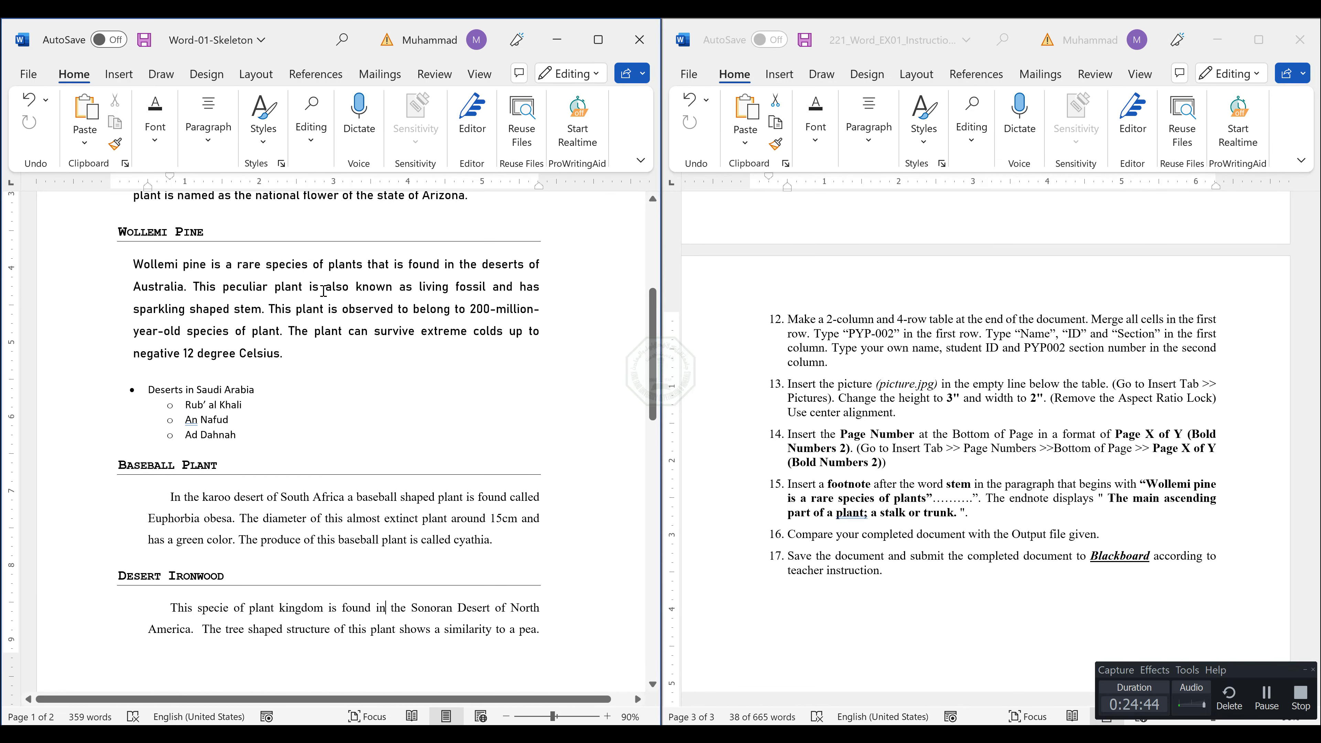
{"action": "key", "text": "ctrl+f"}
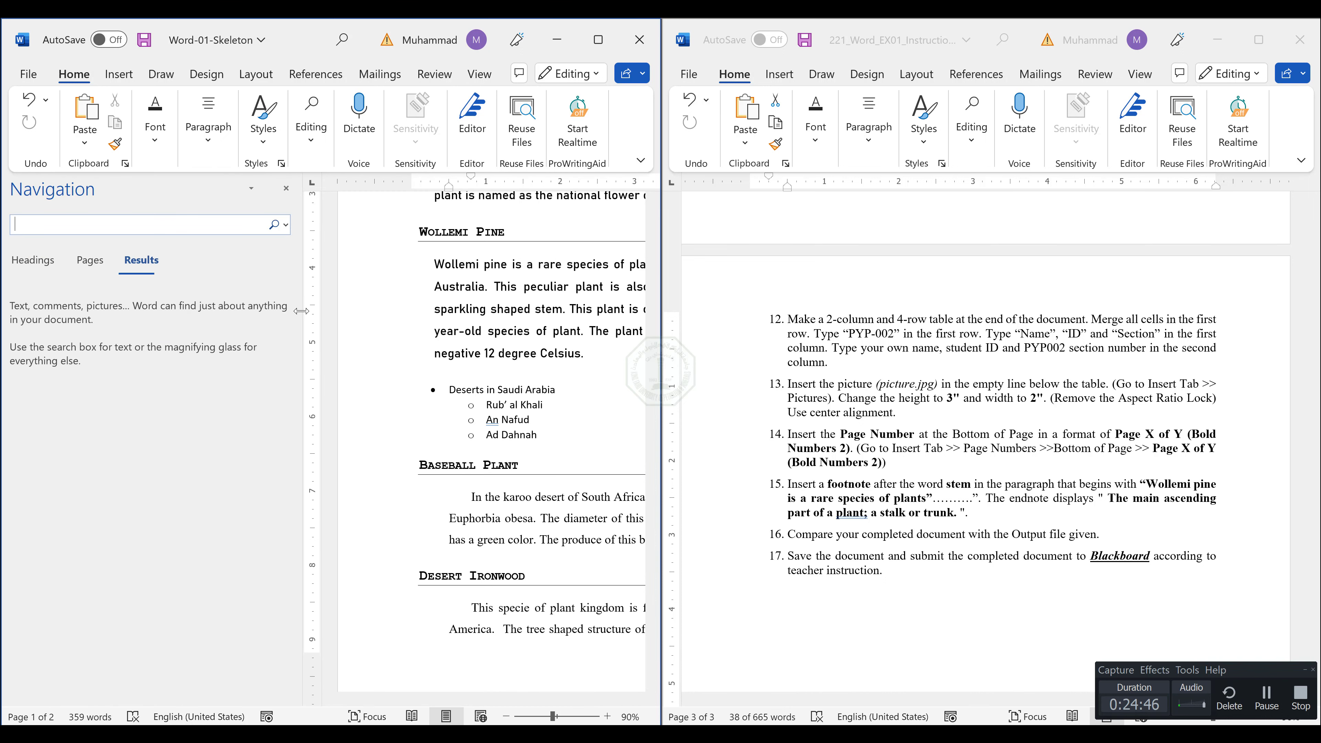
{"action": "type", "text": "stem"}
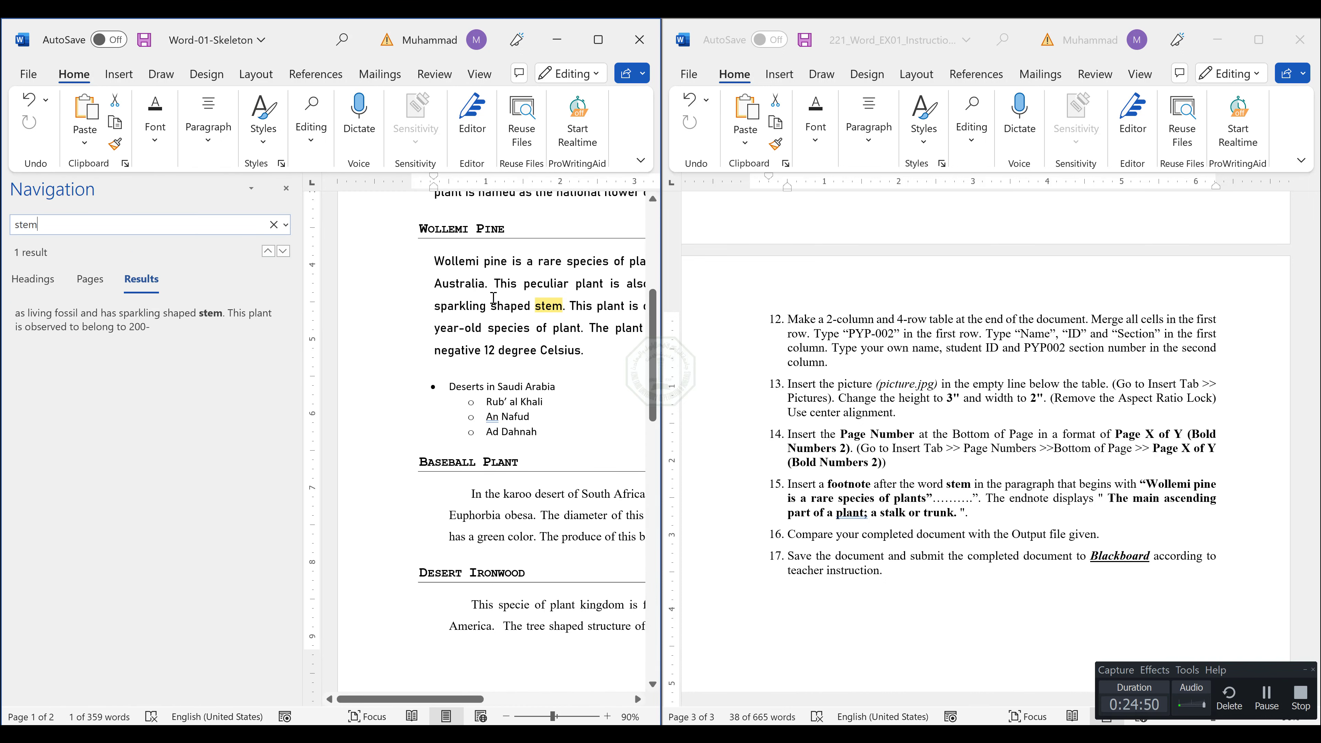
{"action": "left_click", "coordinate": [543, 306]}
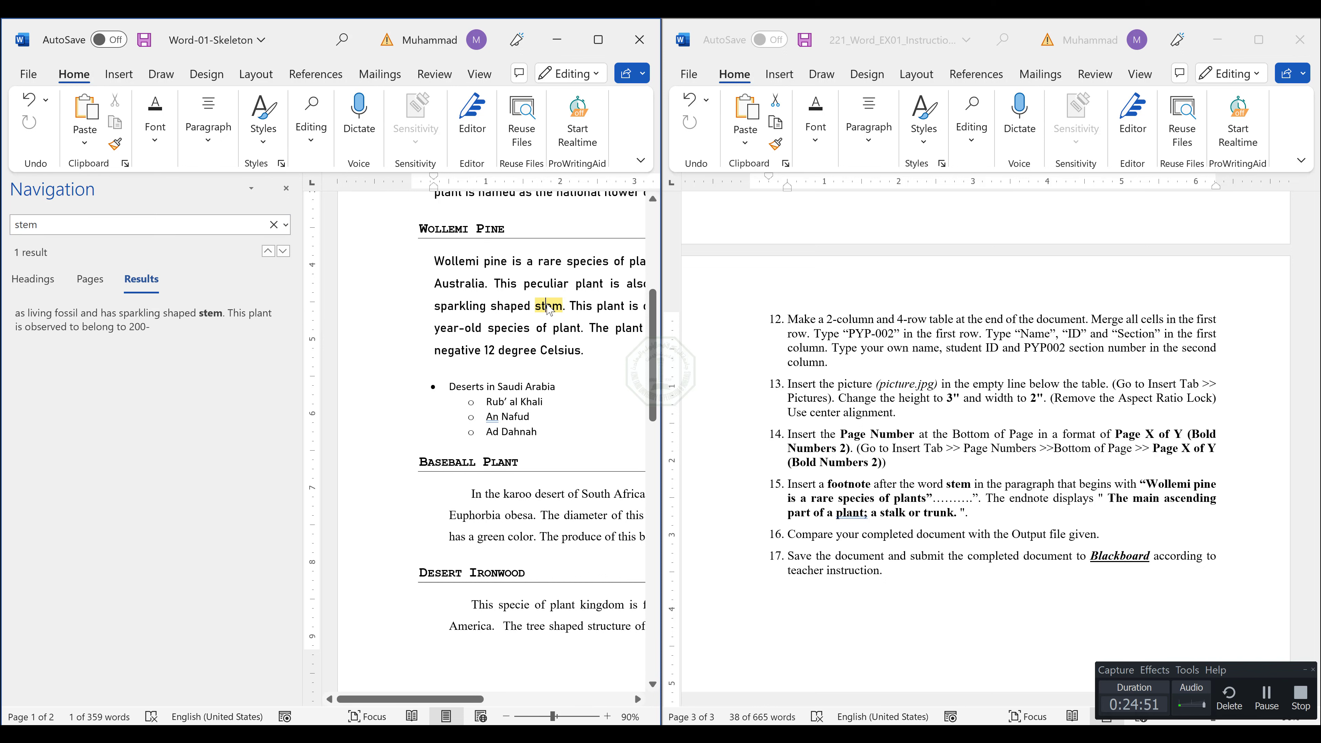
Close the search results and insert a footnote after the word "stem" in the Wollemi Pine paragraph.
{"action": "left_click", "coordinate": [286, 189]}
{"action": "double_click", "coordinate": [251, 302]}
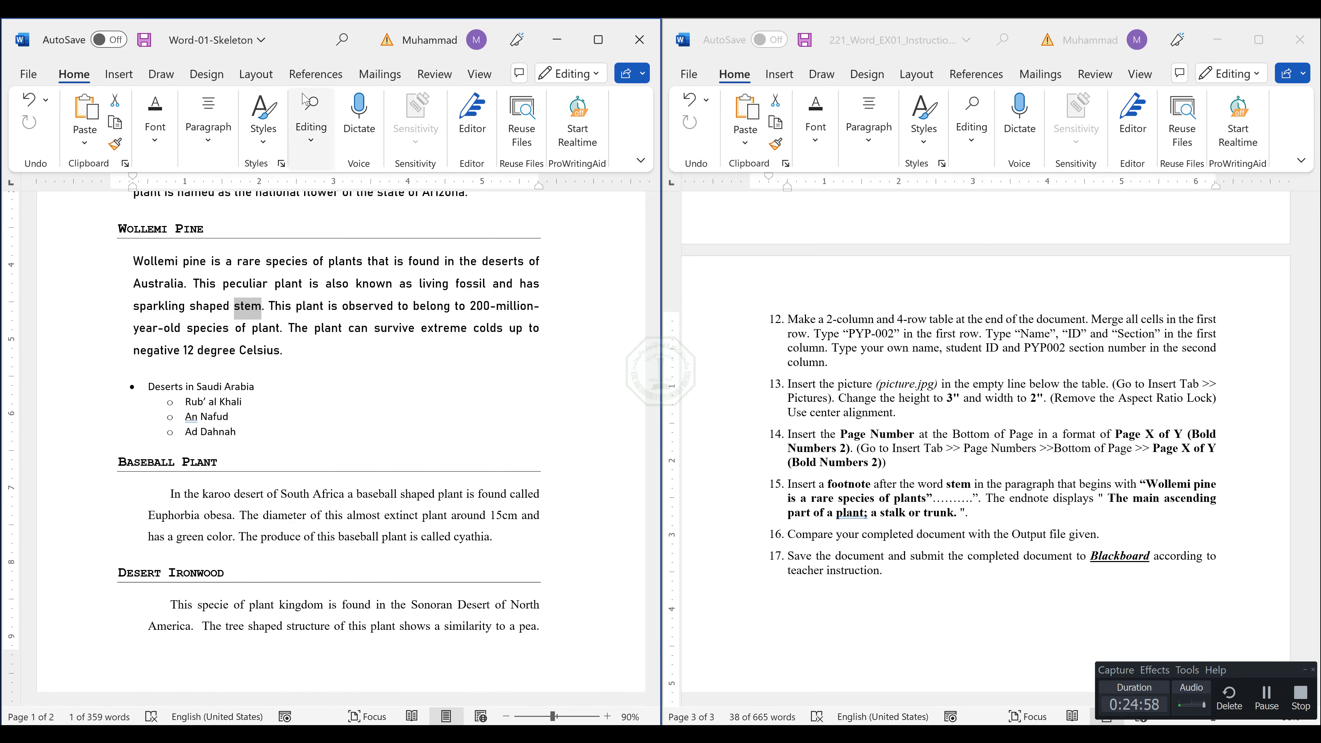
{"action": "left_click", "coordinate": [315, 74]}
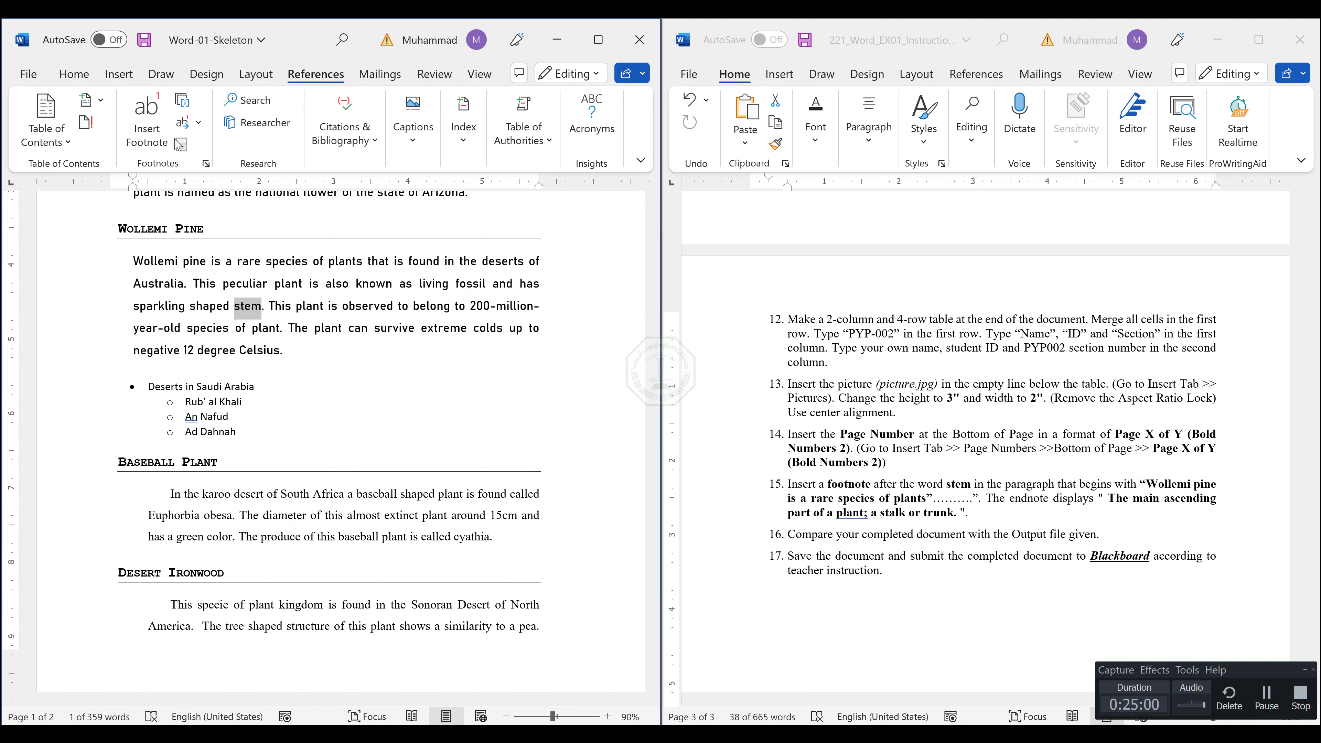
{"action": "left_click", "coordinate": [136, 146]}
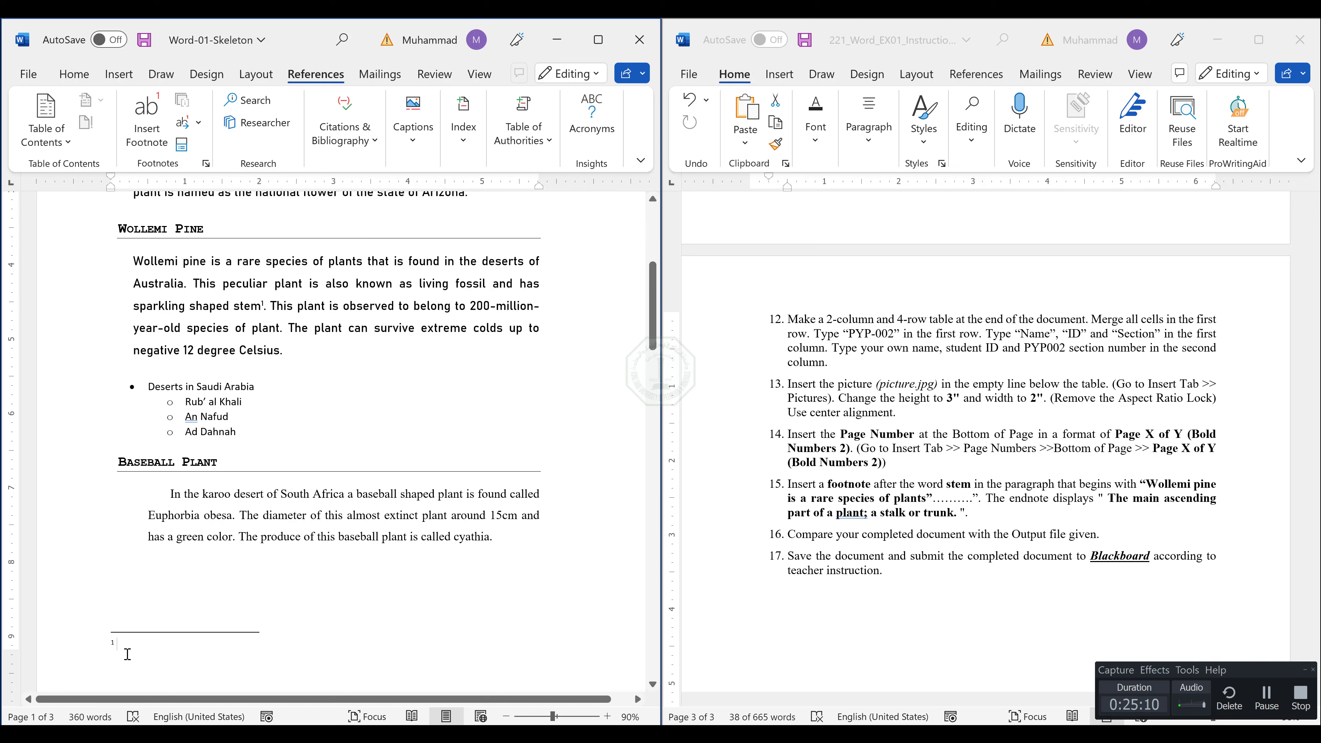
Copy "The main ascending part of a plant; a stalk or trunk." from instruction 15 and paste it as text only into the footnote.
{"action": "triple_click", "coordinate": [1114, 498]}
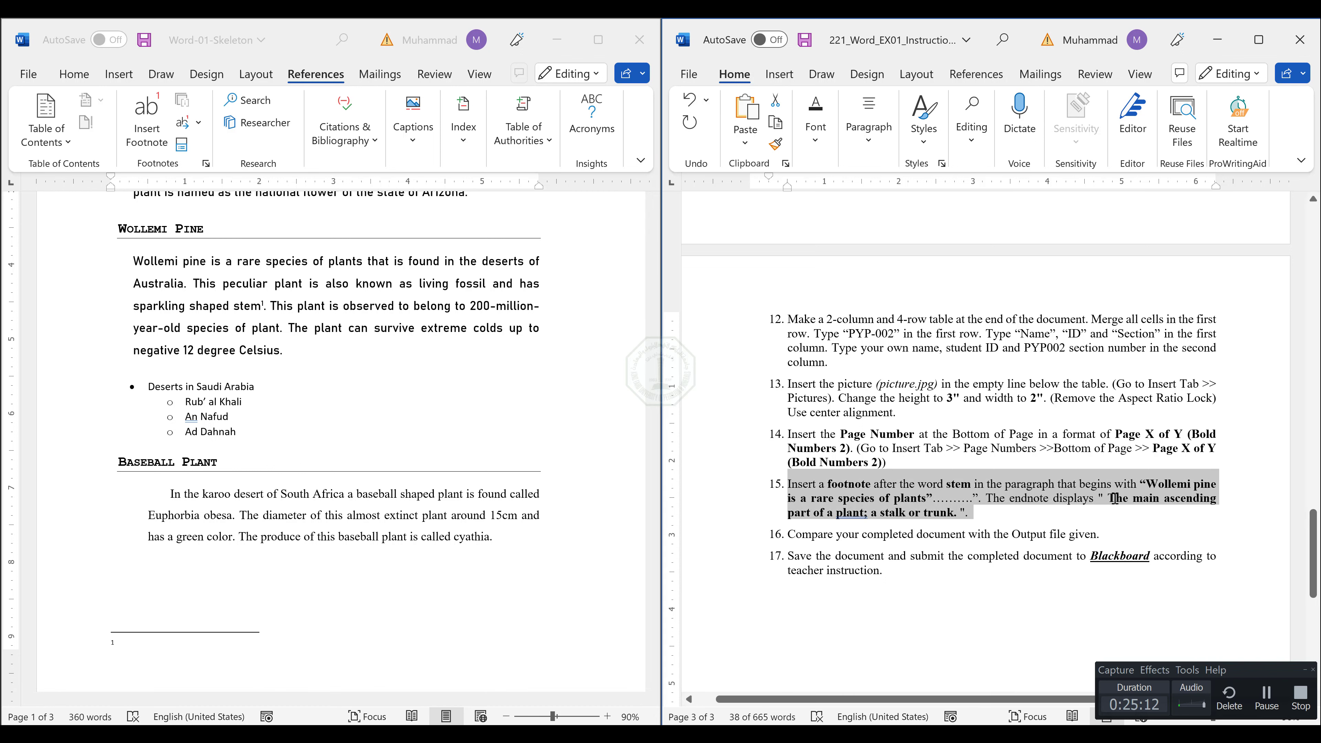
{"action": "left_click", "coordinate": [1111, 499]}
{"action": "left_click_drag", "start_coordinate": [1112, 499], "coordinate": [962, 514]}
{"action": "key", "text": "ctrl+c"}
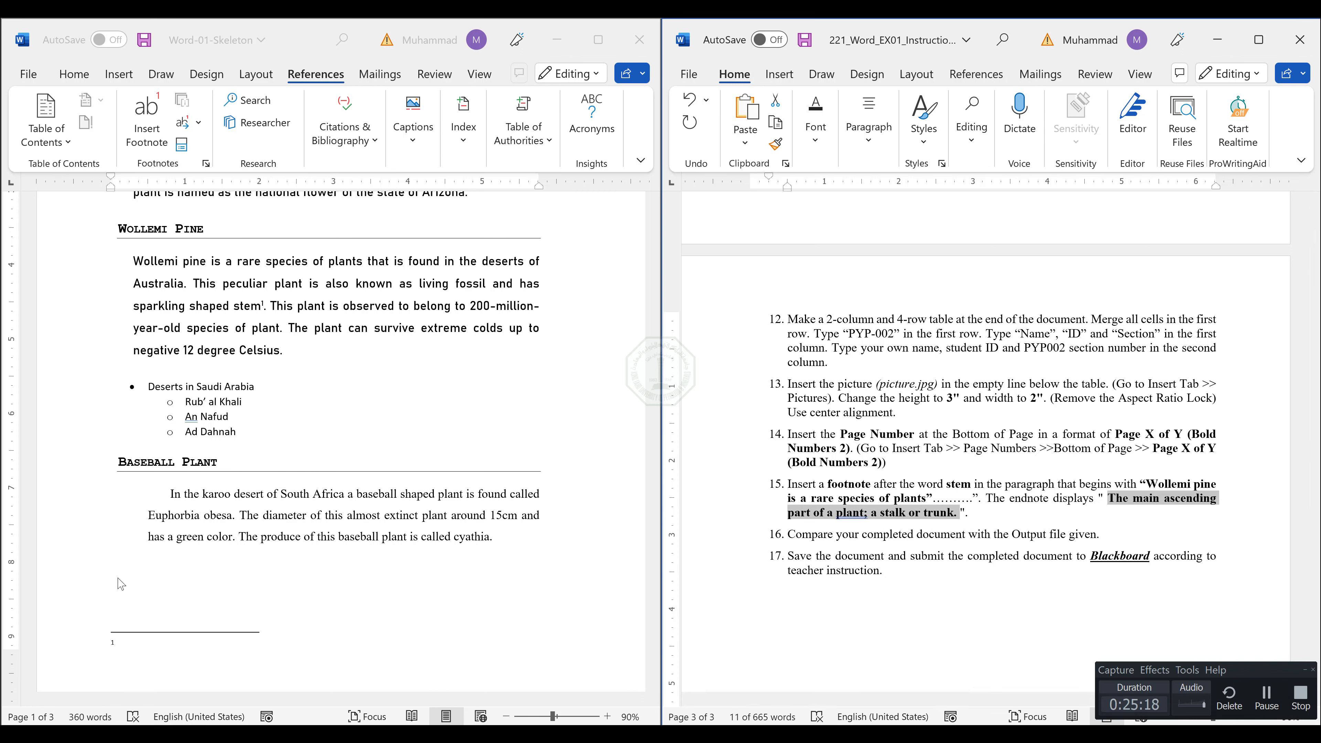
{"action": "left_click", "coordinate": [129, 642]}
{"action": "right_click", "coordinate": [134, 645]}
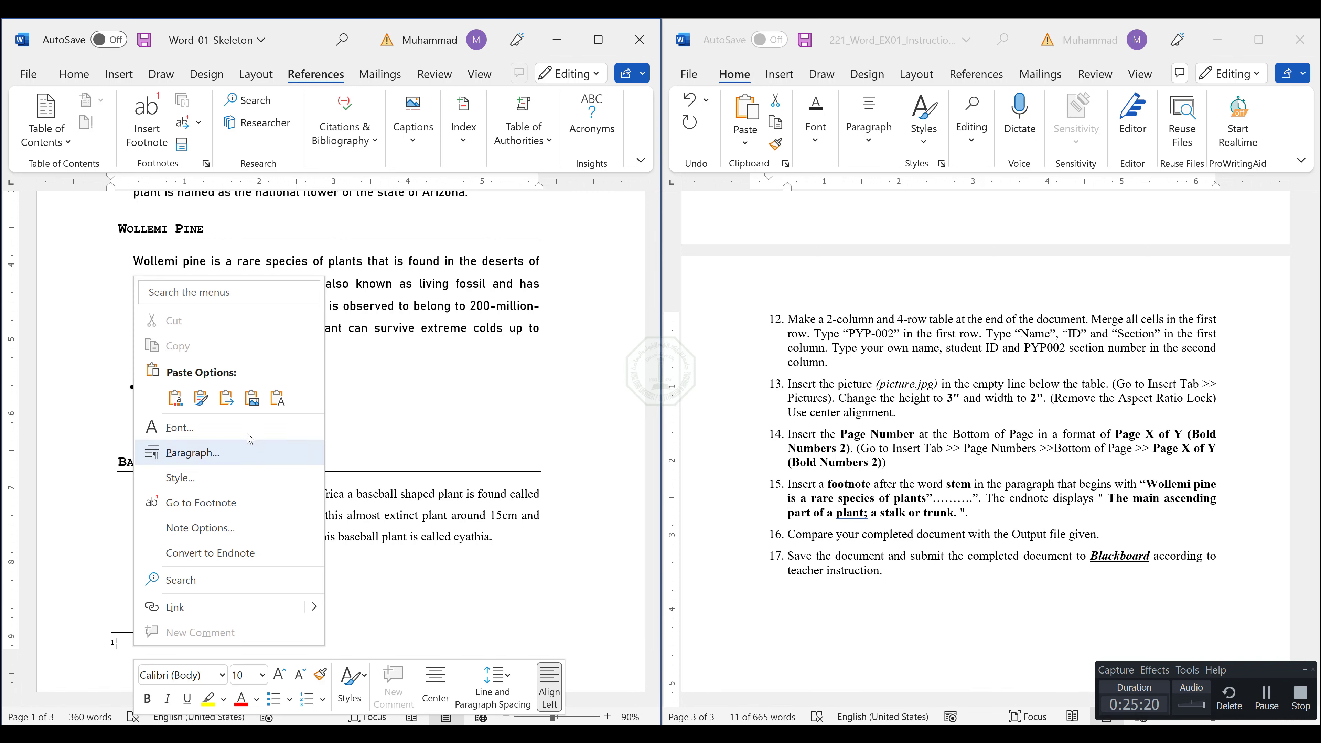
{"action": "left_click", "coordinate": [275, 399]}
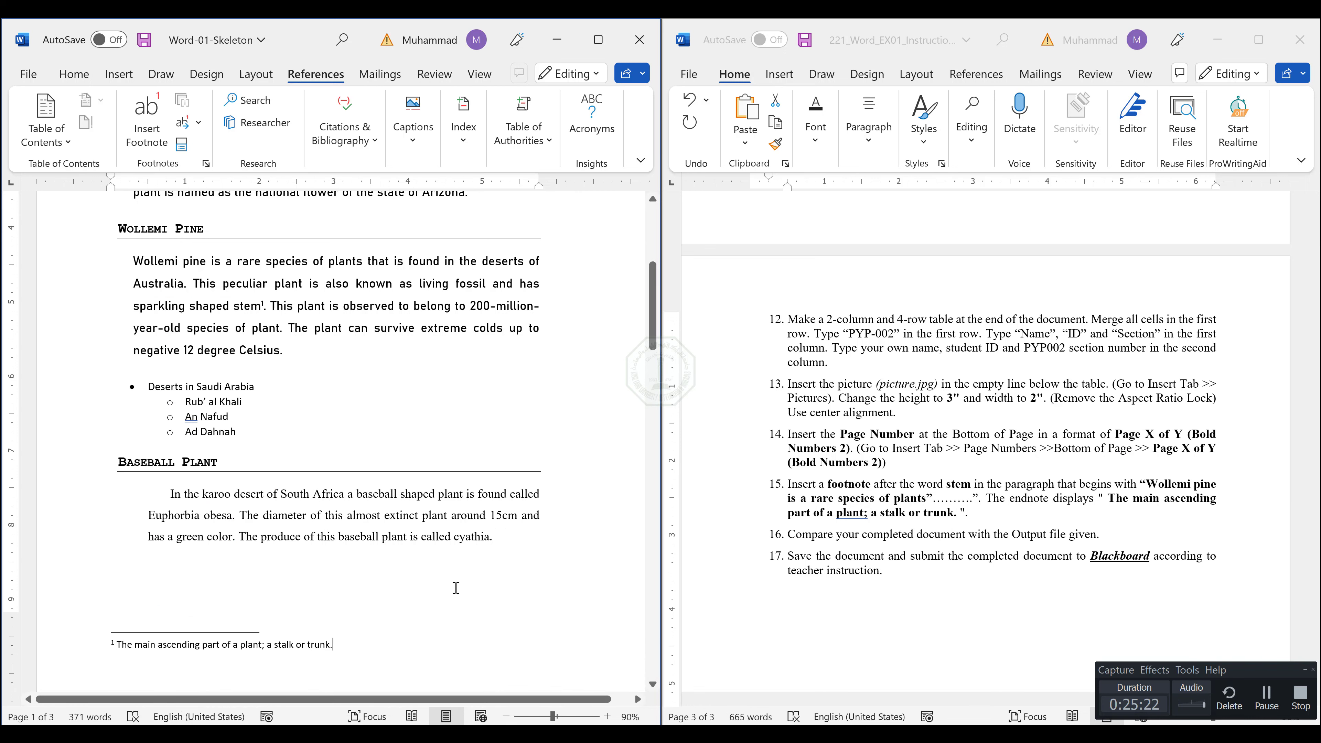
{"action": "scroll", "coordinate": [458, 586], "scroll_direction": "down", "scroll_amount": 3}
{"action": "scroll", "coordinate": [353, 465], "scroll_direction": "up", "scroll_amount": 8}
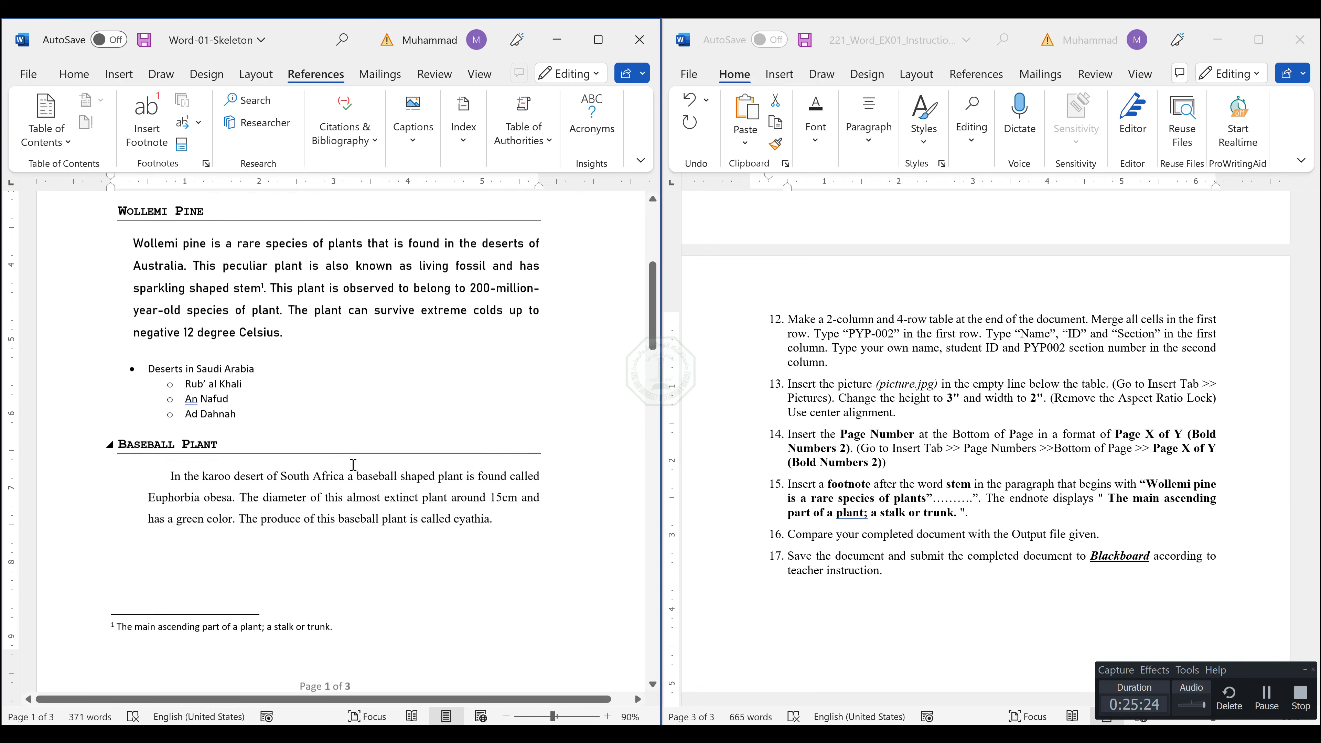
{"action": "scroll", "coordinate": [294, 454], "scroll_direction": "up", "scroll_amount": 1}
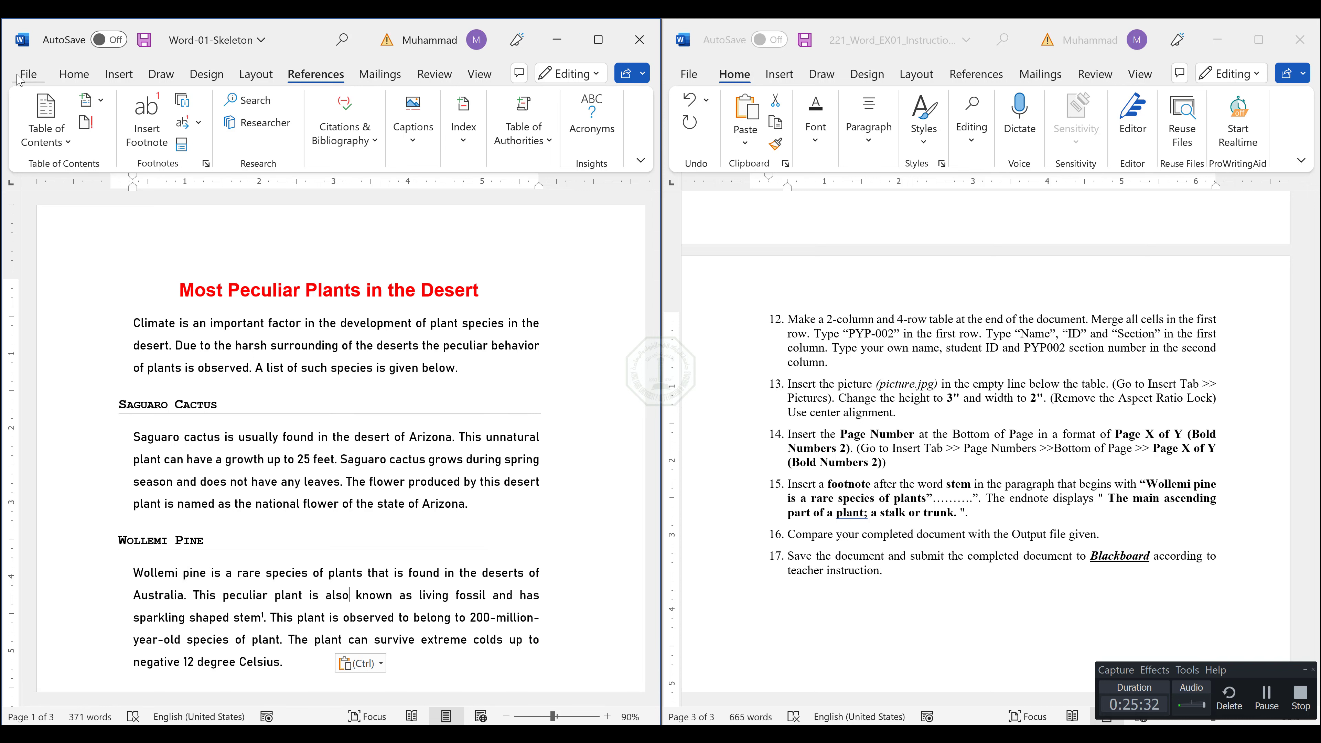
Save a copy of the completed document to the Desktop as a Word Document named Week03-2022xxxx.
{"action": "left_click", "coordinate": [29, 73]}
{"action": "left_click", "coordinate": [93, 303]}
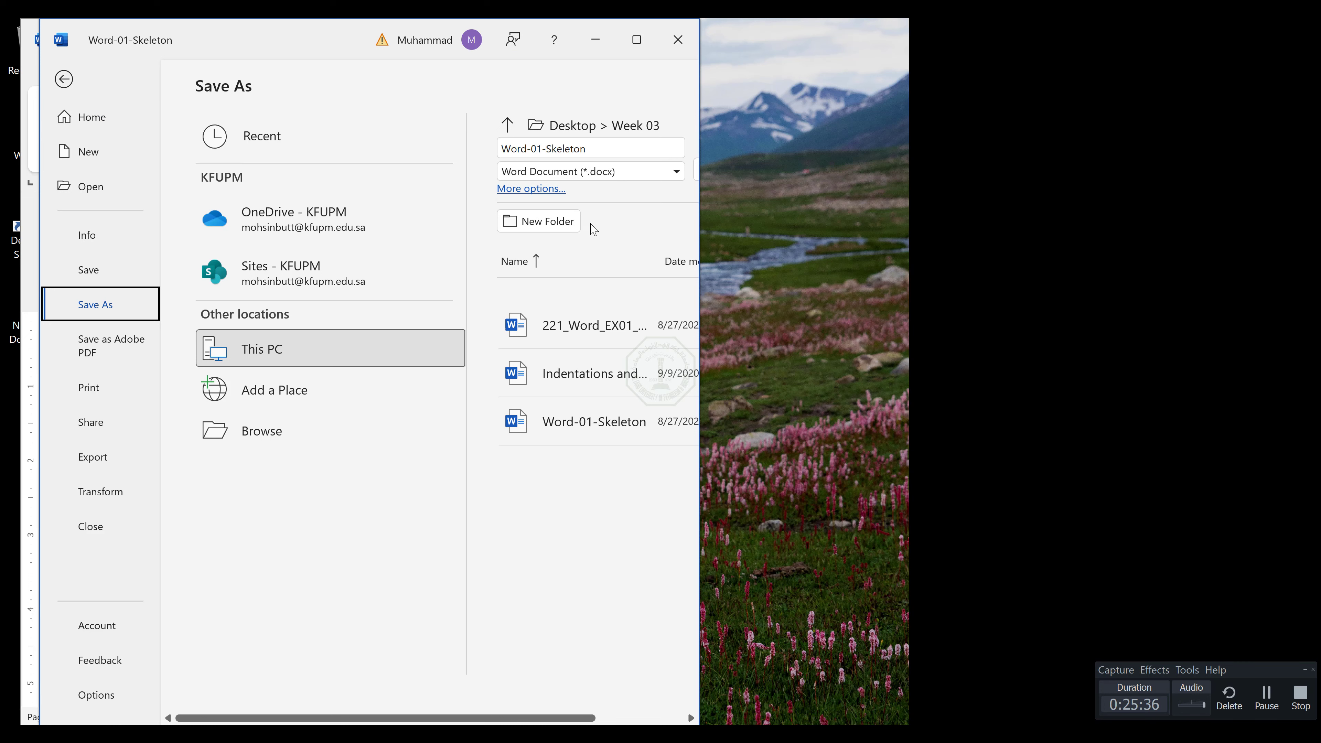
{"action": "key", "text": "F12"}
{"action": "left_click", "coordinate": [107, 161]}
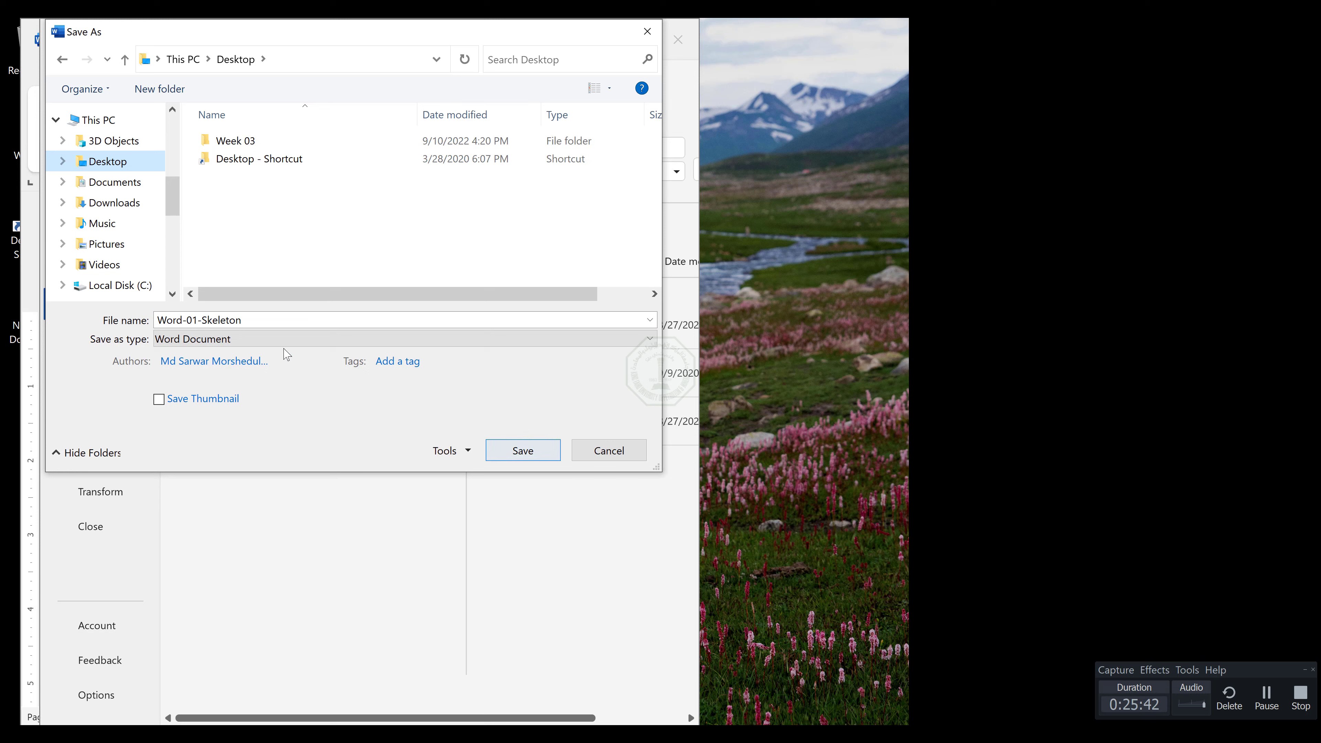
{"action": "double_click", "coordinate": [247, 319]}
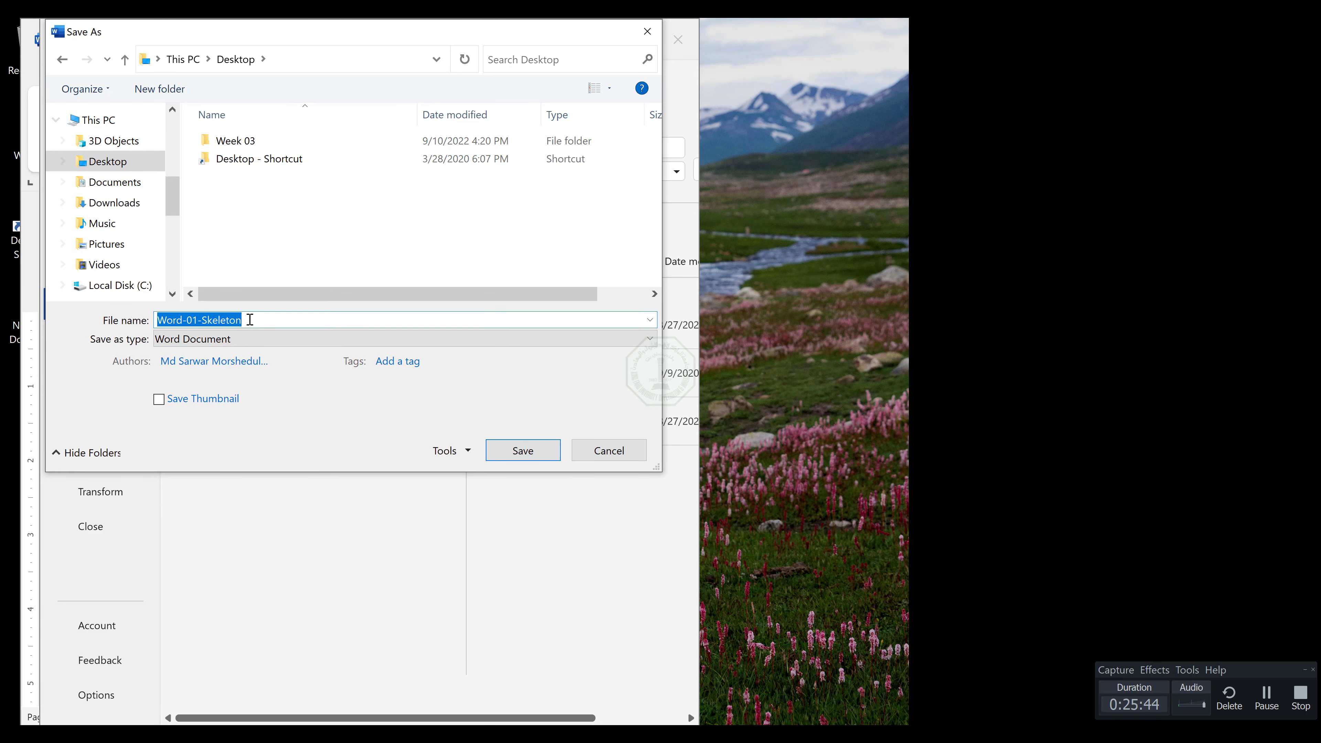
{"action": "type", "text": "Week03-"}
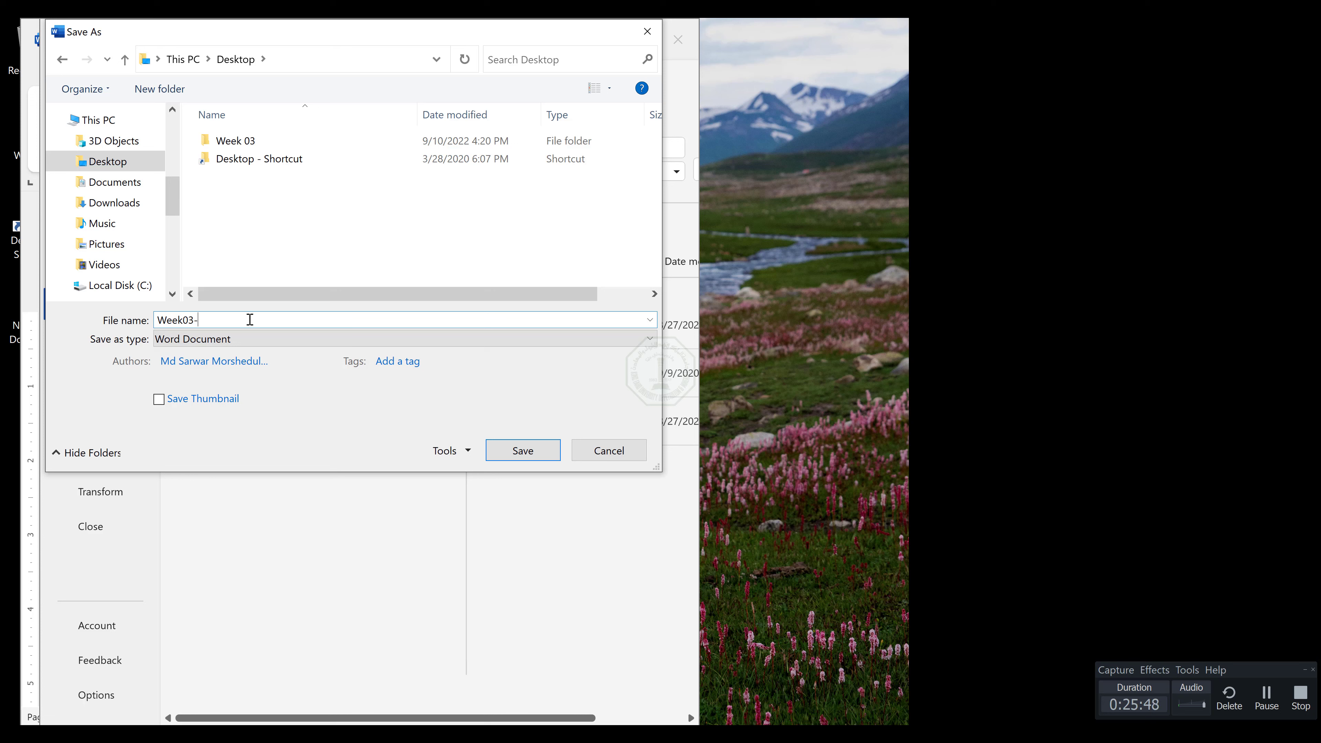
{"action": "type", "text": "2022xxxx"}
{"action": "left_click", "coordinate": [536, 452]}
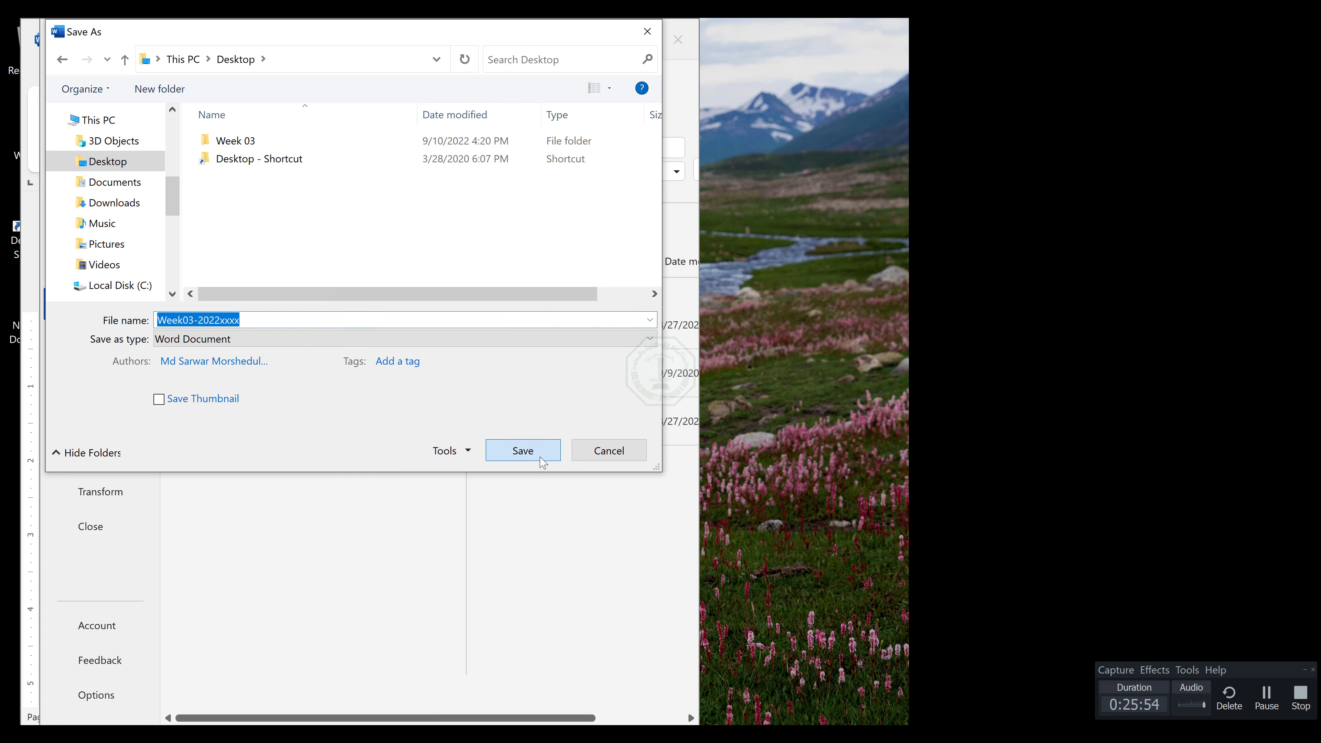